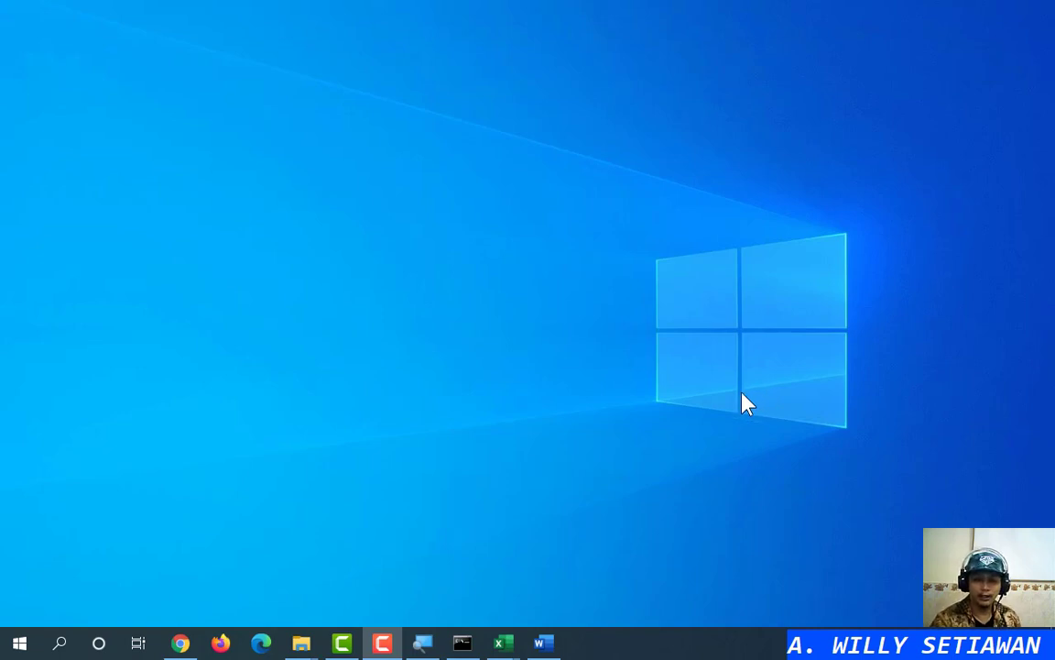
# Switch to the blank Word document and look through the bullet library without applying a bullet
pyautogui.click(542, 643)
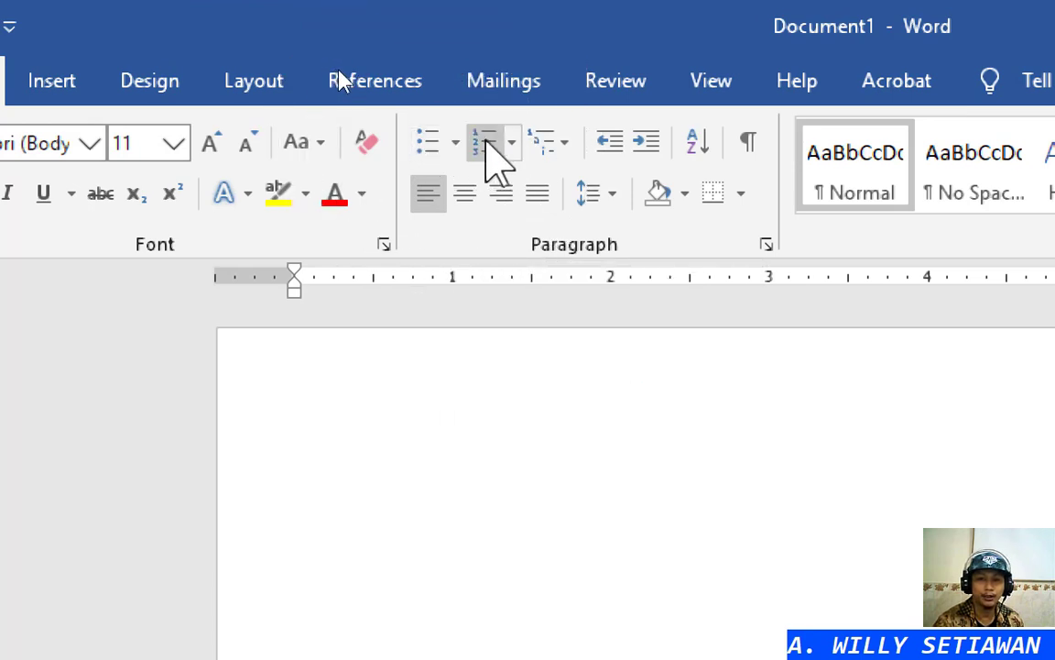
pyautogui.click(486, 142)
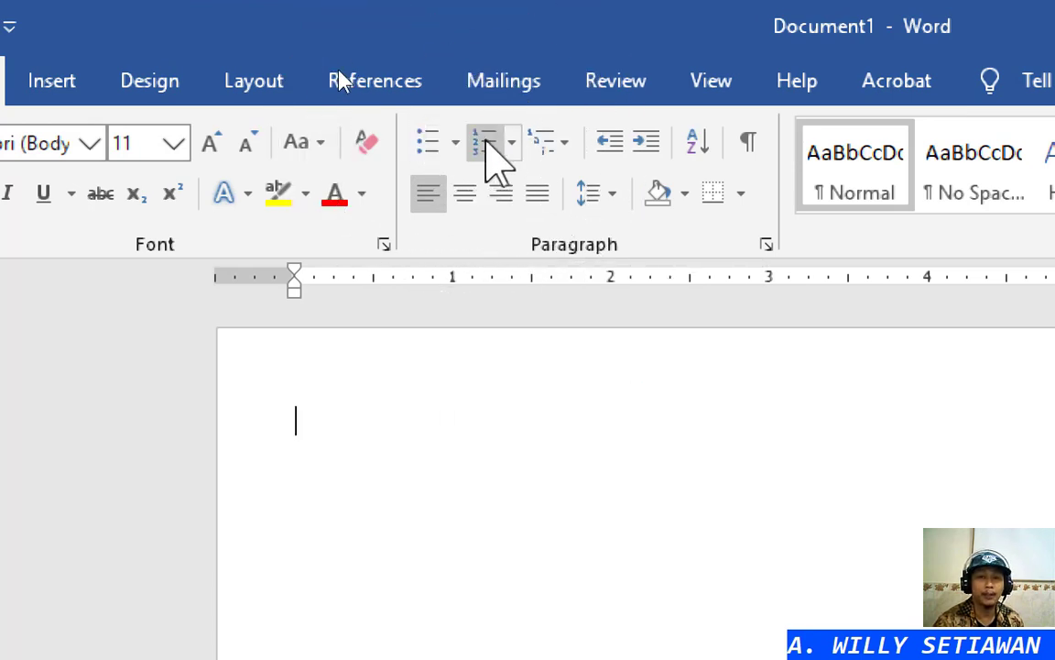
pyautogui.click(487, 142)
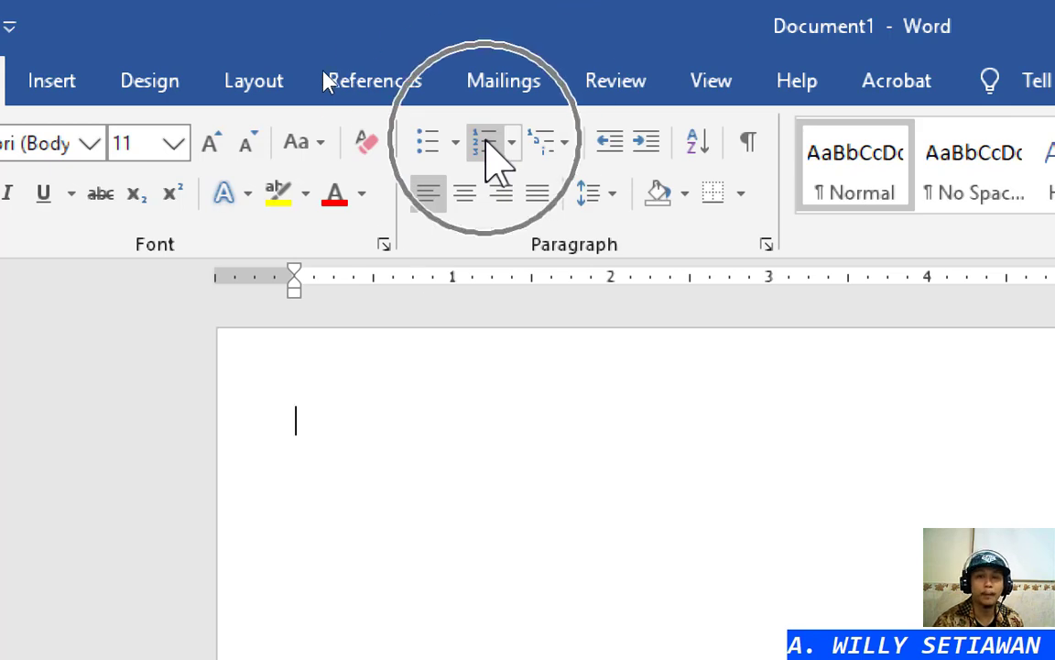
pyautogui.click(427, 142)
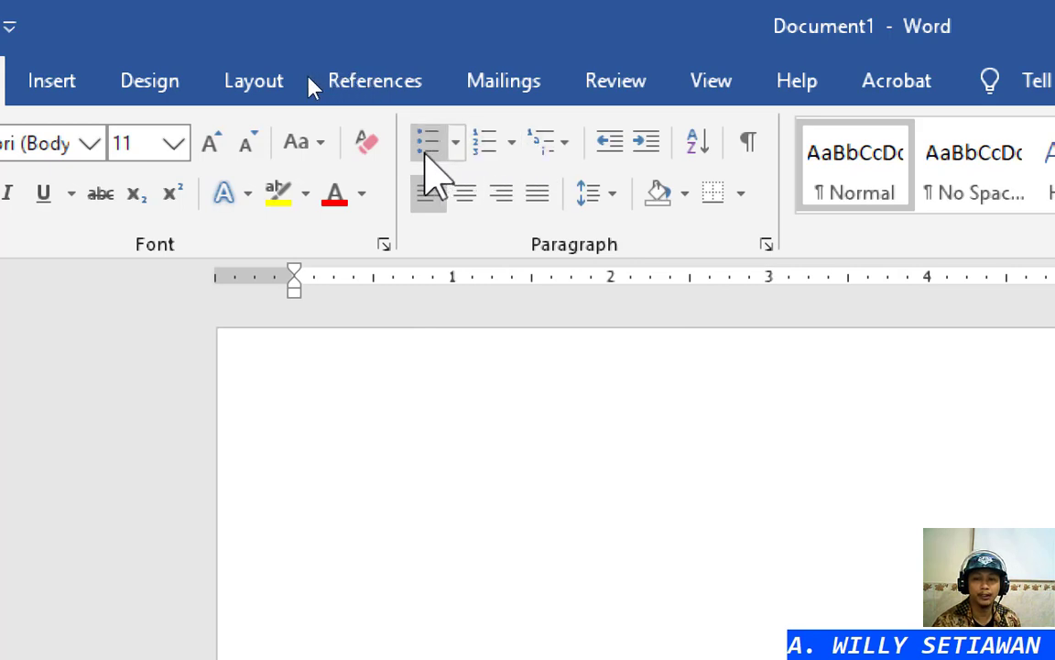
pyautogui.click(426, 153)
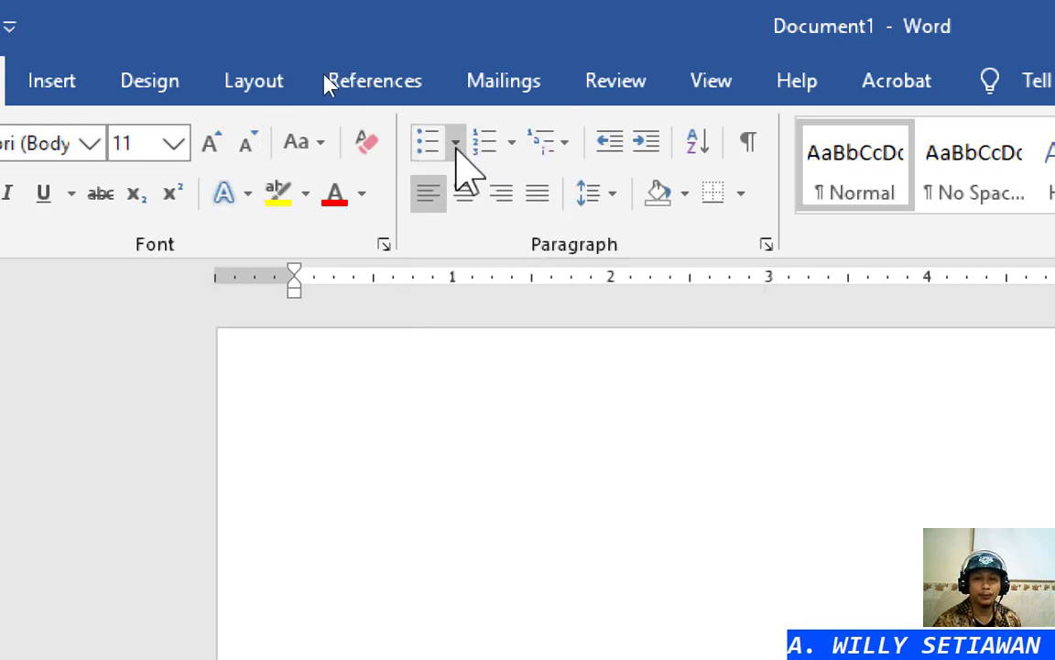
pyautogui.click(455, 144)
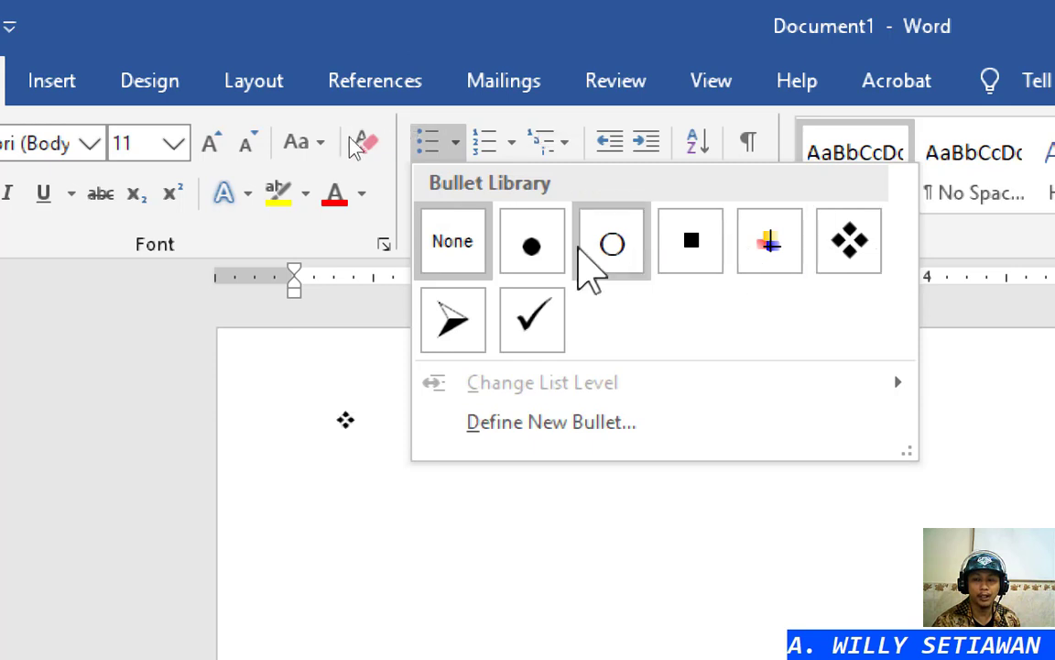
pyautogui.click(527, 8)
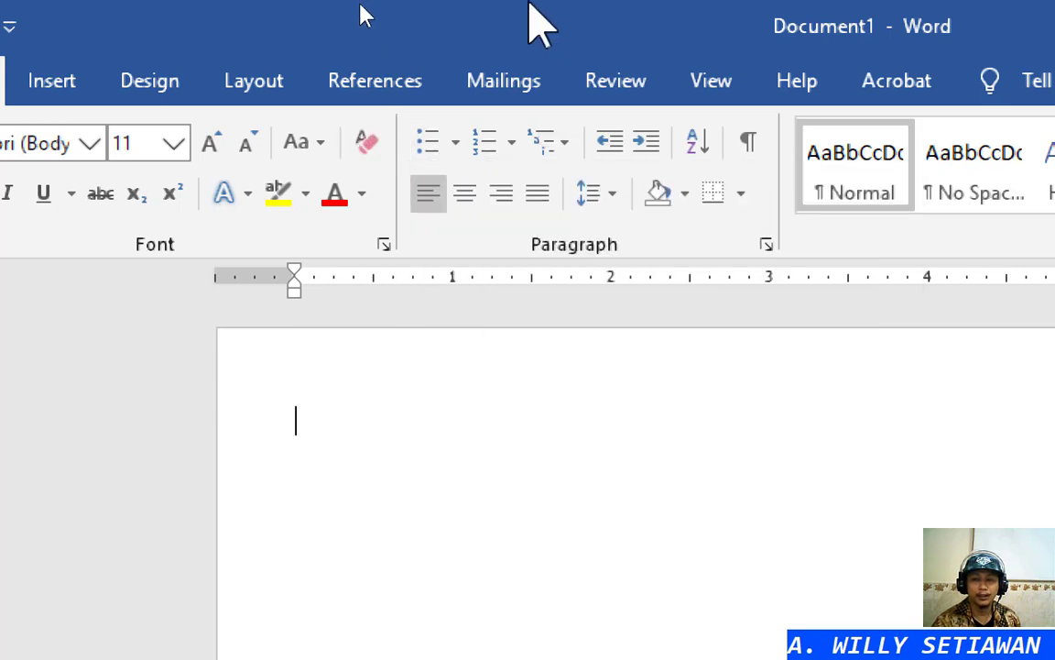
# Examine the numbering library and the multilevel list styles without applying any of them
pyautogui.click(511, 142)
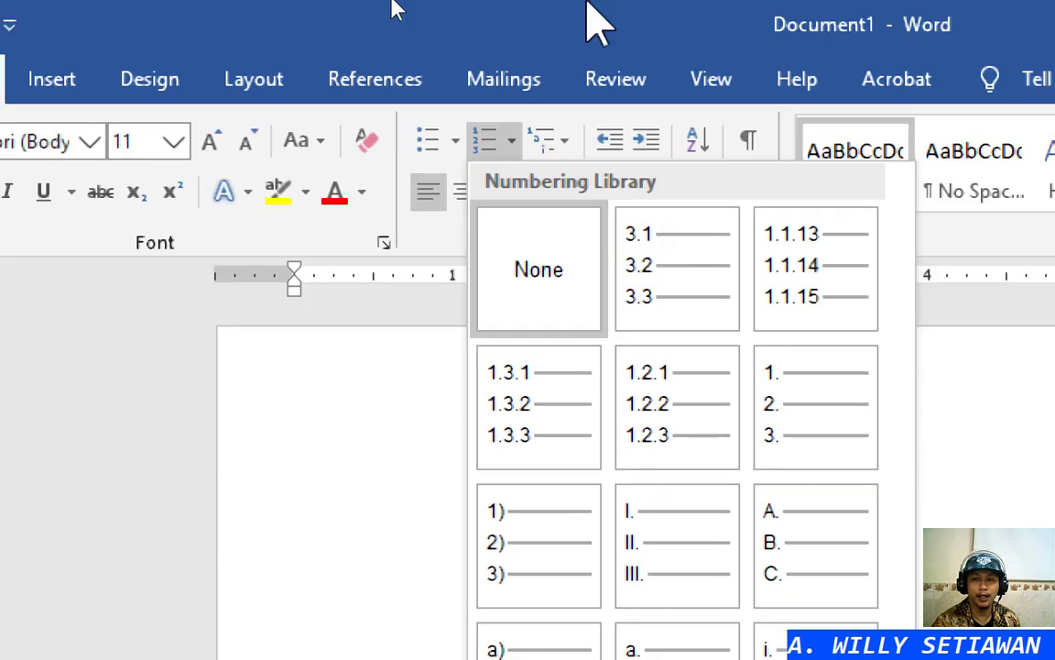
pyautogui.click(593, 24)
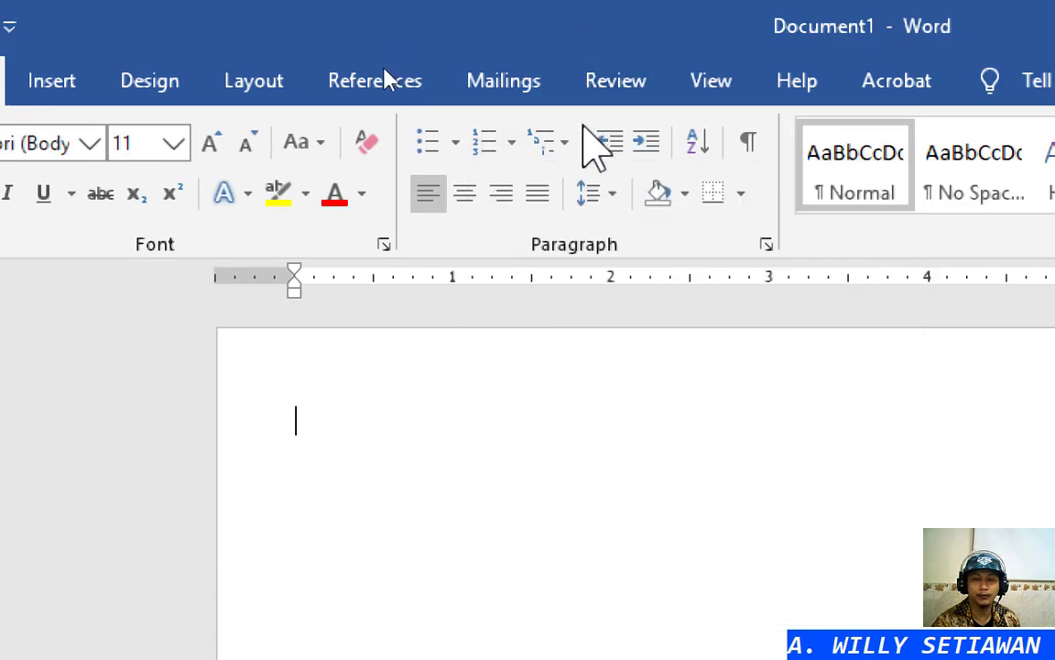
pyautogui.click(566, 144)
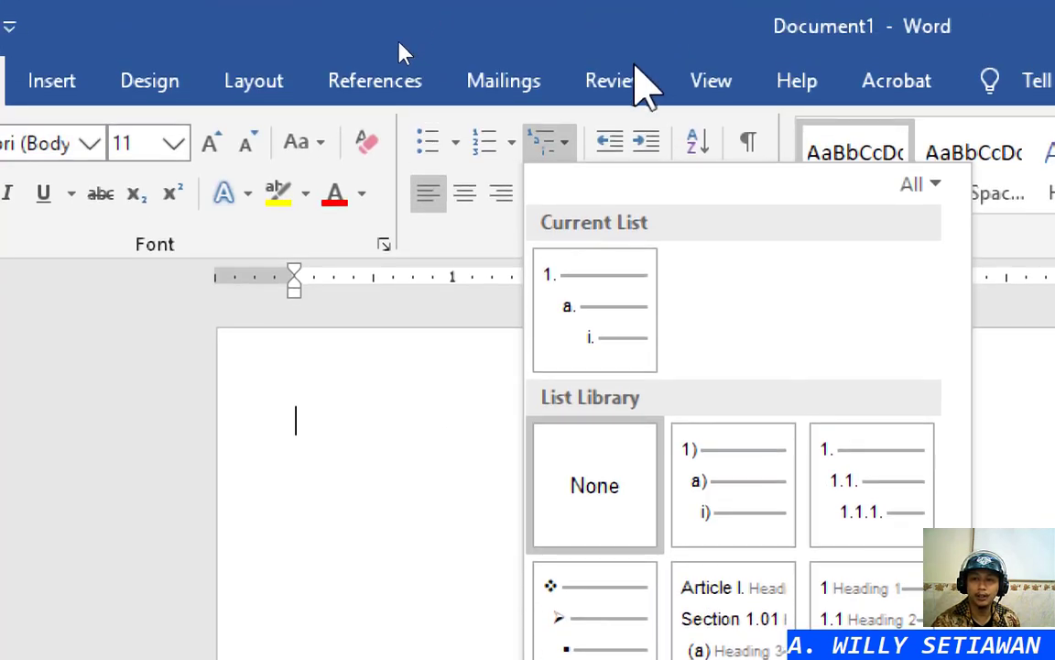
pyautogui.click(588, 7)
pyautogui.click(561, 144)
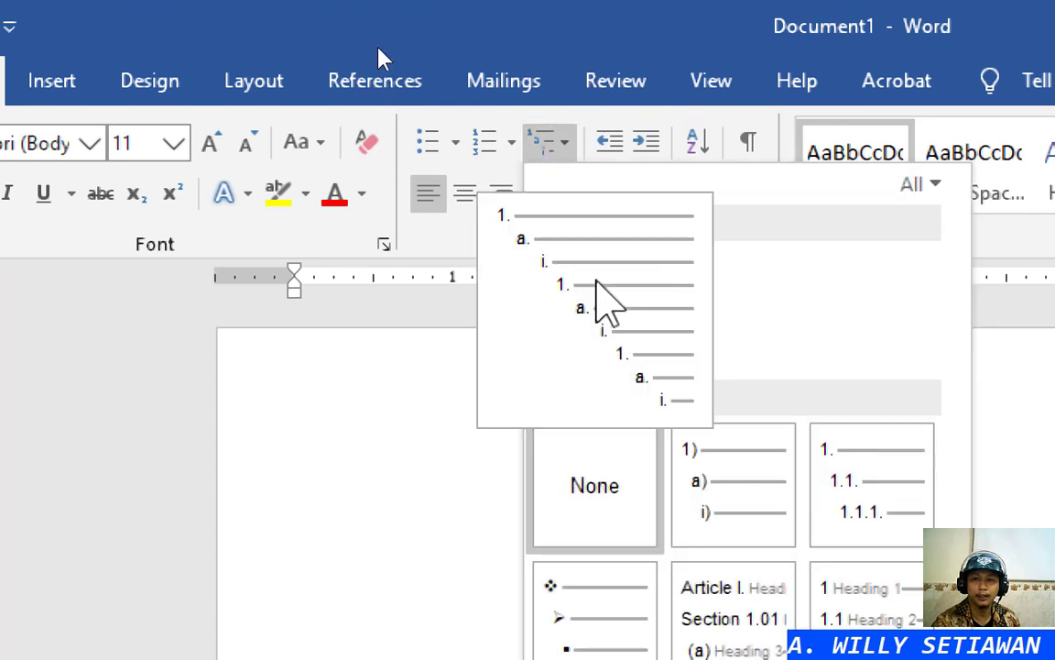
pyautogui.click(557, 4)
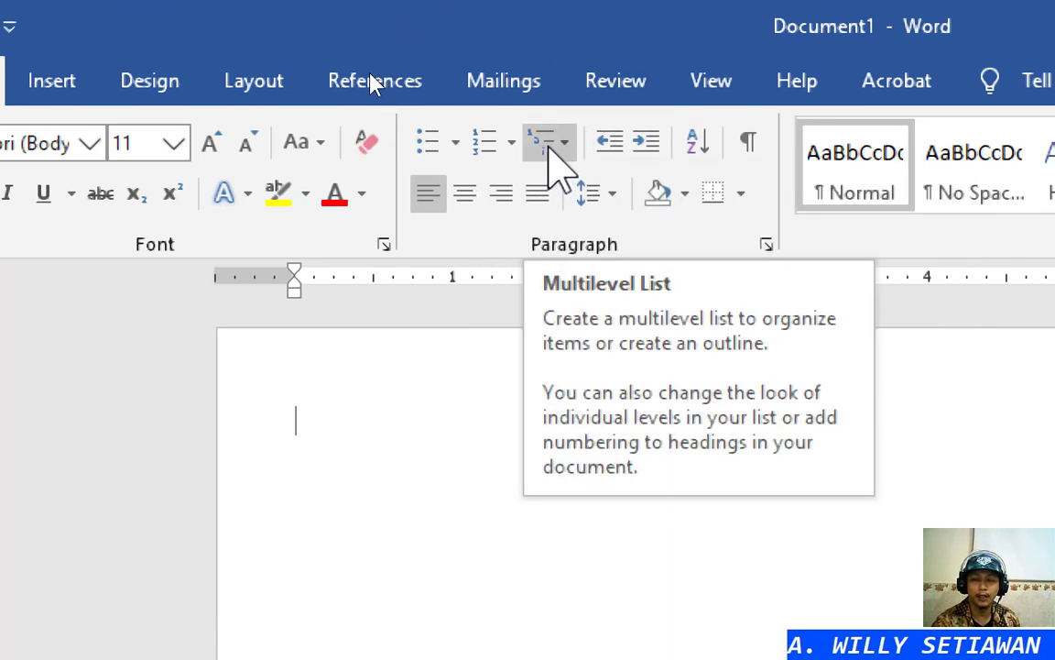
pyautogui.click(552, 147)
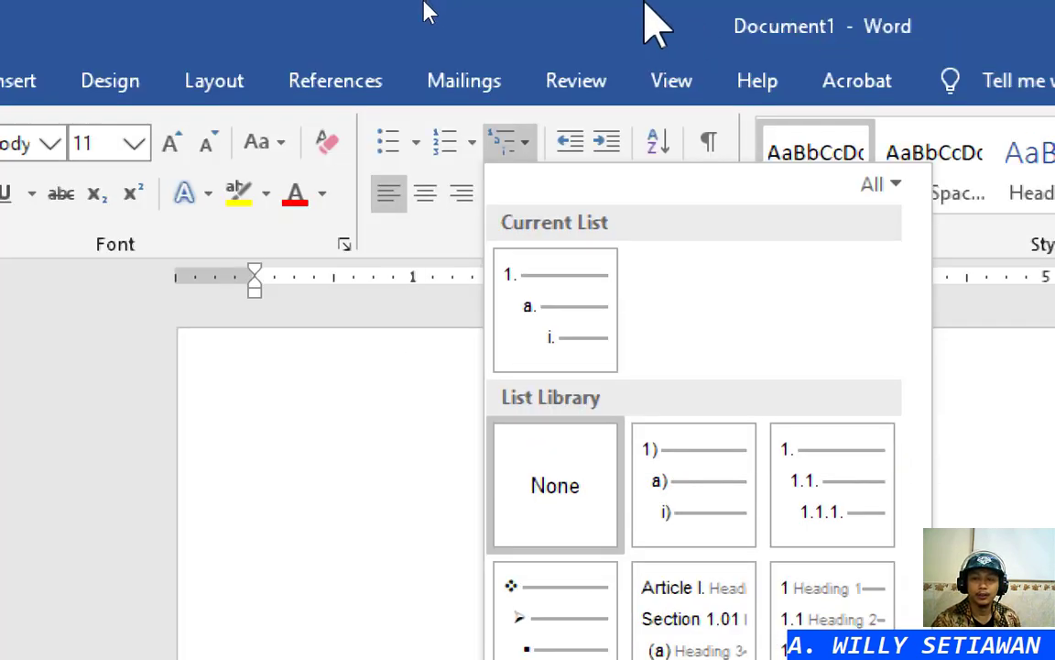
pyautogui.click(424, 10)
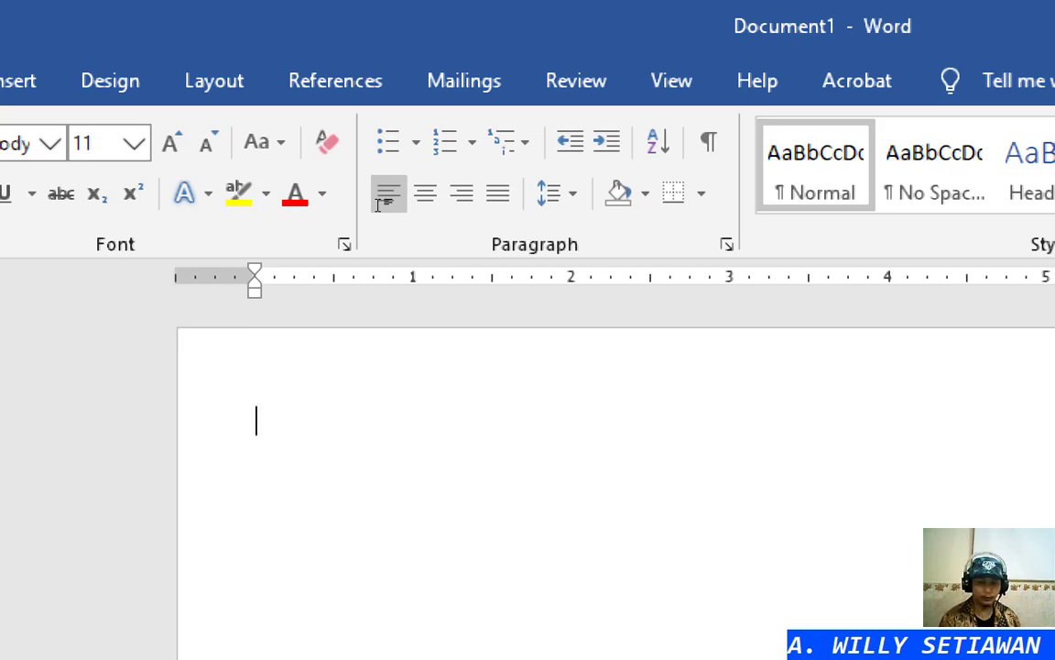
# Start an automatic numbered list with 1. on the first line and select its number to inspect it
pyautogui.write('1.')
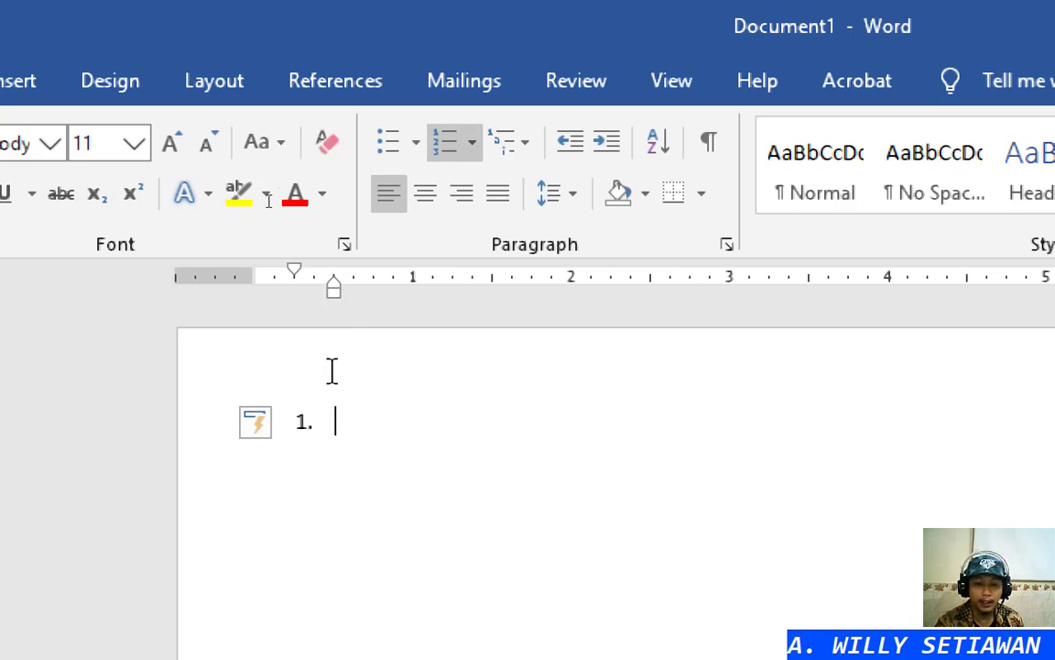
pyautogui.click(301, 418)
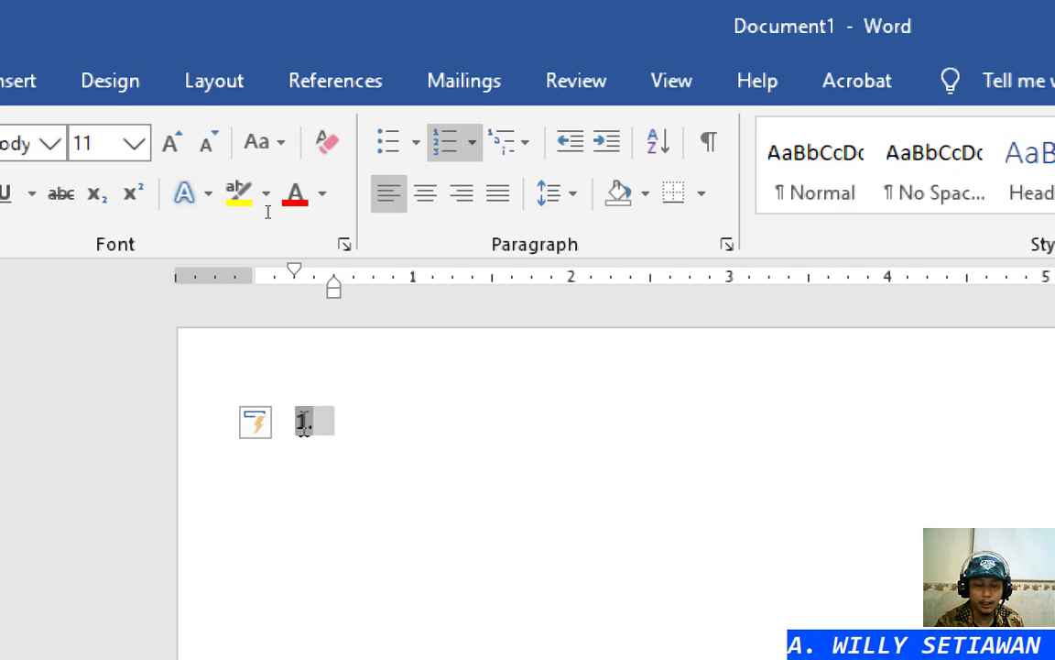
pyautogui.click(326, 421)
pyautogui.click(305, 421)
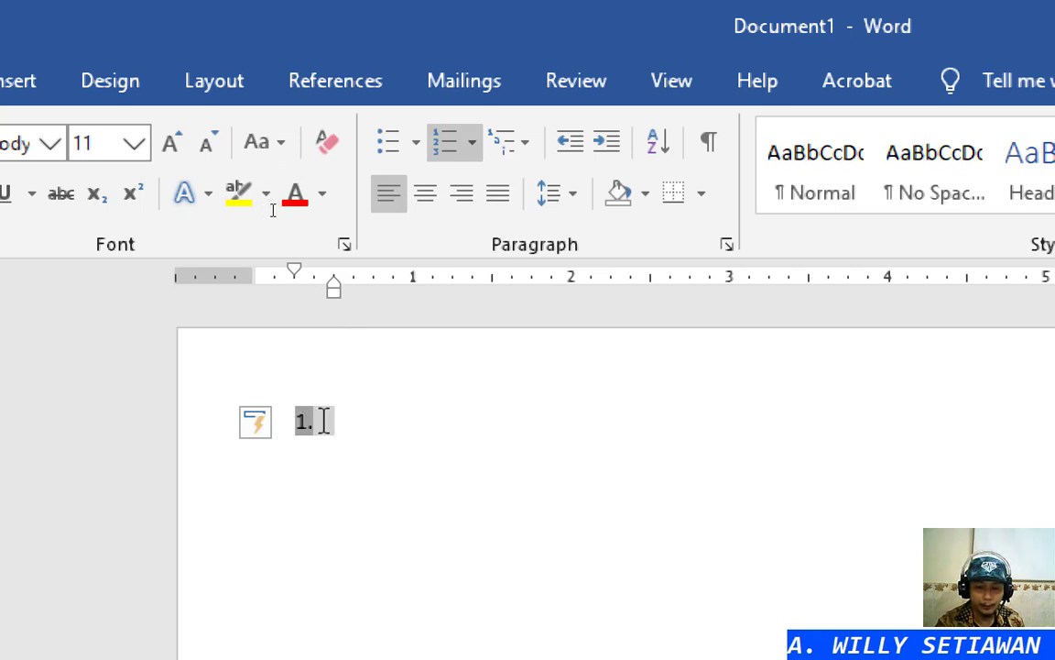
pyautogui.click(314, 420)
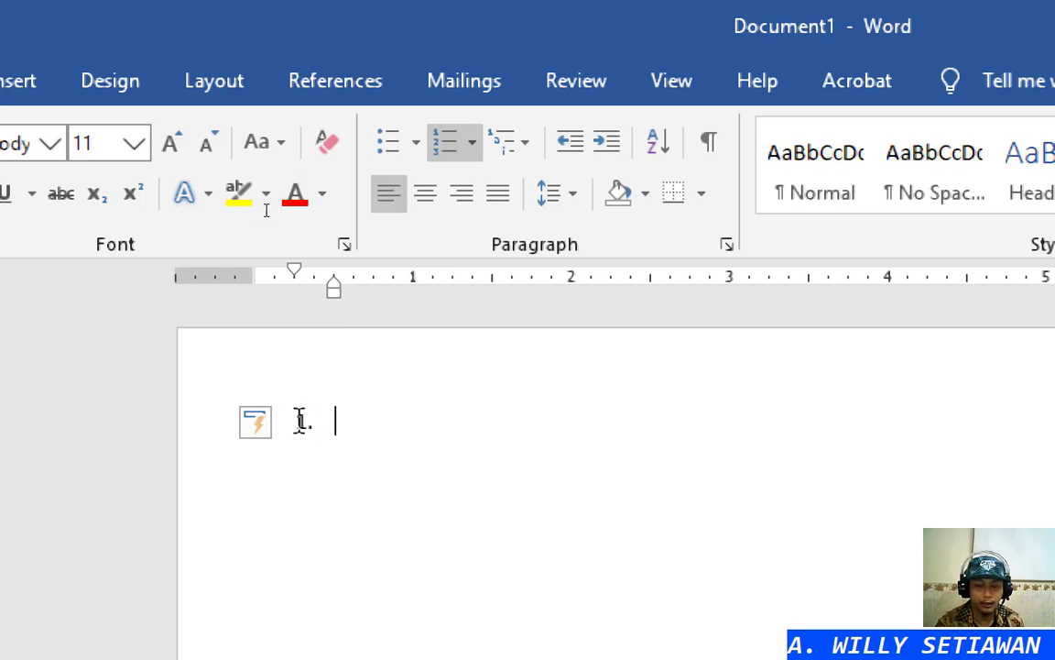
pyautogui.click(307, 420)
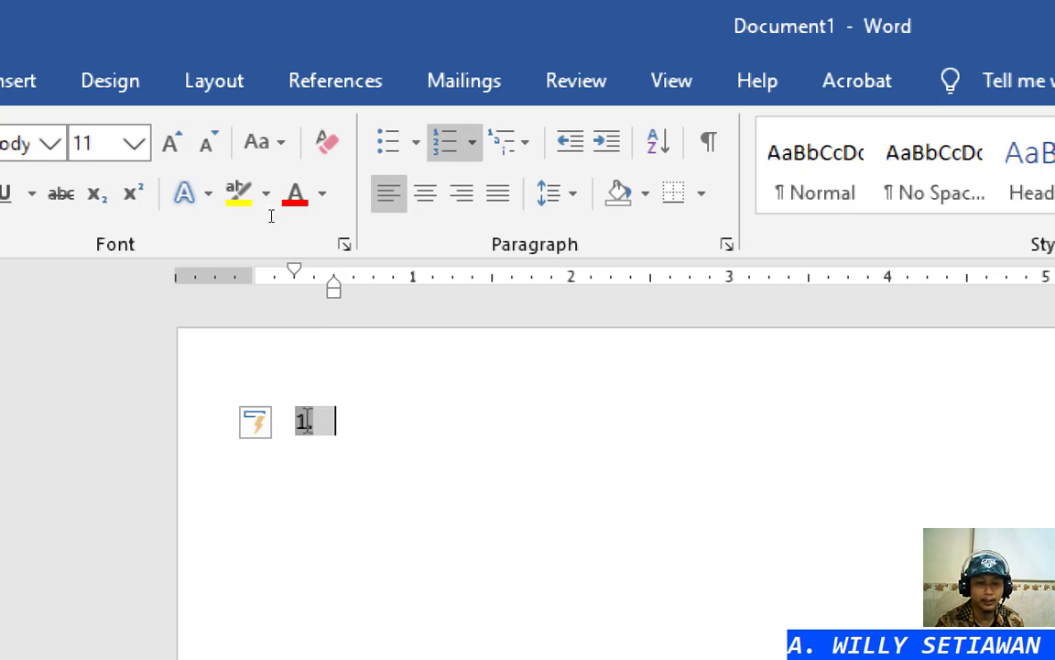
pyautogui.click(358, 426)
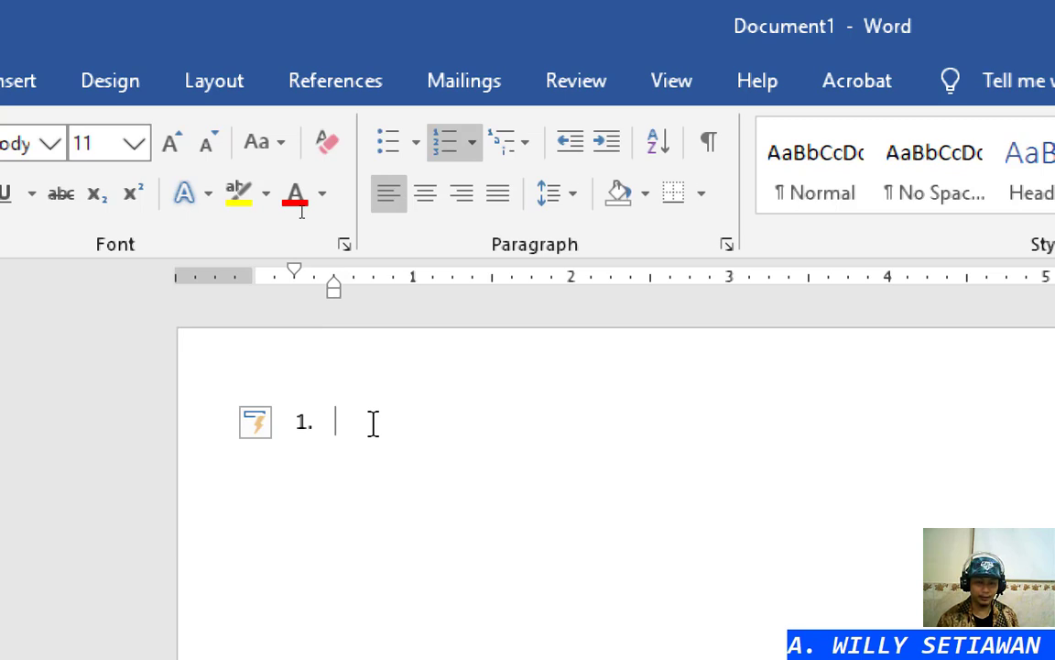
# Undo the automatic numbering and delete the remaining 1. from the first line
pyautogui.hotkey('ctrl', 'z')
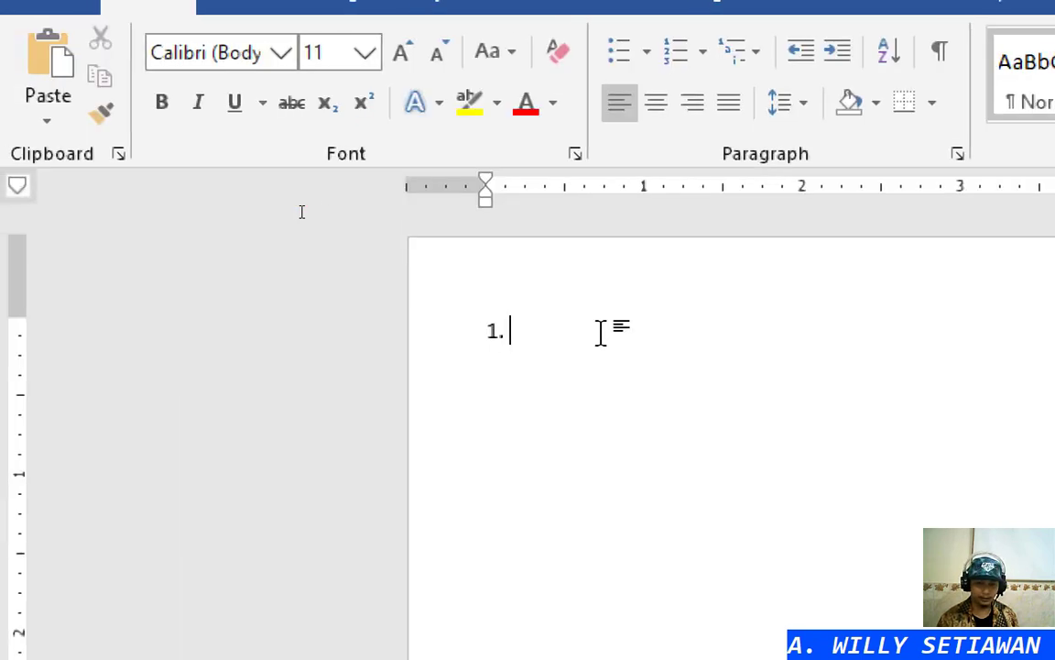
pyautogui.press('BackSpace')
pyautogui.press('BackSpace')
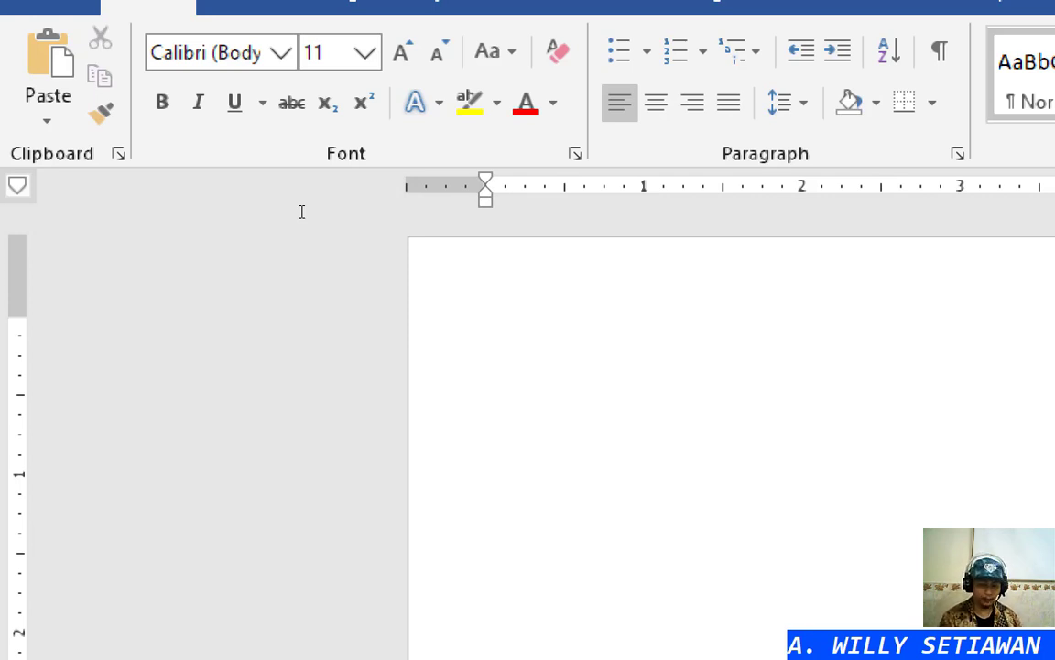
# Try an automatic list starting with A., undo the automatic formatting and delete the remaining text
pyautogui.write('A.')
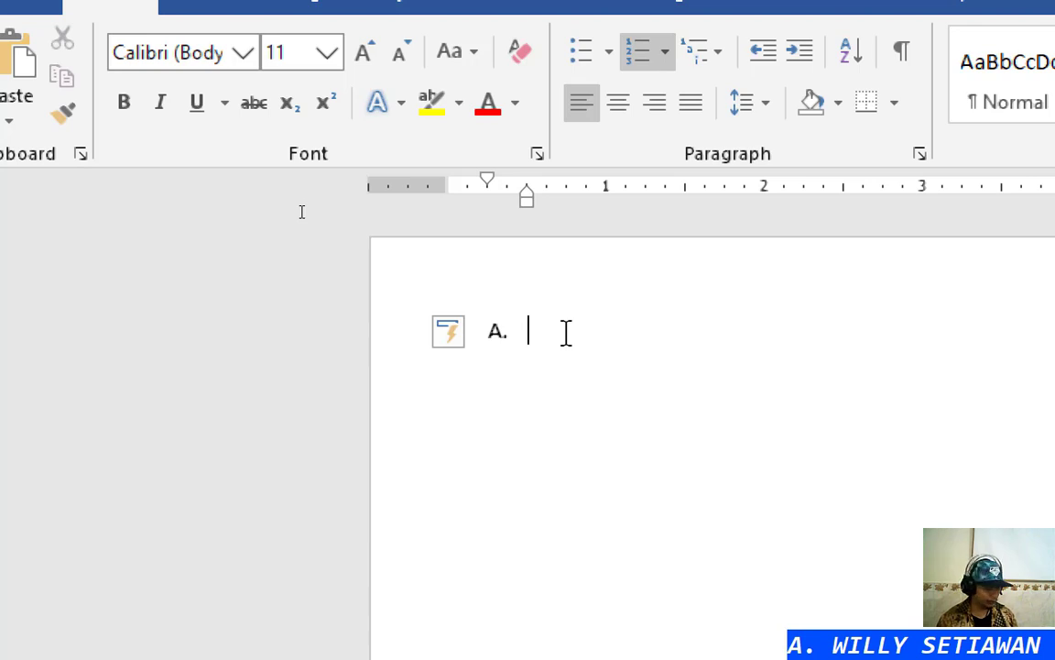
pyautogui.hotkey('ctrl', 'z')
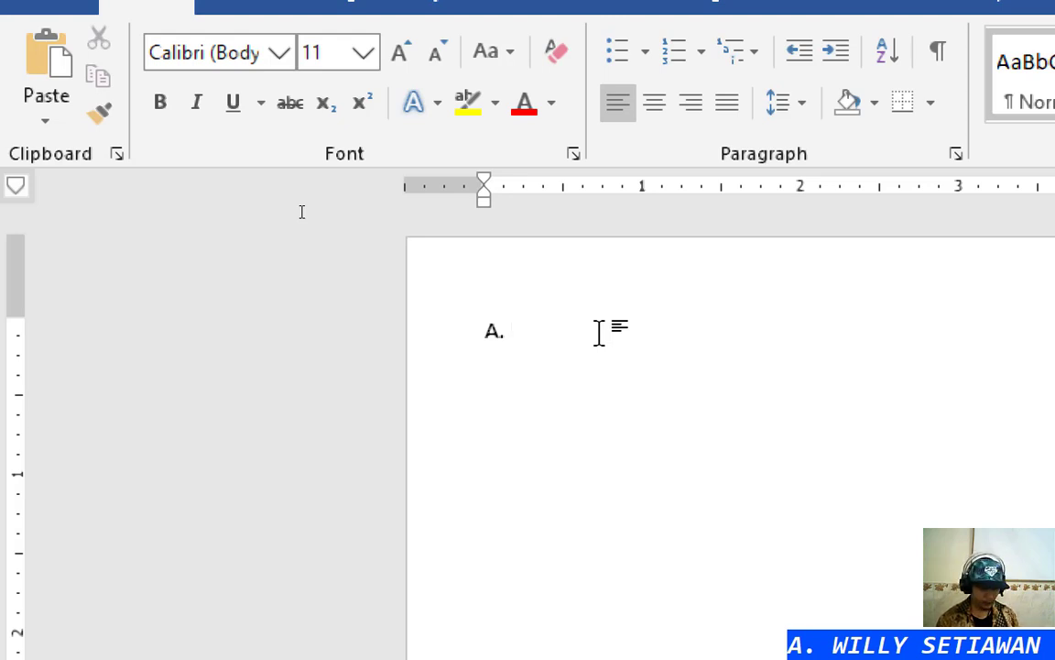
pyautogui.hotkey('shift', 'Home')
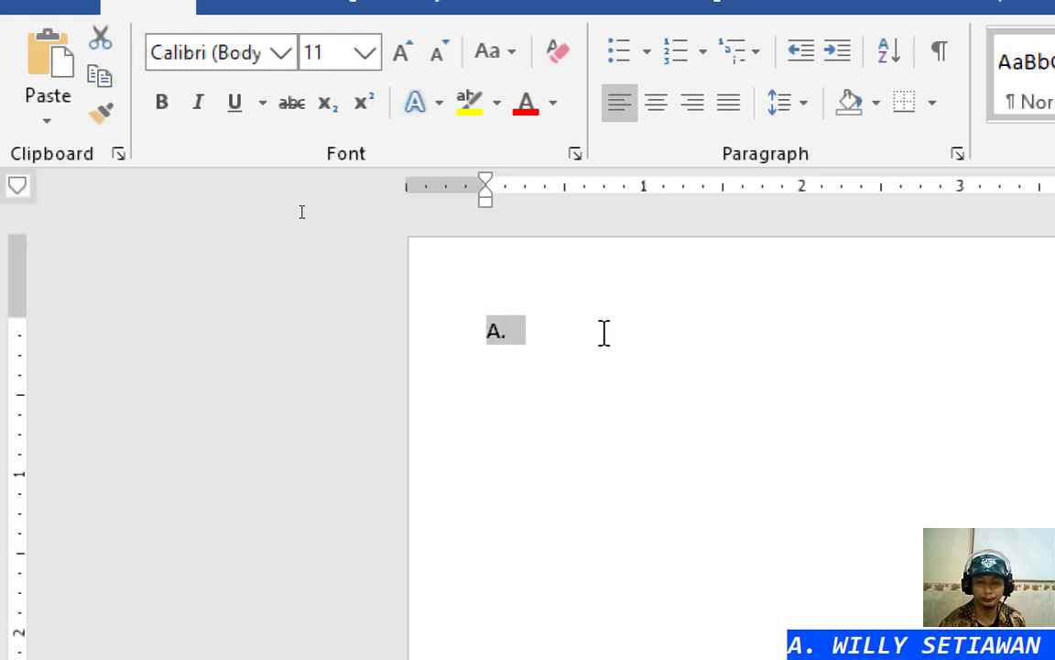
pyautogui.press('BackSpace')
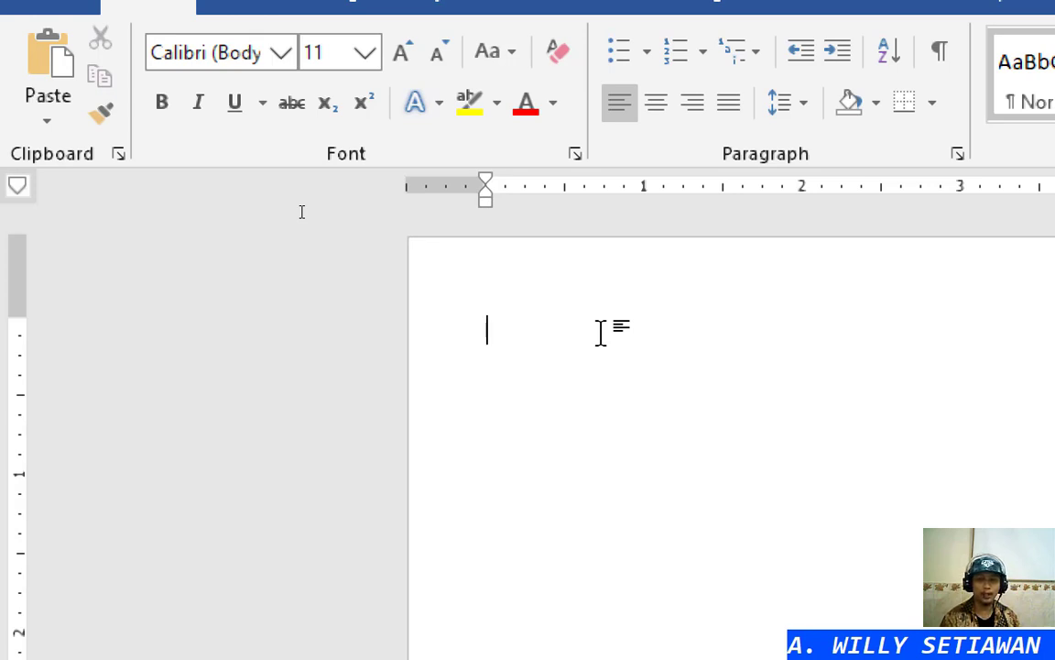
# Write the list items 1. Nasi goreng and 2. Batagor on separate lines as plain text with manual numbers
pyautogui.write('1.')
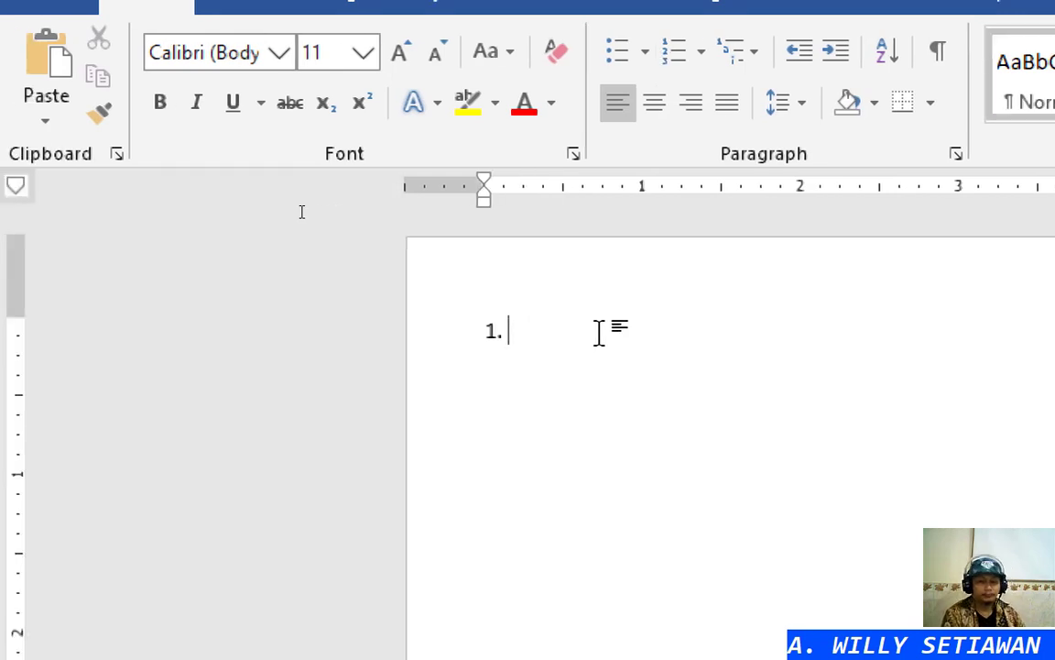
pyautogui.write('Nasi goreng')
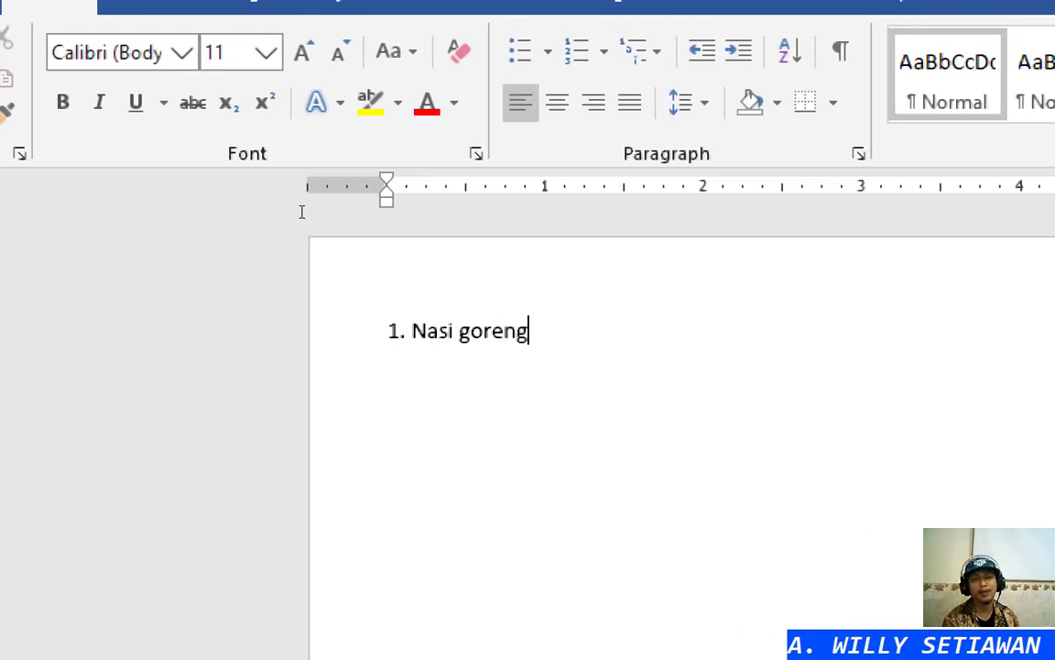
pyautogui.press('BackSpace')
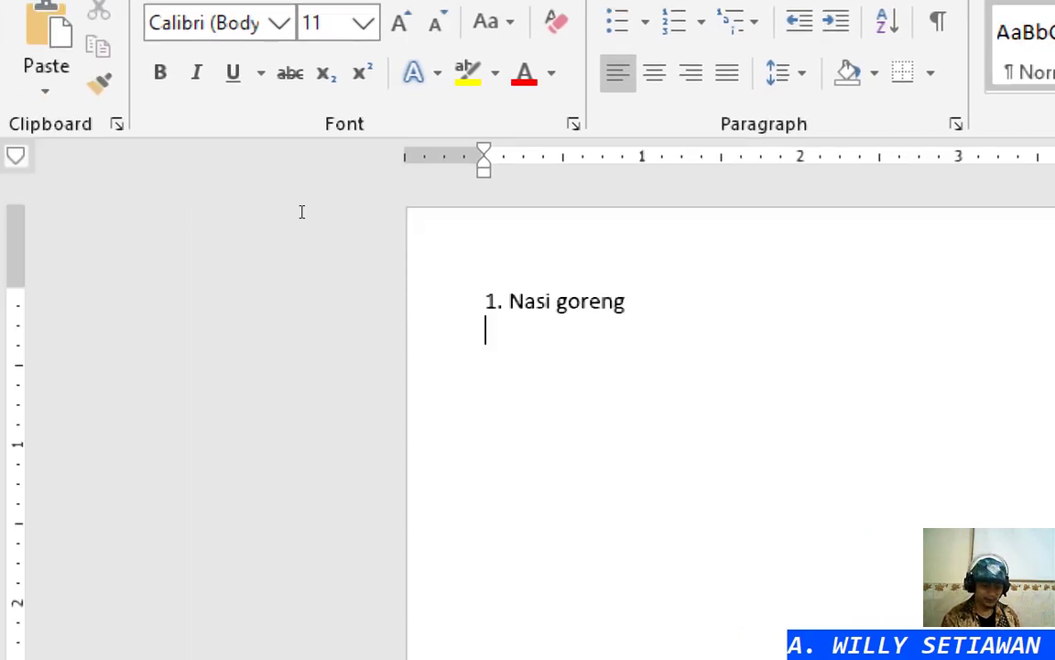
pyautogui.press('Return')
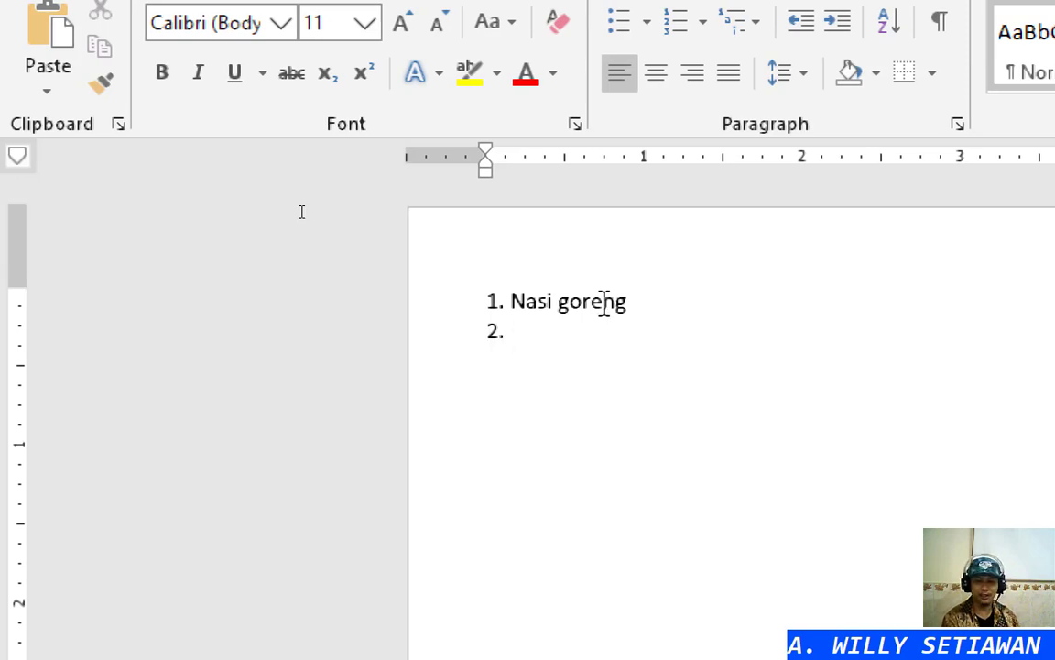
pyautogui.write('Batagor')
pyautogui.press('Return')
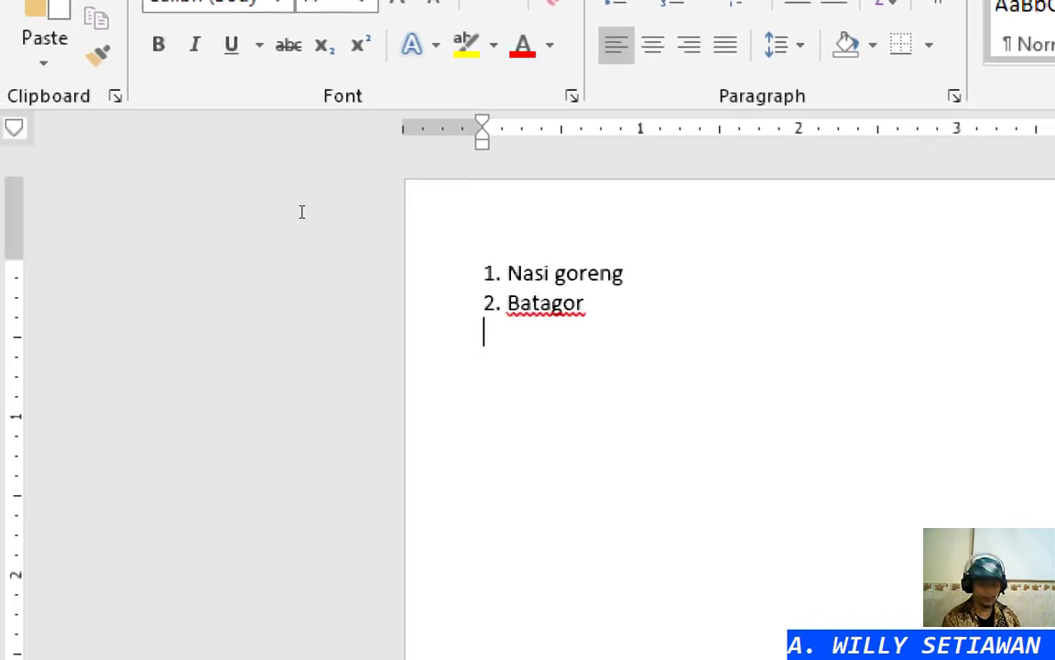
# Add the plain-text items 3. Mie ayam and 4. Nasi padang on separate lines below Batagor
pyautogui.write('3. ')
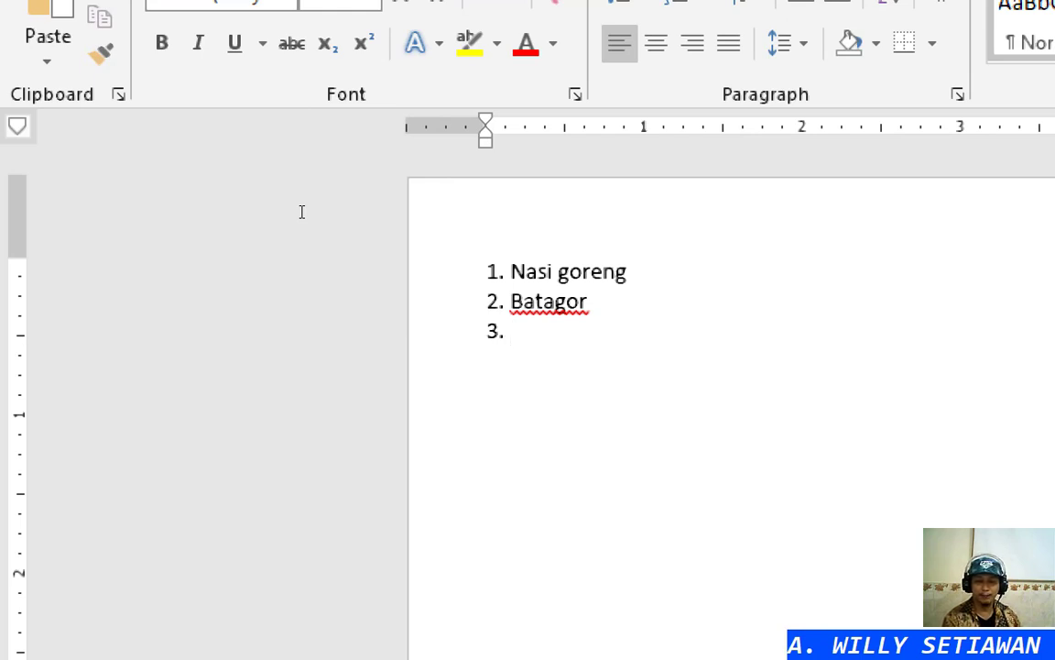
pyautogui.write('Mie ayam')
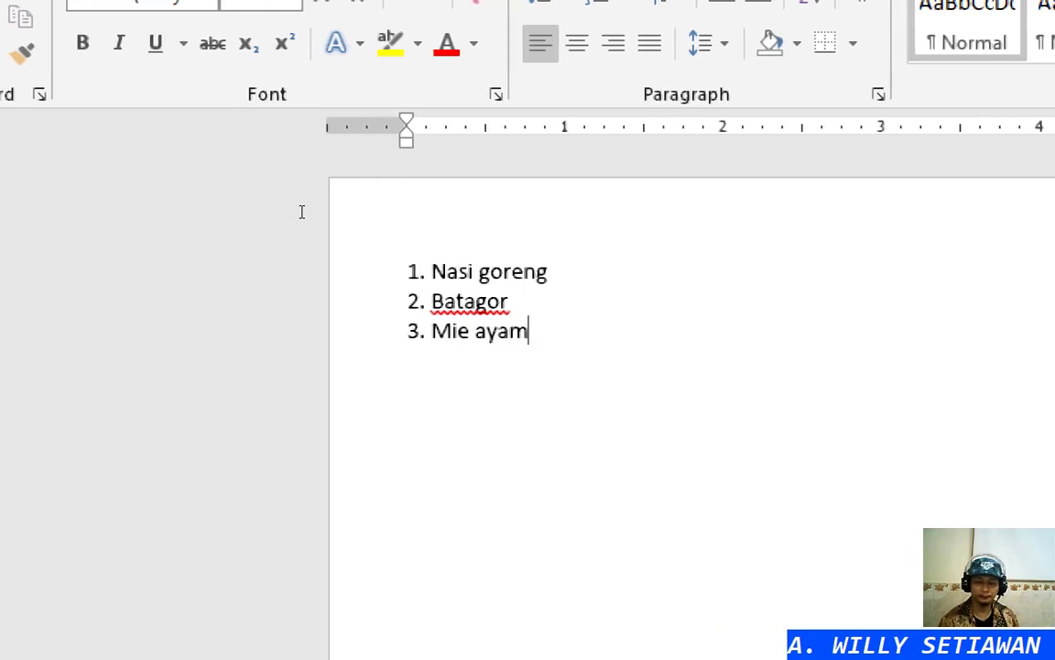
pyautogui.press('Return')
pyautogui.write('4. ')
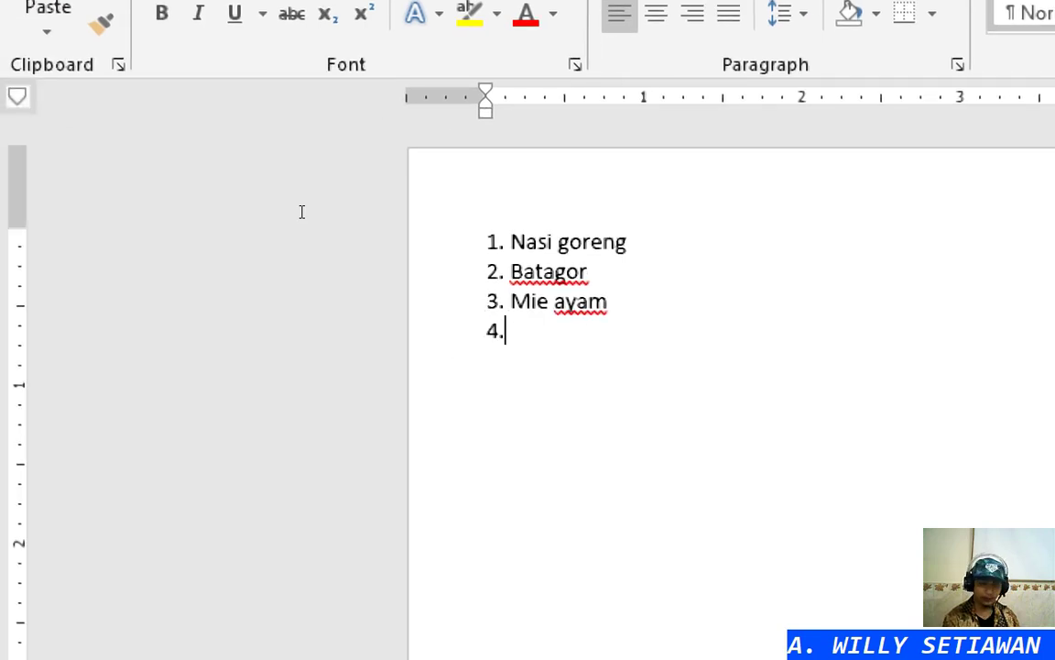
pyautogui.write('Nasi pa')
pyautogui.press('BackSpace')
pyautogui.write('pa')
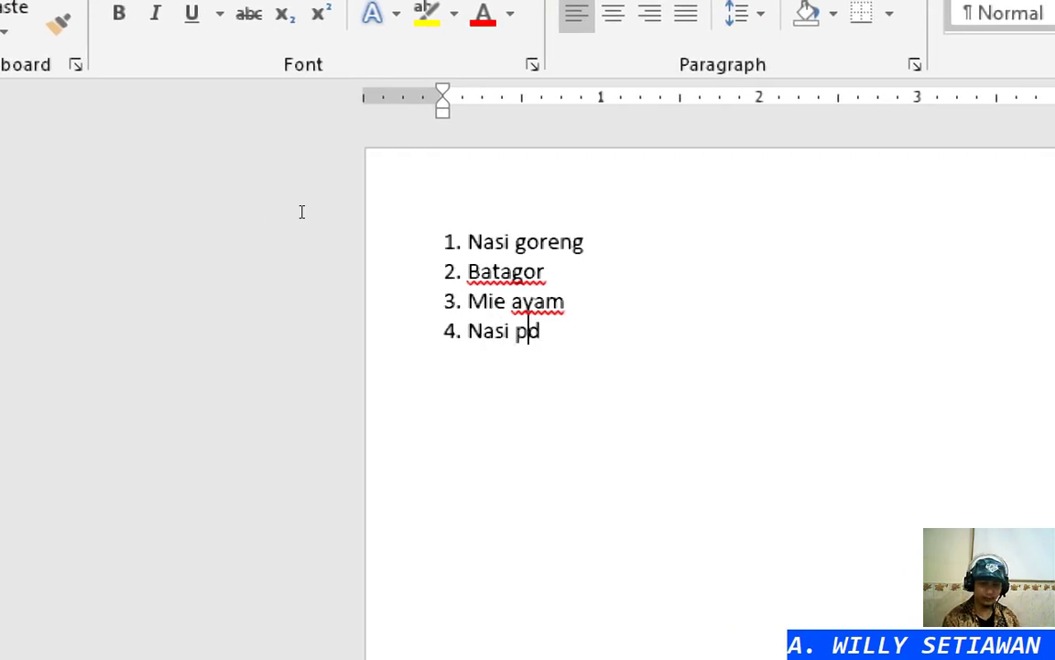
pyautogui.write('dang')
pyautogui.press('Return')
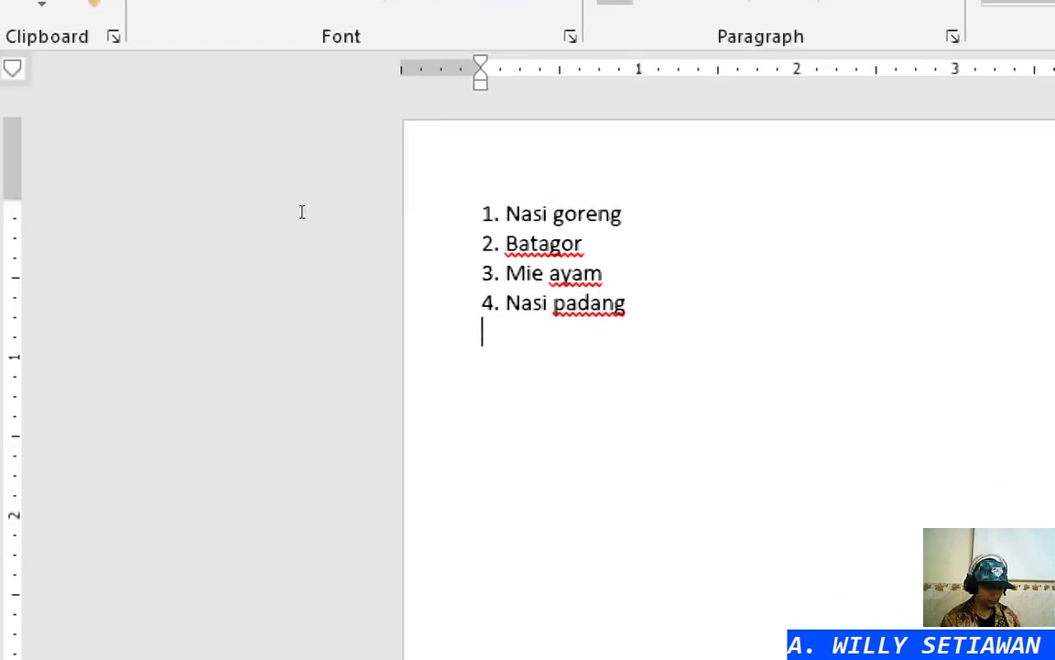
# Add the manually numbered item 5. Ayam geprek at the end of the food list
pyautogui.write('5.')
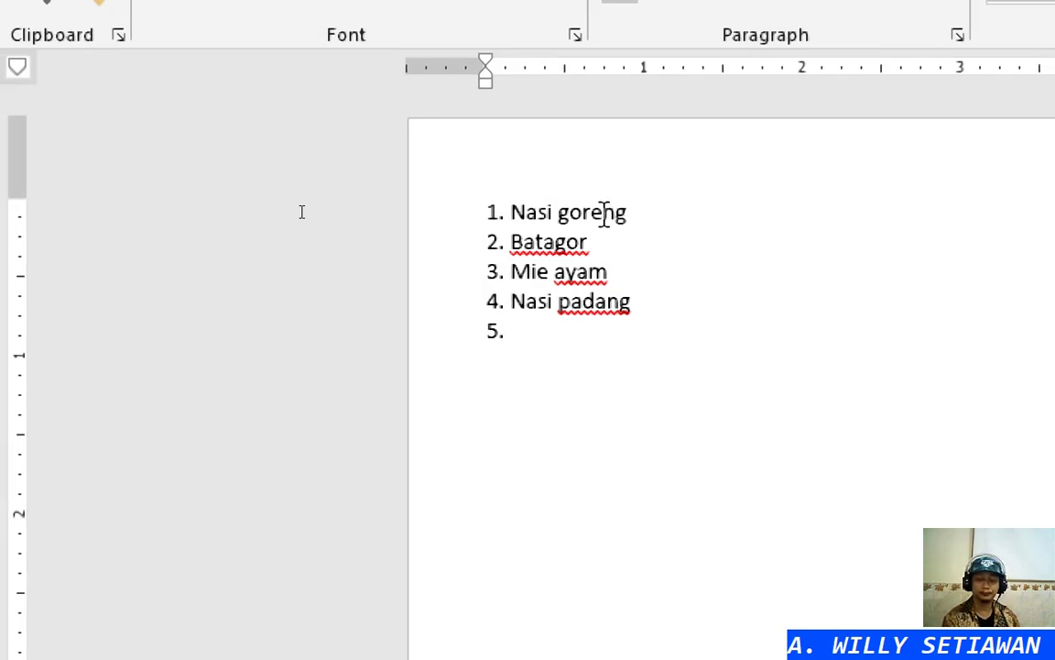
pyautogui.write('Y')
pyautogui.press('BackSpace')
pyautogui.write('Ayam ')
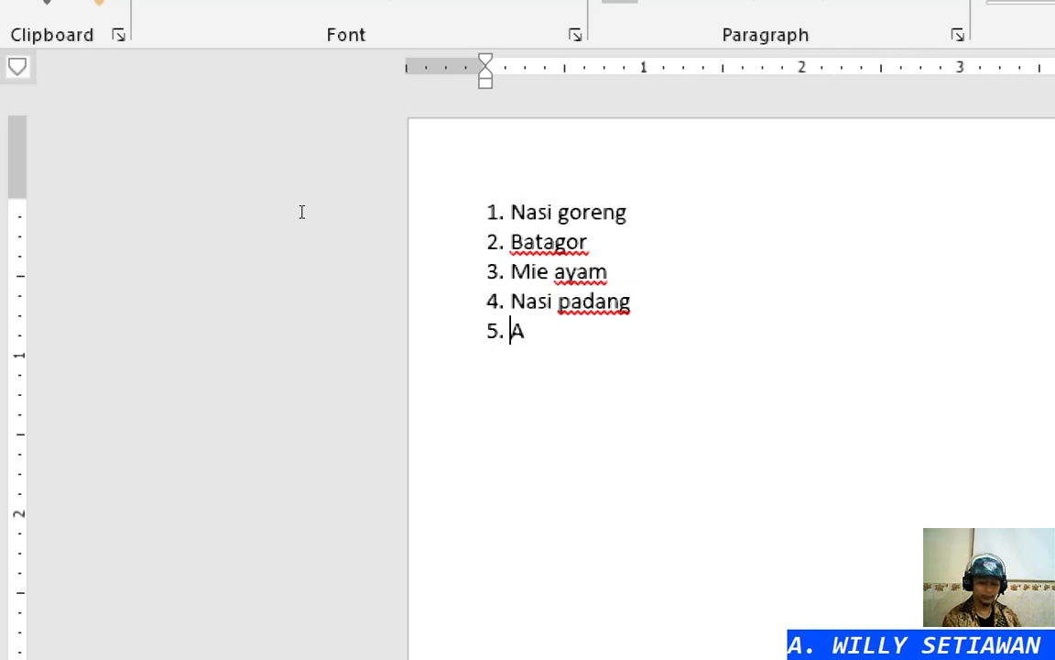
pyautogui.write('geprek')
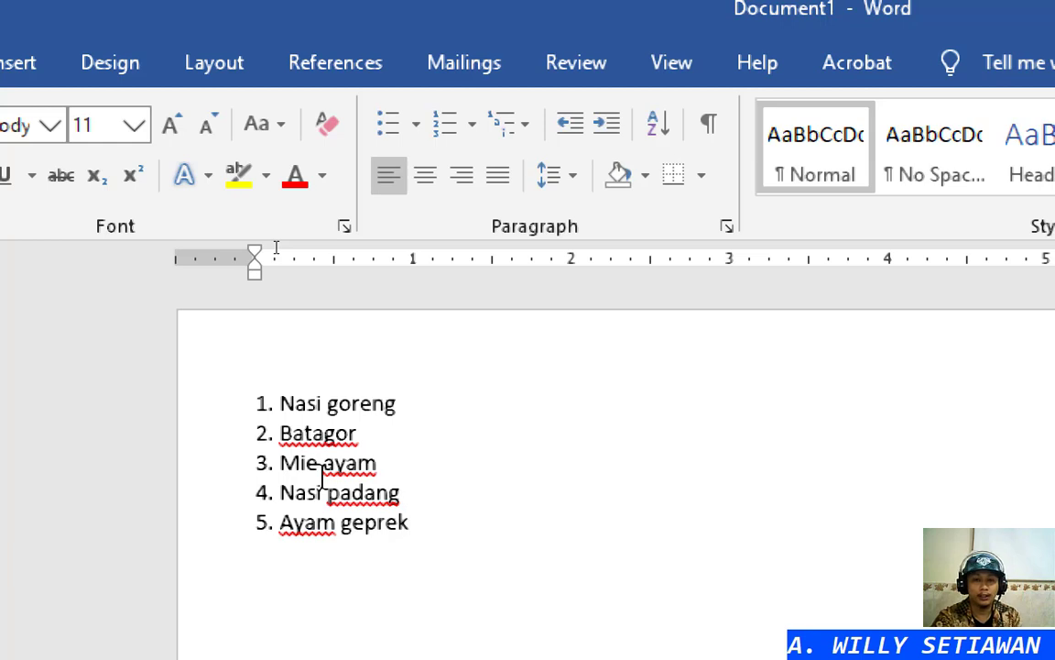
# Insert a new line 2. Martabak below Nasi goreng as plain text, undoing the automatic list formatting
pyautogui.click(431, 399)
pyautogui.press('Return')
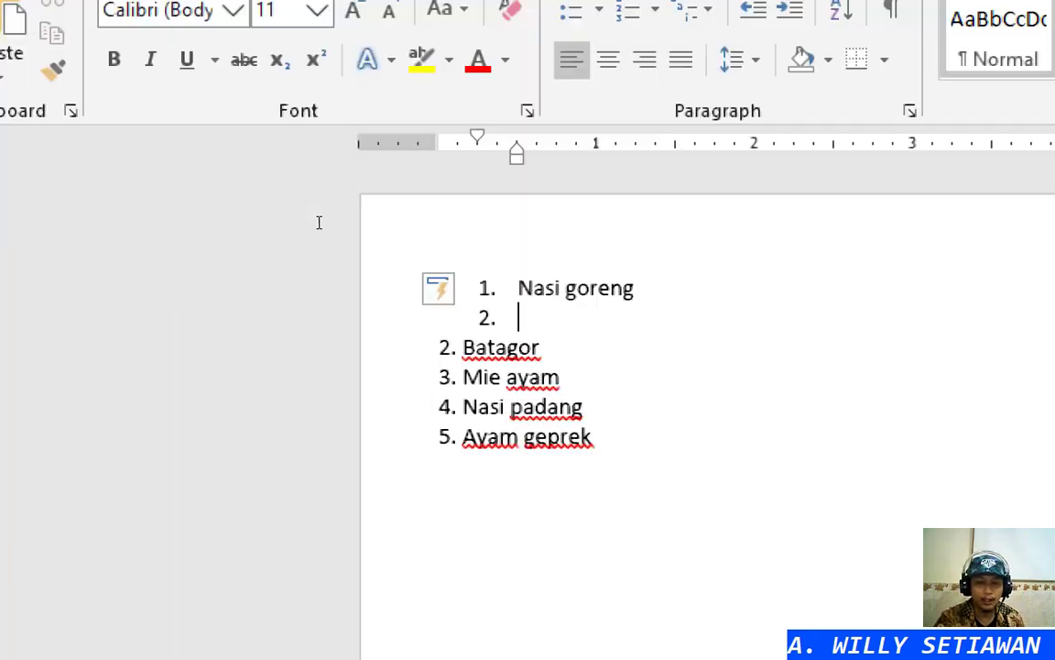
pyautogui.hotkey('ctrl', 'z')
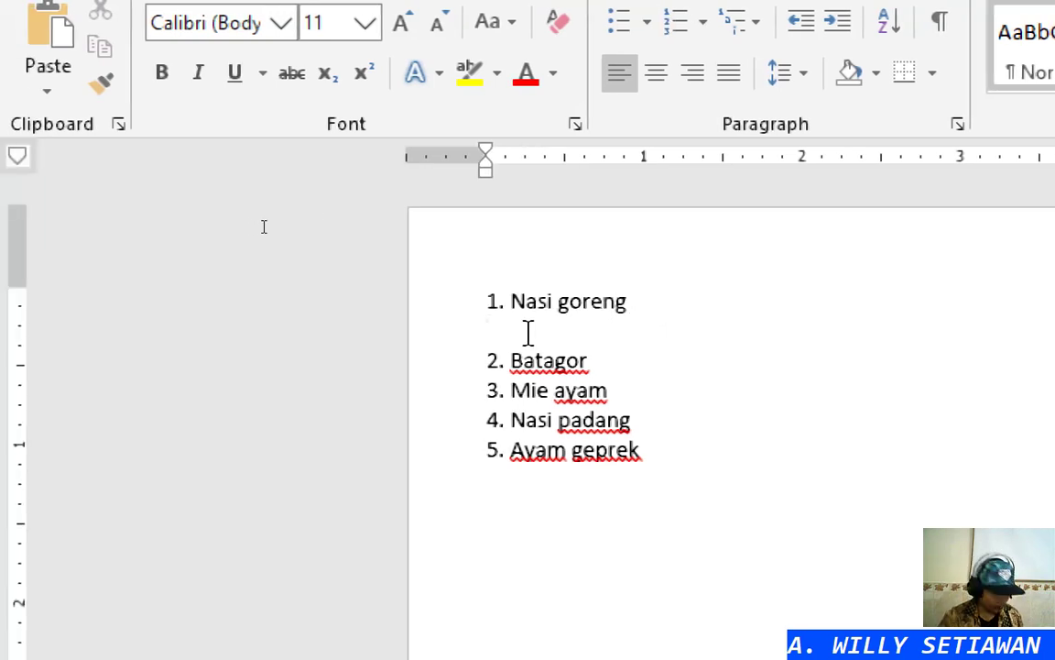
pyautogui.hotkey('ctrl', 'y')
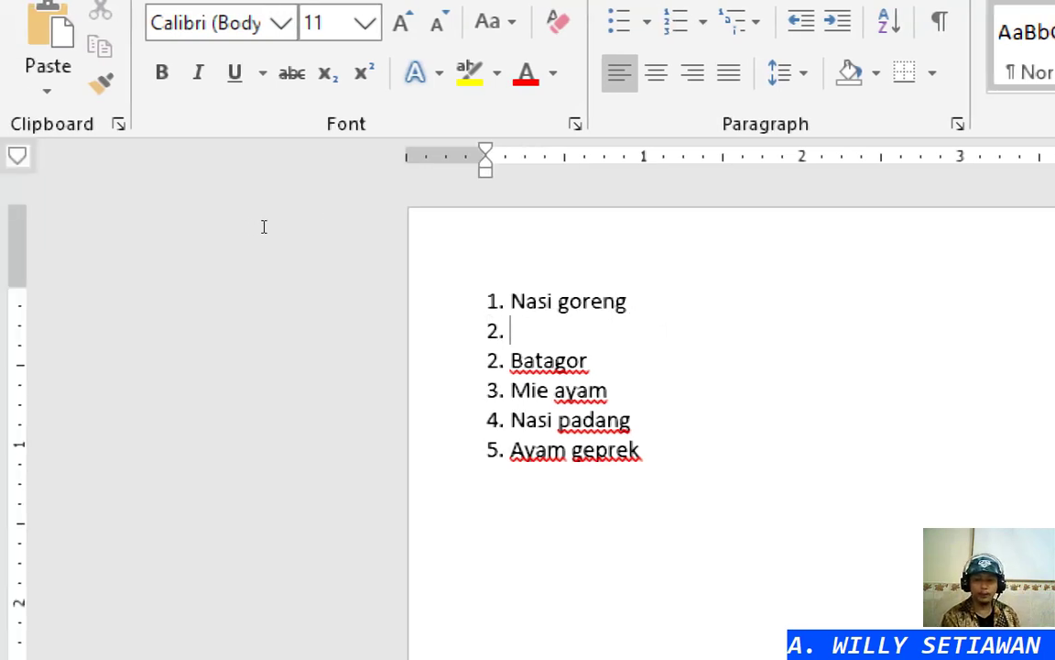
pyautogui.write('Martabak')
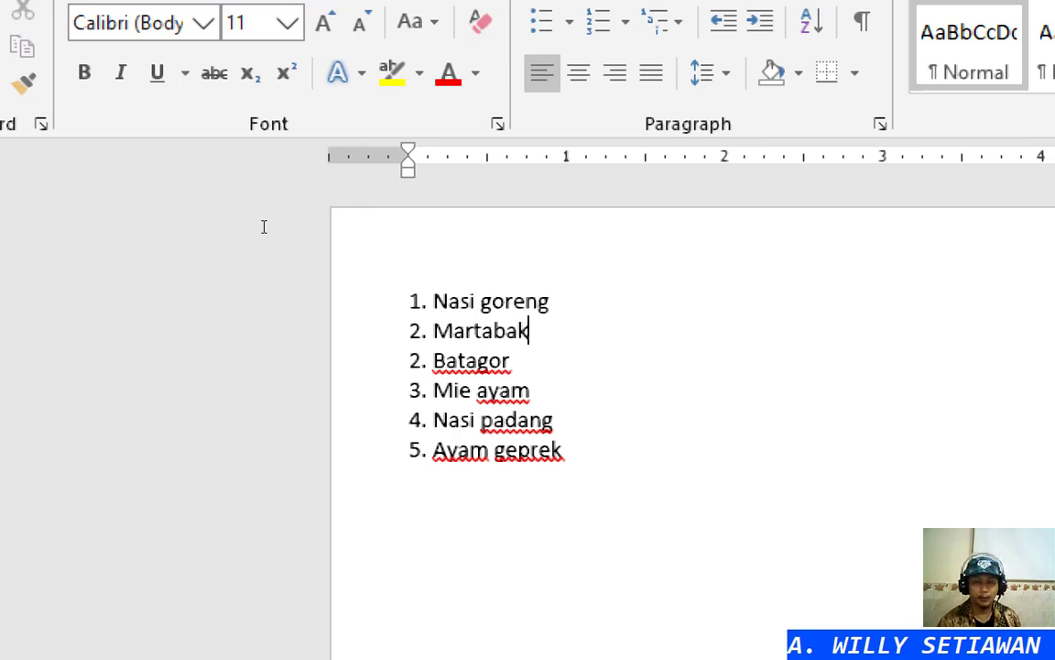
# Manually renumber the items below Martabak: Batagor as 3, Mie ayam as 4, Nasi padang as 5 and Ayam geprek as 6
pyautogui.press('Down')
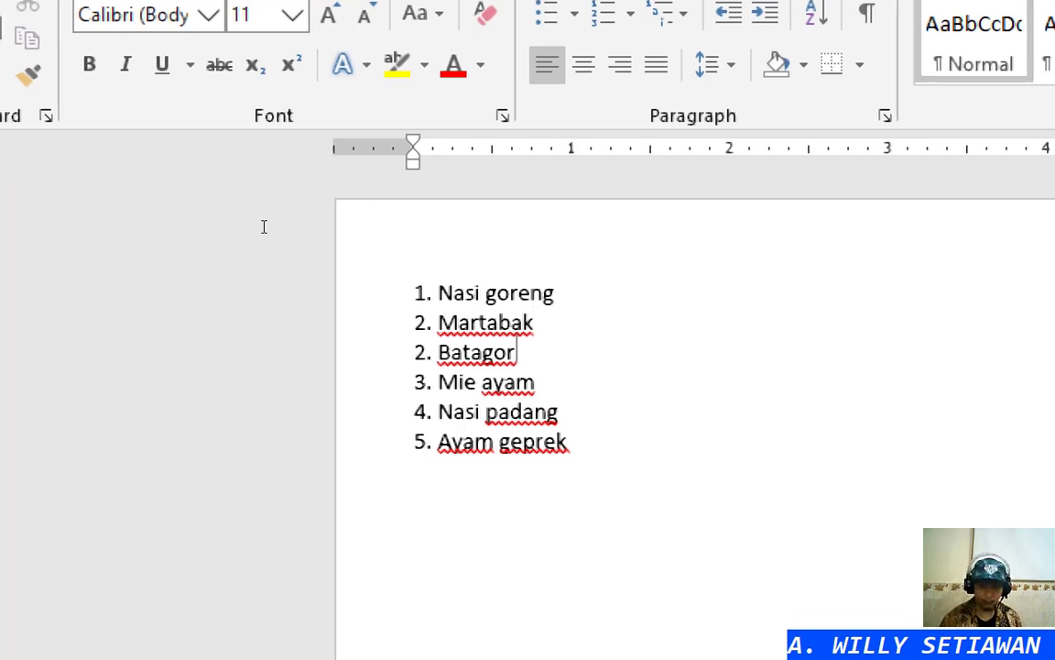
pyautogui.press('Home')
pyautogui.hotkey('shift', 'Right')
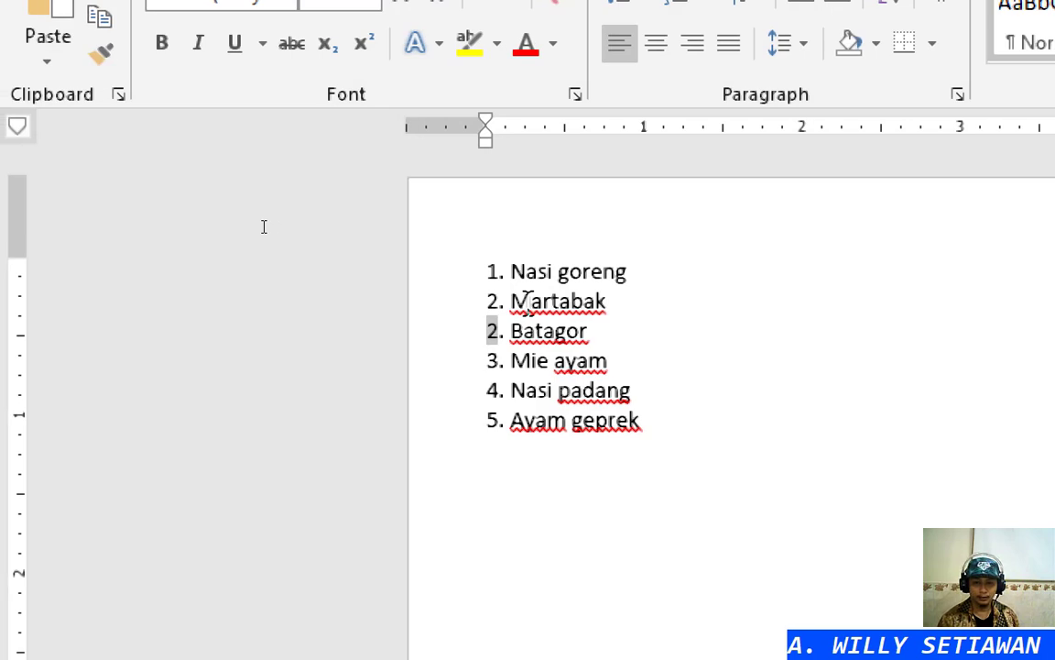
pyautogui.write('3')
pyautogui.press('Down')
pyautogui.hotkey('shift', 'Left')
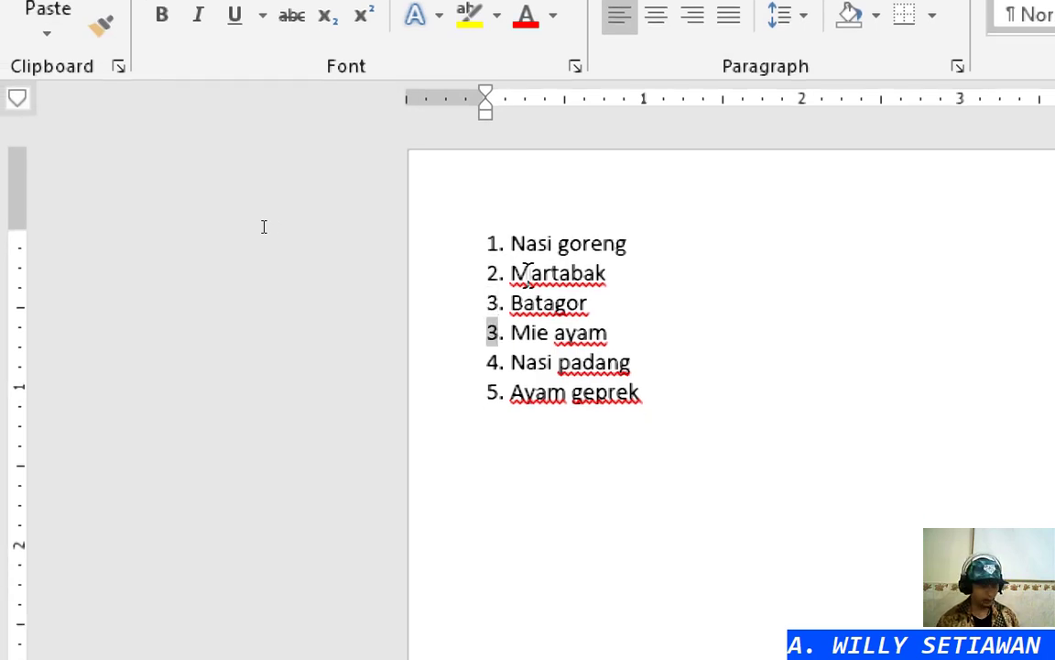
pyautogui.write('4')
pyautogui.press('Down')
pyautogui.hotkey('shift', 'Left')
pyautogui.write('5')
pyautogui.press('Down')
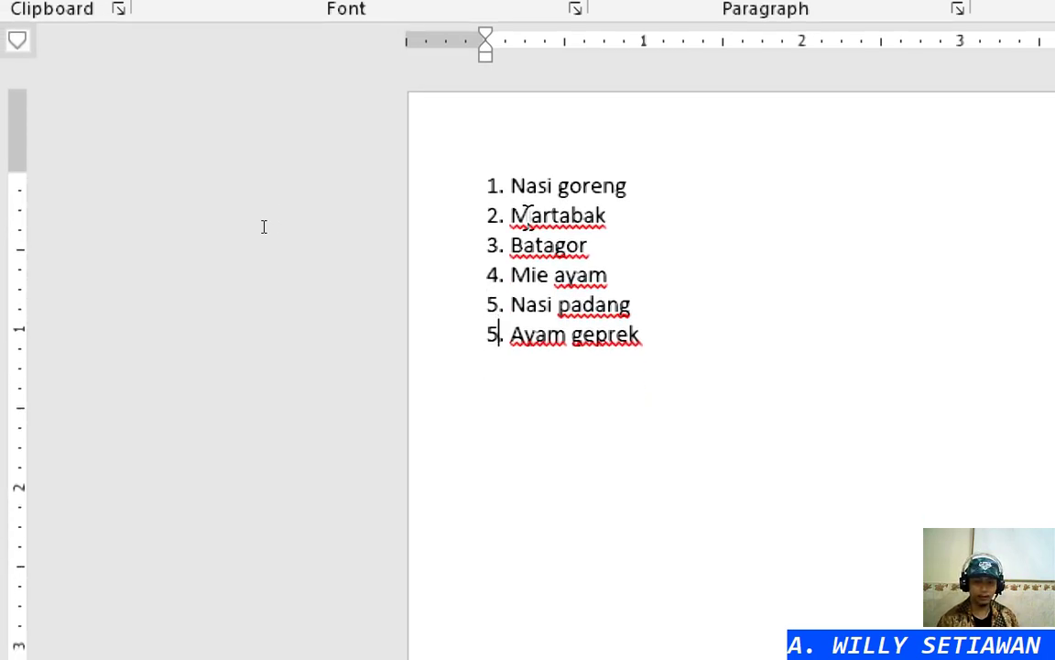
pyautogui.hotkey('shift', 'Left')
pyautogui.write('6')
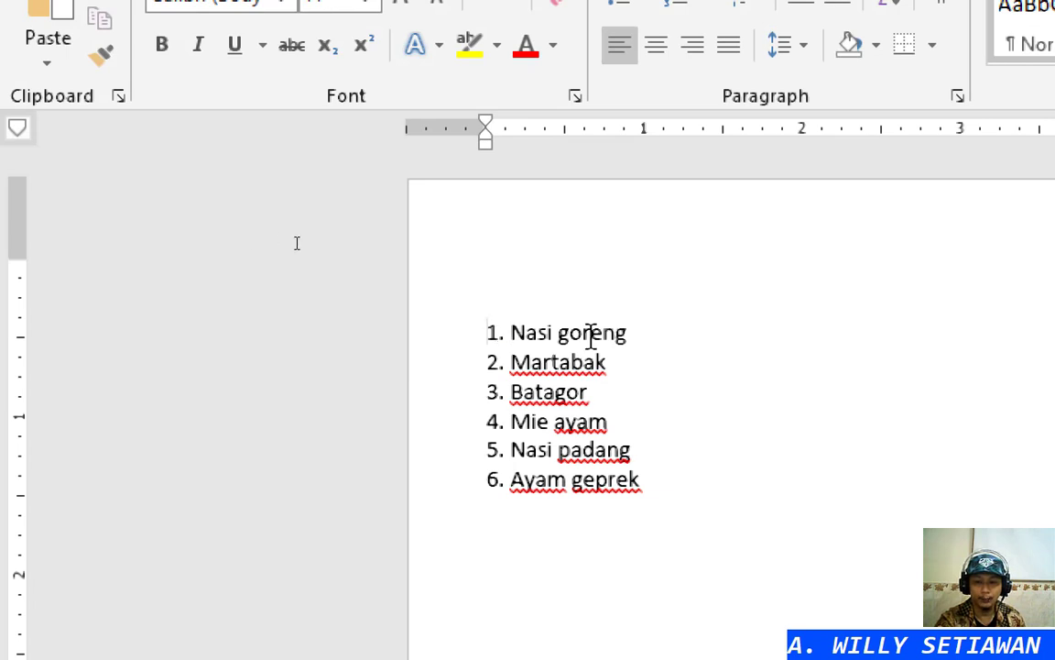
# Write 1. Ketuhanan Yang Maha Esa on the empty first line above the food list, with a manual number instead of automatic numbering
pyautogui.click(522, 271)
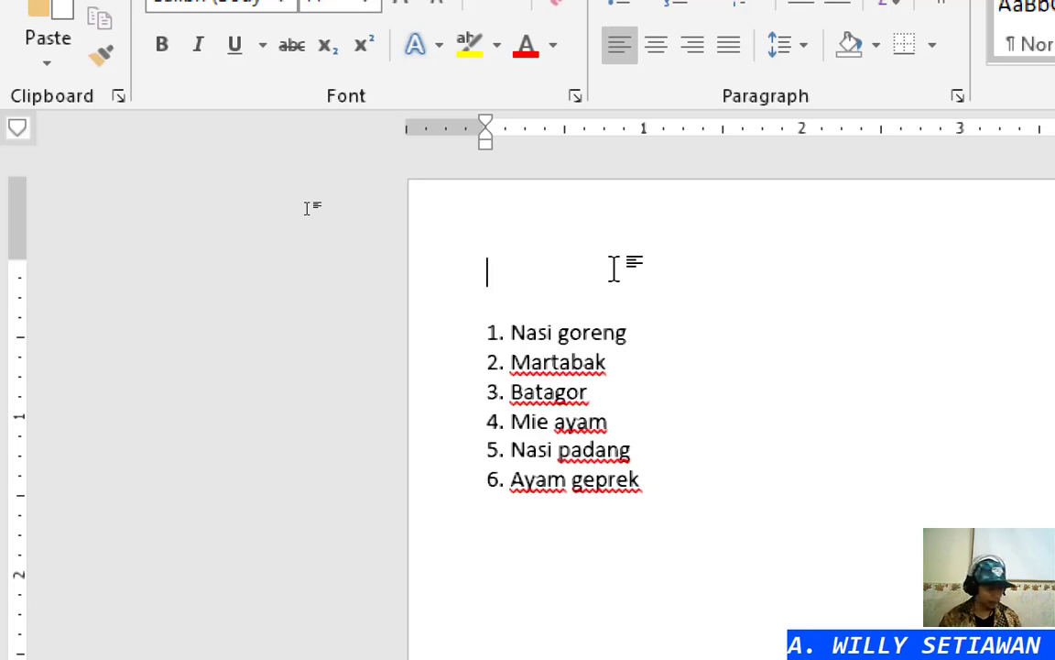
pyautogui.write('1.')
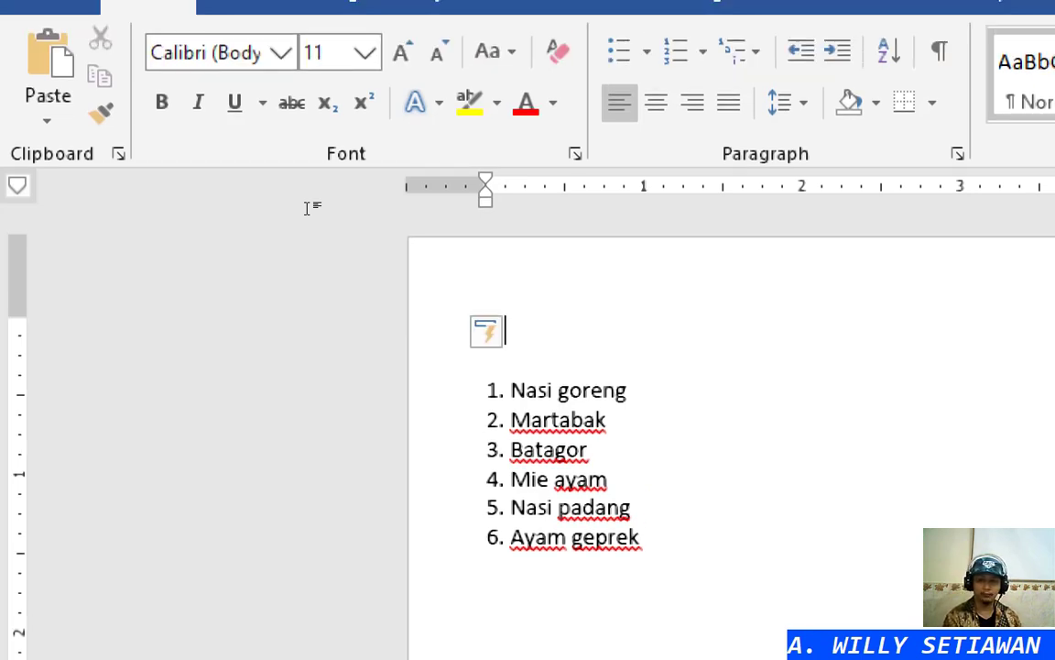
pyautogui.hotkey('ctrl', 'z')
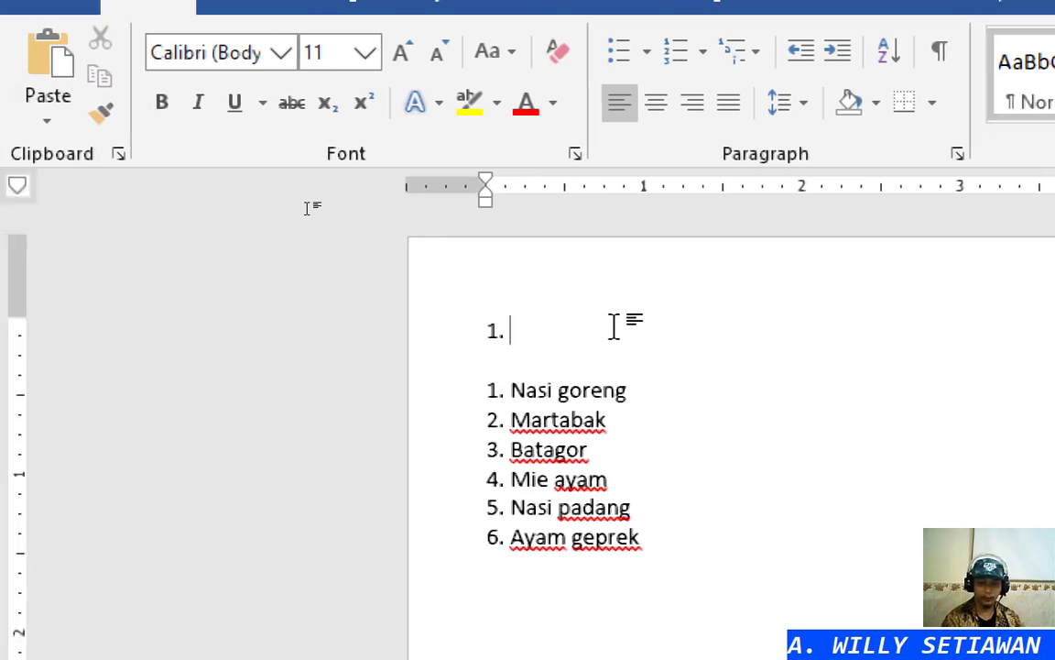
pyautogui.press('BackSpace')
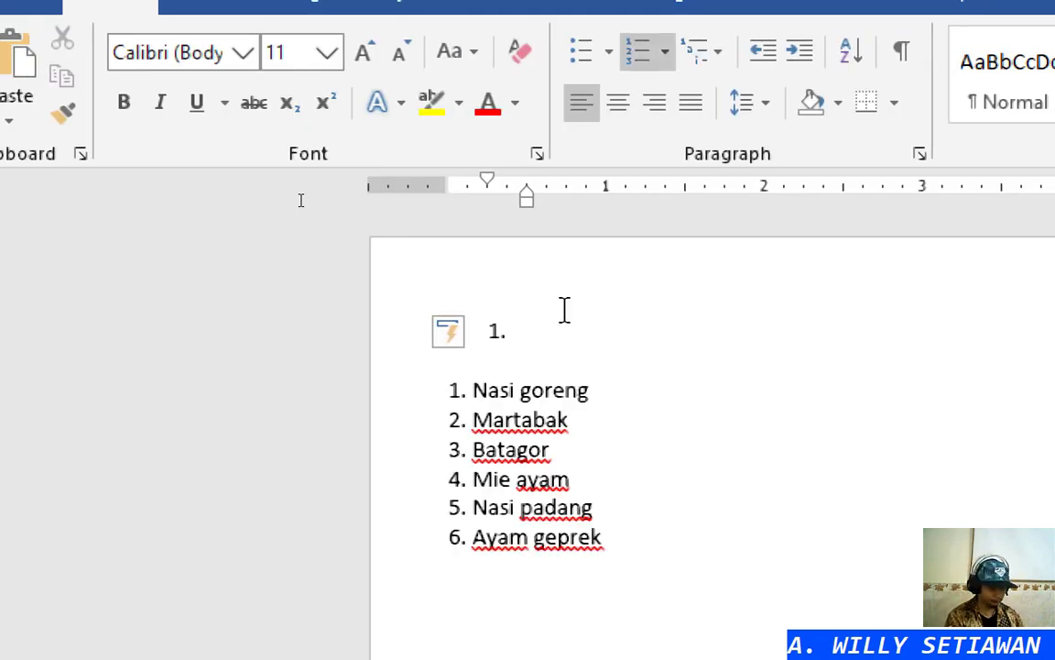
pyautogui.press('BackSpace')
pyautogui.write('Ketuhanan y')
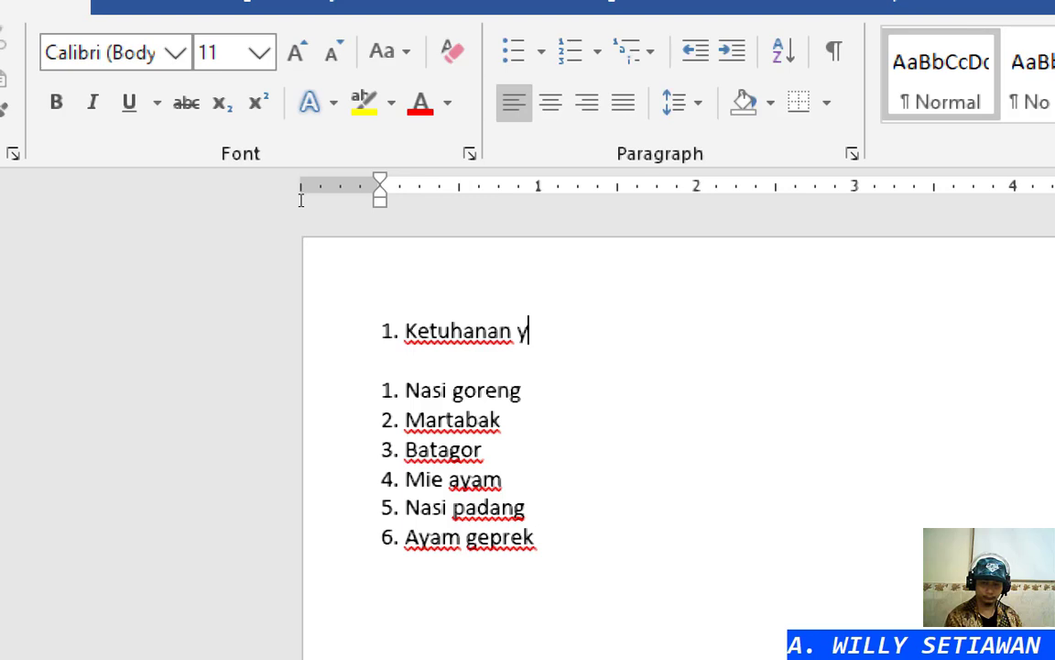
pyautogui.press('BackSpace')
pyautogui.write('Yang Maha')
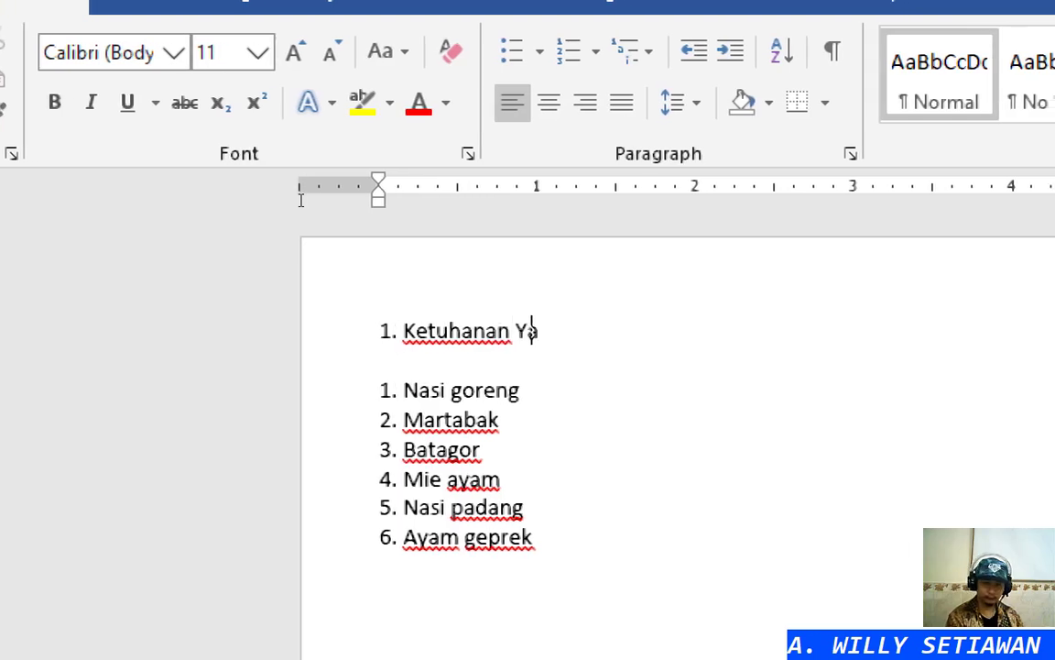
pyautogui.write(' Esa')
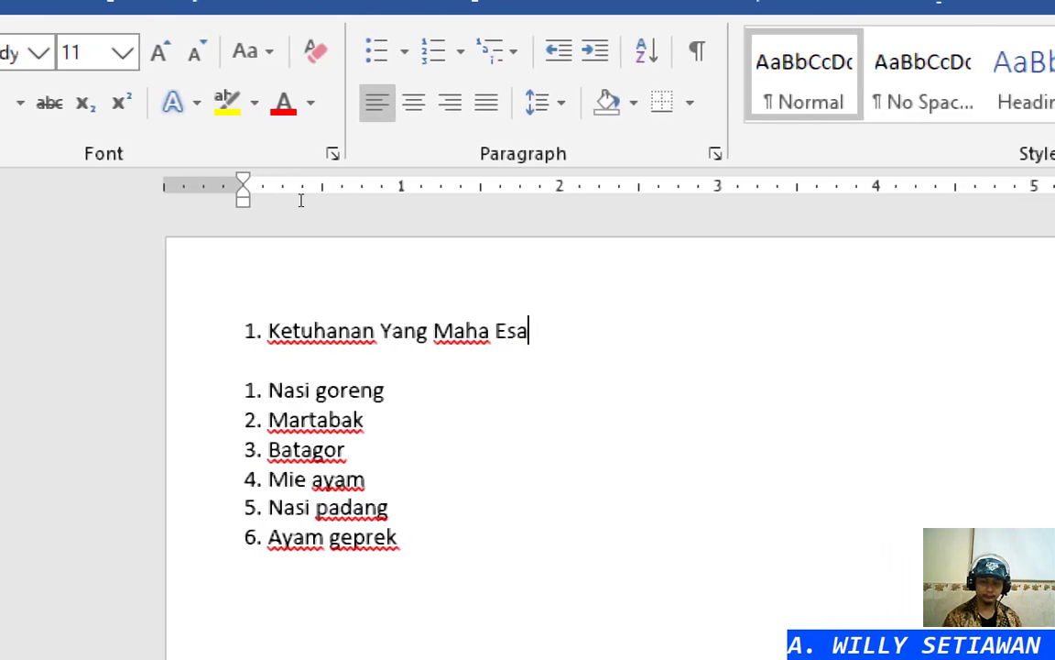
# Add the manually numbered item 2. Kemanusiaan yang adil dan beradab below Ketuhanan Yang Maha Esa
pyautogui.press('Return')
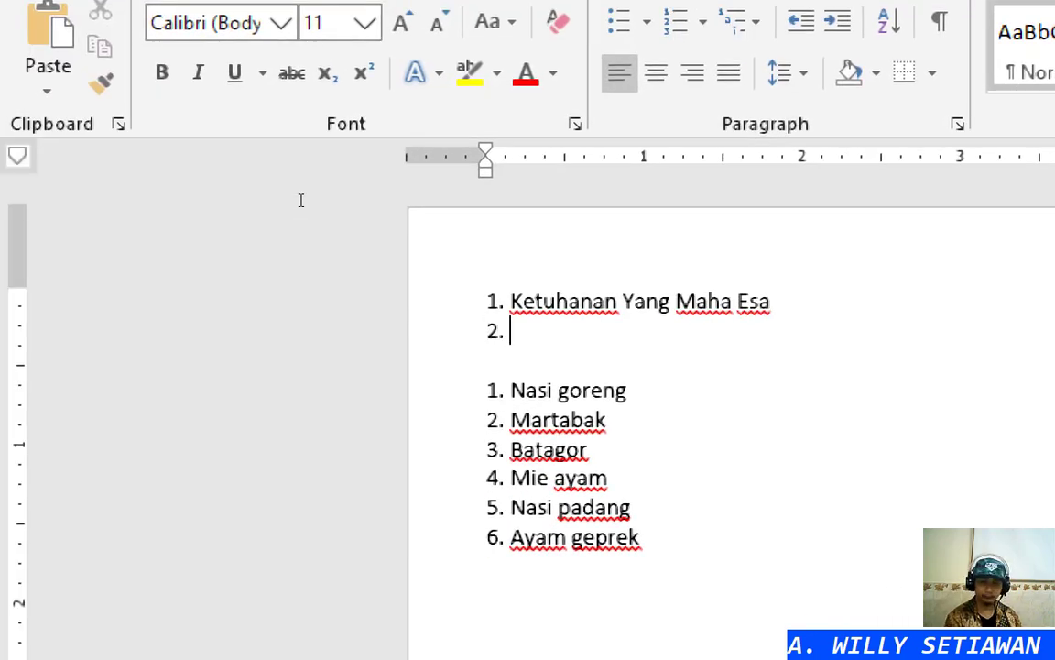
pyautogui.write('Kemanusiaan ')
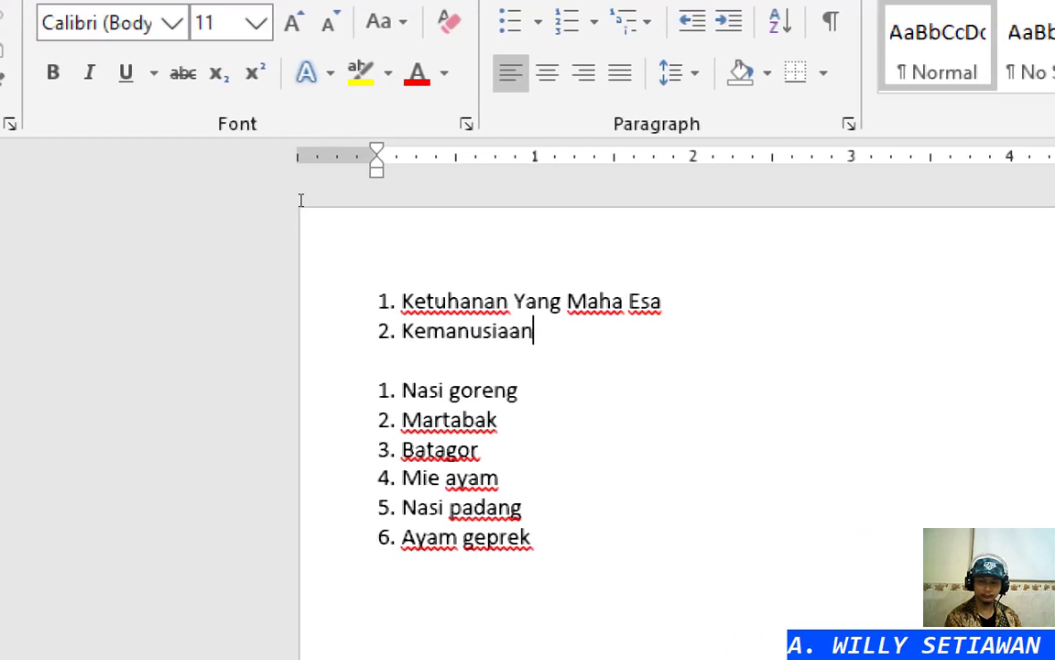
pyautogui.write('yang adil dan ber')
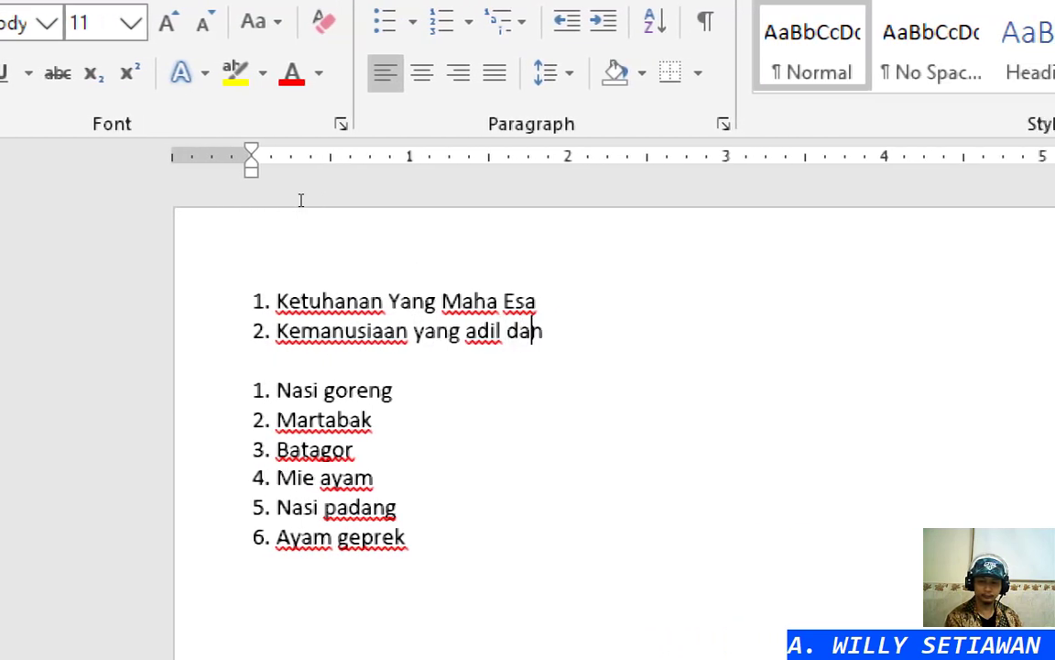
pyautogui.write('adab')
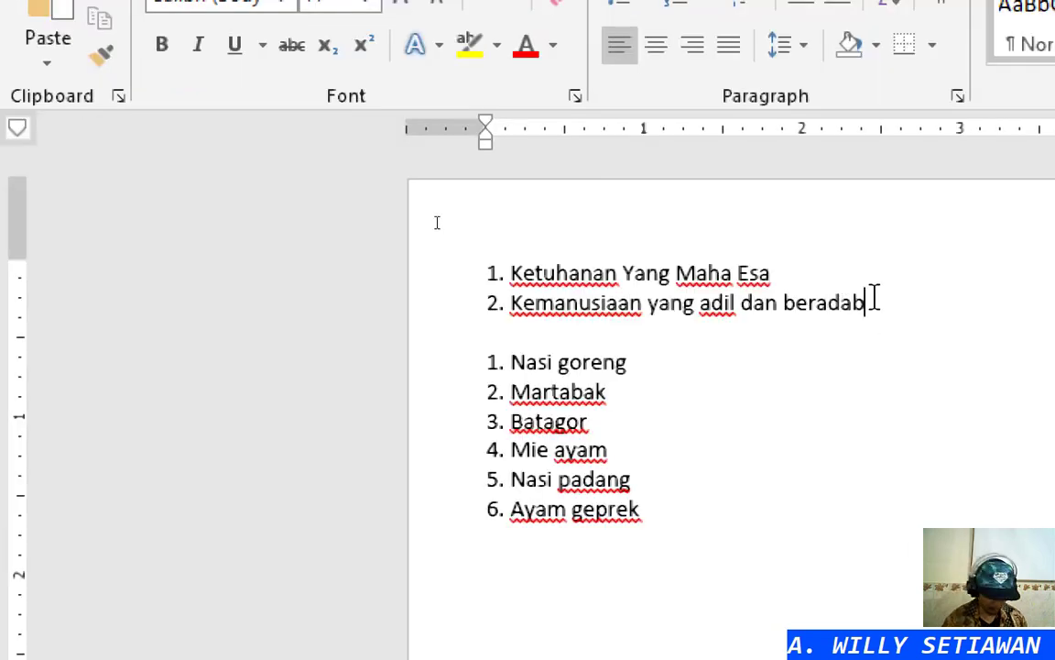
# Add the manually numbered item 3. Persatuan Indonesia to the upper list
pyautogui.press('Return')
pyautogui.press('Return')
pyautogui.write('3. P')
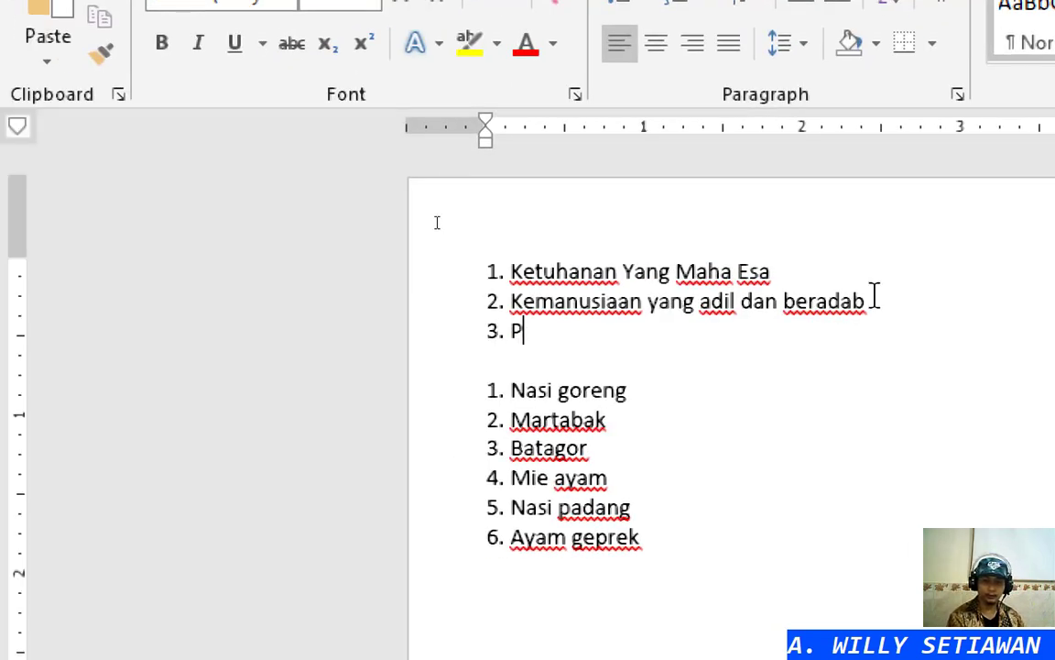
pyautogui.write('ersatuan Indon')
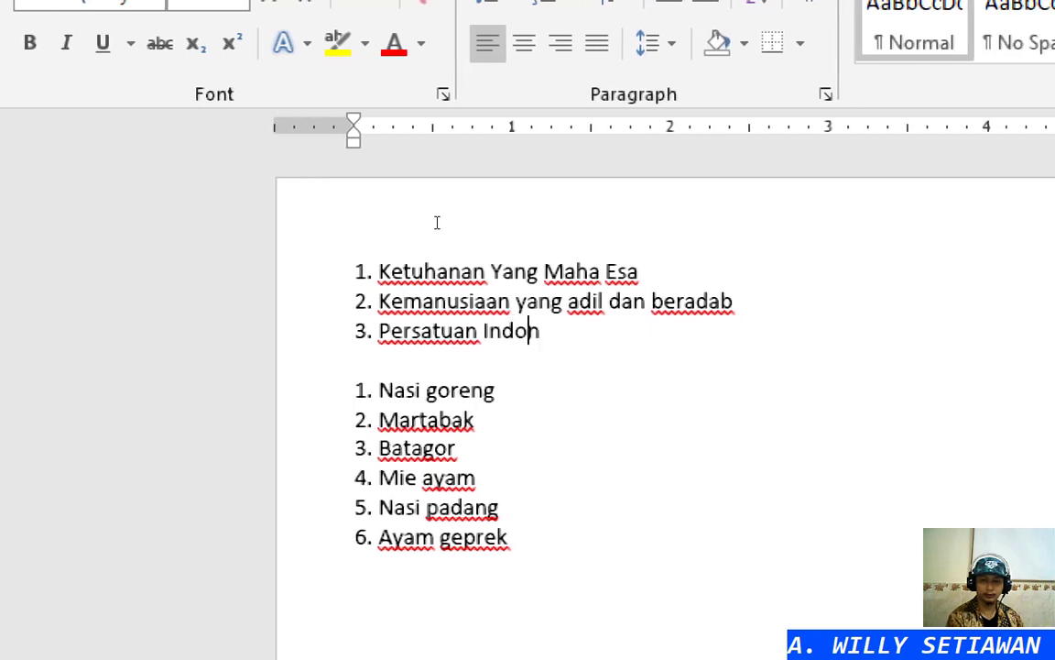
pyautogui.write('esia')
# Add the manually numbered item 4. Kerakyatan yang dipimpin oleh hikmat kebijaksanaan dalam permusyawaratan/perwakilan to the upper list
pyautogui.press('Return')
pyautogui.write('4.')
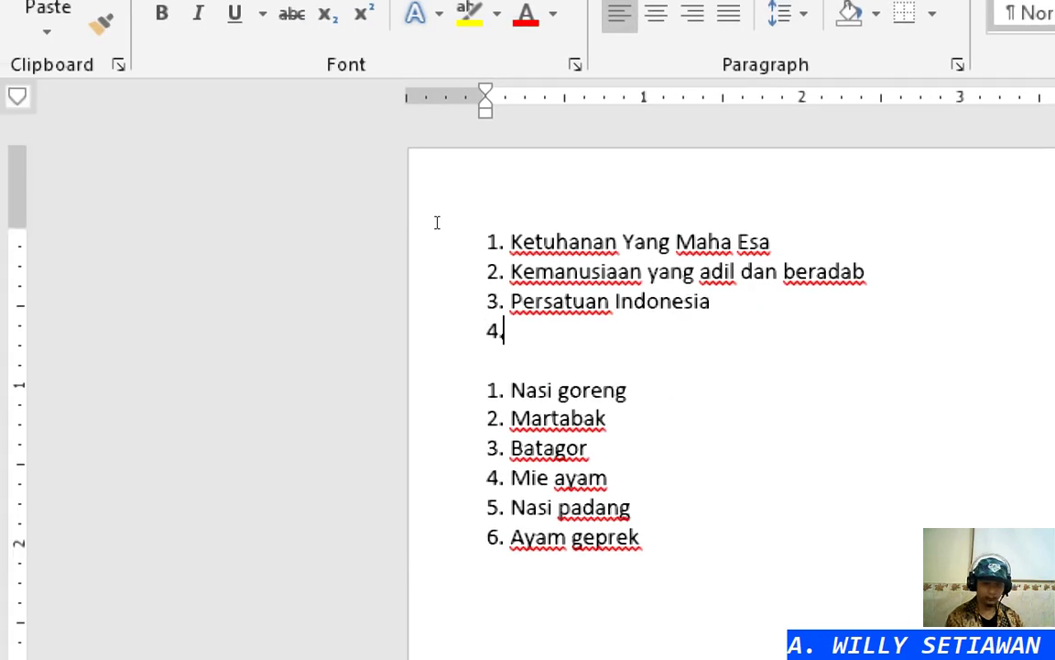
pyautogui.write(' Kera')
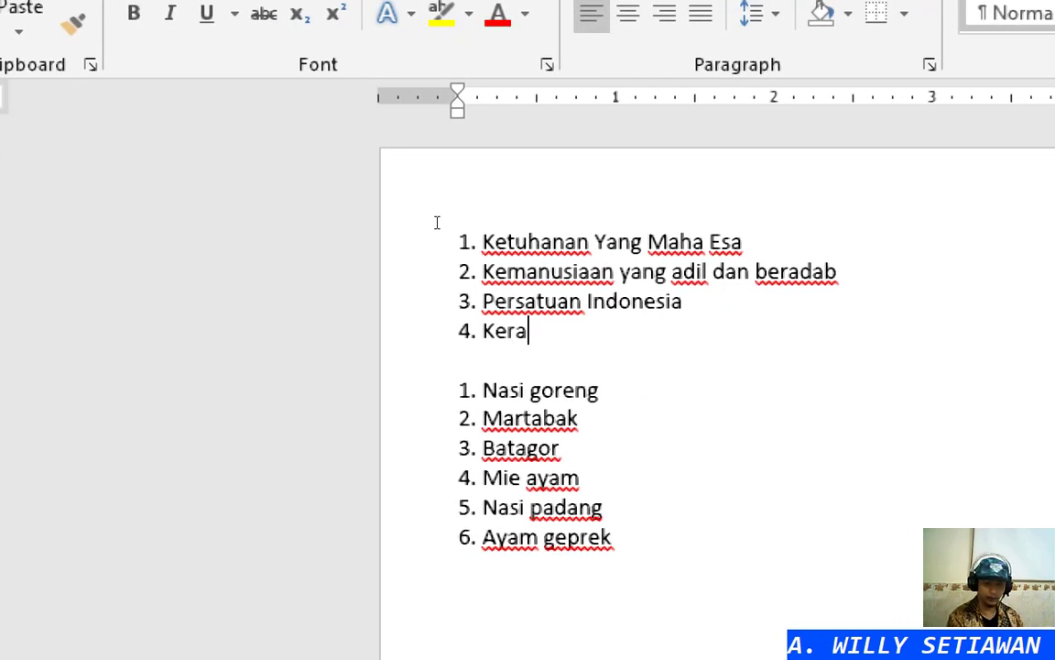
pyautogui.write('kyata')
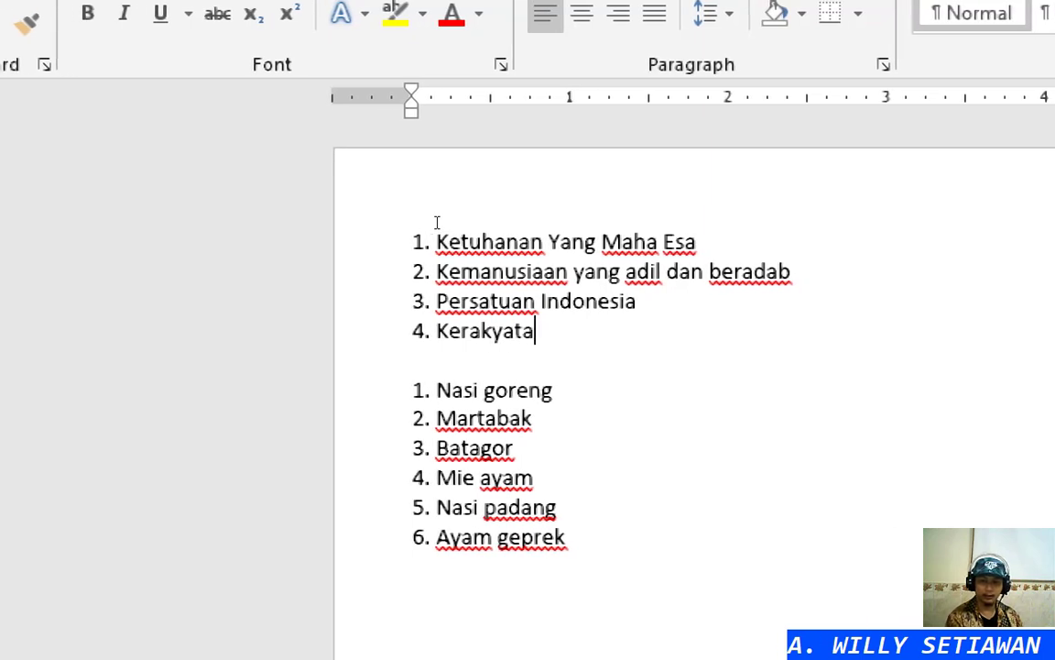
pyautogui.write('n yang dipi')
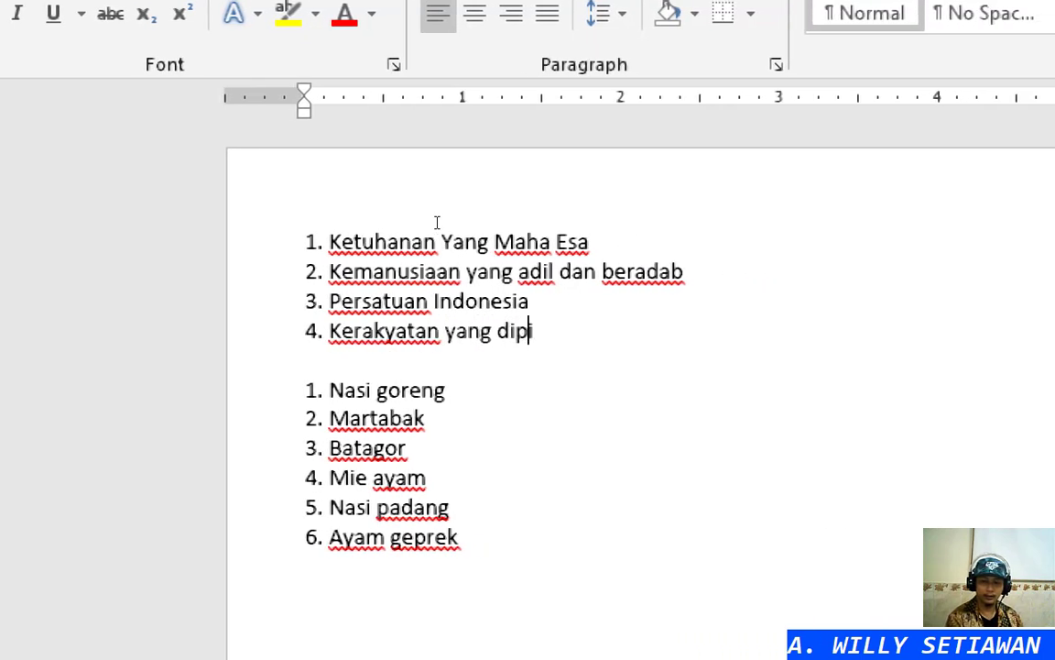
pyautogui.write('mpin oleh')
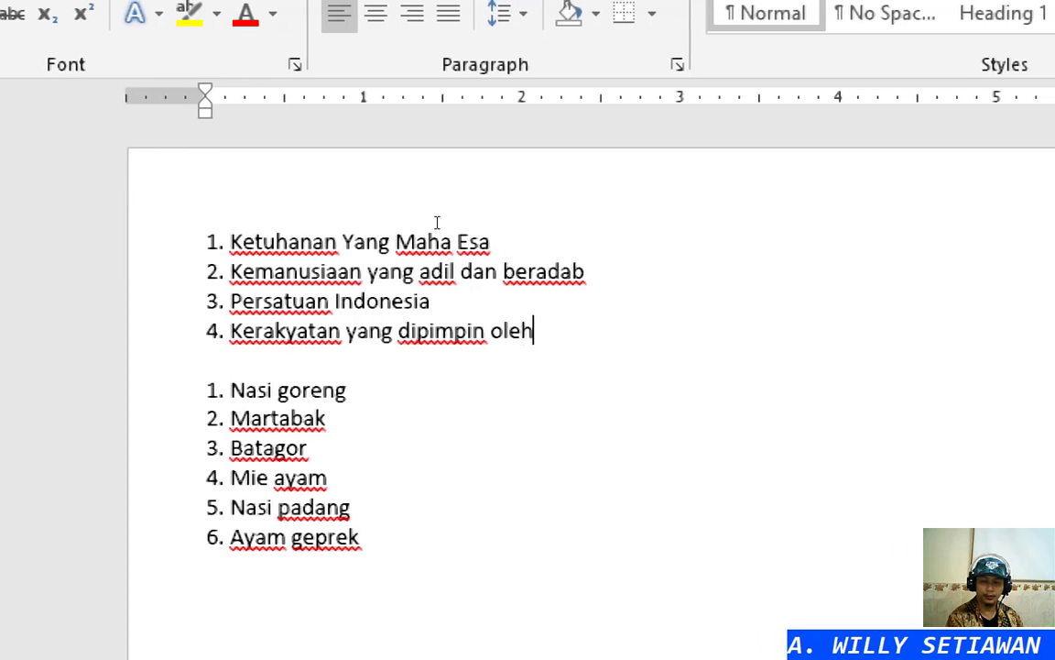
pyautogui.write(' hikmat kebija')
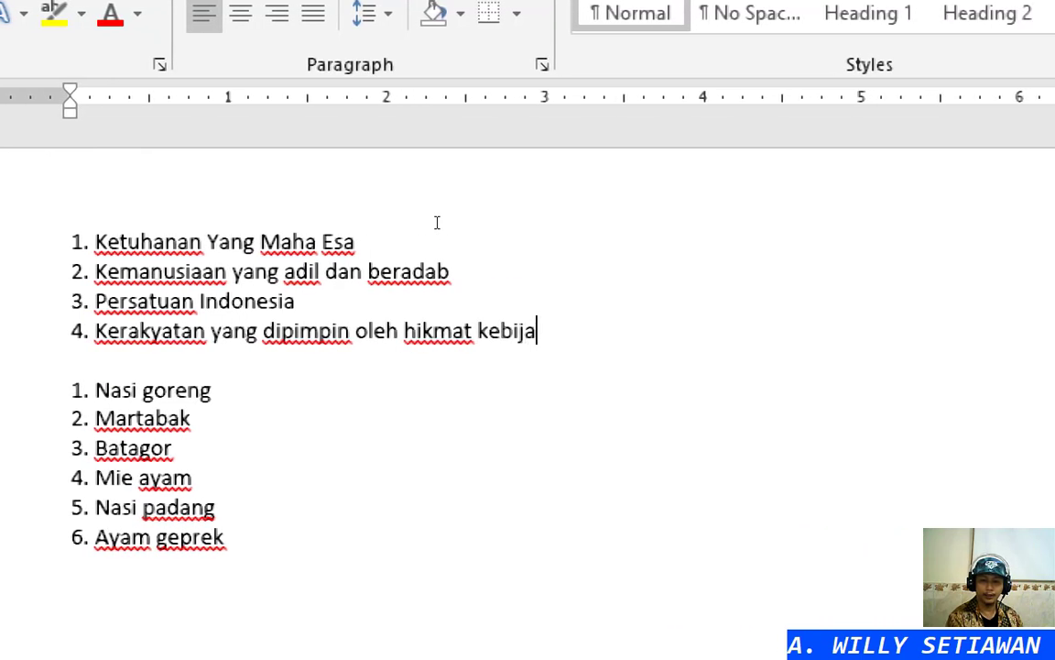
pyautogui.write('ksanaan dalam per')
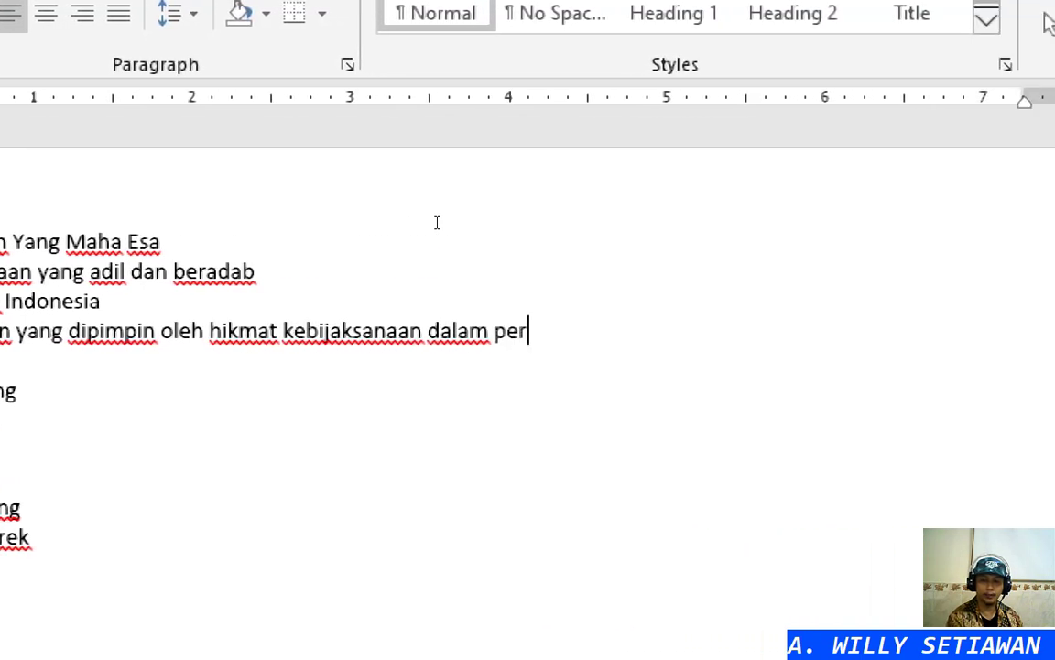
pyautogui.write('ms')
pyautogui.press('BackSpace')
pyautogui.write('usyar')
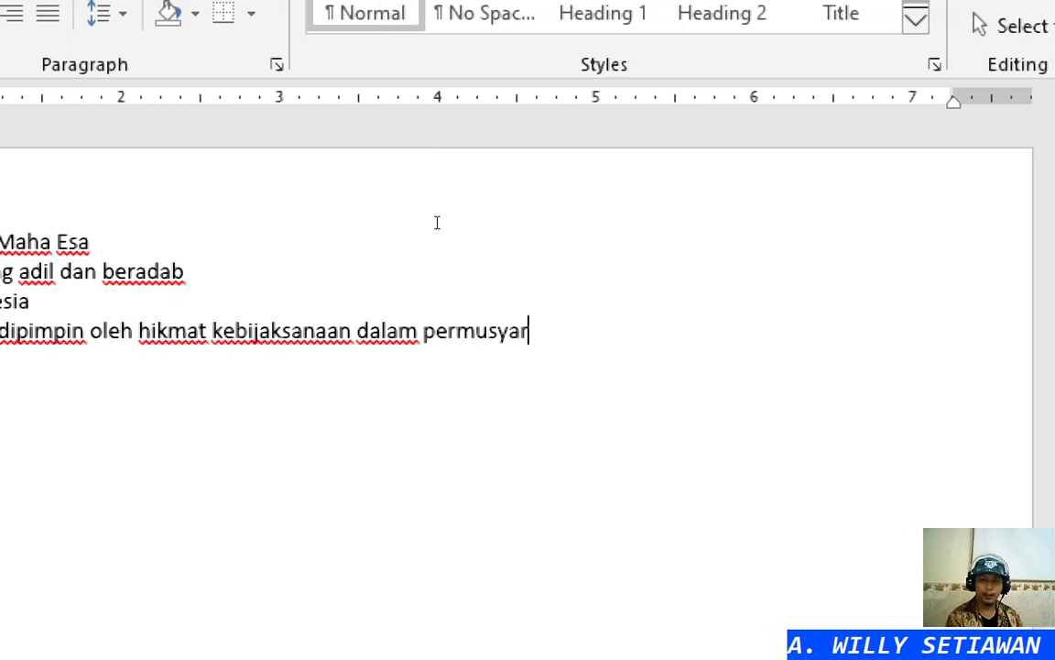
pyautogui.press('BackSpace')
pyautogui.write('waratan')
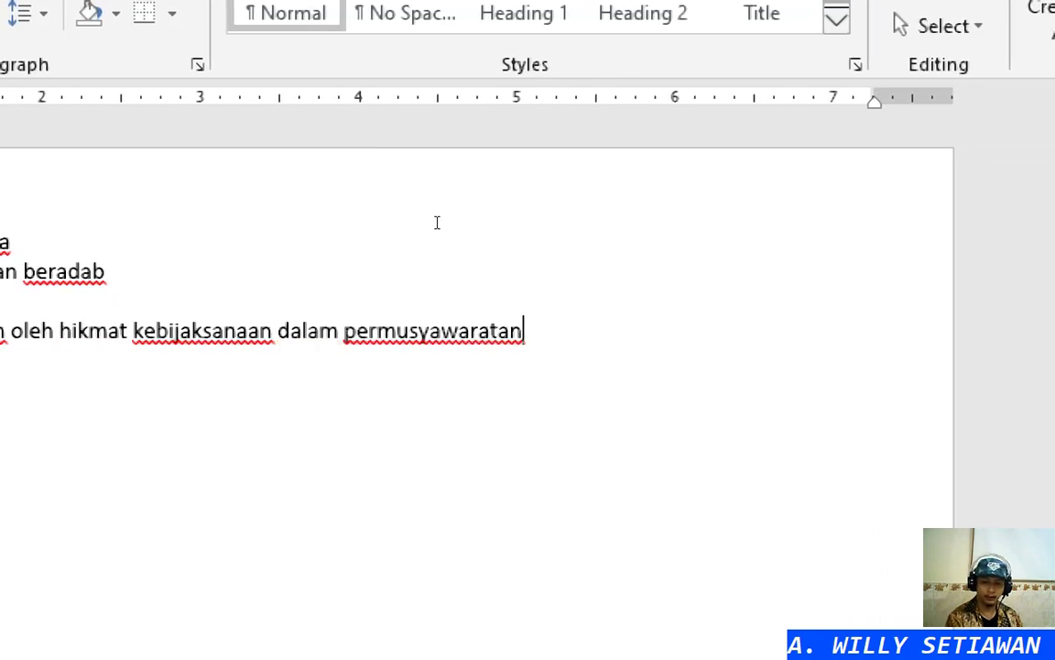
pyautogui.write('.')
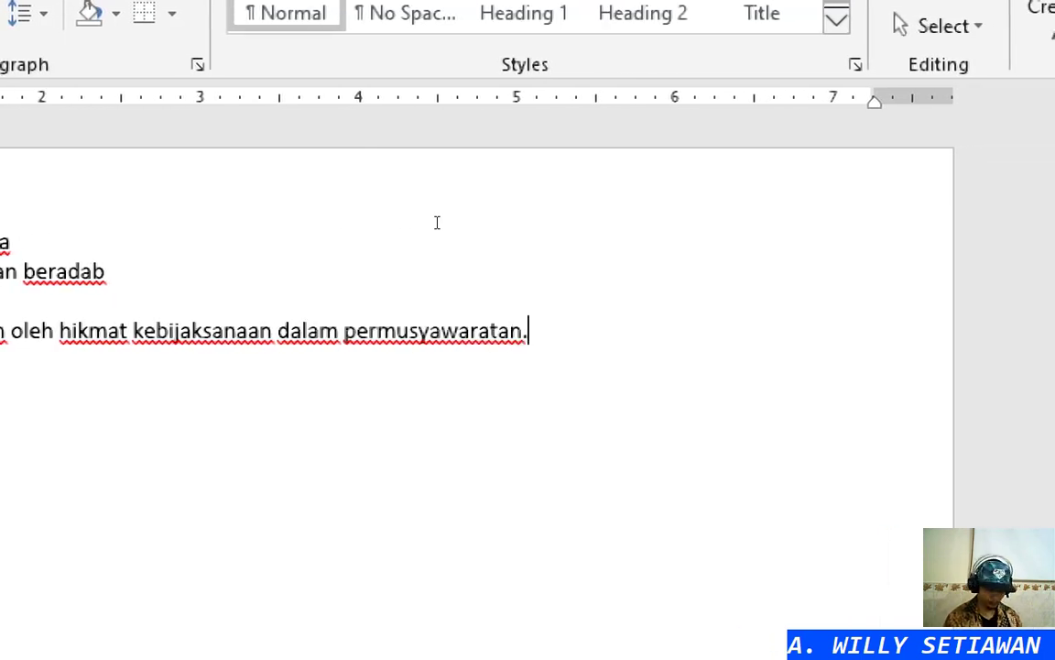
pyautogui.press('BackSpace')
pyautogui.write('/perwaki')
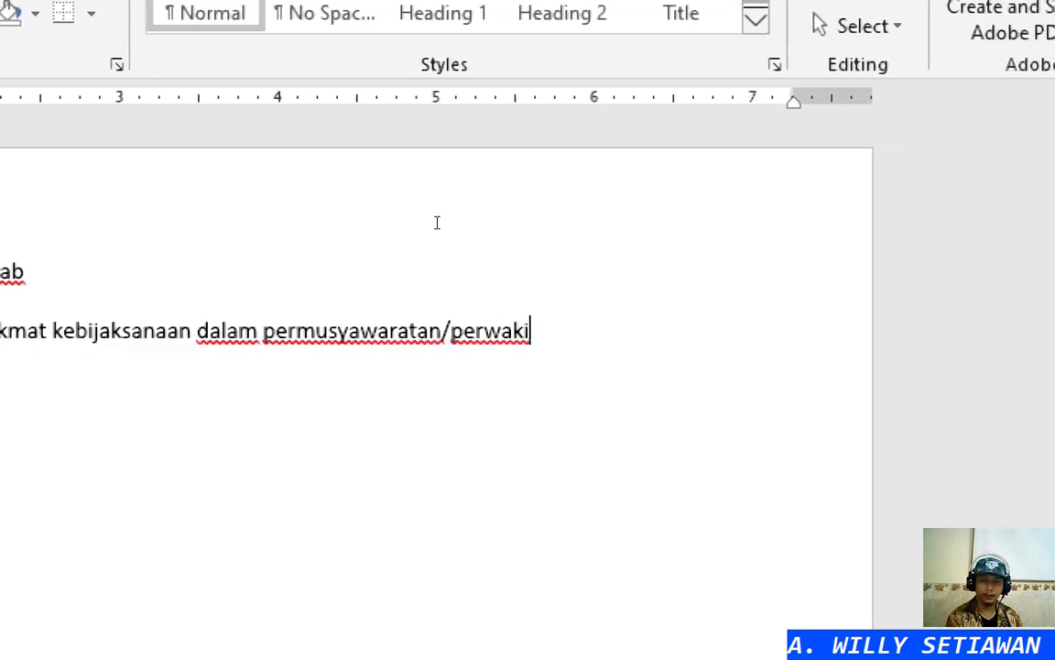
pyautogui.write('lan')
# Add the manually numbered item 5. Keadilan sosial bagi seluruh rakyat Indonesia below the fourth principle
pyautogui.press('Return')
pyautogui.press('Return')
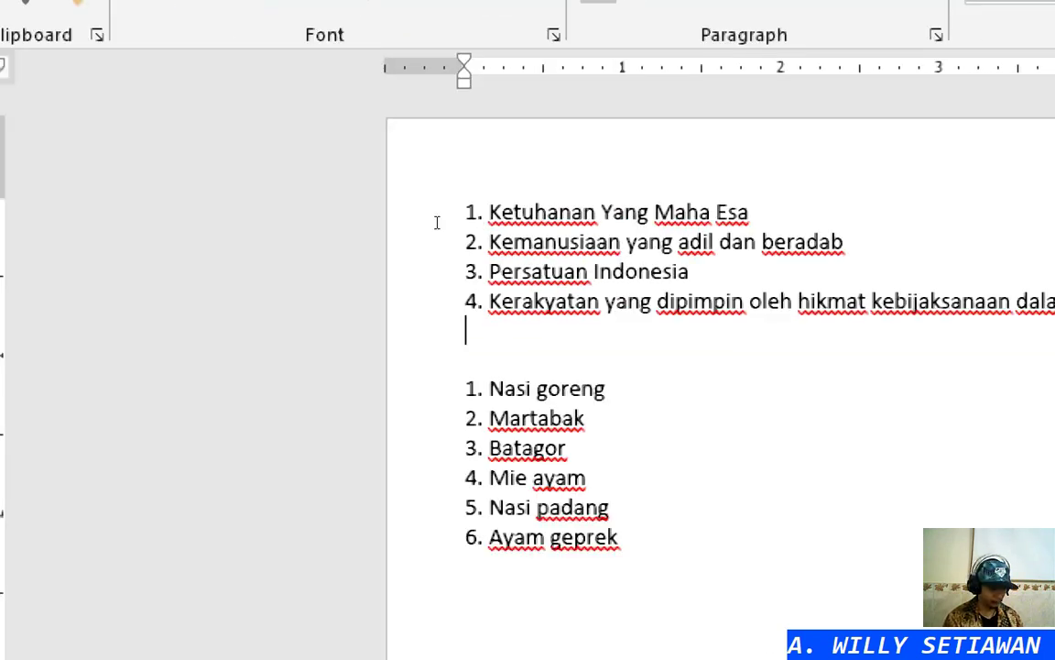
pyautogui.write('5. ')
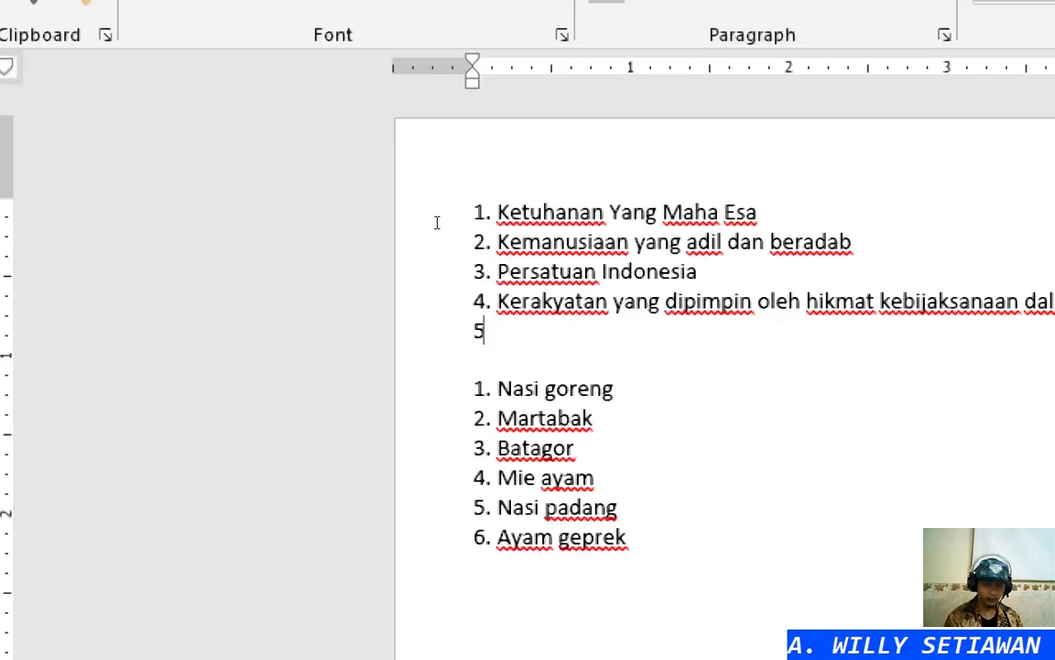
pyautogui.write('Keadilan sos')
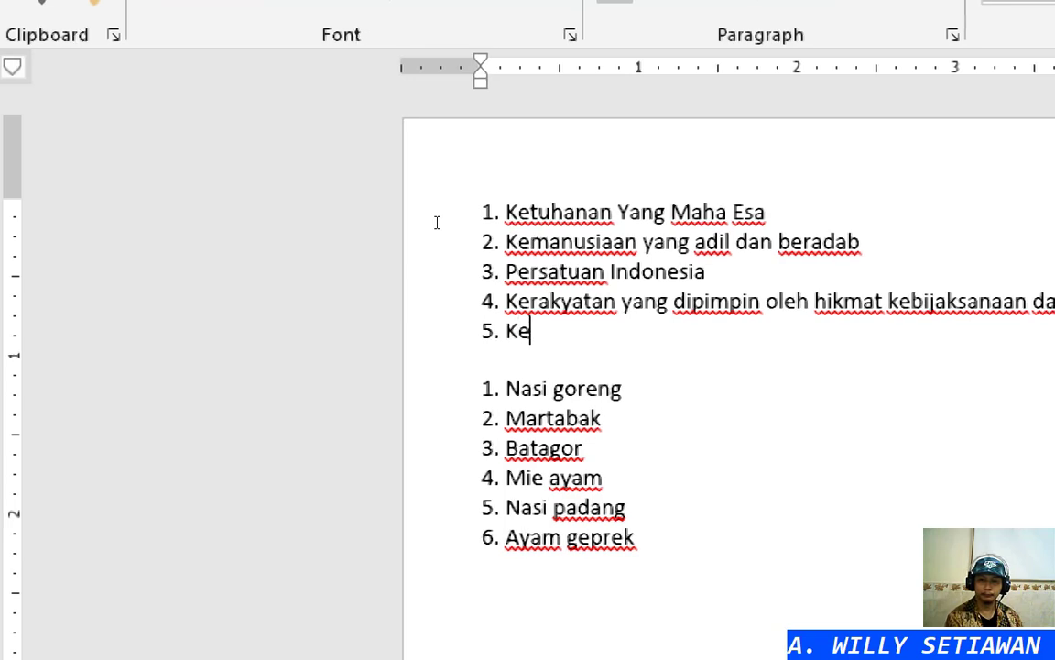
pyautogui.write('ial bagi seluruh ')
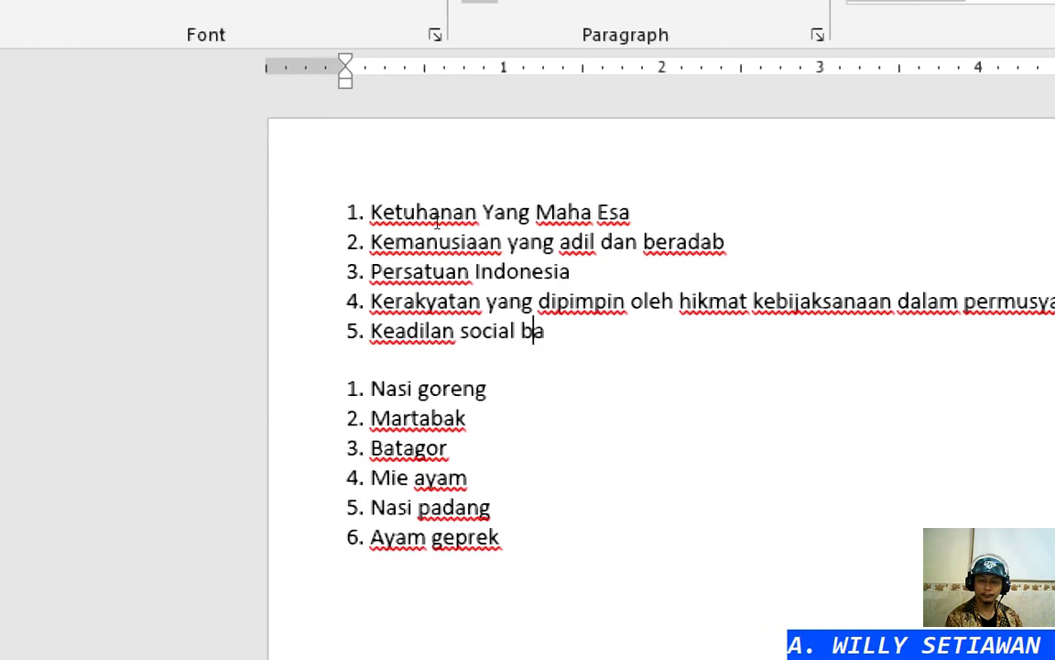
pyautogui.write('rakyat Ido')
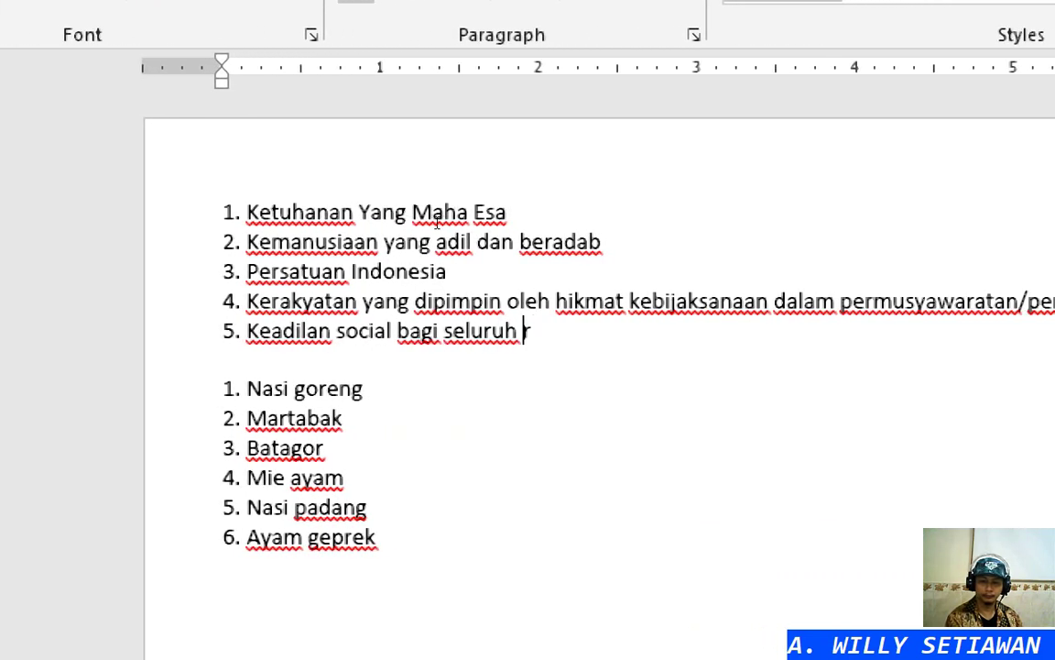
pyautogui.press('BackSpace')
pyautogui.press('BackSpace')
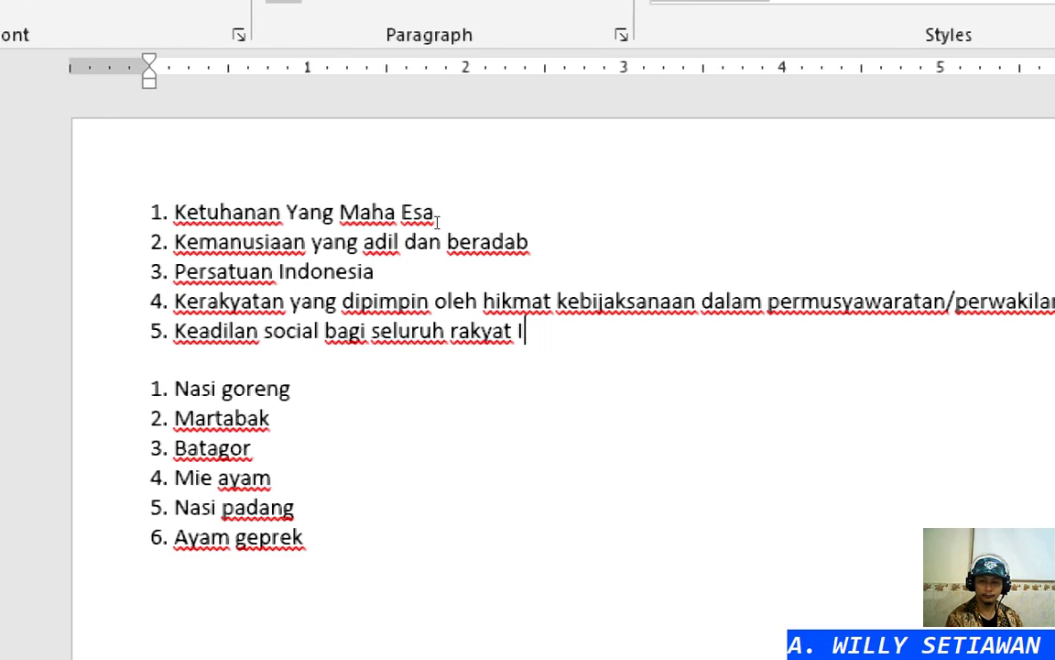
pyautogui.write('ndonesia')
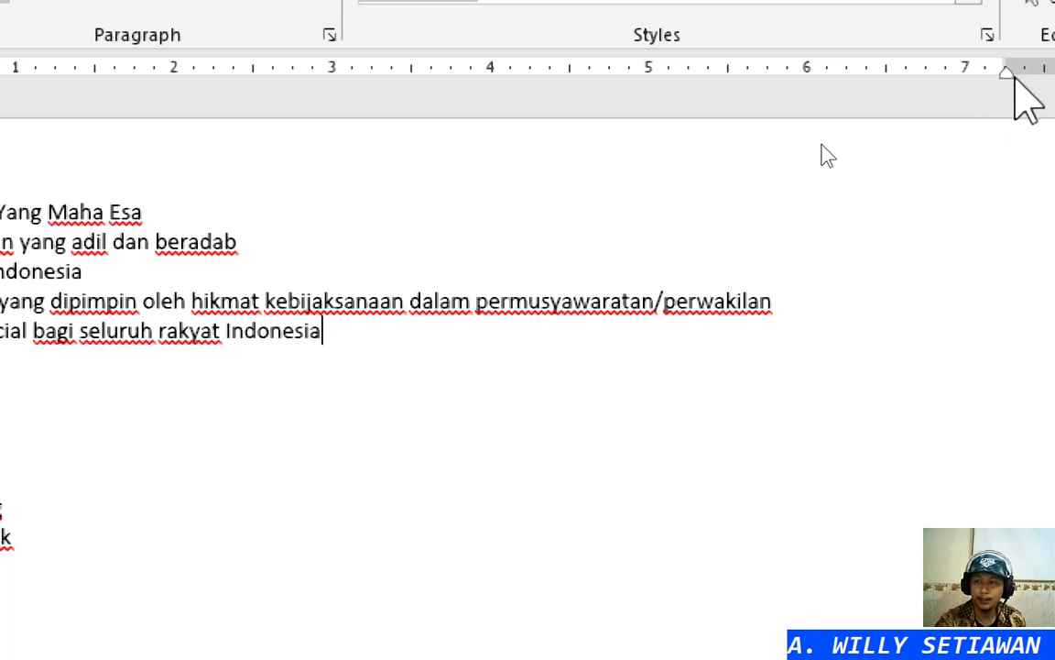
# Try to undo the automatic correction of sosial in item 5, and complete its last word again as Indonesia
pyautogui.moveTo(1003, 74)
pyautogui.mouseDown()
pyautogui.moveTo(271, 118)
pyautogui.moveTo(1045, 117)
pyautogui.moveTo(998, 117)
pyautogui.moveTo(1012, 112)
pyautogui.mouseUp()
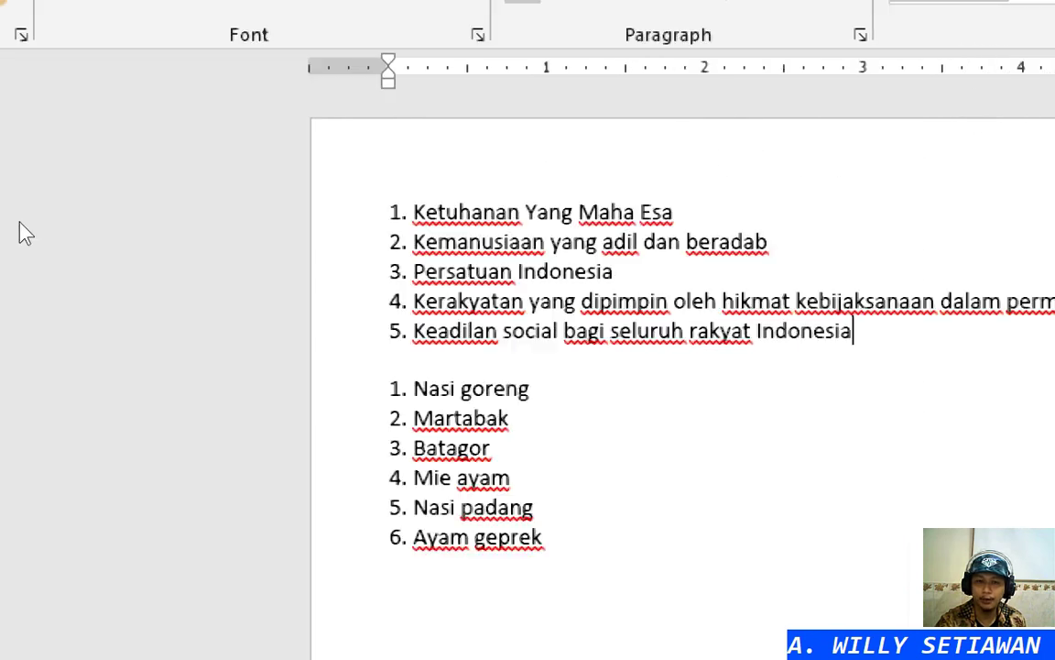
pyautogui.moveTo(365, 211); pyautogui.dragTo(371, 338)
pyautogui.click(591, 332)
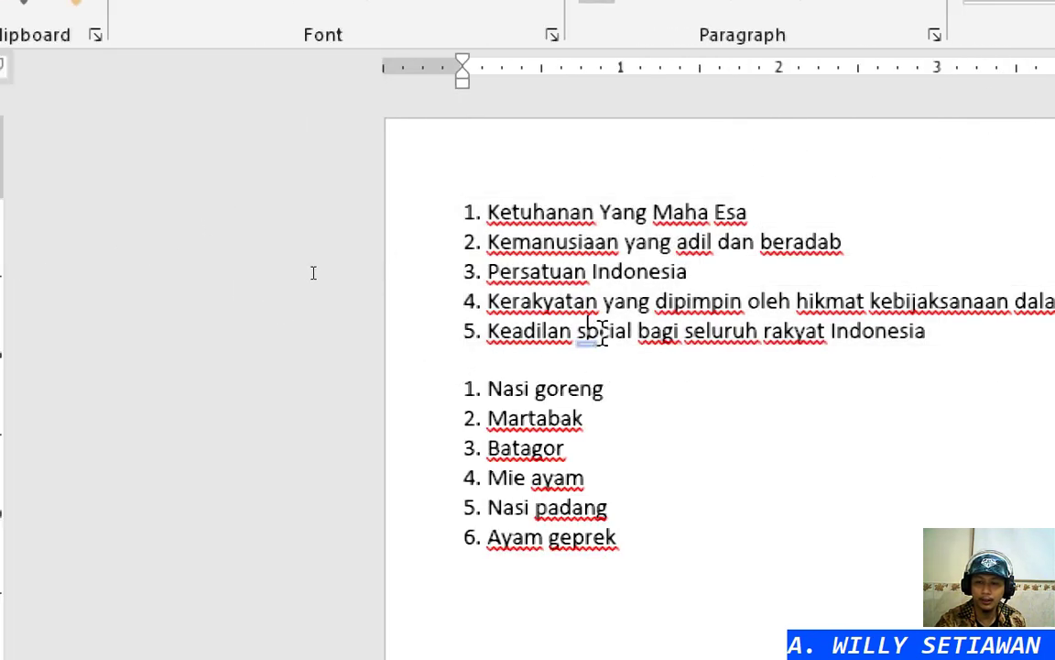
pyautogui.click(597, 362)
pyautogui.click(611, 331)
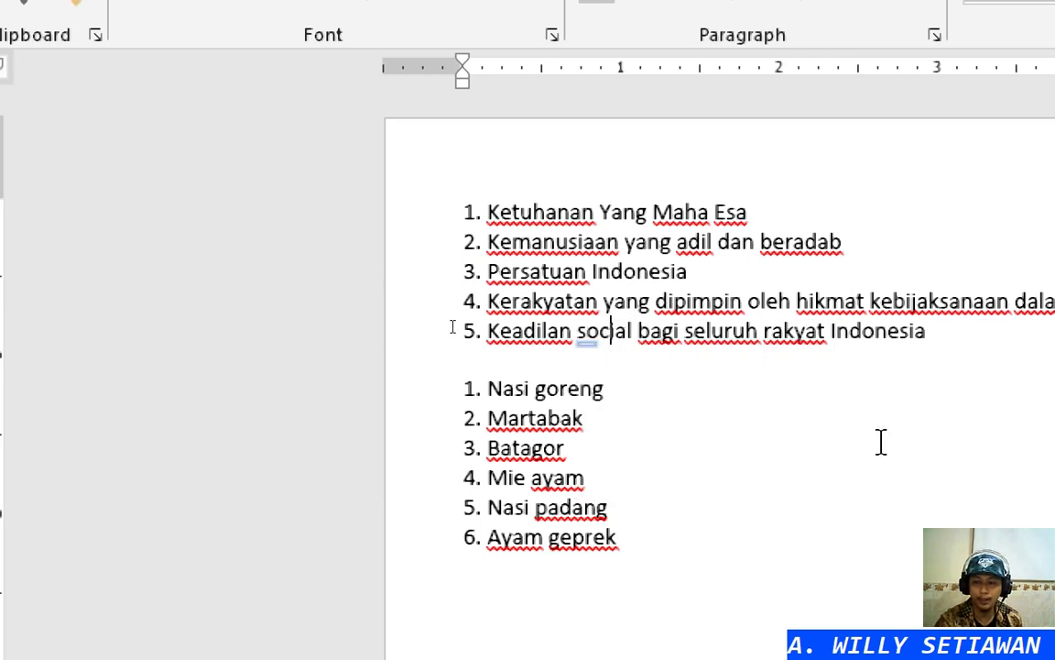
pyautogui.press('End')
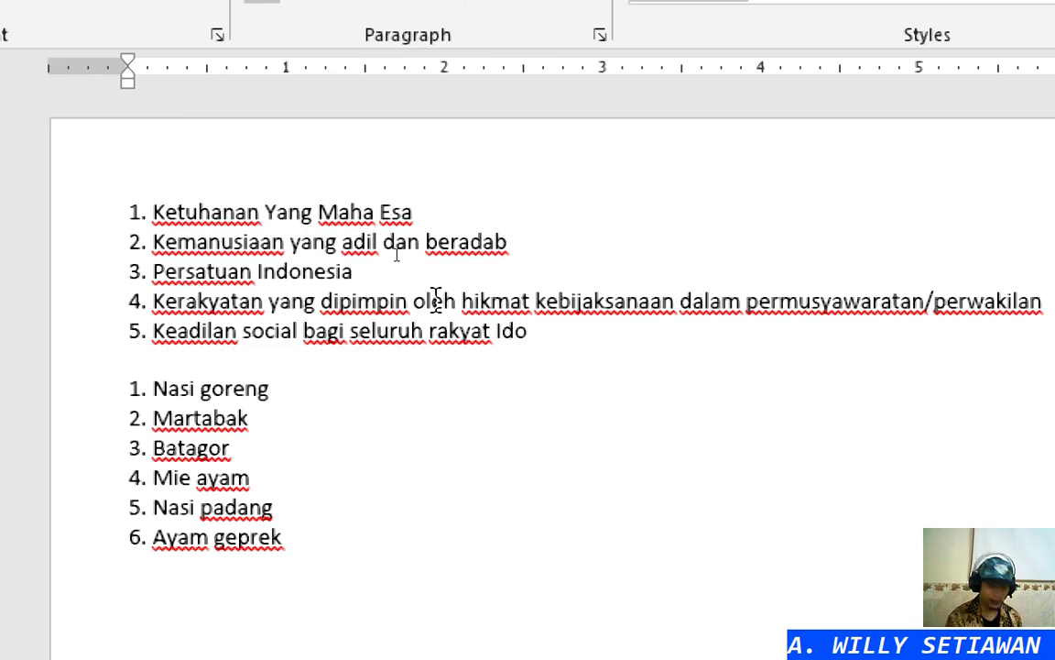
pyautogui.press('BackSpace')
pyautogui.press('BackSpace')
pyautogui.write('ndonesia')
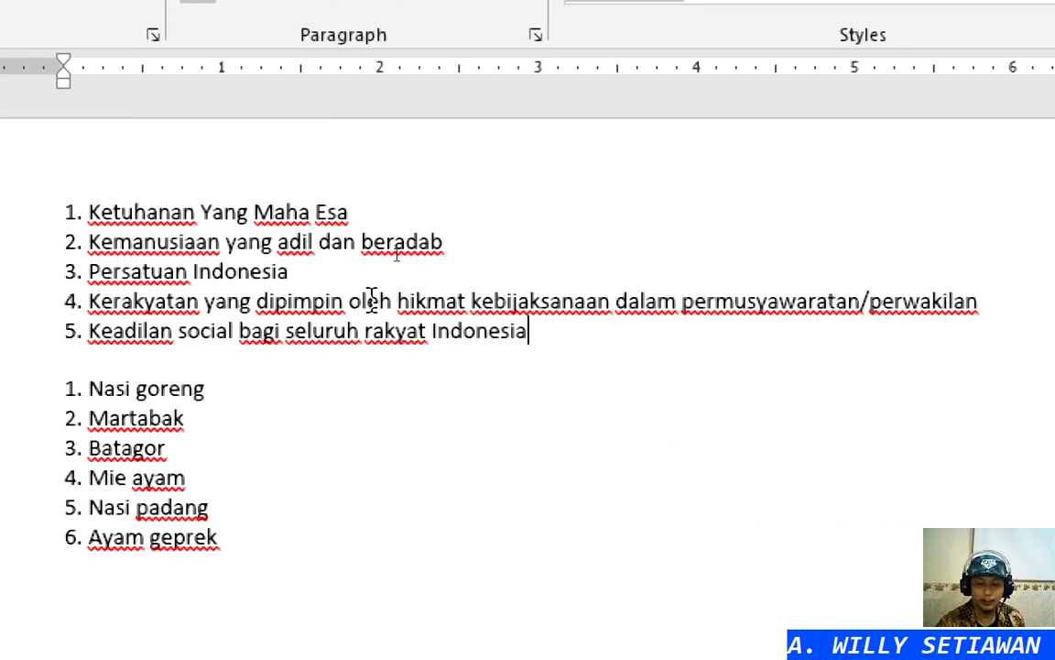
# Change the automatically corrected word social in item 5 back to sosial using its AutoCorrect options
pyautogui.moveTo(203, 350)
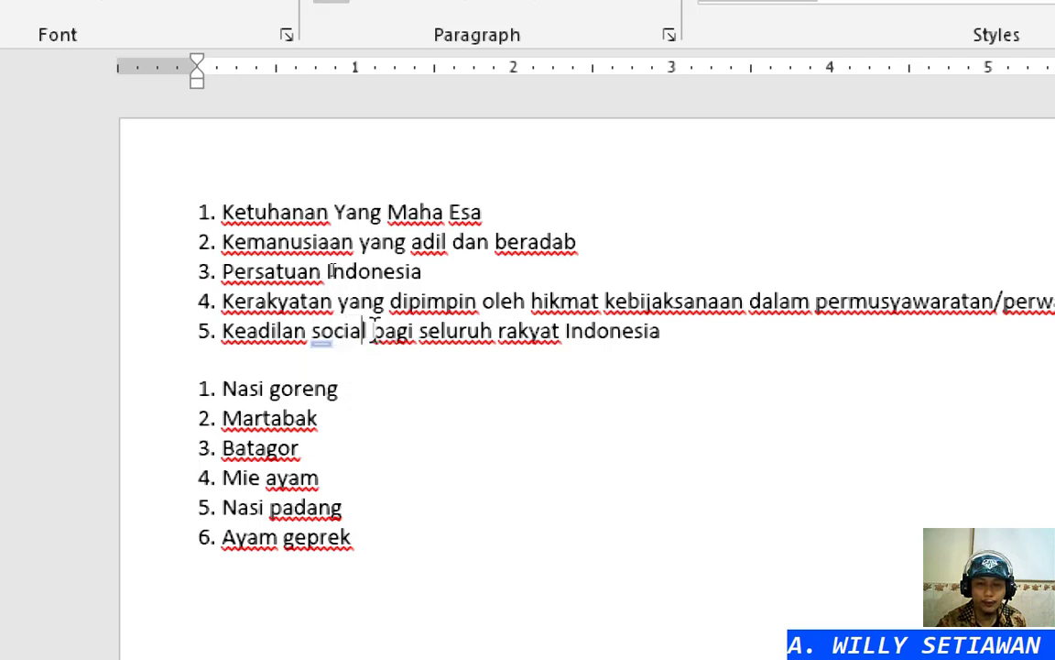
pyautogui.click(369, 332)
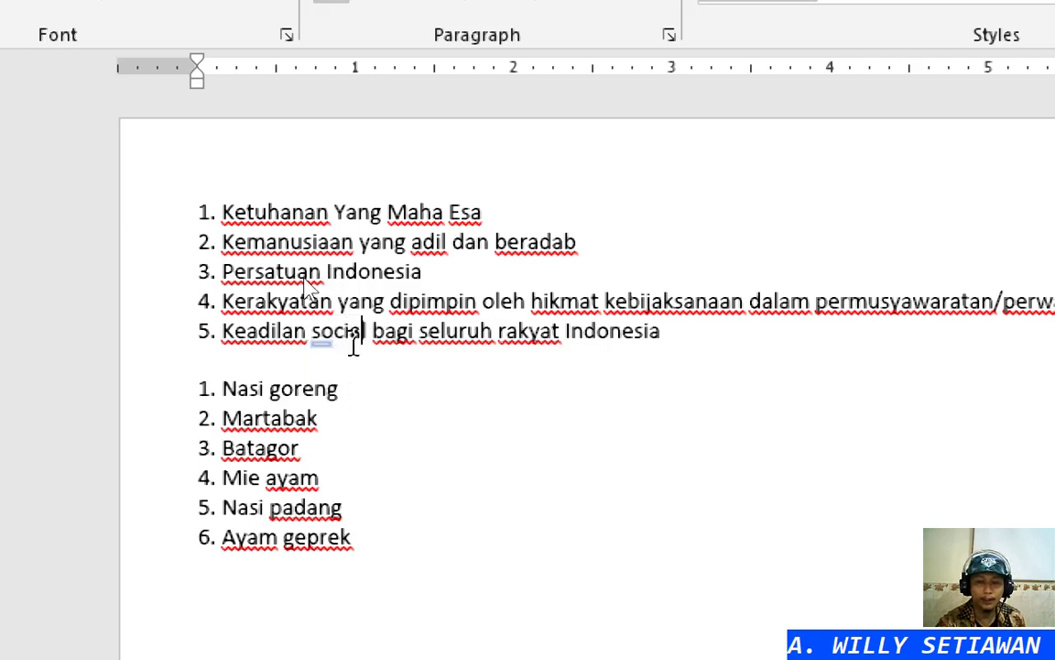
pyautogui.moveTo(346, 352)
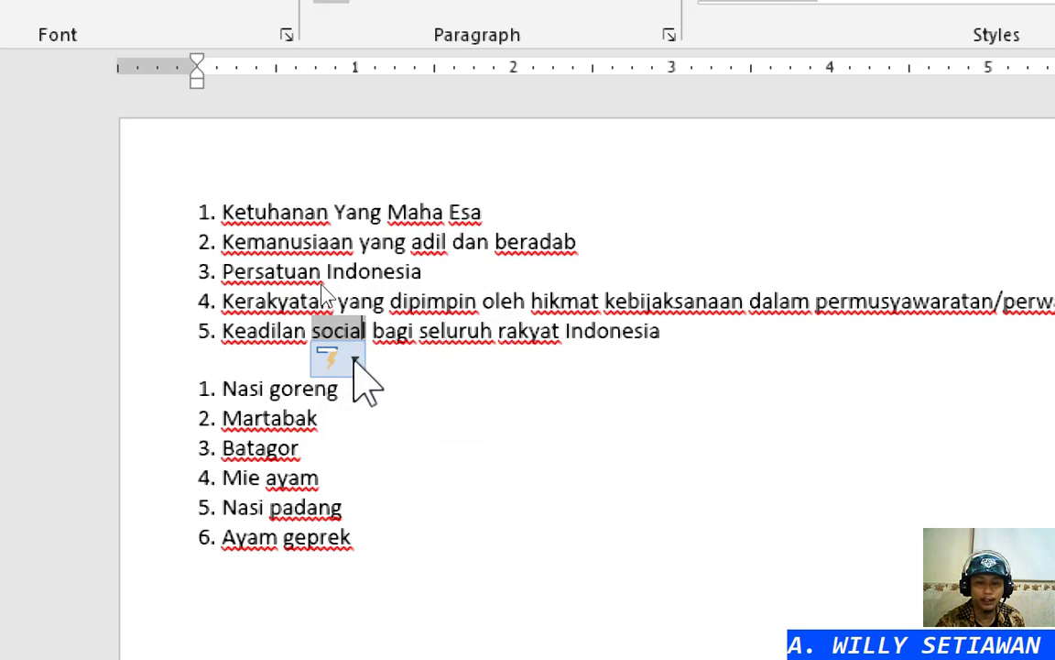
pyautogui.click(355, 359)
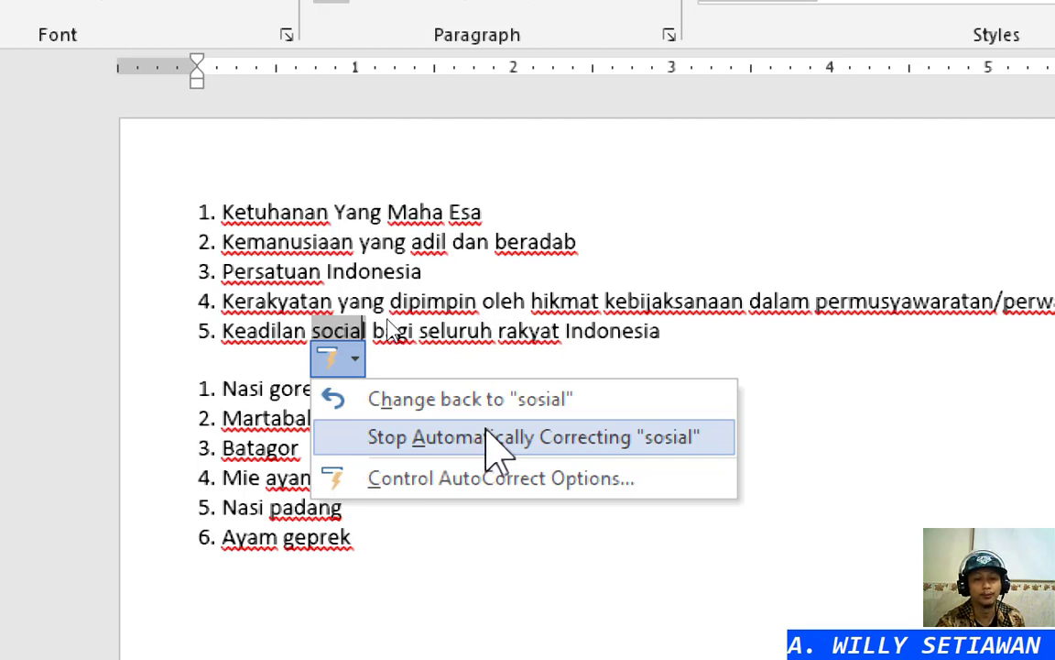
pyautogui.click(448, 403)
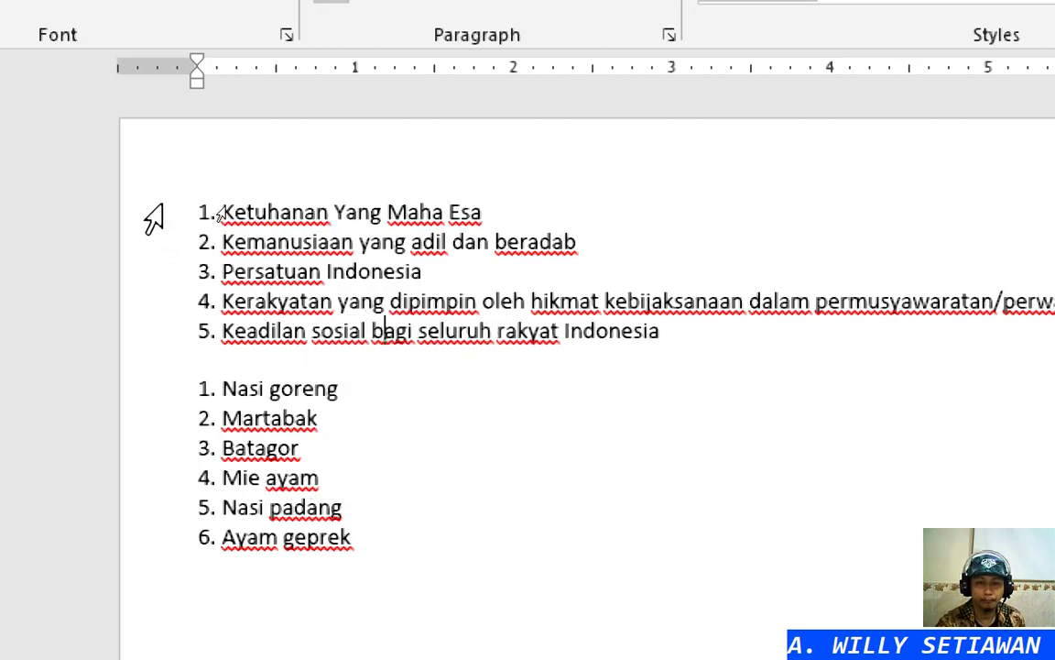
# Set the right indent of the five Pancasila items to about 2.25 inches so the longer items wrap
pyautogui.moveTo(156, 211); pyautogui.dragTo(148, 336)
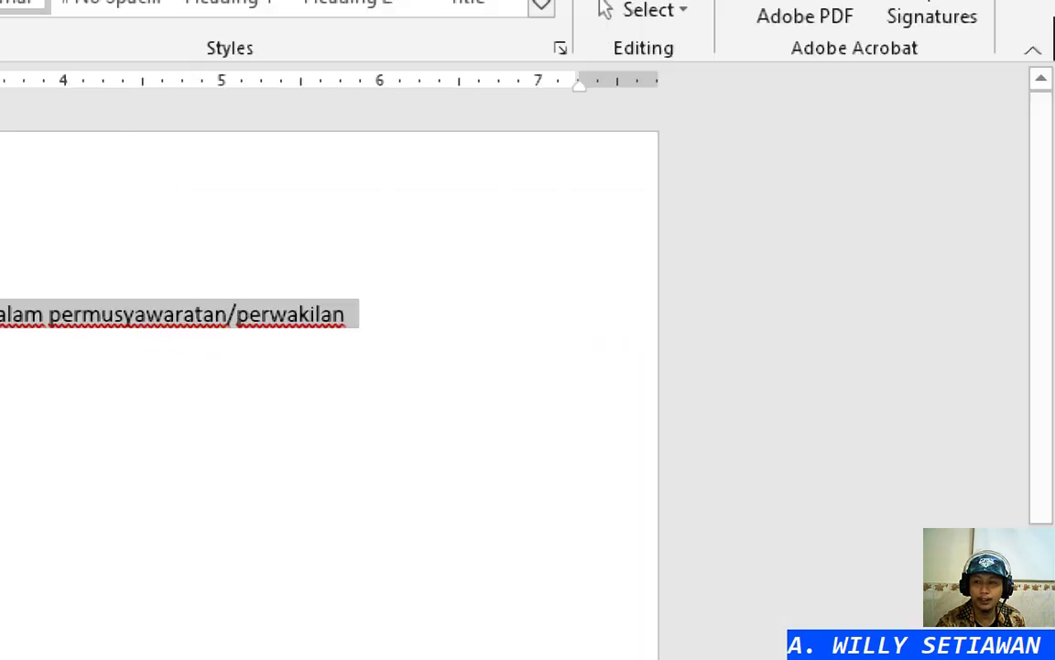
pyautogui.moveTo(574, 87)
pyautogui.mouseDown()
pyautogui.moveTo(589, 118)
pyautogui.moveTo(0, 119)
pyautogui.mouseUp()
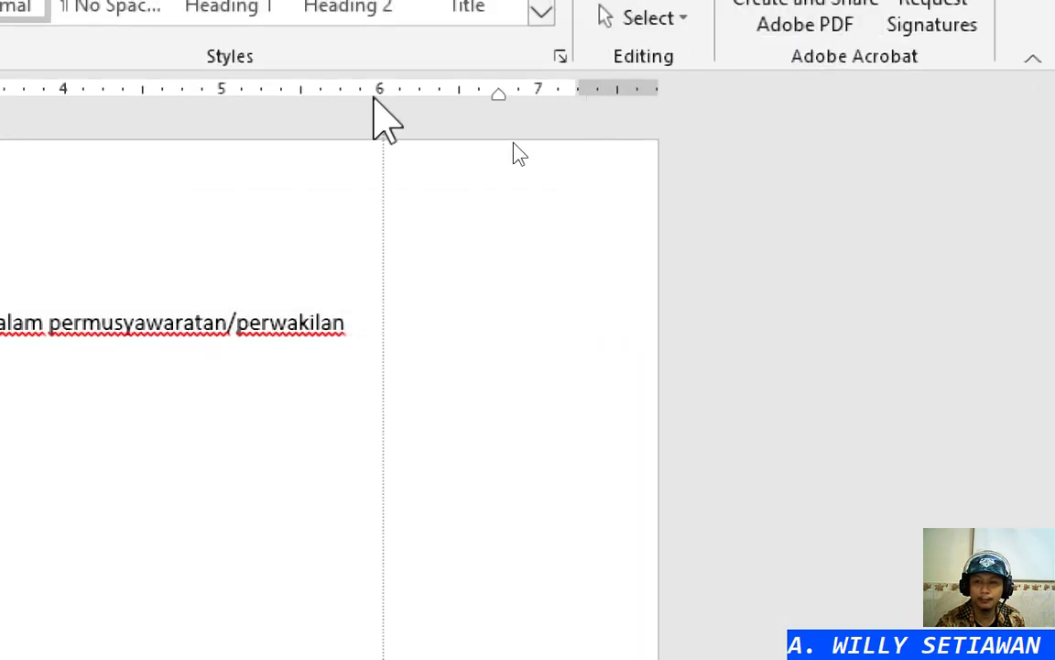
pyautogui.moveTo(78, 119)
pyautogui.mouseDown()
pyautogui.moveTo(59, 113)
pyautogui.moveTo(82, 99)
pyautogui.moveTo(706, 99)
pyautogui.moveTo(724, 110)
pyautogui.moveTo(573, 89)
pyautogui.moveTo(515, 95)
pyautogui.mouseUp()
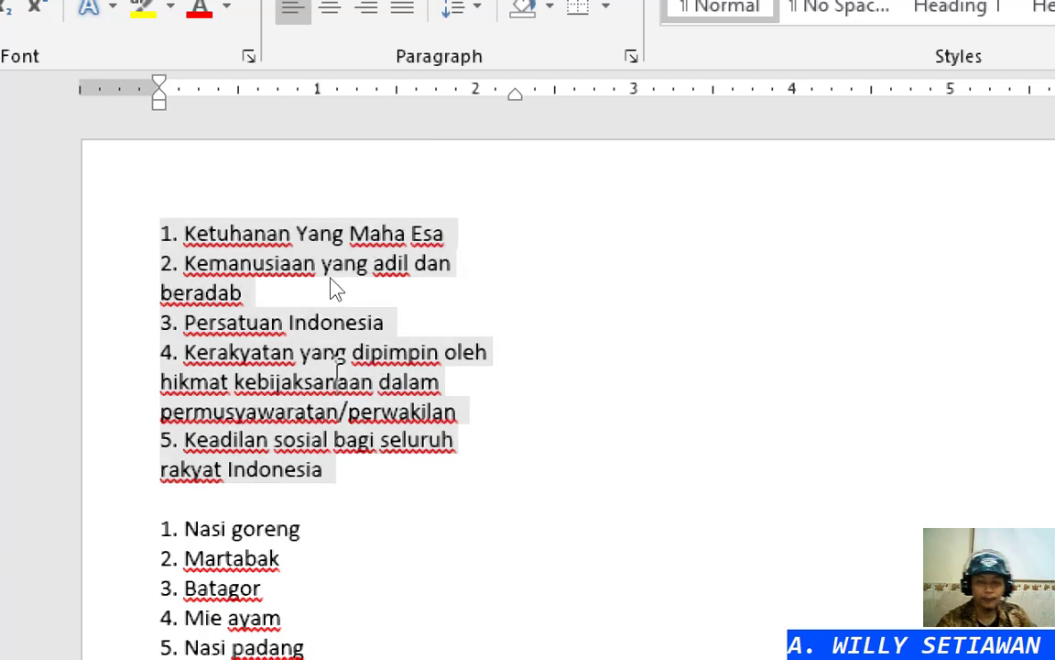
pyautogui.click(335, 289)
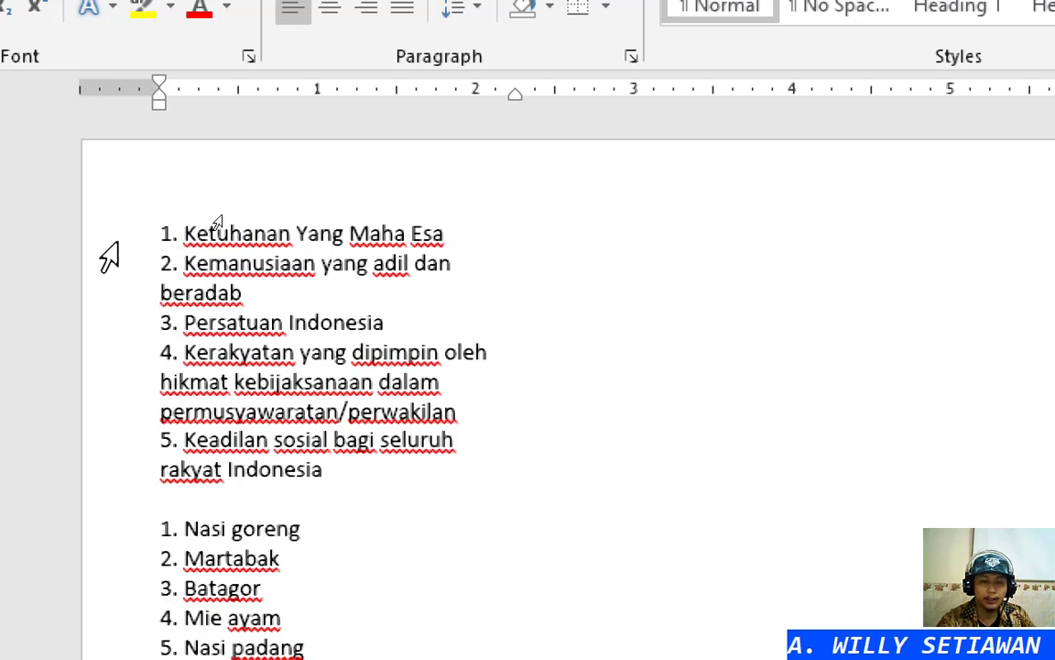
# Replace the space after the number of Pancasila item 1 with a tab
pyautogui.moveTo(99, 236); pyautogui.dragTo(93, 471)
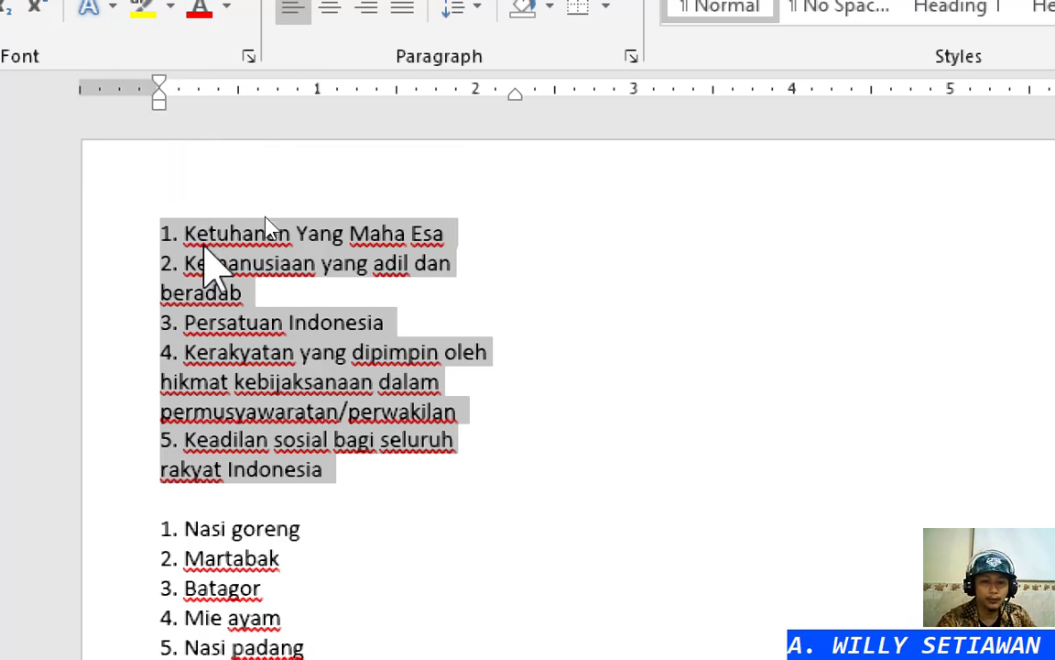
pyautogui.click(186, 238)
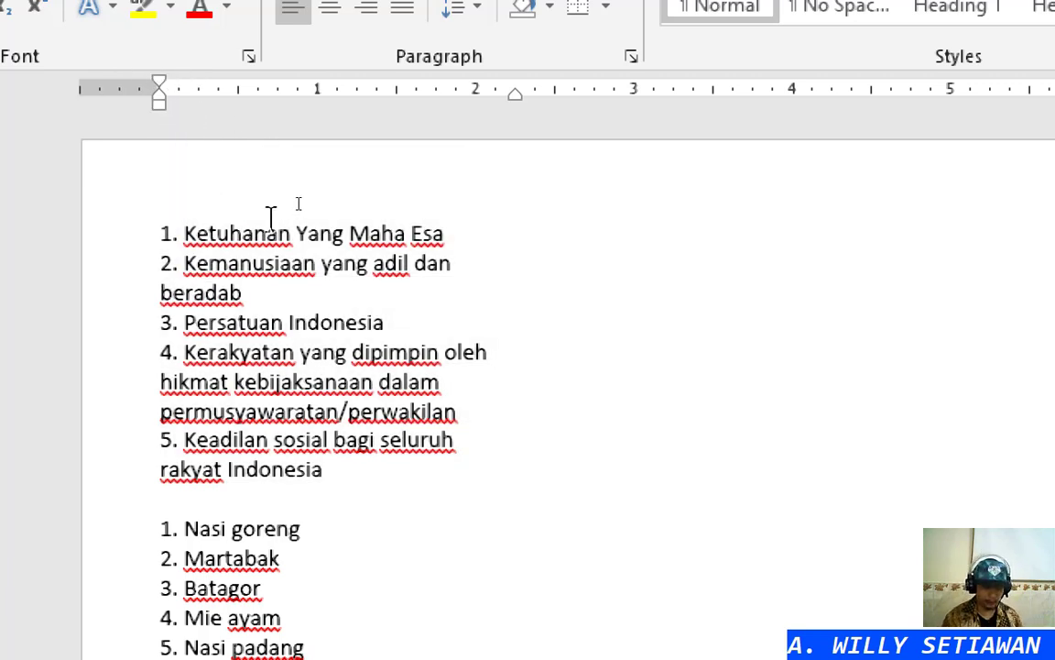
pyautogui.press('BackSpace')
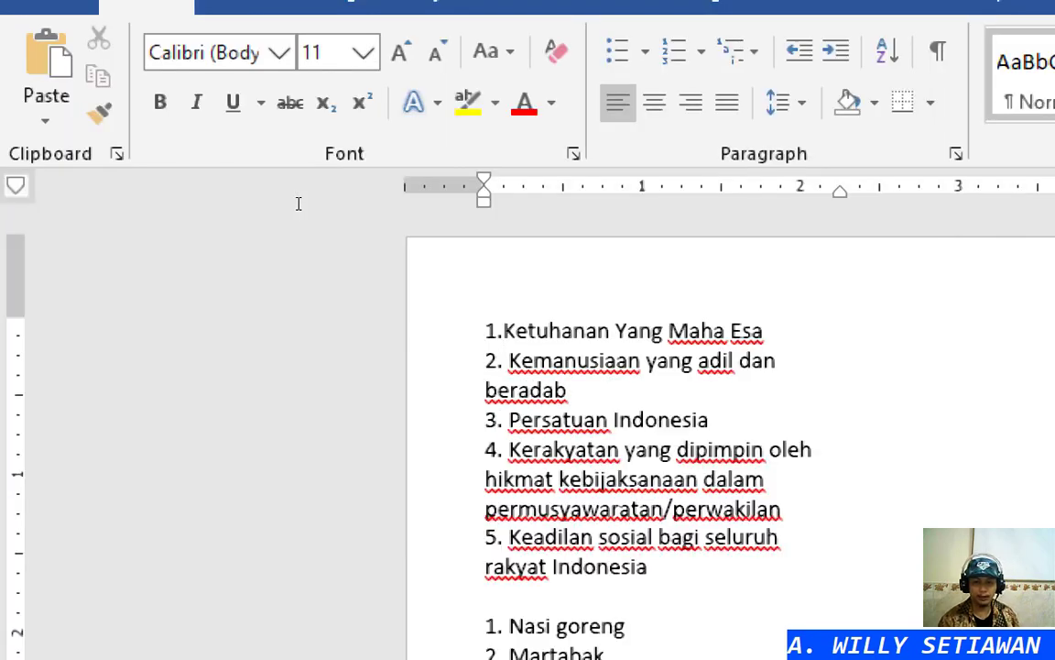
pyautogui.press('Tab')
# Replace the space after the number of item 2, Kemanusiaan yang adil dan beradab, with a tab
pyautogui.press('Down')
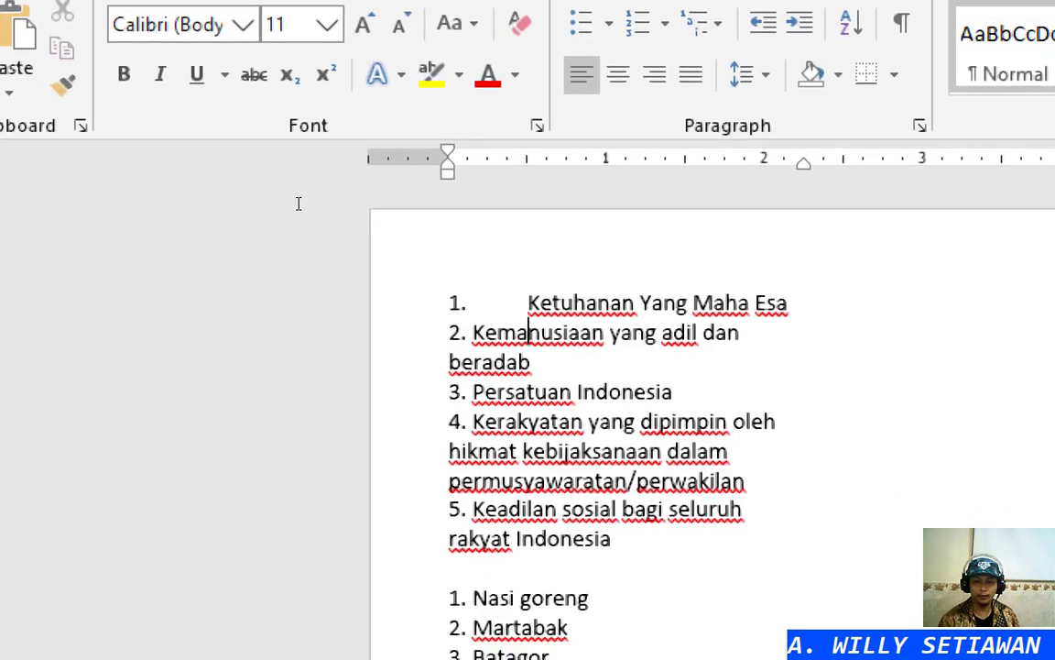
pyautogui.press('Left')
pyautogui.press('Left')
pyautogui.press('Left')
pyautogui.press('Left')
pyautogui.press('Left')
pyautogui.press('BackSpace')
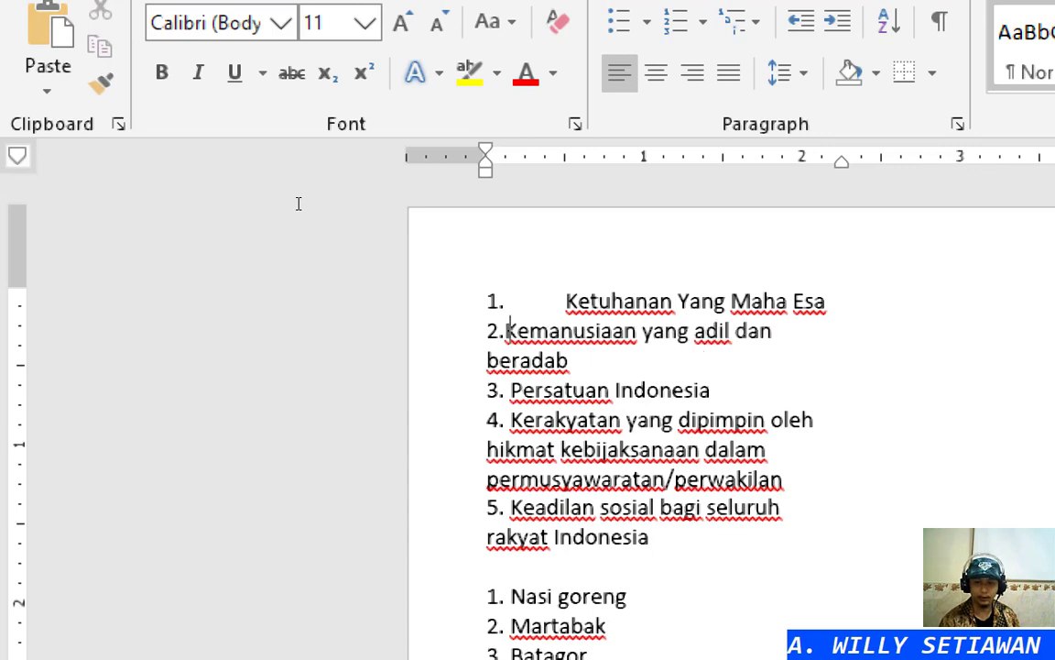
pyautogui.press('Tab')
# Replace the space after the number of item 3, Persatuan Indonesia, with a tab
pyautogui.press('Down')
pyautogui.press('Down')
pyautogui.press('Left')
pyautogui.press('Left')
pyautogui.press('Left')
pyautogui.press('Left')
pyautogui.press('Left')
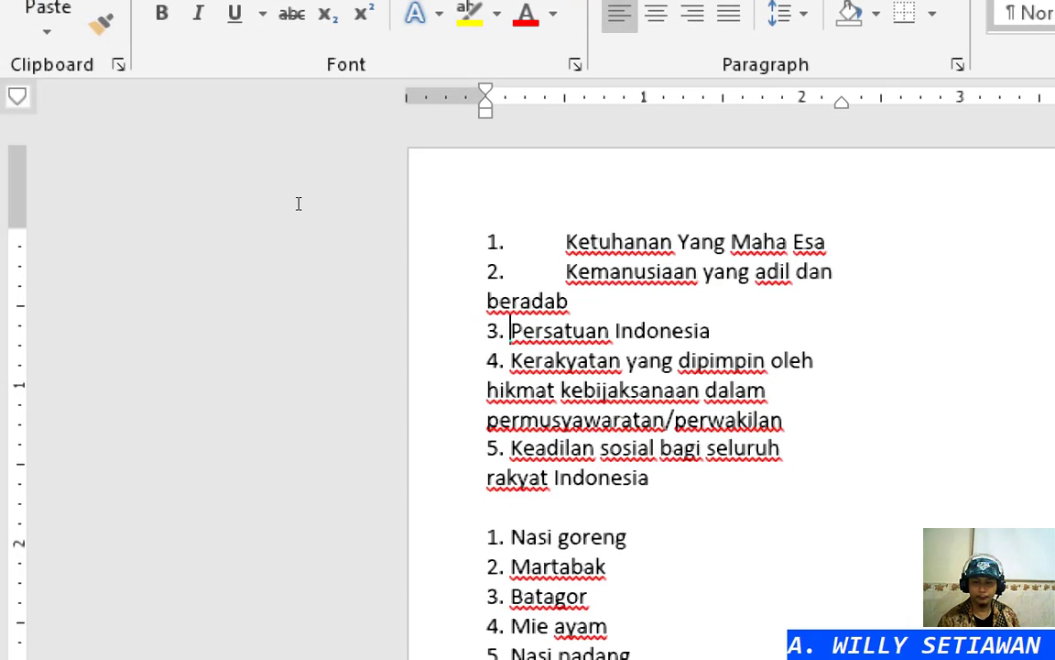
pyautogui.press('BackSpace')
pyautogui.press('Tab')
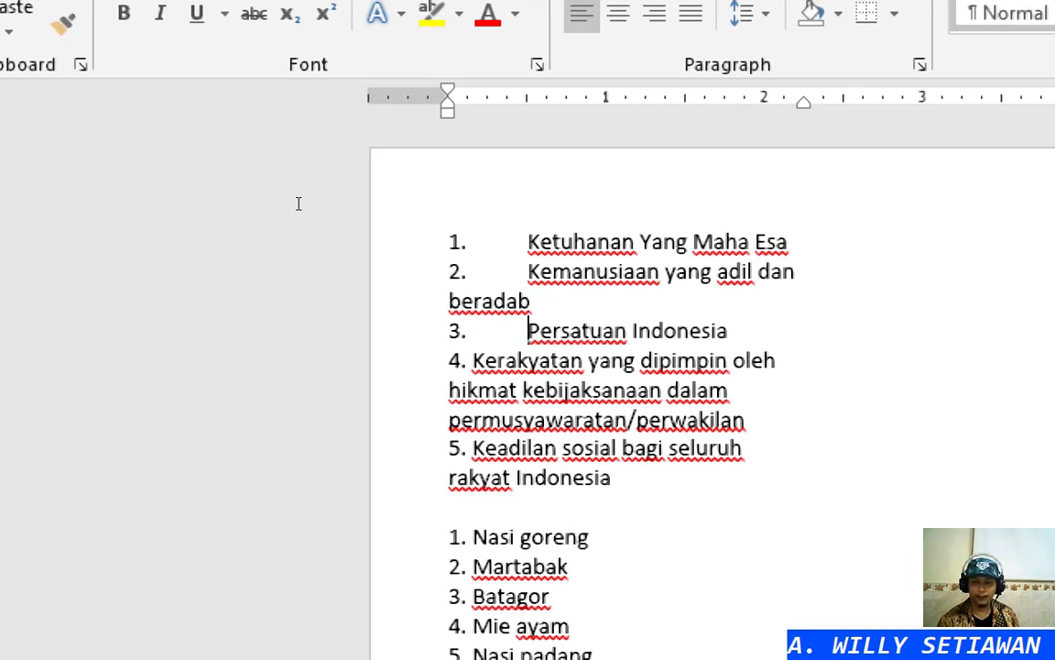
# Replace the space after the number of item 4, the Kerakyatan principle, with a tab
pyautogui.press('Down')
pyautogui.press('Left')
pyautogui.press('Left')
pyautogui.press('Left')
pyautogui.press('Left')
pyautogui.press('Left')
pyautogui.press('Left')
pyautogui.press('BackSpace')
pyautogui.press('Tab')
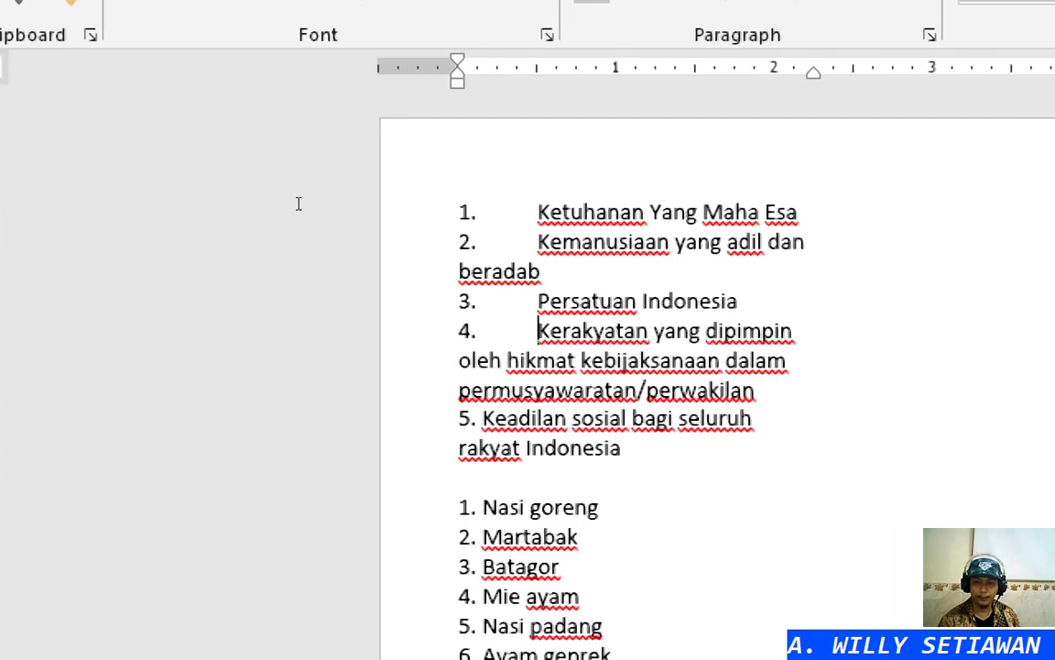
# Replace the space after the number of item 5, the Keadilan sosial principle, with a tab
pyautogui.press('Down')
pyautogui.press('Down')
pyautogui.press('Down')
pyautogui.press('Left')
pyautogui.press('Left')
pyautogui.press('Left')
pyautogui.press('Left')
pyautogui.press('Left')
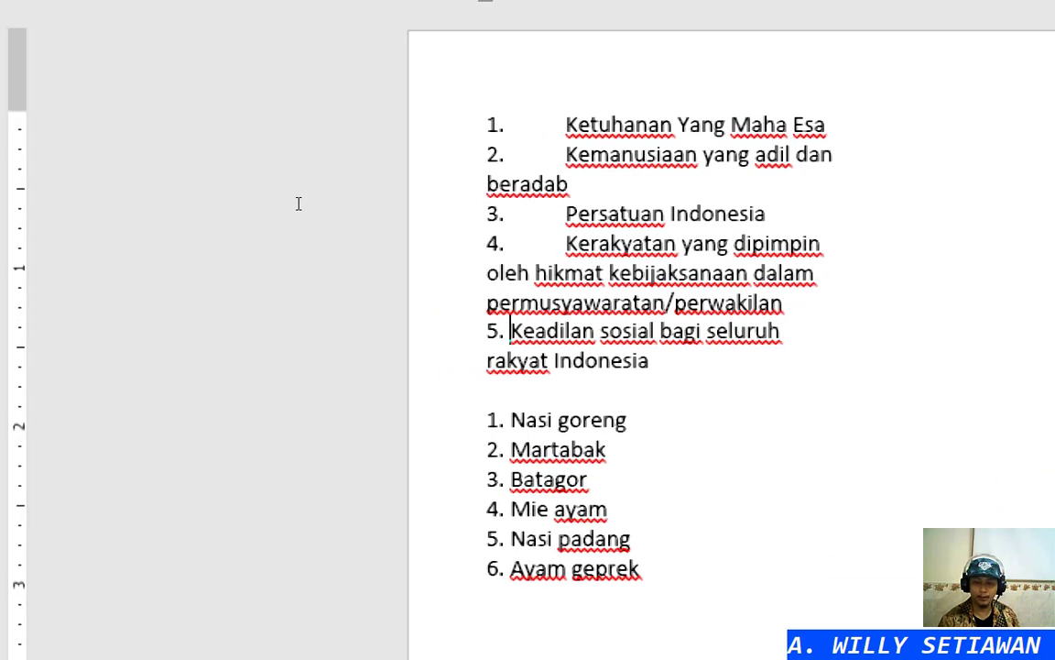
pyautogui.press('BackSpace')
pyautogui.press('Tab')
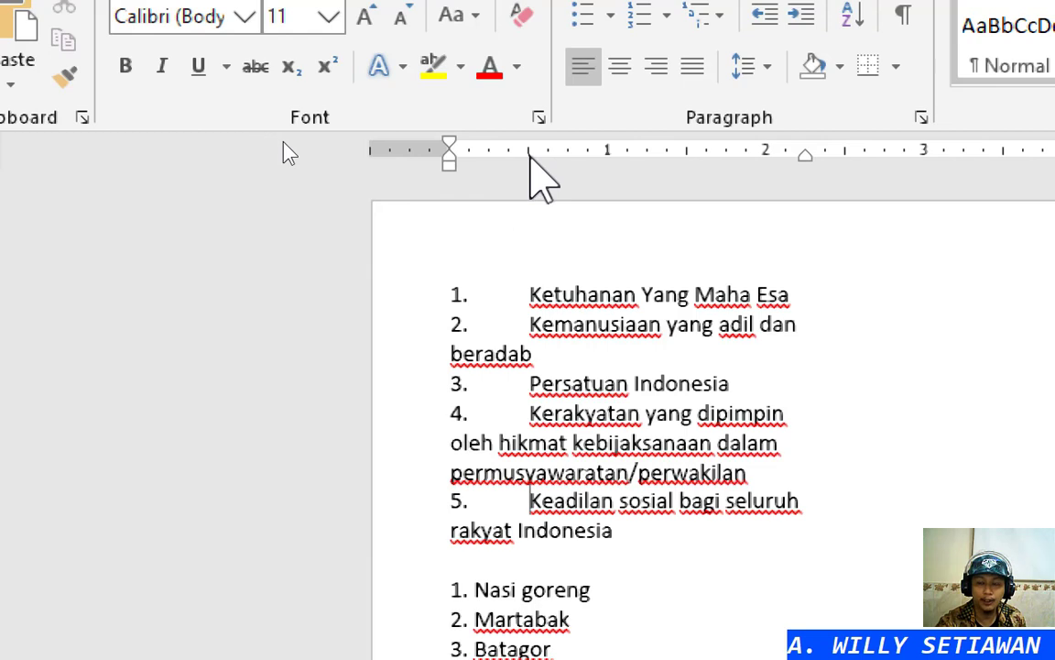
# Set a left tab stop at about 0.25 inch for all five Pancasila items
pyautogui.click(530, 157)
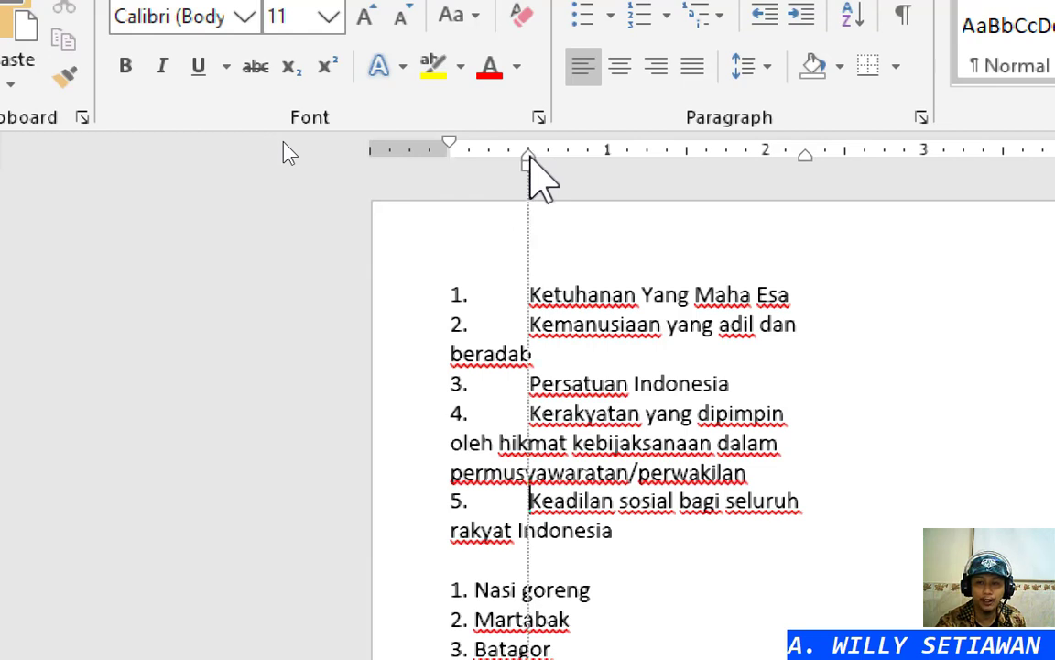
pyautogui.moveTo(529, 156); pyautogui.dragTo(447, 163)
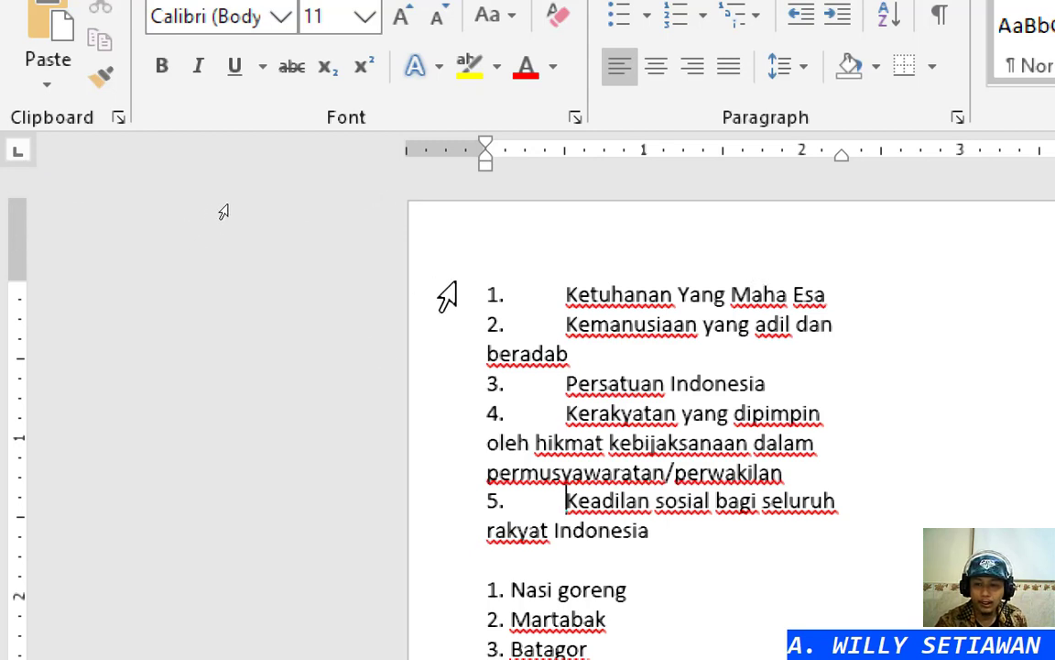
pyautogui.moveTo(447, 296); pyautogui.dragTo(458, 554)
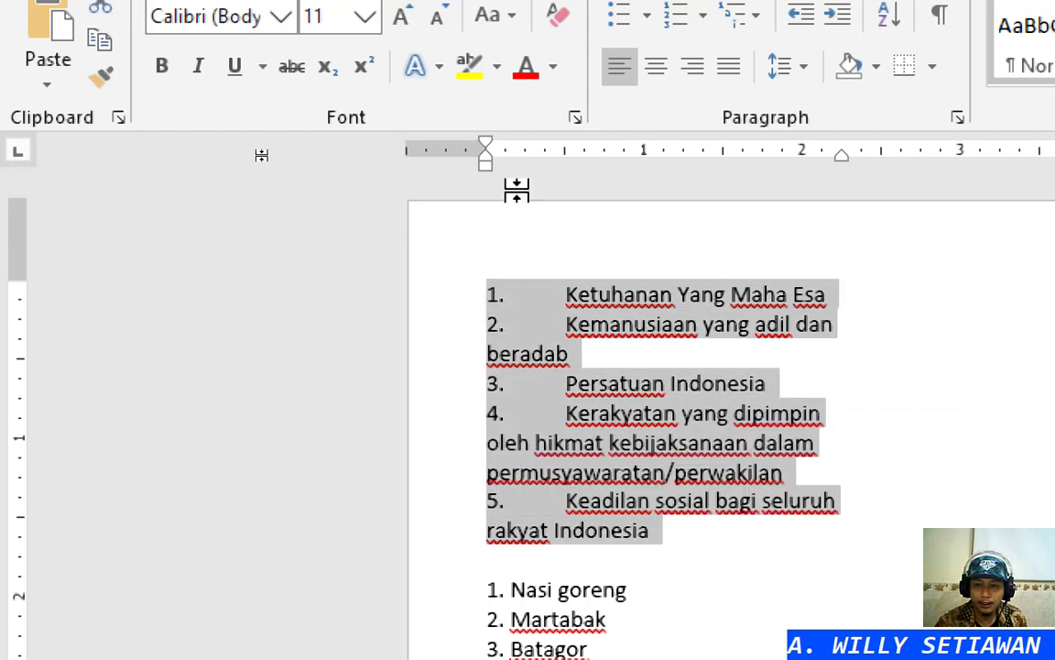
pyautogui.click(524, 156)
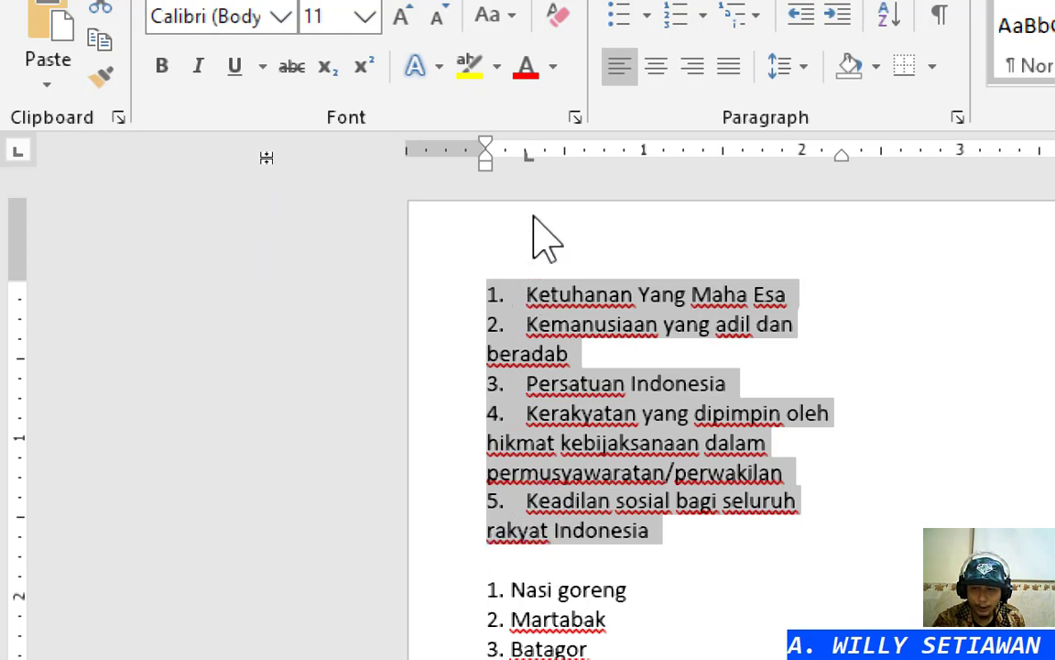
pyautogui.moveTo(528, 154); pyautogui.dragTo(526, 155)
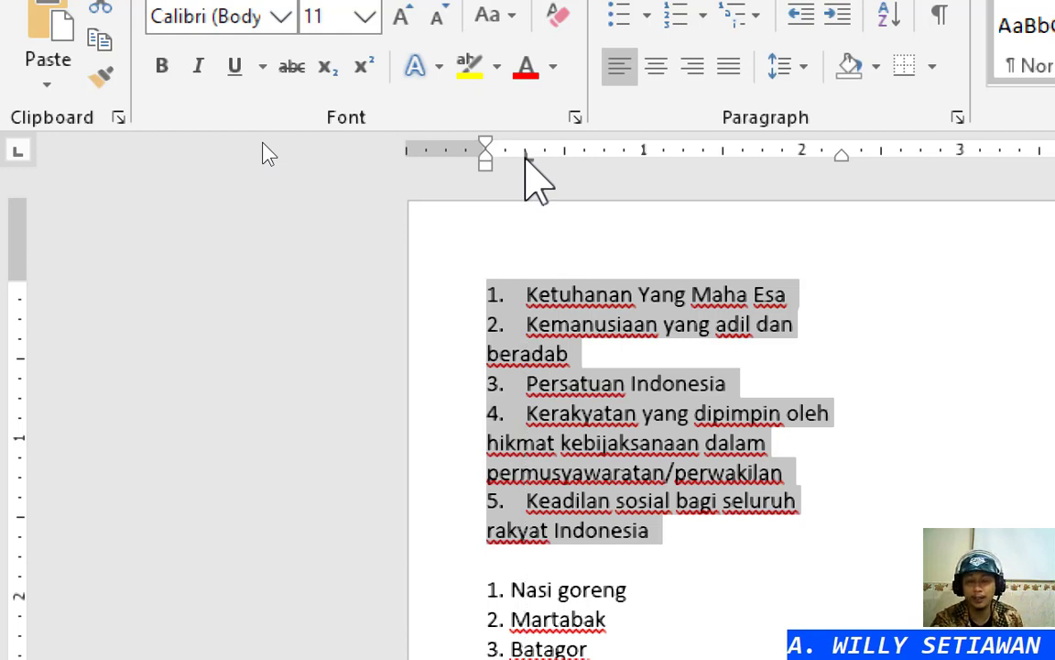
# Examine where the wrapped lines of Pancasila items 2 and 4 start compared with the text of their first lines
pyautogui.click(527, 295)
pyautogui.click(426, 330)
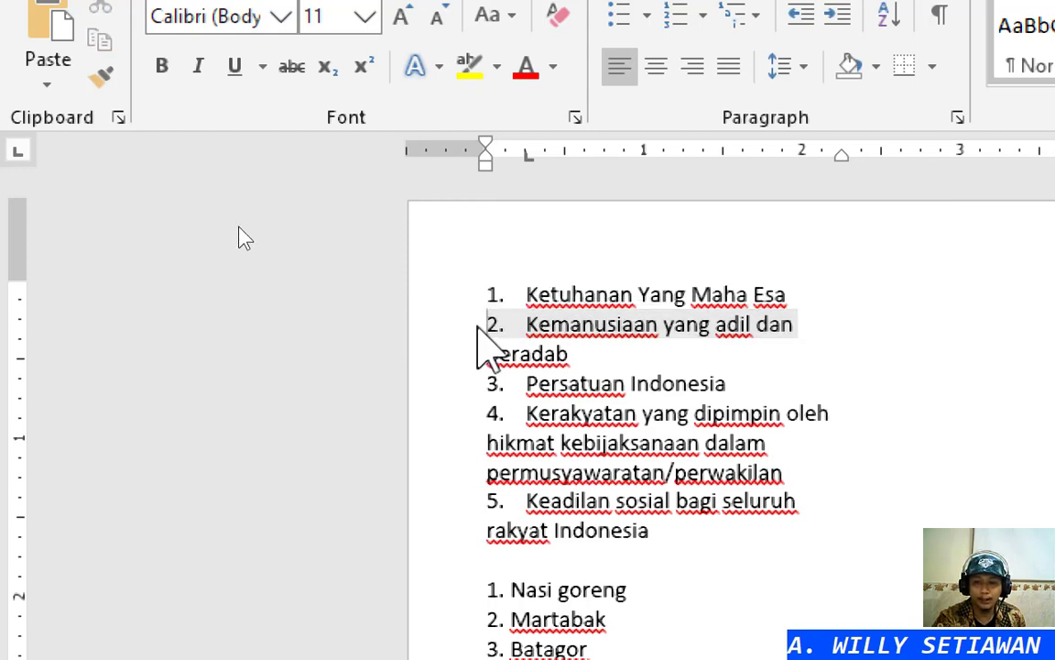
pyautogui.click(480, 334)
pyautogui.click(440, 365)
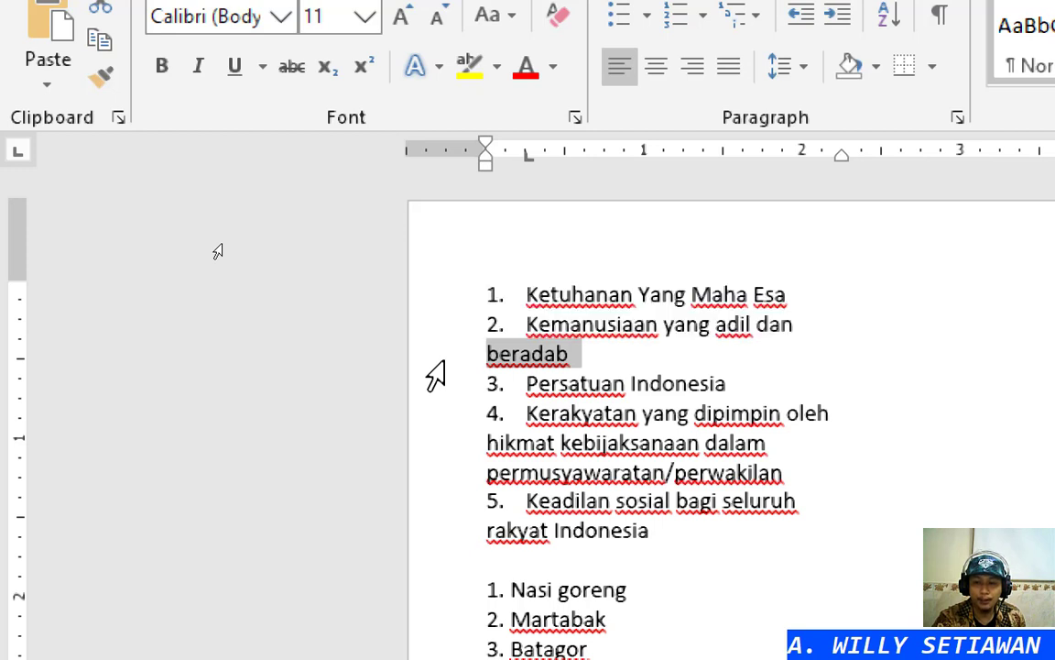
pyautogui.click(537, 367)
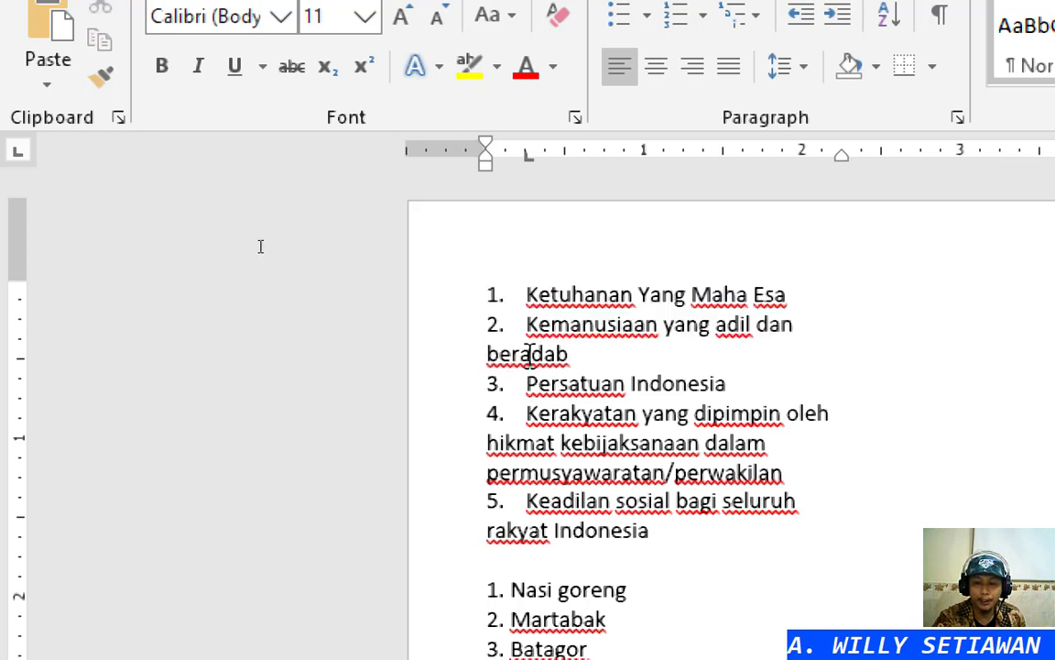
pyautogui.click(445, 431)
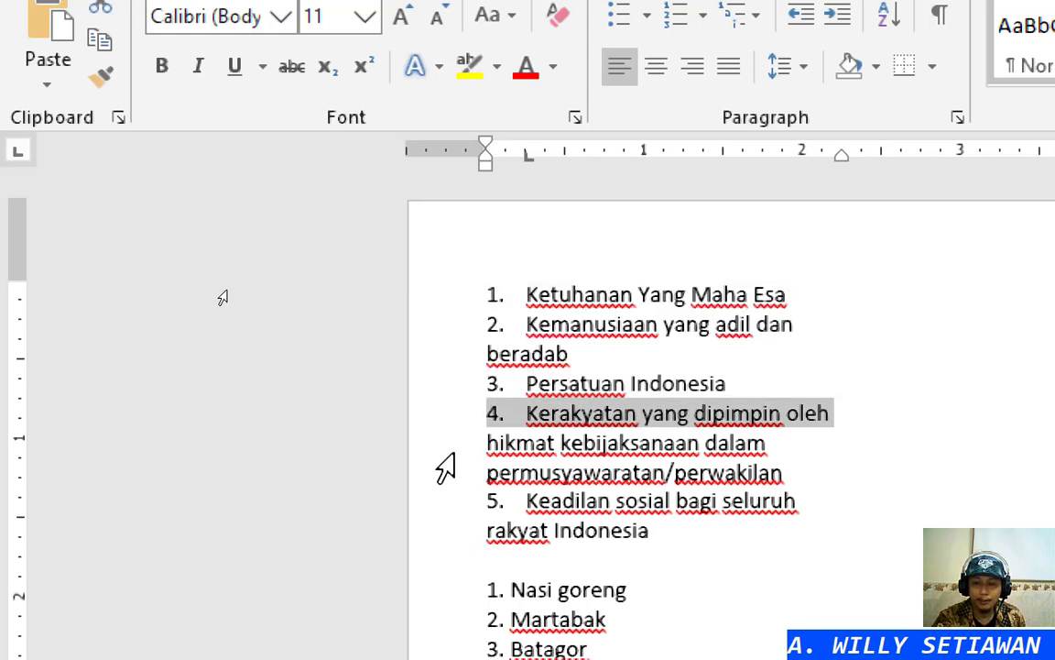
pyautogui.moveTo(452, 454); pyautogui.dragTo(449, 475)
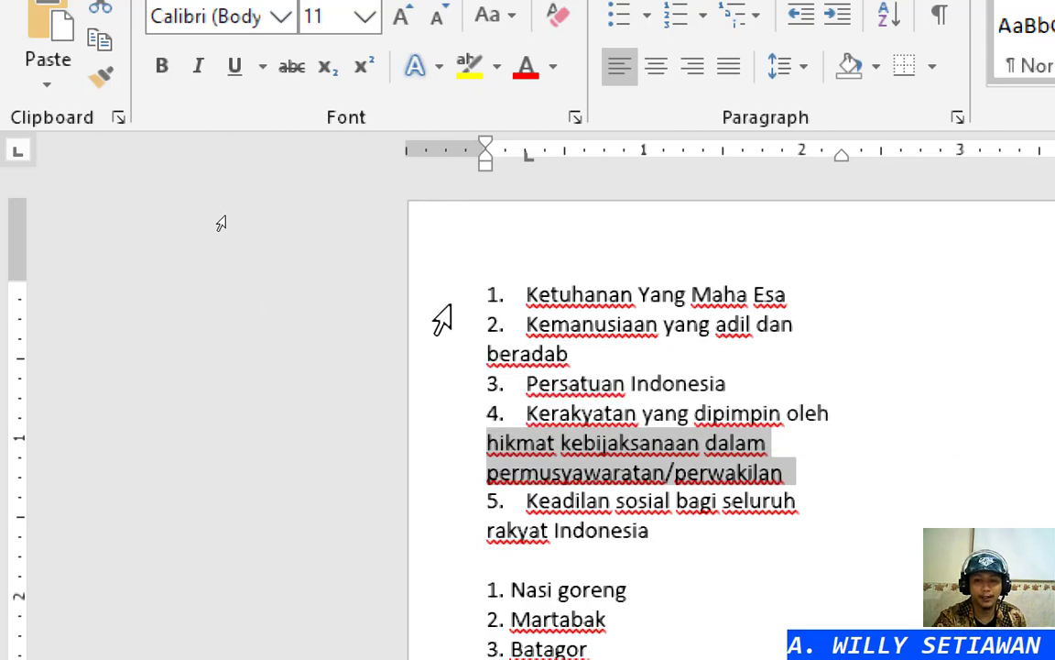
# Set a hanging indent of about 0.25 inch for all five Pancasila items so wrapped lines align with the text
pyautogui.moveTo(447, 302); pyautogui.dragTo(447, 467)
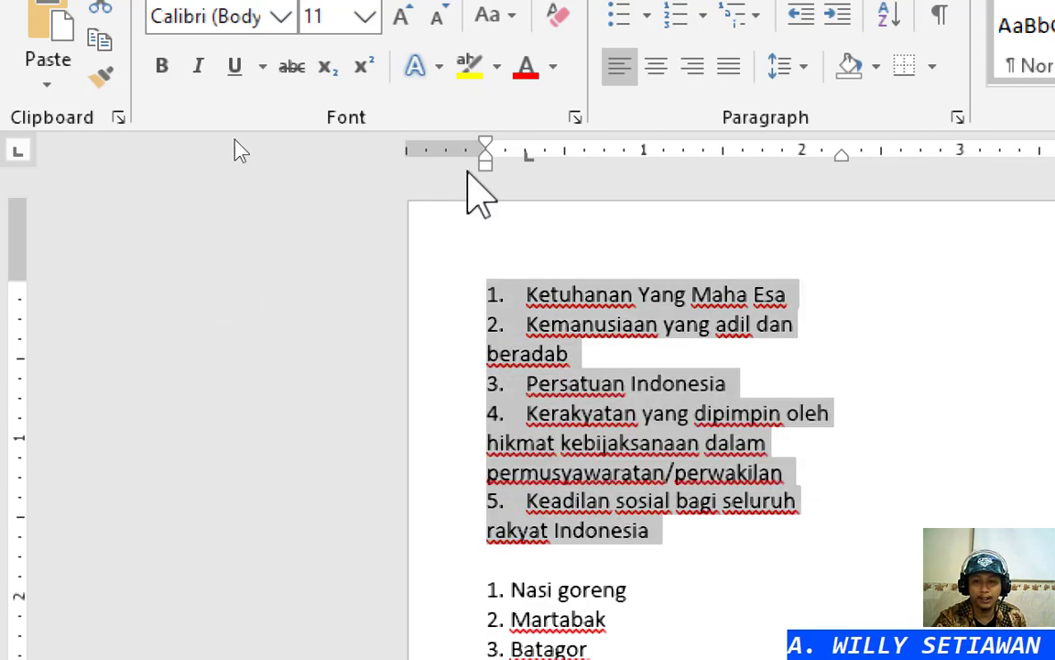
pyautogui.moveTo(487, 154)
pyautogui.mouseDown()
pyautogui.moveTo(524, 156)
pyautogui.moveTo(526, 166)
pyautogui.mouseUp()
pyautogui.click(638, 348)
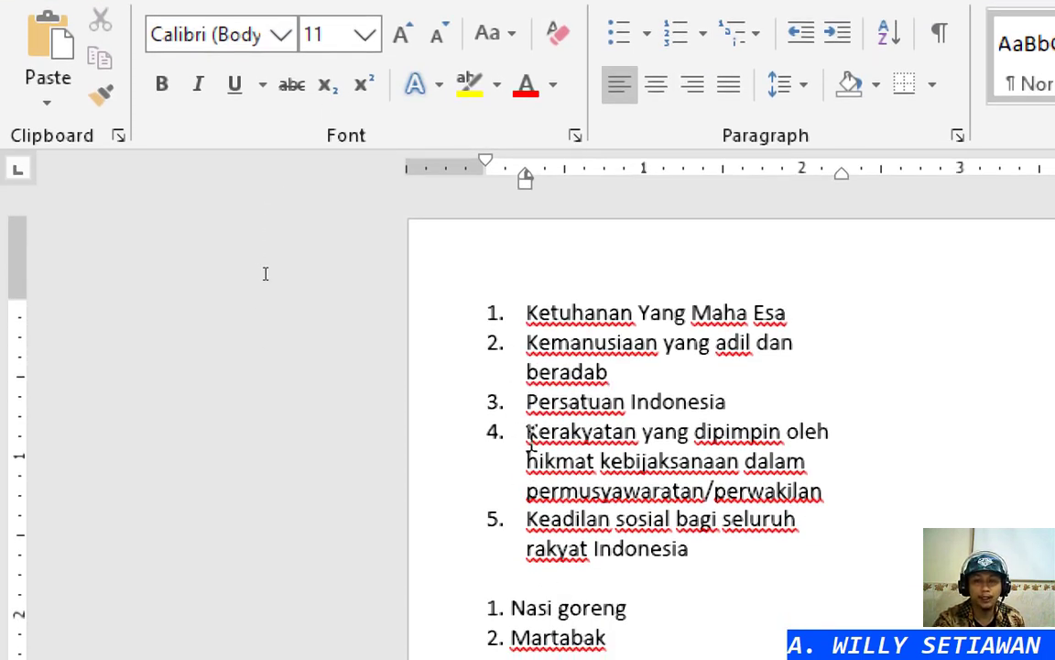
pyautogui.scroll(-2, 641, 461)
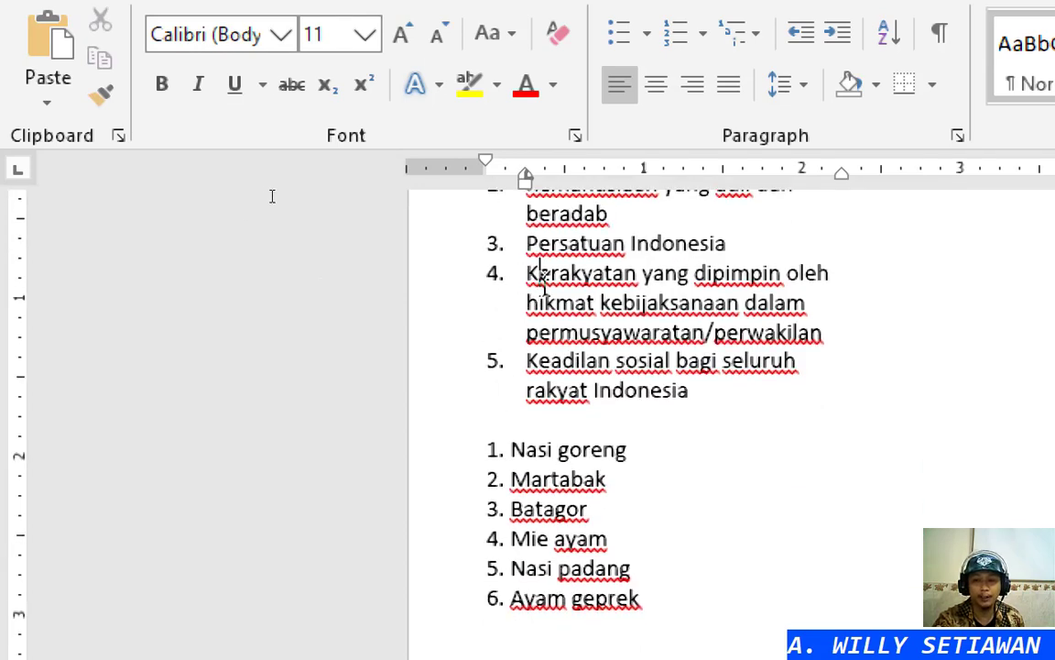
pyautogui.scroll(2, 558, 278)
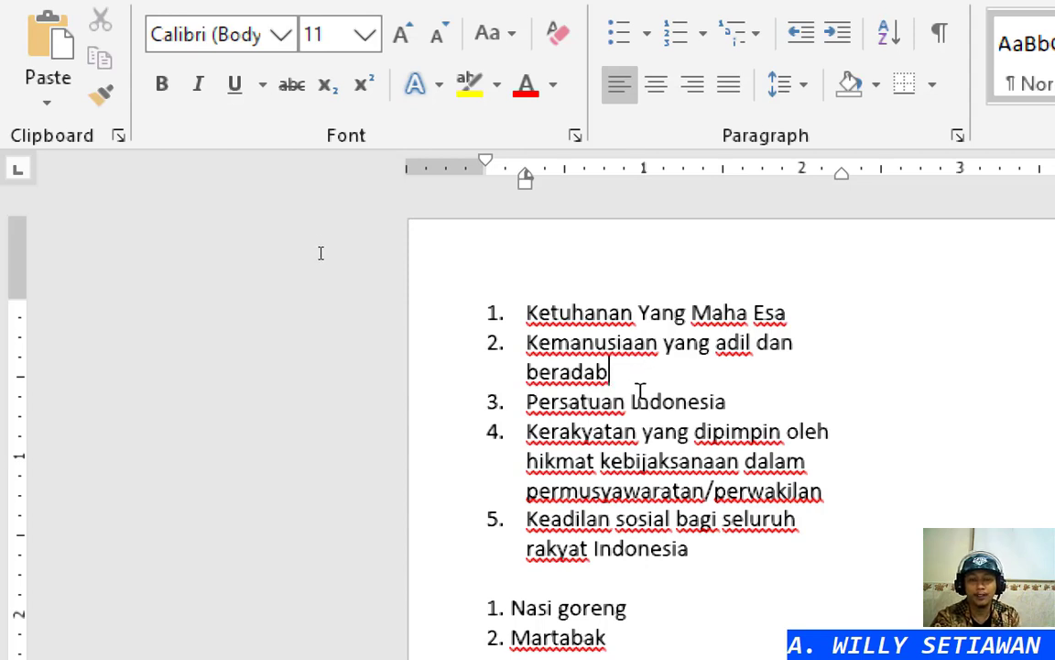
# Insert an empty line below item 2 and delete the item 3. Persatuan Indonesia
pyautogui.press('Return')
pyautogui.press('Return')
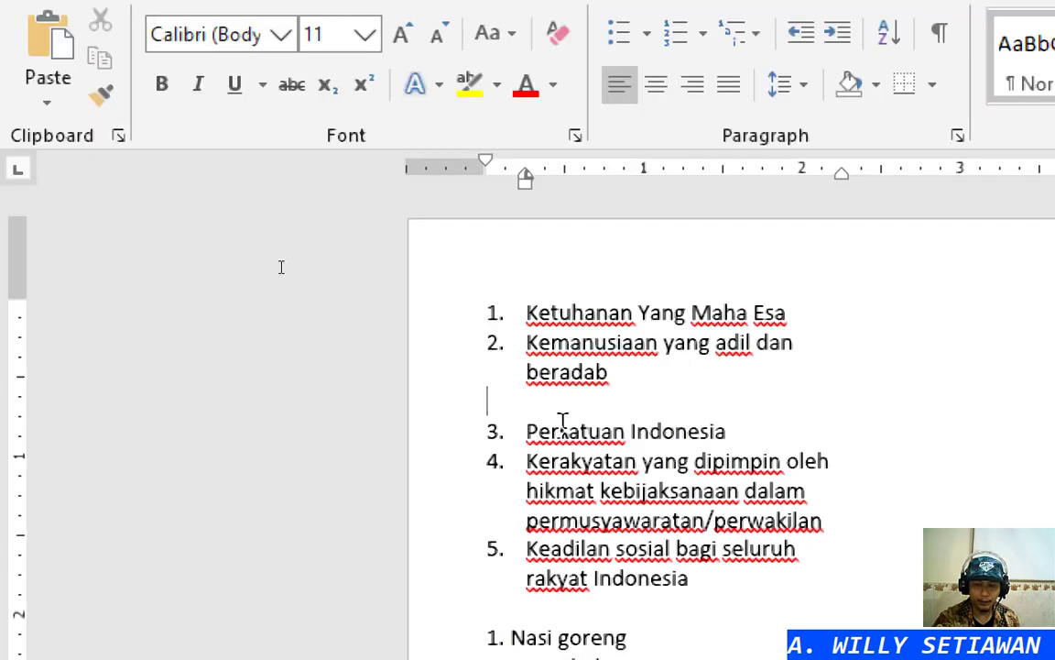
pyautogui.click(414, 436)
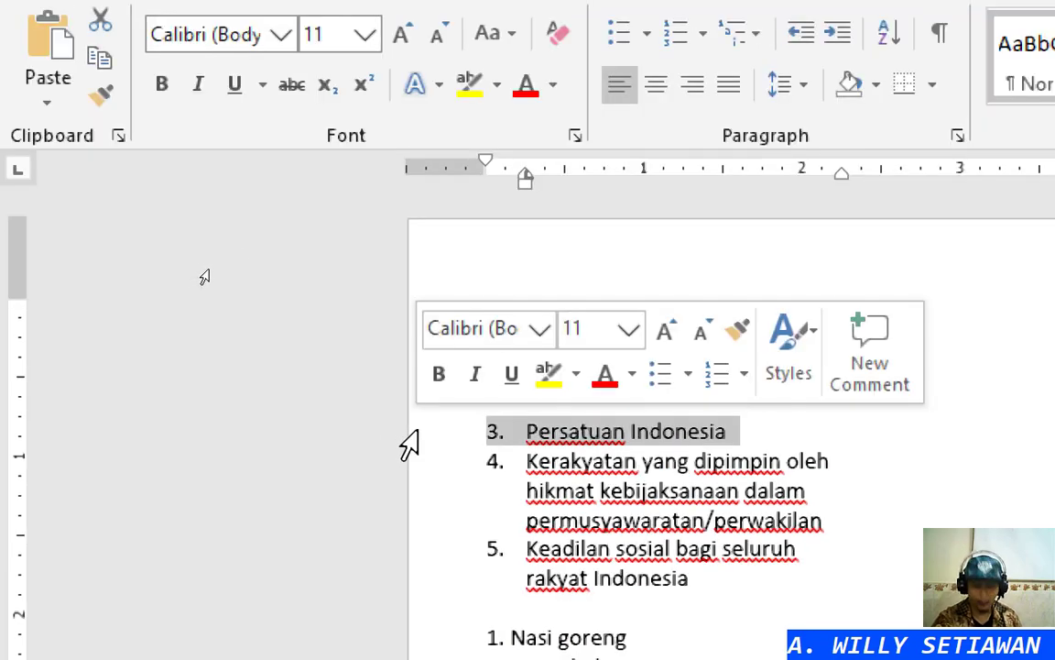
pyautogui.press('Delete')
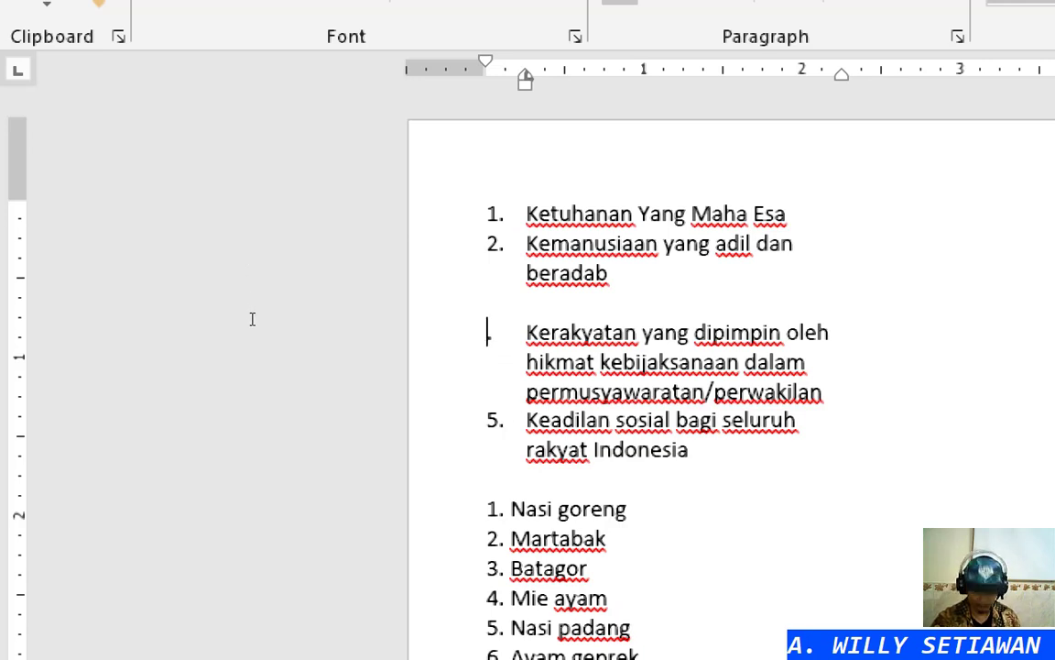
# Manually renumber the Kerakyatan and Keadilan sosial items as 3 and 4
pyautogui.click(502, 423)
pyautogui.press('BackSpace')
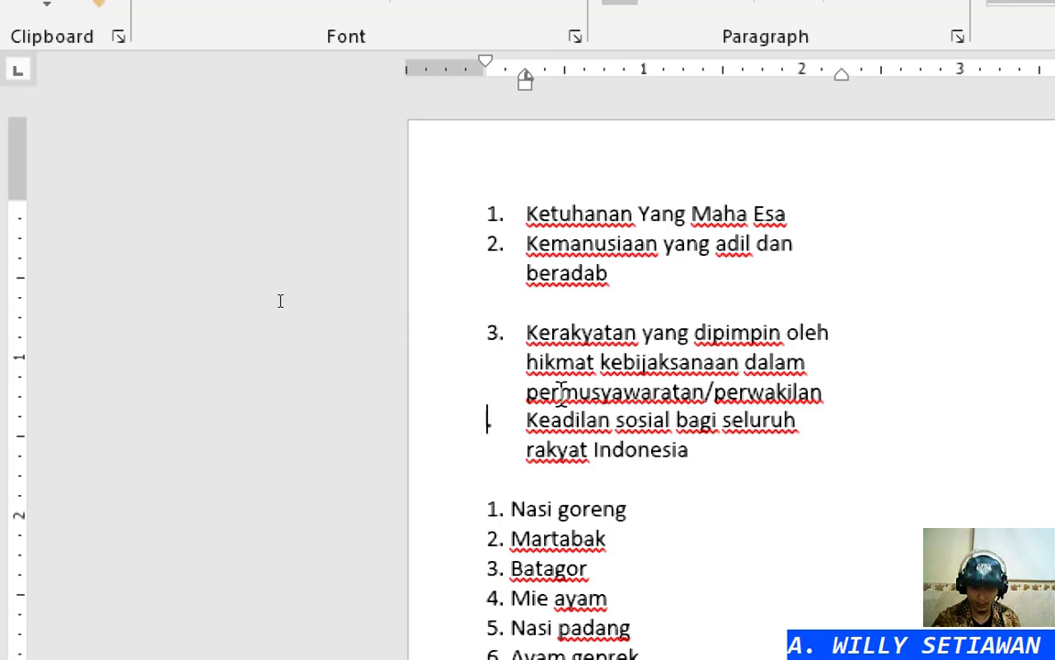
pyautogui.hotkey('ctrl', 'z')
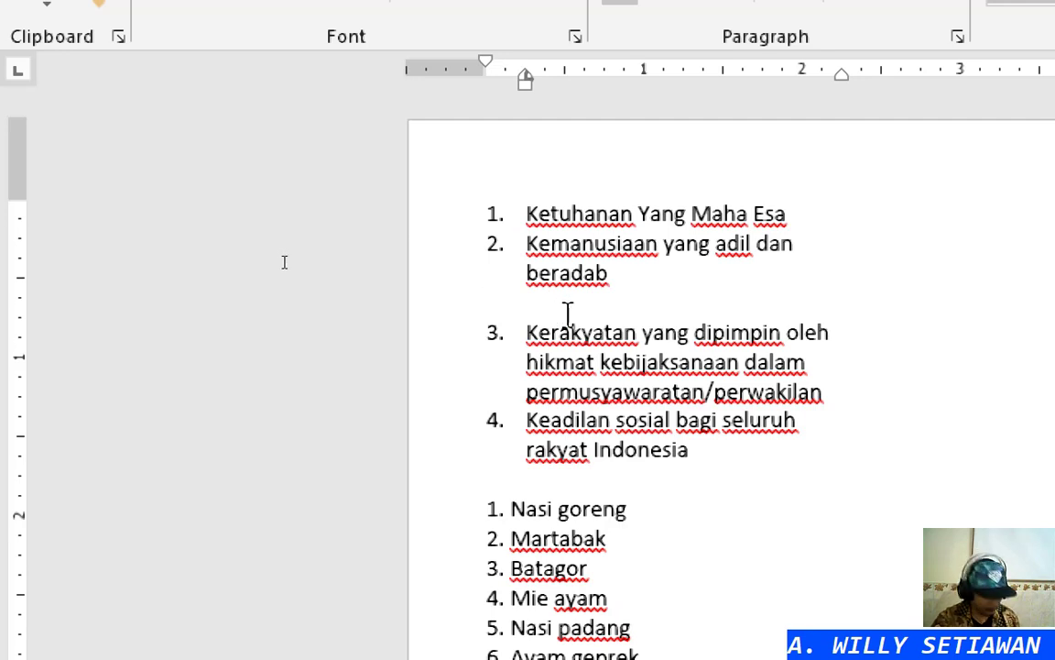
# Enter 3. Persatuan Indonesia on the empty line below item 2, with a tab after its number
pyautogui.write('3. ')
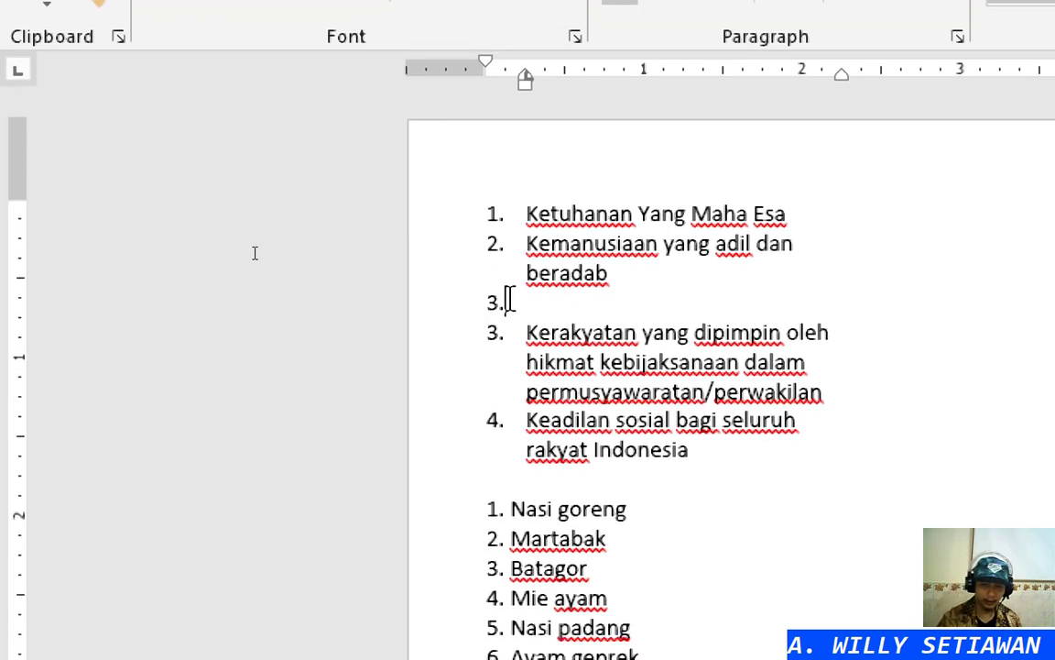
pyautogui.write('Persatuan Ind')
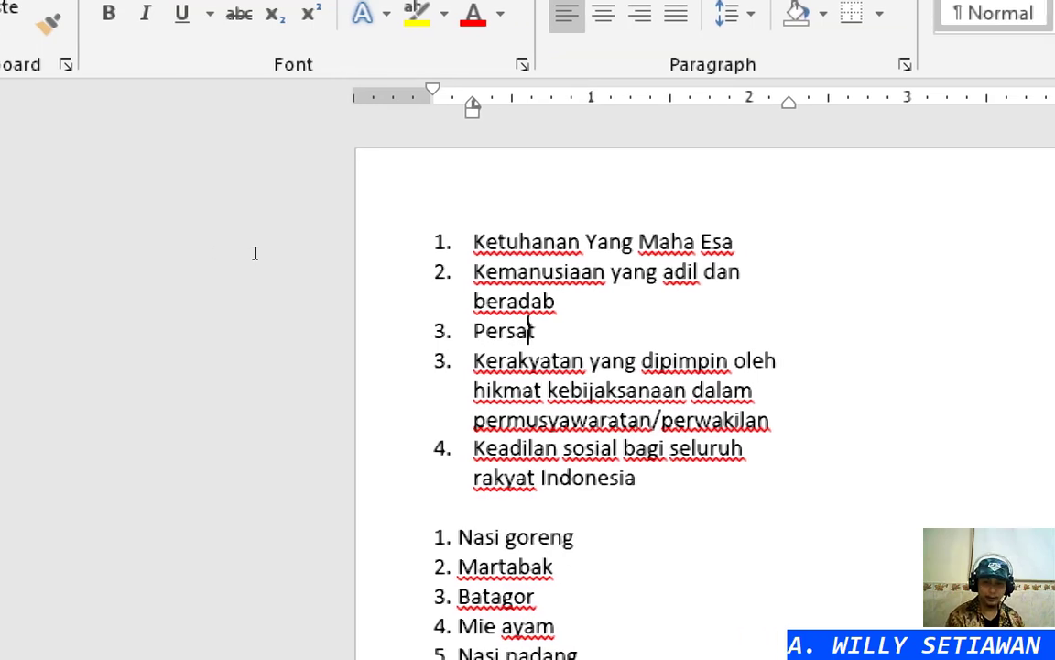
pyautogui.write('onesia')
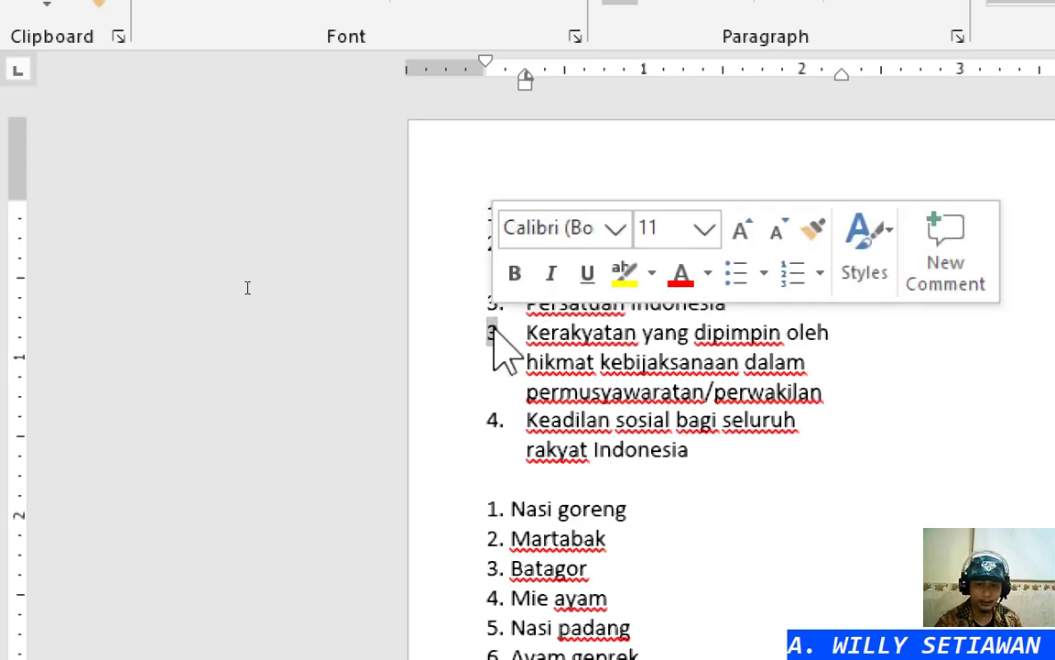
# Manually renumber the Kerakyatan and Keadilan sosial items as 4 and 5, and go to the end of the food list
pyautogui.write('4')
pyautogui.write('5')
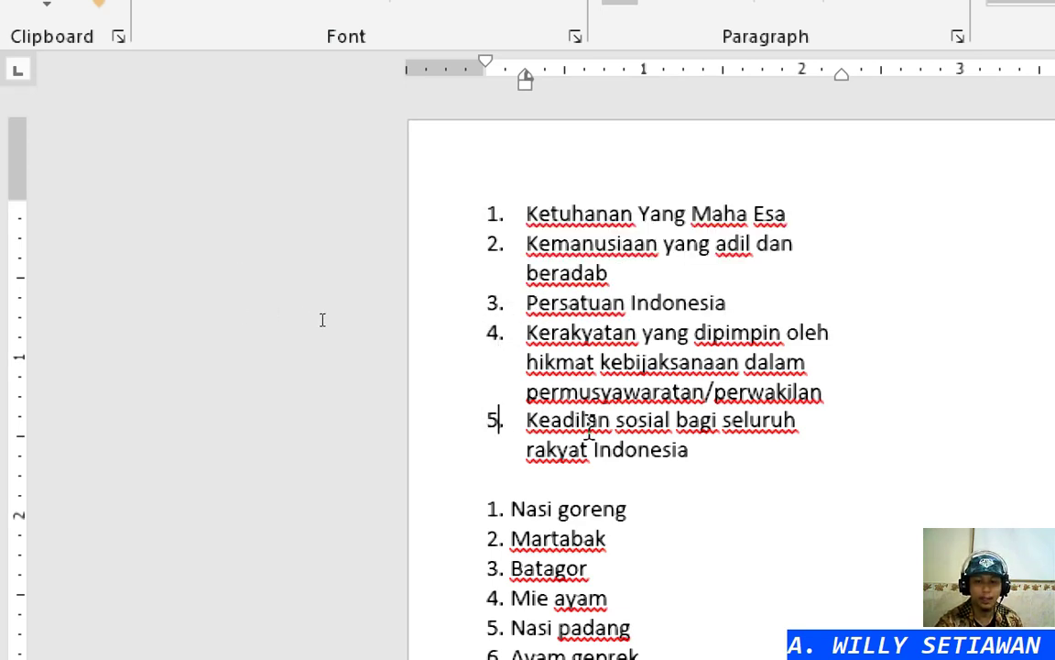
pyautogui.click(753, 450)
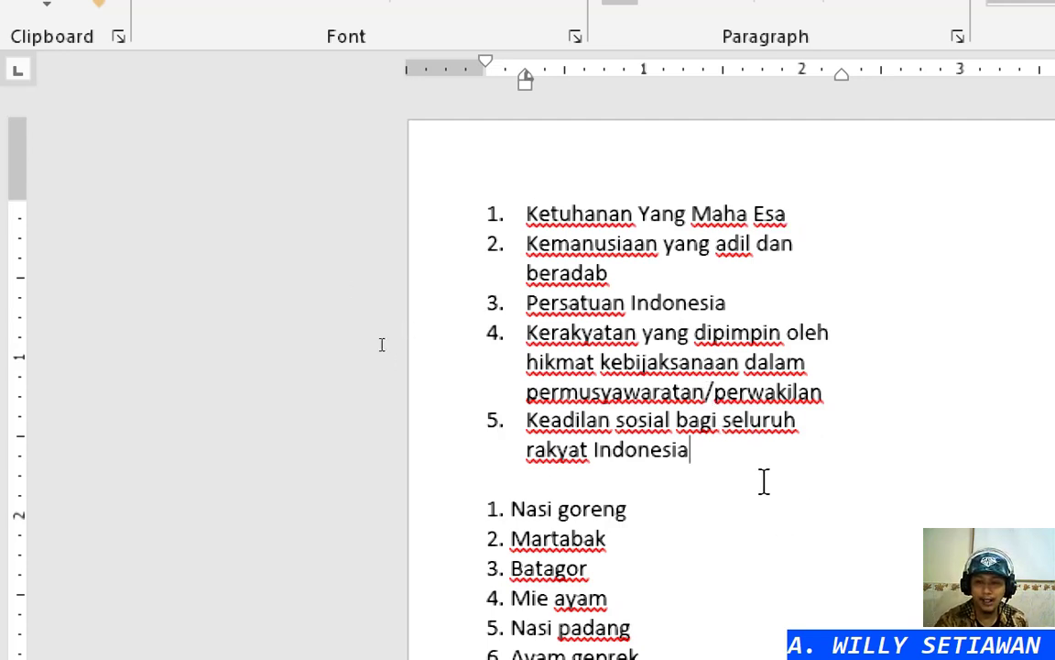
pyautogui.scroll(-2, 764, 481)
pyautogui.scroll(-6, 762, 474)
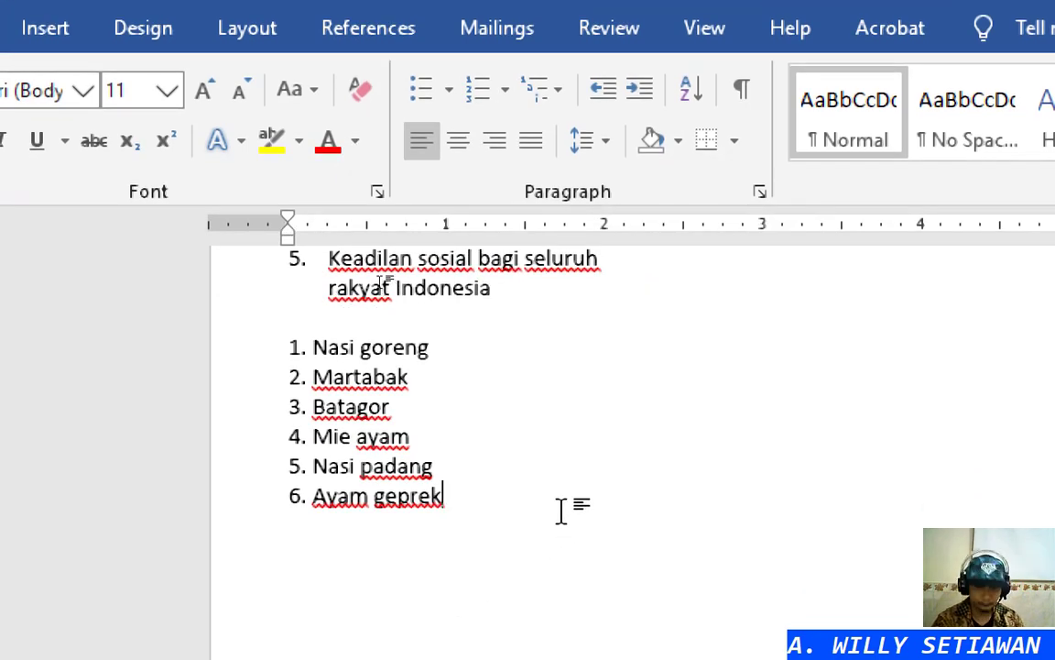
# Add two empty lines below the food list and three more between the two lists, and view the available numbering formats
pyautogui.press('Return')
pyautogui.press('Return')
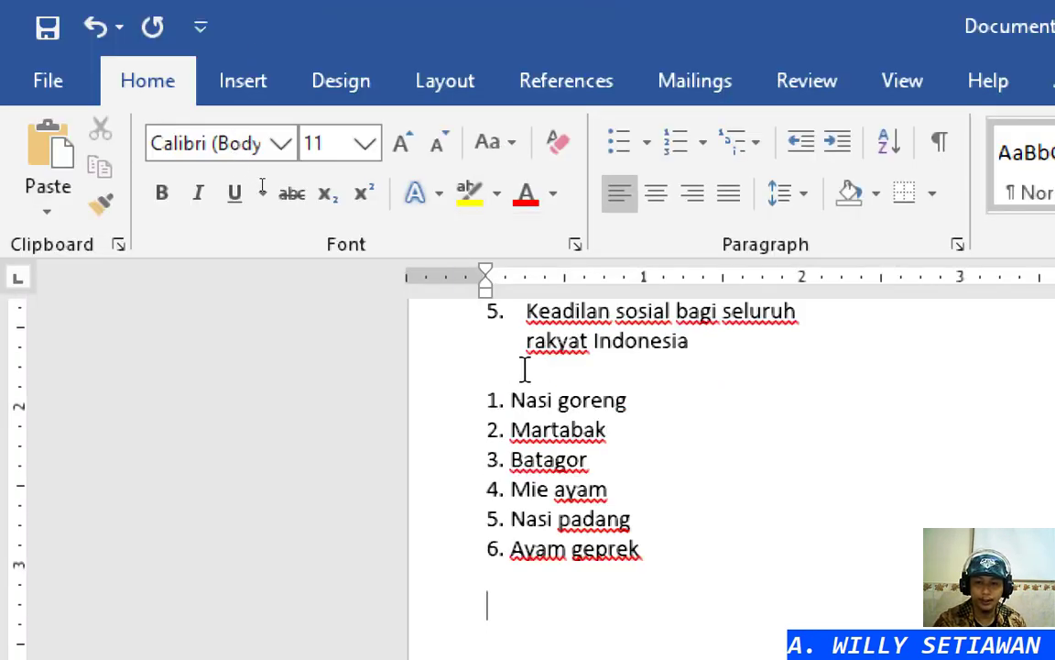
pyautogui.press('Return')
pyautogui.press('Return')
pyautogui.press('Return')
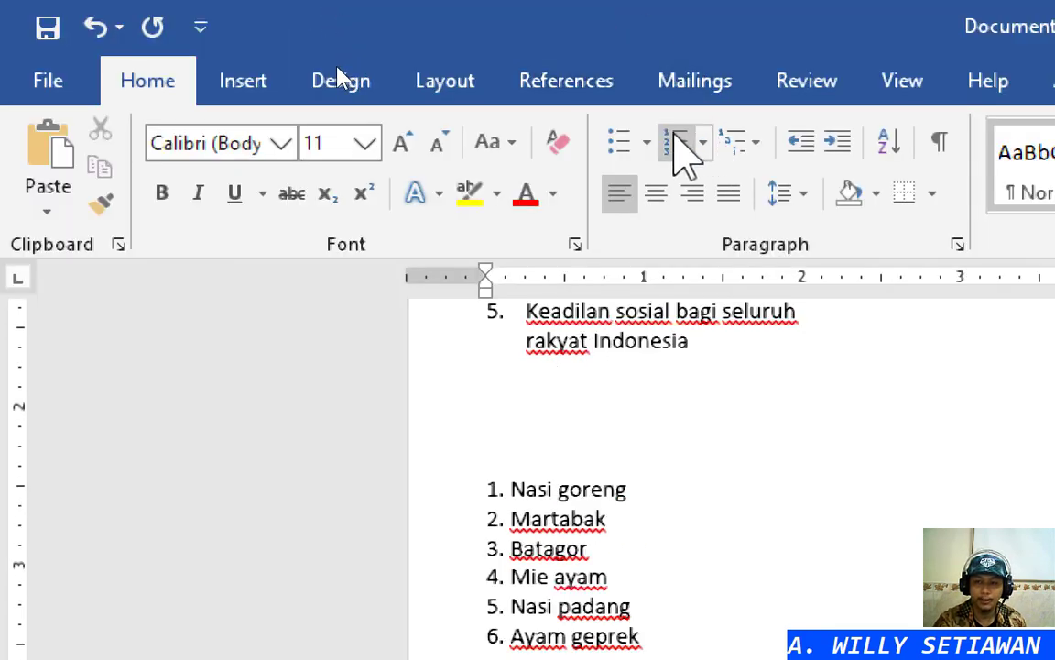
pyautogui.click(703, 142)
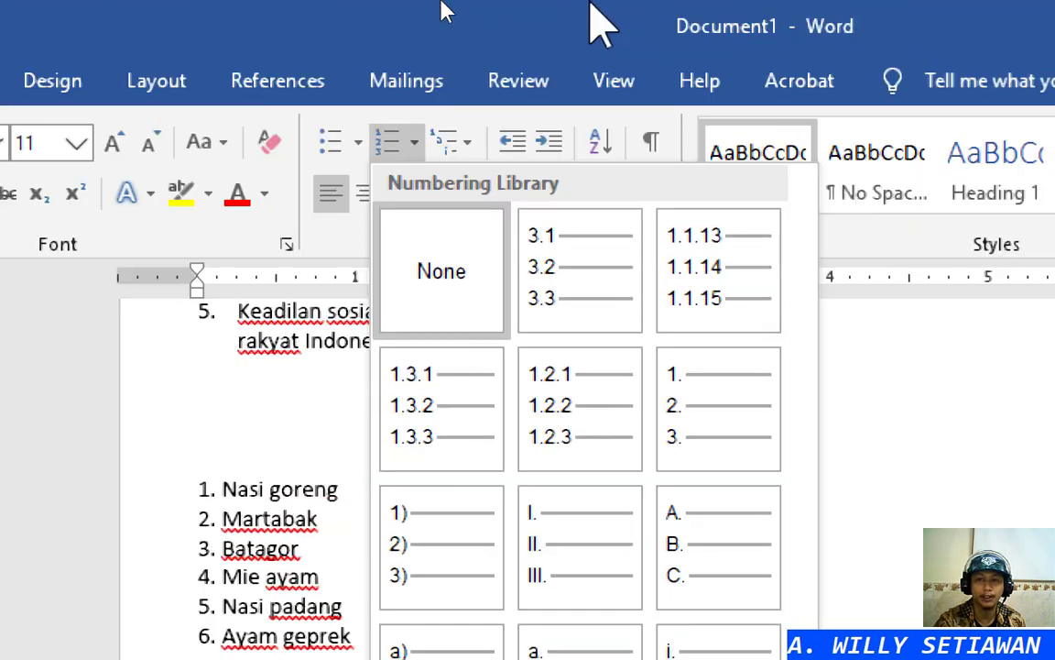
pyautogui.click(596, 21)
# Try relabelling the Ketuhanan and Kemanusiaan items by hand as A and B, and undo both changes
pyautogui.scroll(3, 310, 412)
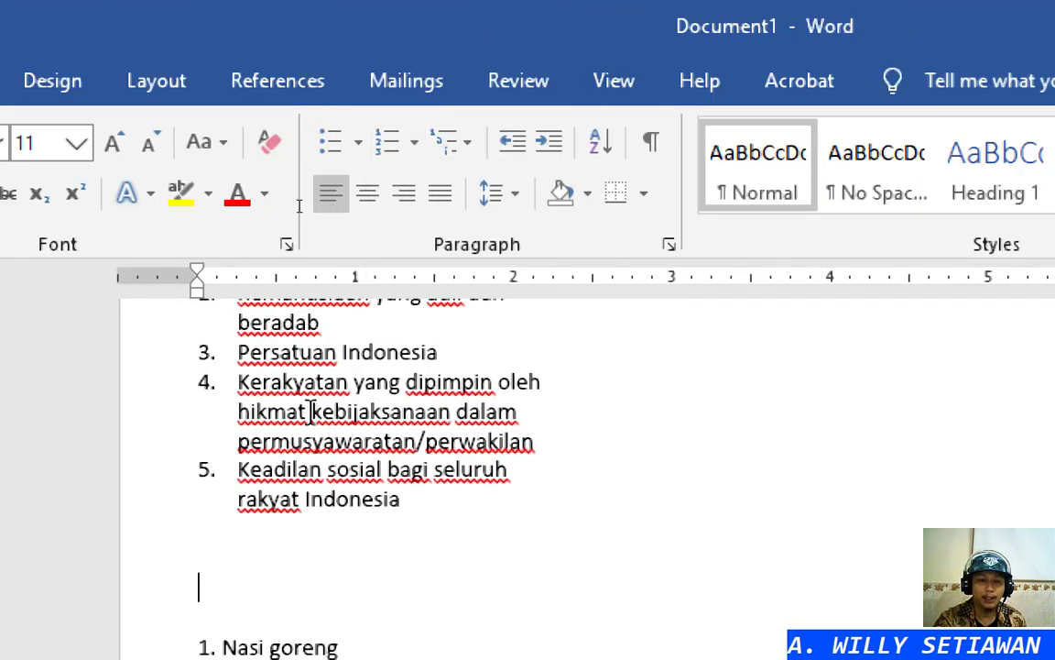
pyautogui.scroll(3, 310, 412)
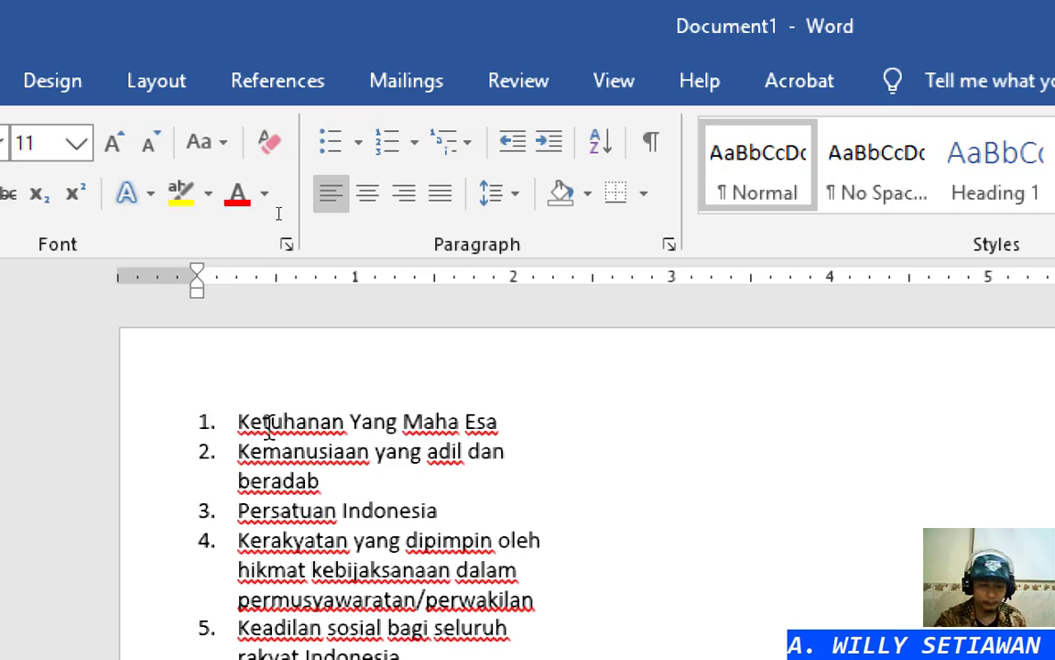
pyautogui.scroll(-3, 270, 427)
pyautogui.scroll(2, 229, 359)
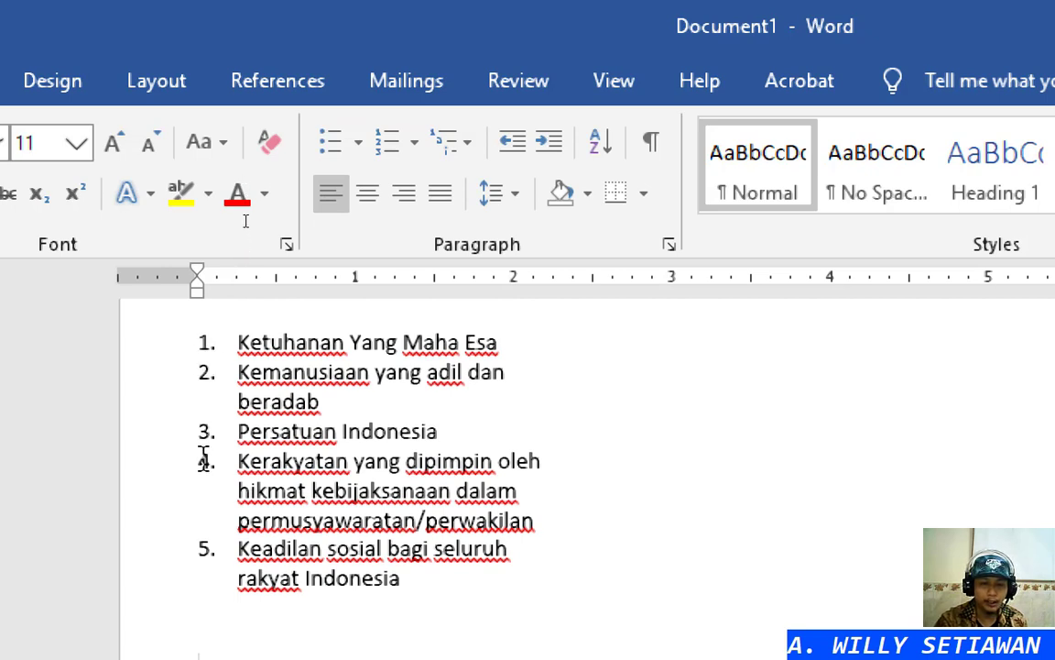
pyautogui.doubleClick(205, 341)
pyautogui.write('A')
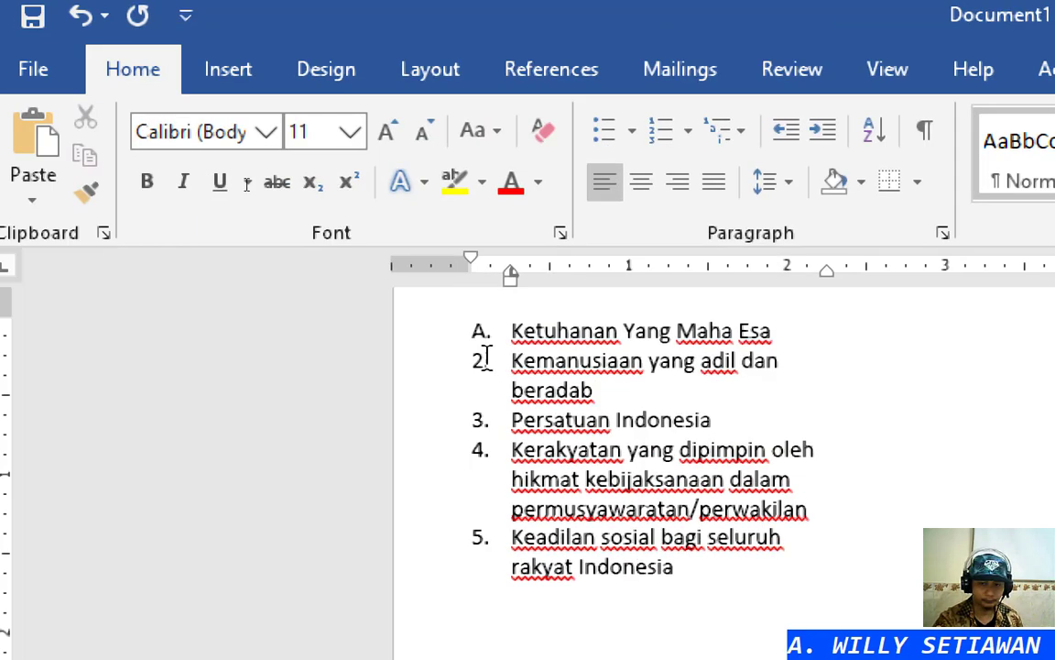
pyautogui.doubleClick(478, 360)
pyautogui.write('B')
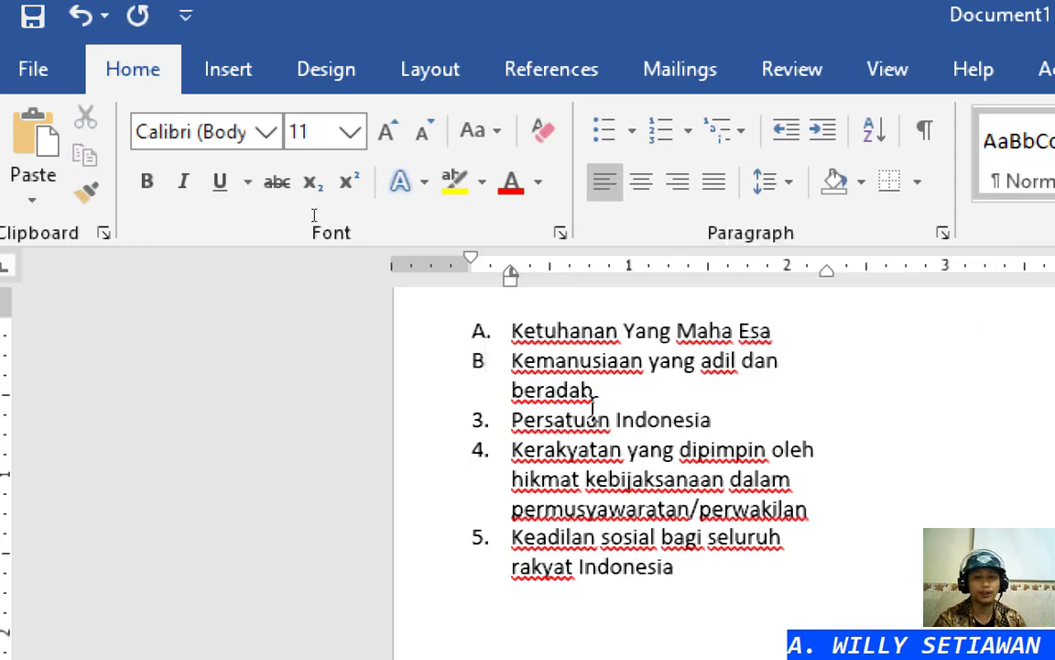
pyautogui.hotkey('ctrl', 'z')
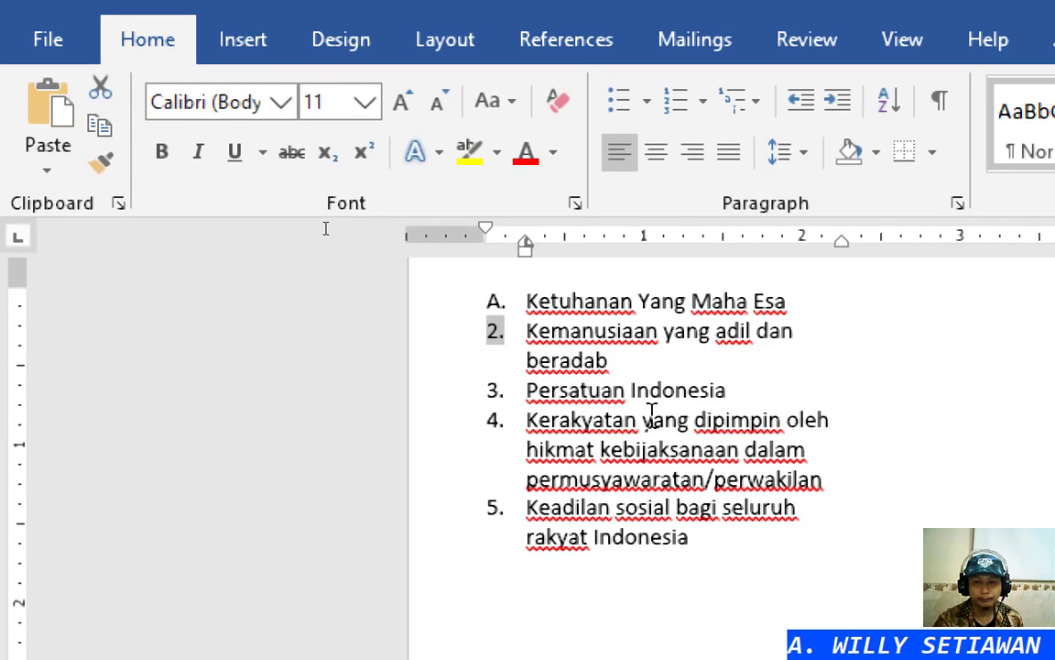
pyautogui.hotkey('ctrl', 'z')
# Try the A. B. C. numbering format on an empty line between the lists, shifting its indent to the margin, and remove the numbering
pyautogui.scroll(-5, 495, 357)
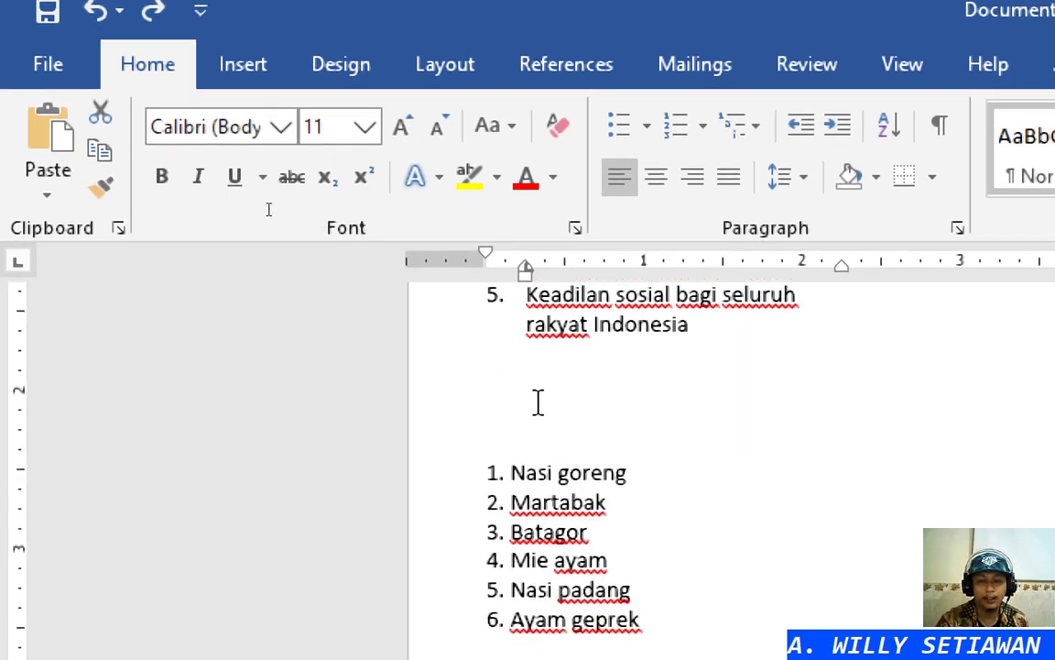
pyautogui.click(539, 403)
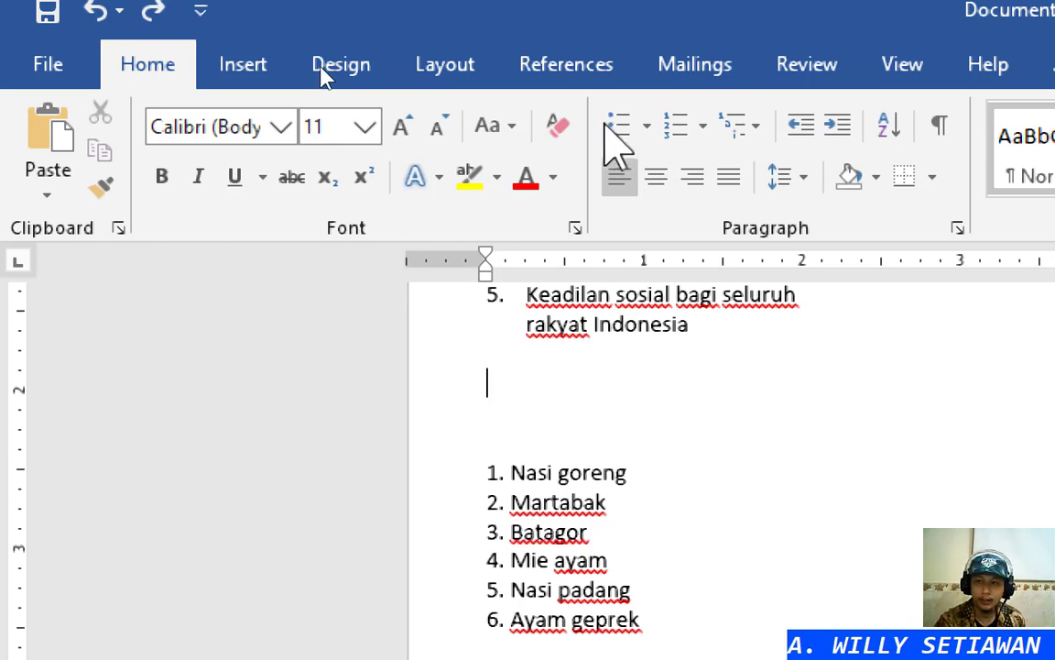
pyautogui.click(704, 128)
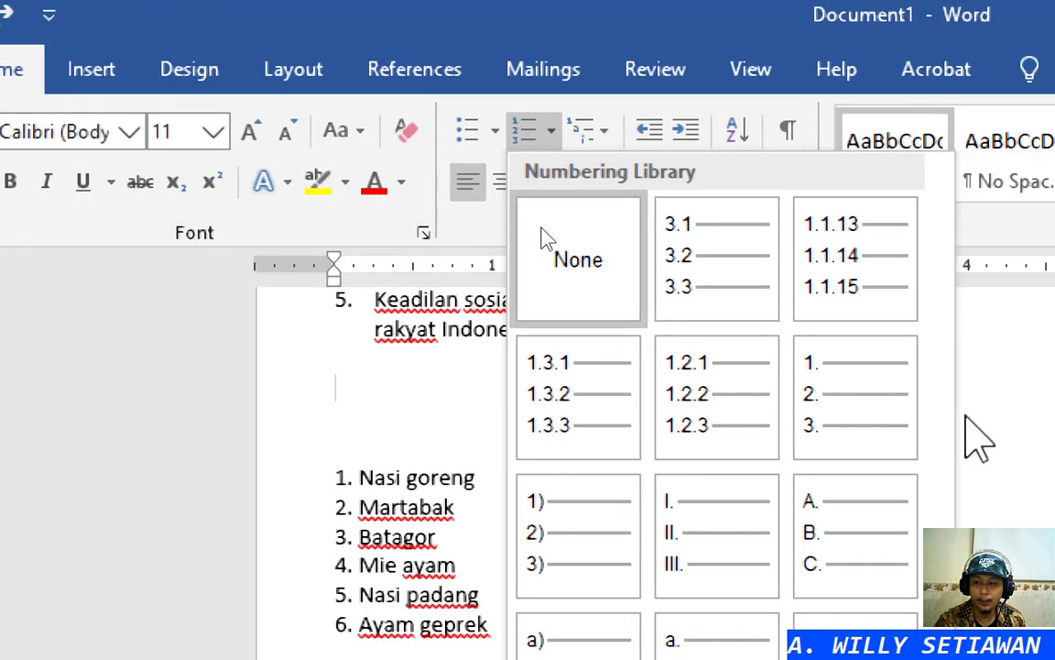
pyautogui.click(872, 566)
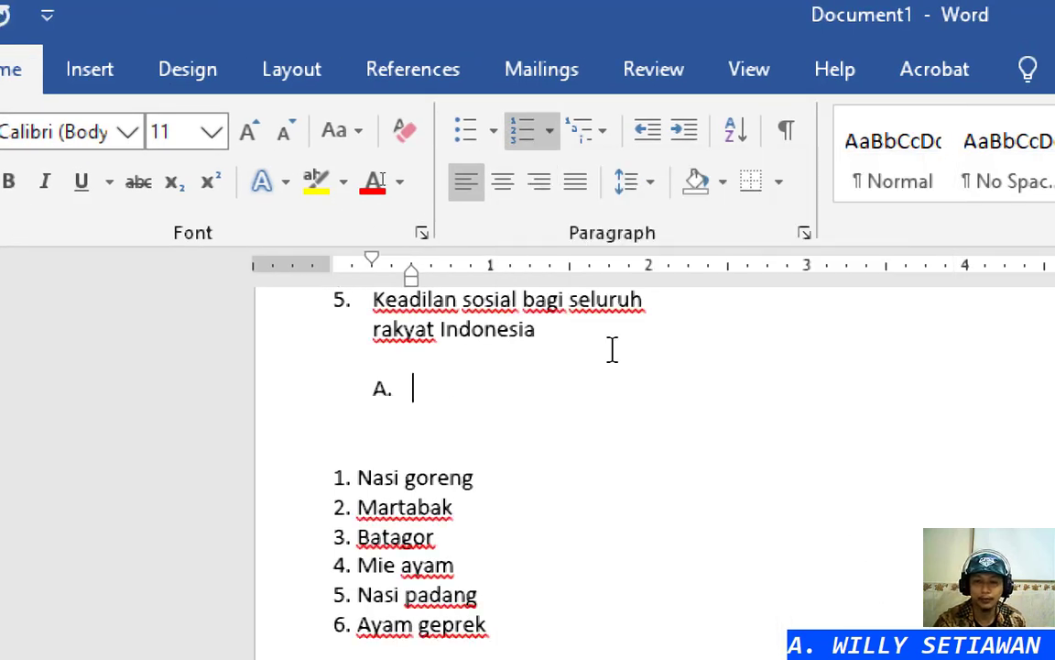
pyautogui.moveTo(410, 277); pyautogui.dragTo(372, 277)
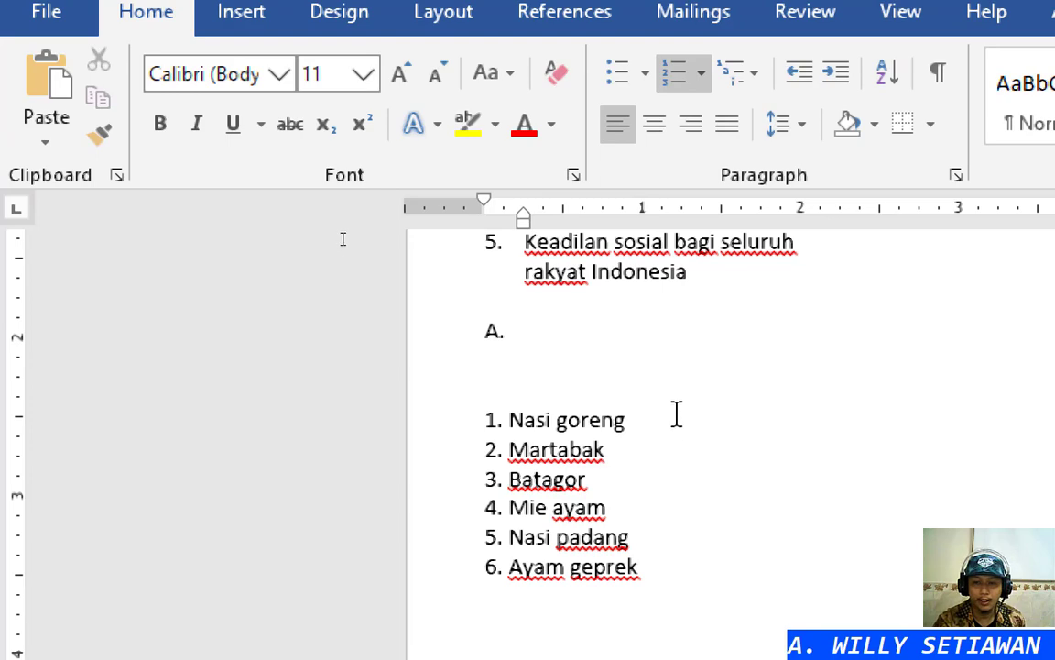
pyautogui.scroll(4, 510, 251)
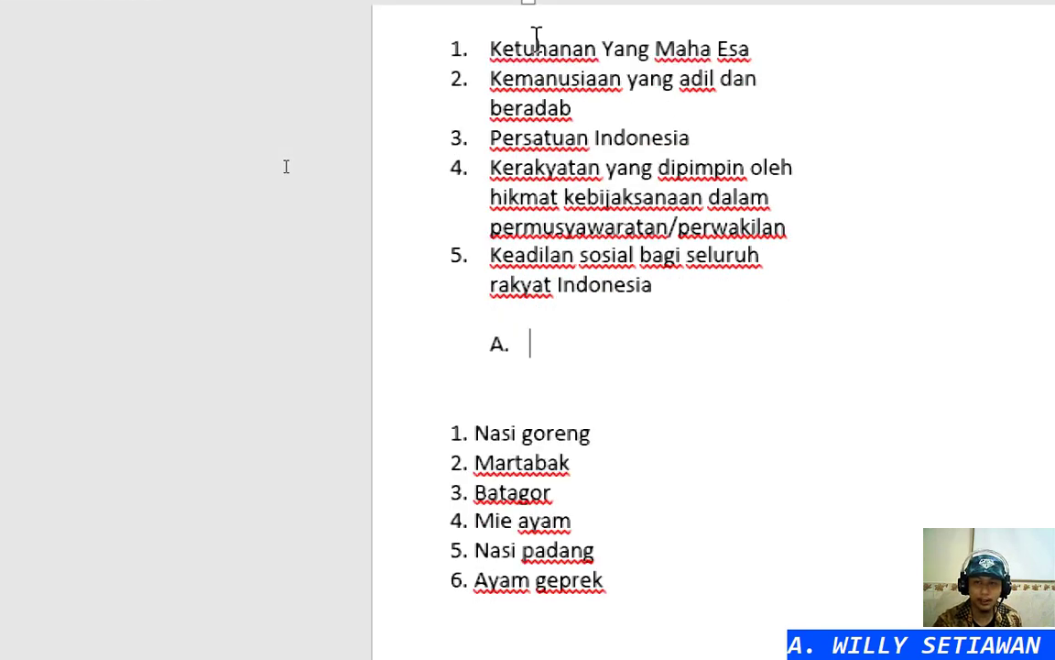
pyautogui.press('BackSpace')
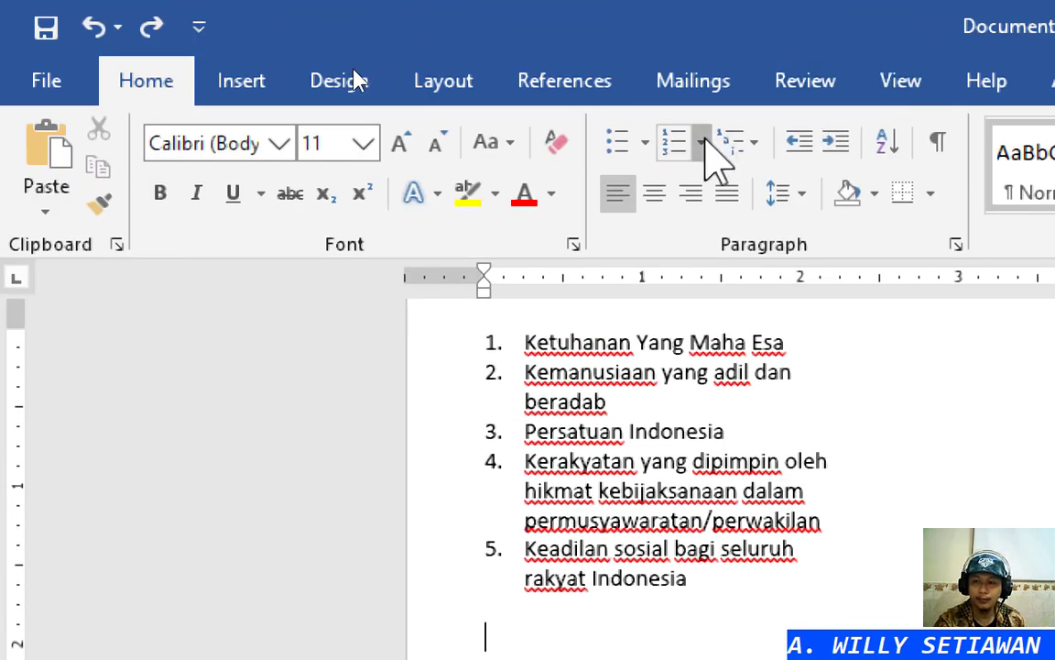
# Apply the A. B. C. numbering format to the empty line and align its letter with the numbers of the list above
pyautogui.click(702, 80)
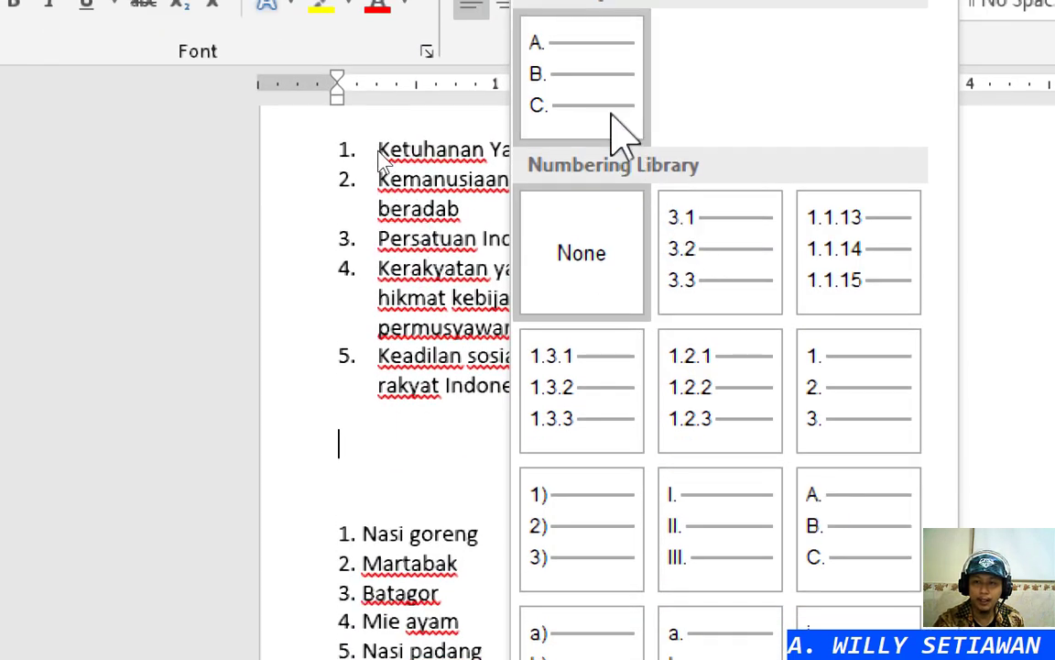
pyautogui.click(607, 108)
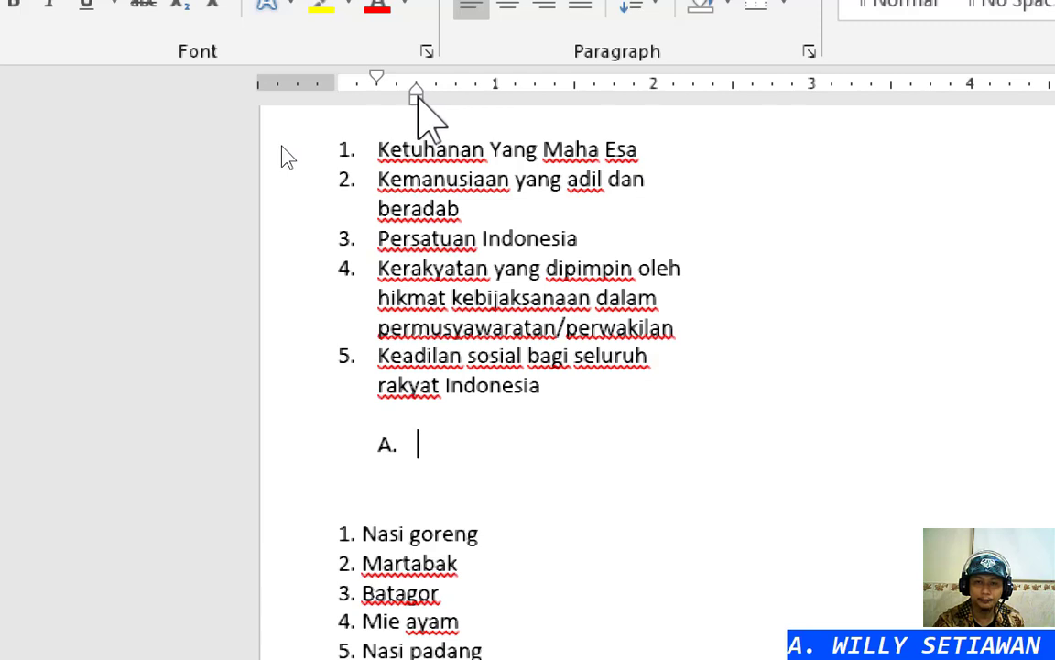
pyautogui.moveTo(416, 95); pyautogui.dragTo(376, 99)
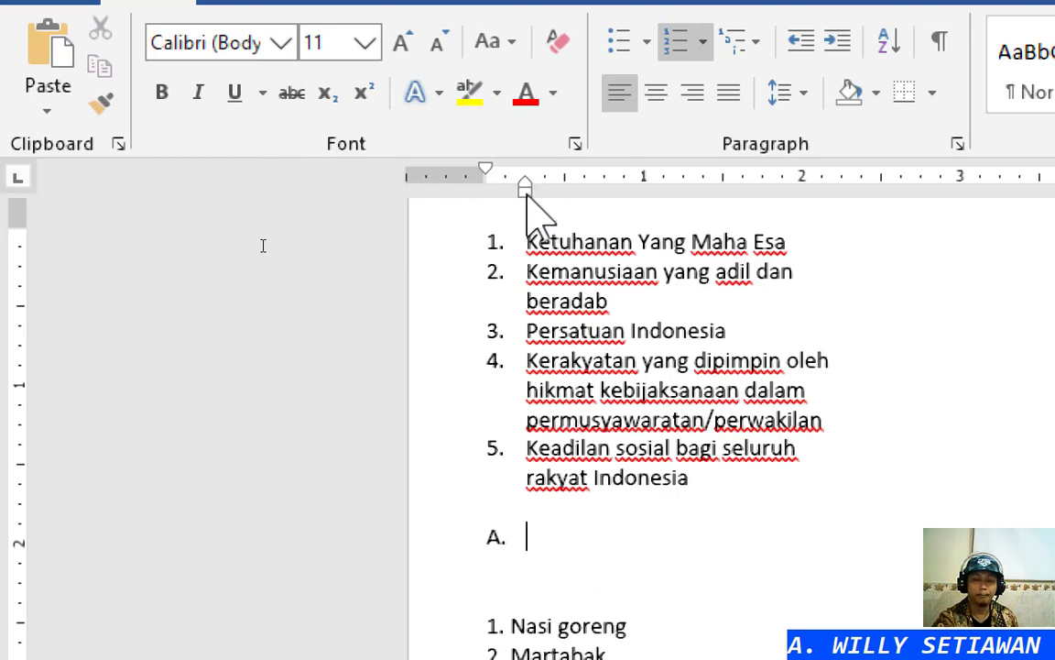
# Enter Ketuhanan Yang Maha Esa as item A and start item B with Kemanusiaan
pyautogui.write('Ketuhanan ')
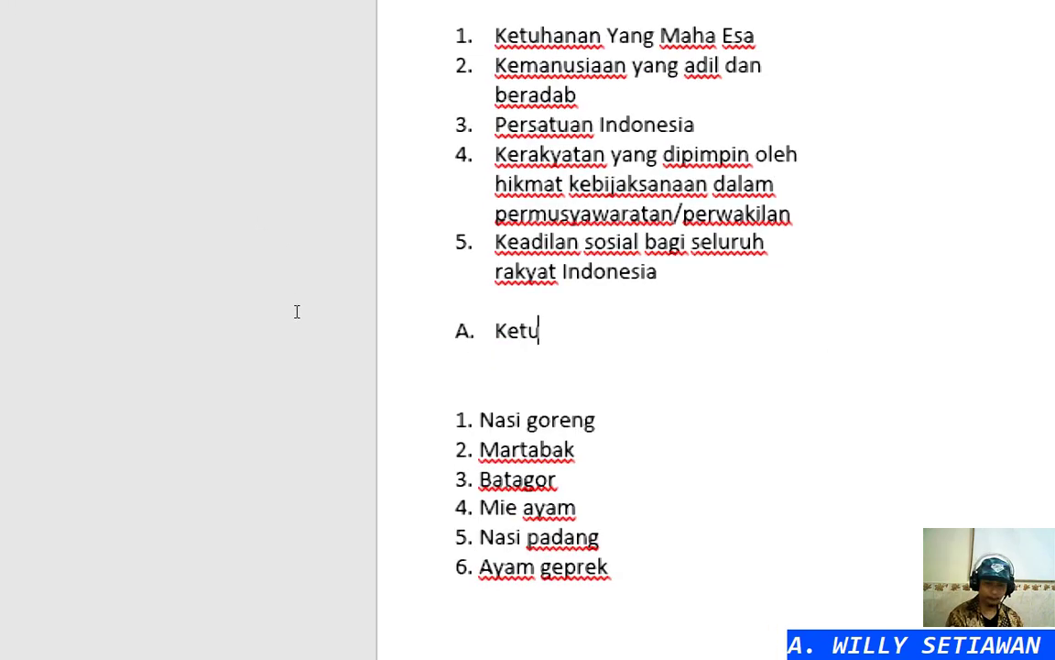
pyautogui.write('yang maha')
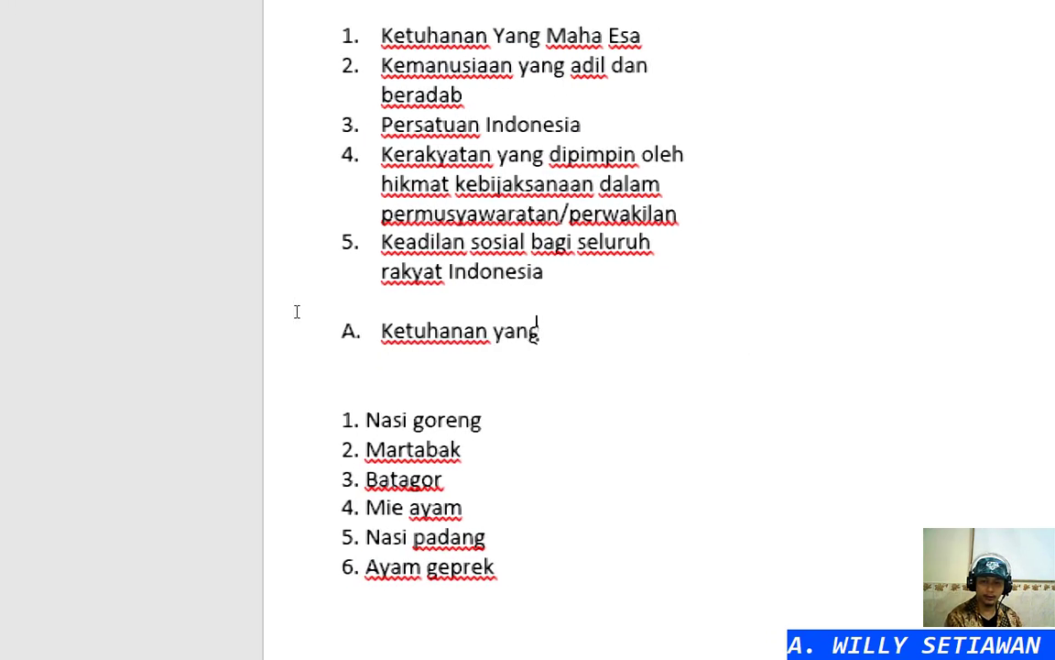
pyautogui.press('BackSpace')
pyautogui.press('BackSpace')
pyautogui.press('BackSpace')
pyautogui.press('BackSpace')
pyautogui.press('BackSpace')
pyautogui.press('BackSpace')
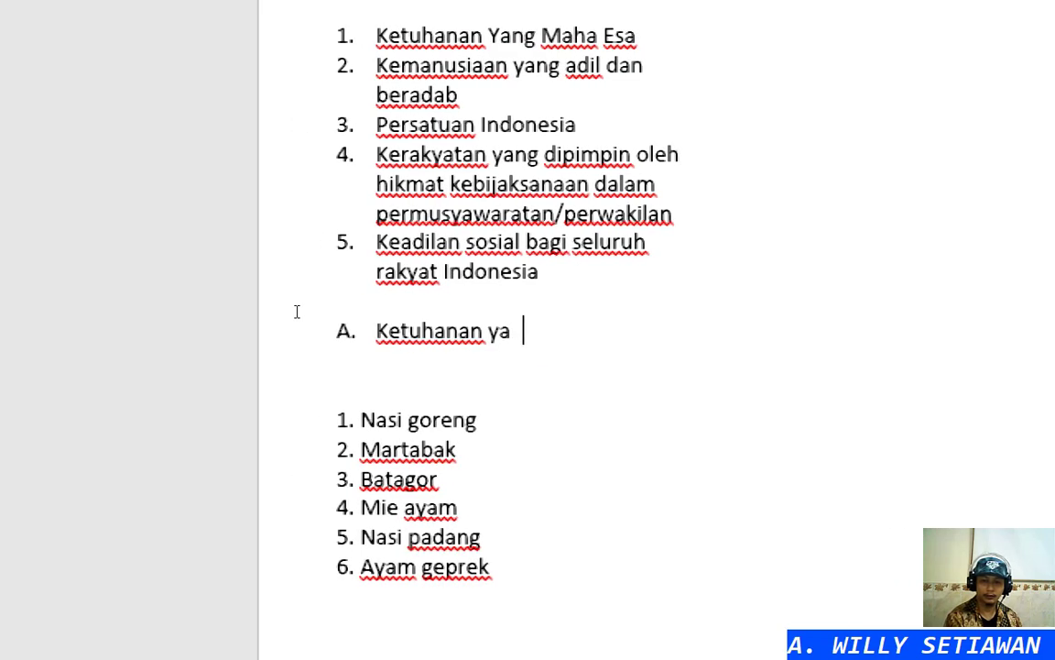
pyautogui.write('Yang Maha Esa')
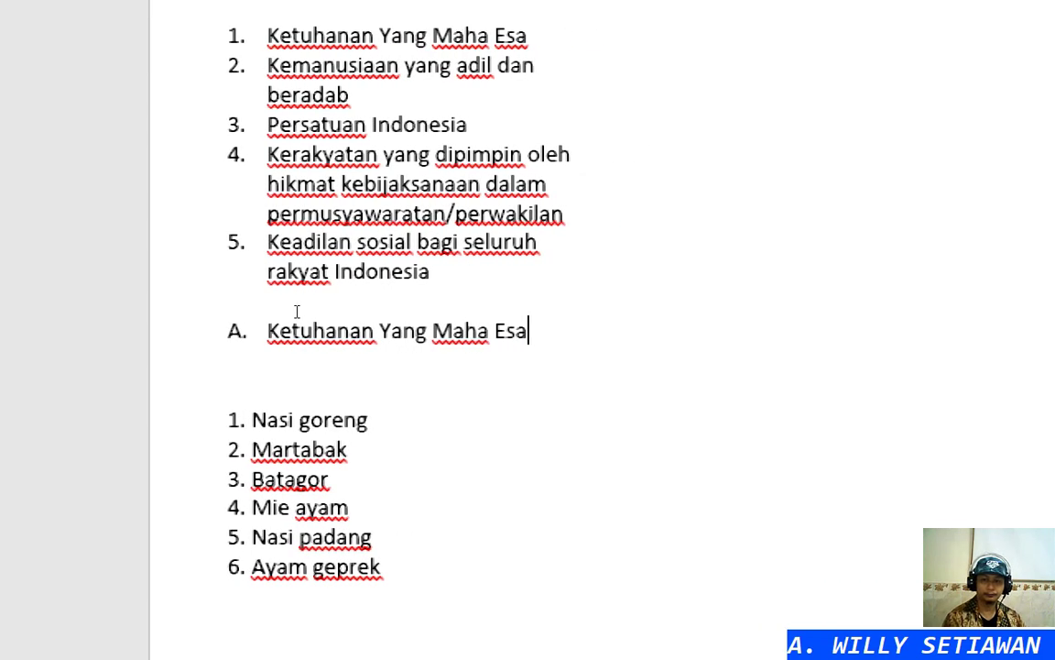
pyautogui.press('Return')
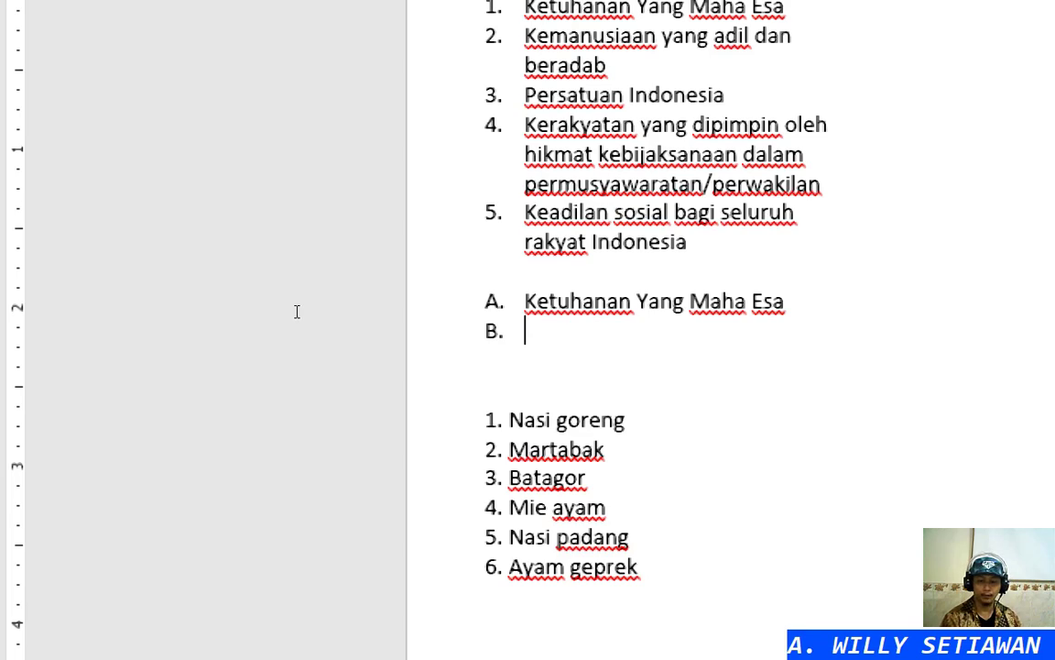
pyautogui.write('Kemanusiaan')
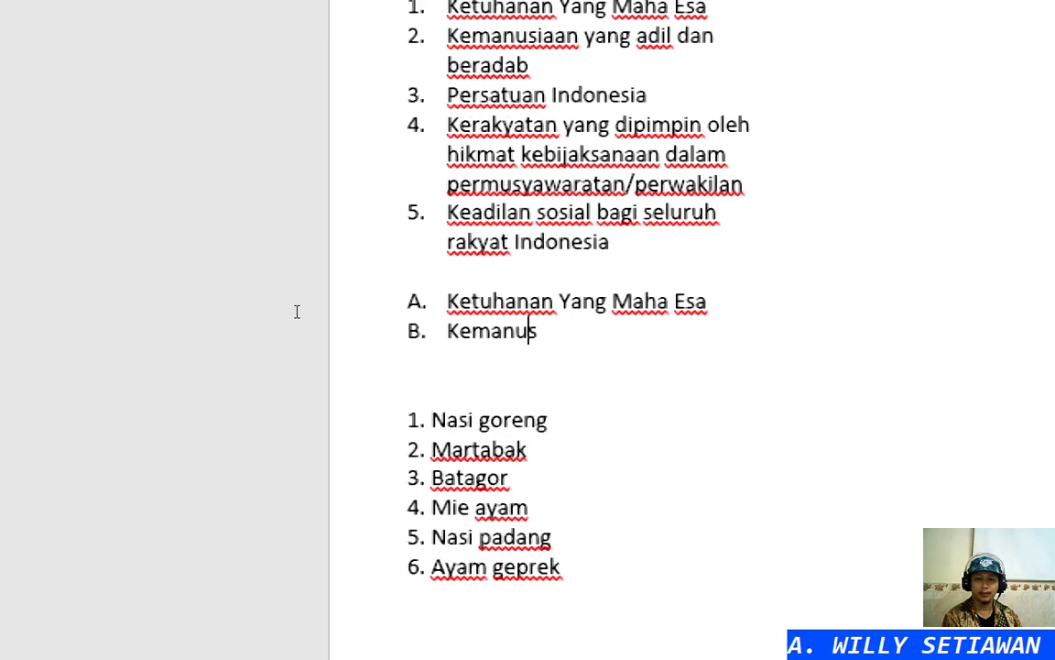
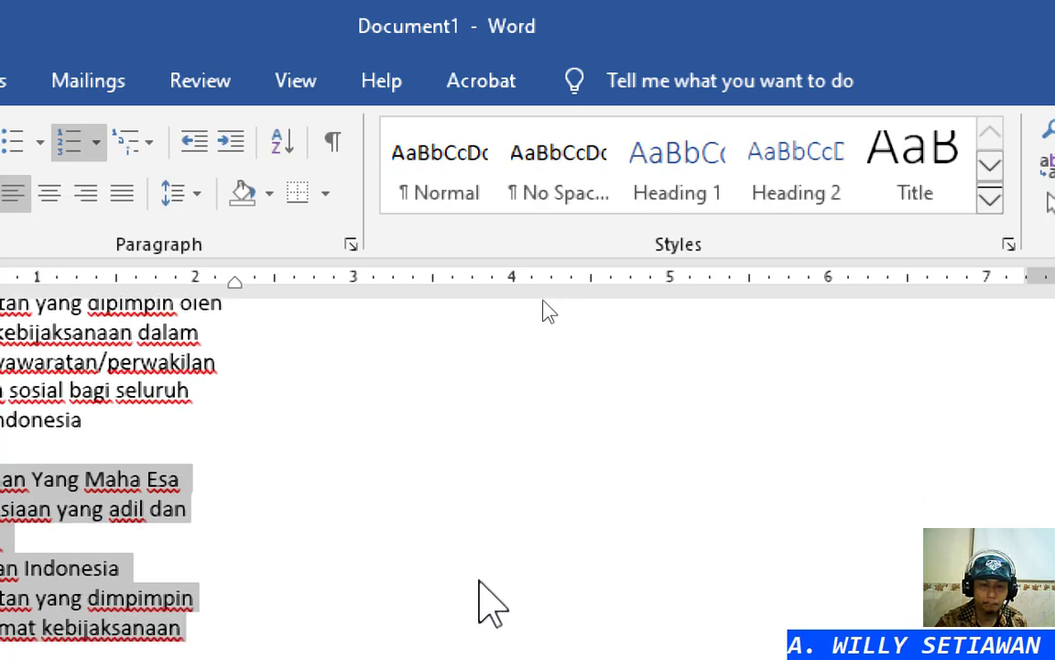
# Correct the misspelled word dimpimpin to dipimpin in item D of the lettered list
pyautogui.scroll(-2, 458, 496)
pyautogui.scroll(-1, 529, 244)
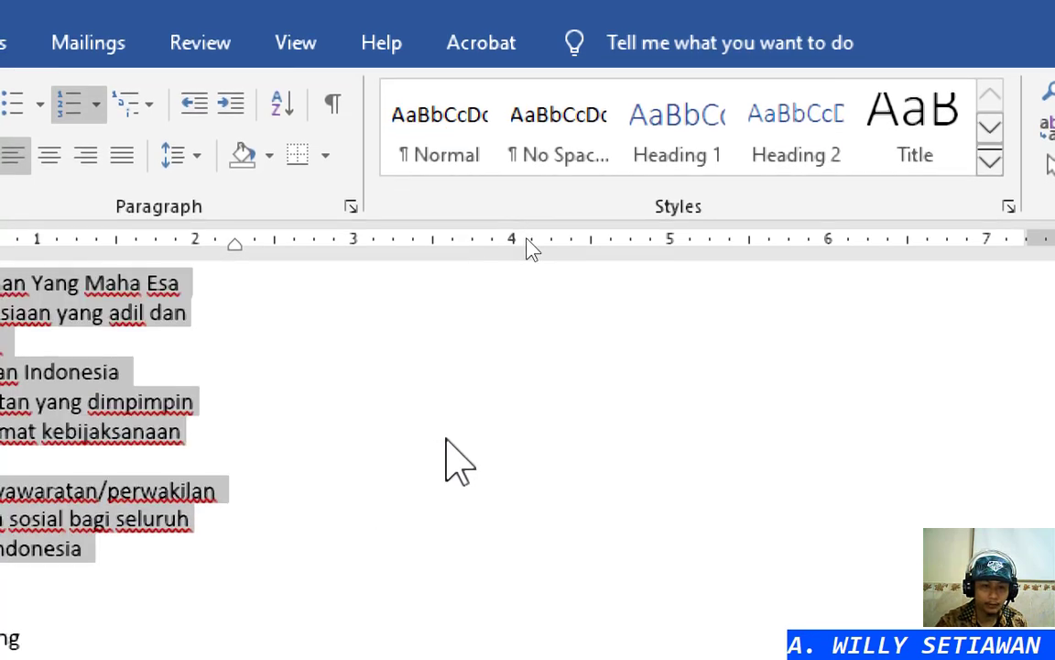
pyautogui.scroll(1, 513, 237)
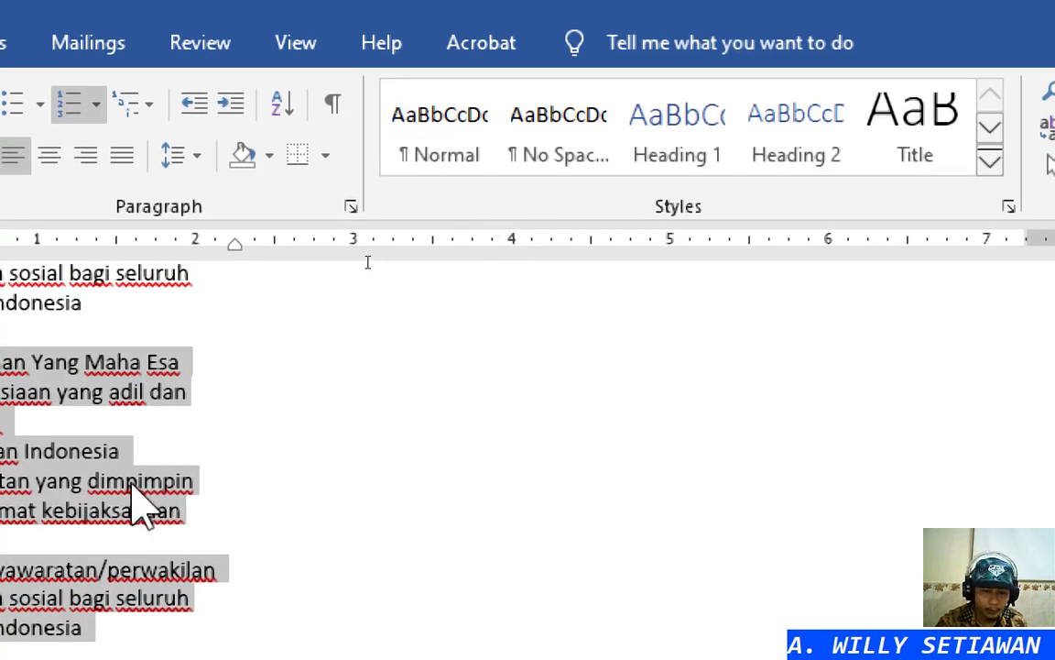
pyautogui.click(127, 481)
pyautogui.press('BackSpace')
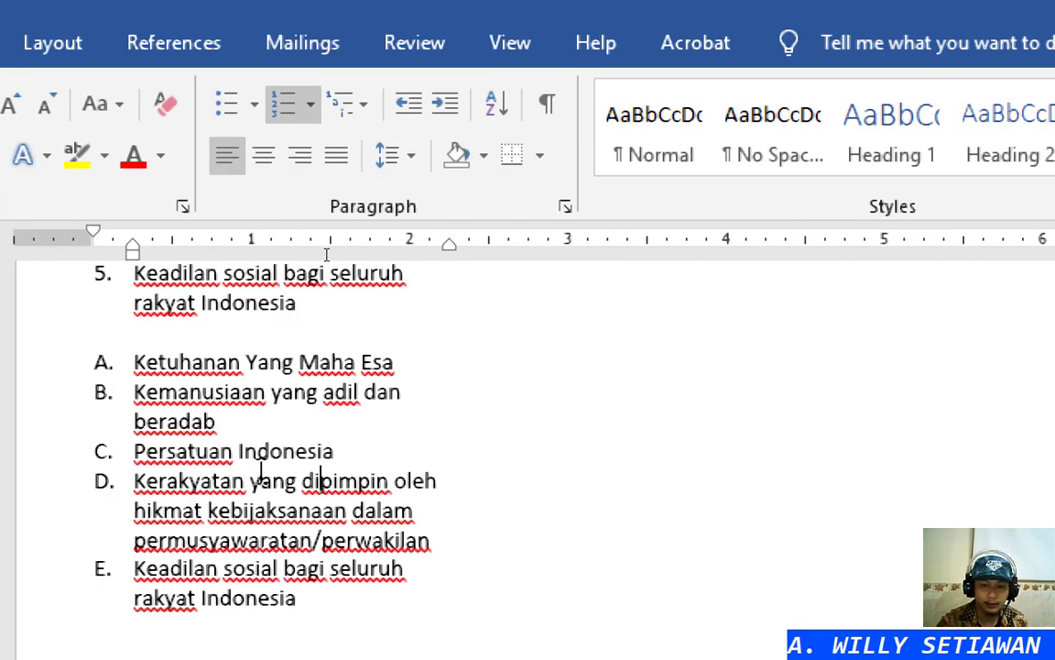
# Compare the manually numbered list with the automatically lettered list below it
pyautogui.scroll(1, 265, 469)
pyautogui.scroll(-1, 265, 469)
pyautogui.scroll(2, 265, 469)
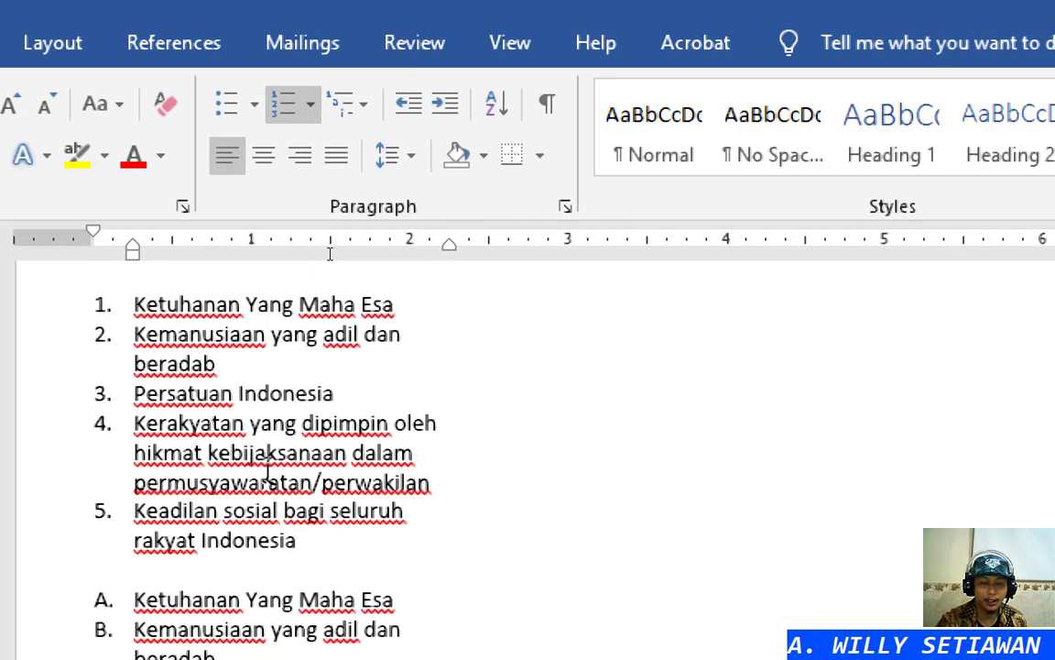
pyautogui.scroll(-2, 268, 470)
pyautogui.scroll(-1, 267, 469)
pyautogui.scroll(1, 266, 469)
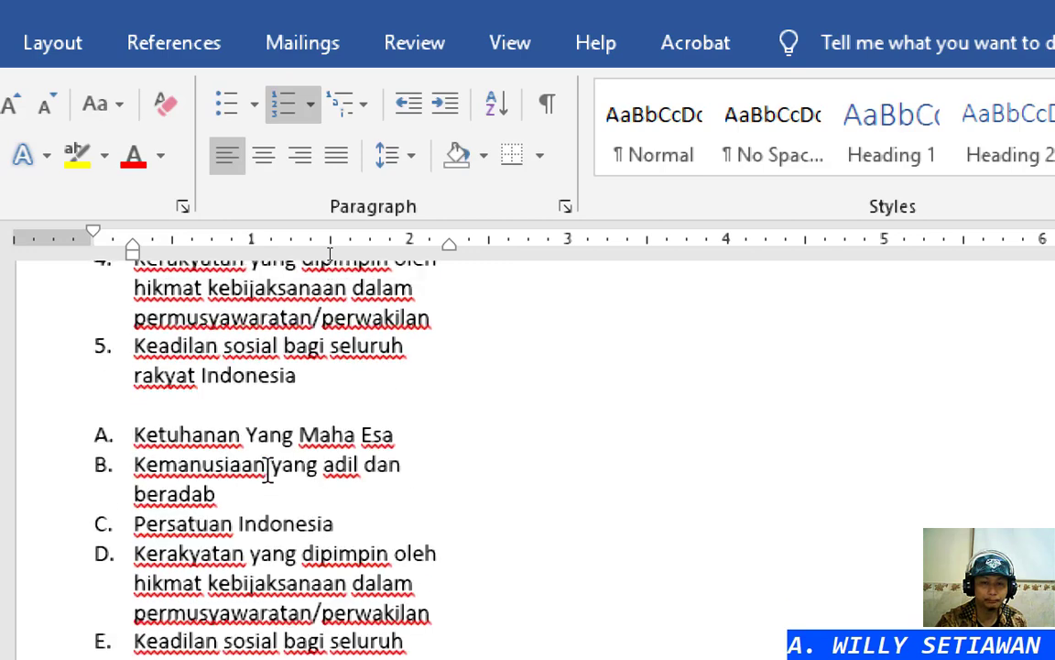
pyautogui.scroll(-1, 266, 469)
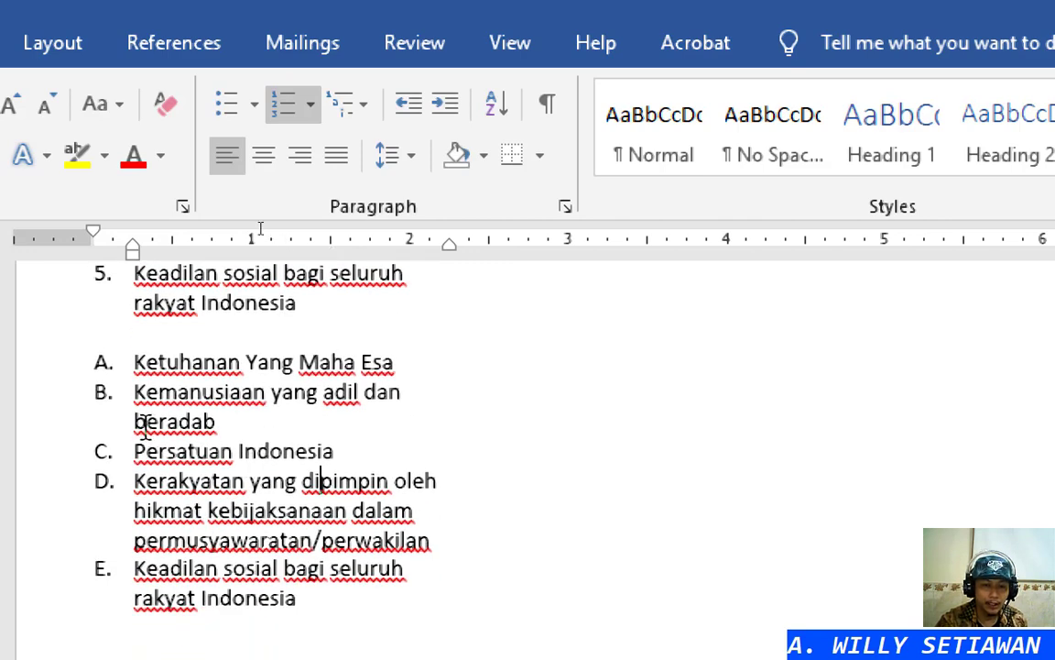
# Select the letters of the automatic list and change its numbering format to 1. 2. 3
pyautogui.click(103, 361)
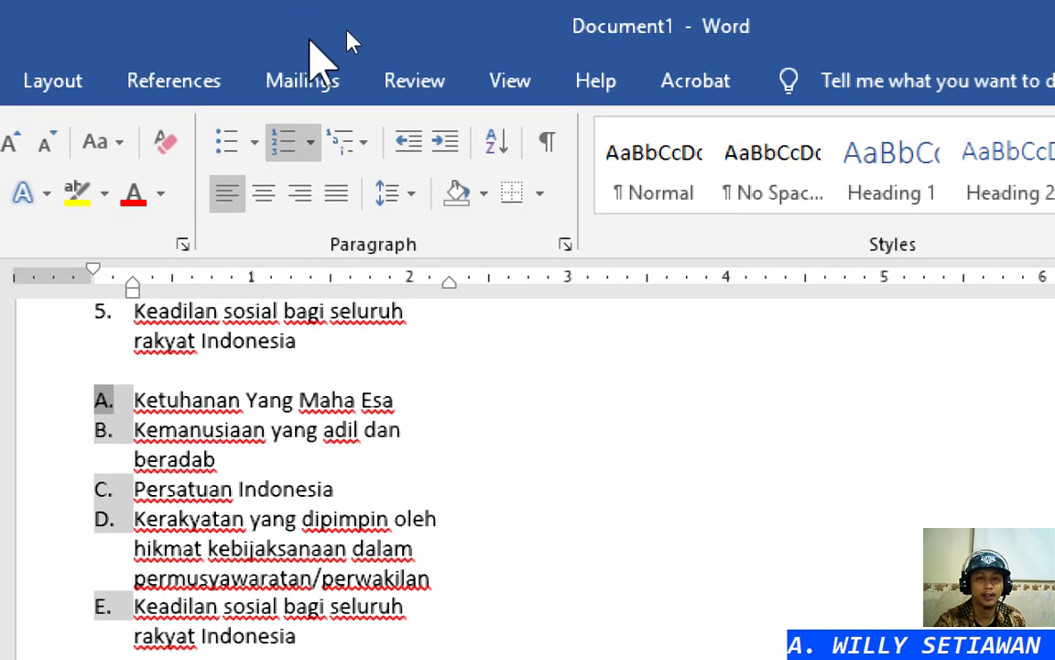
pyautogui.click(312, 145)
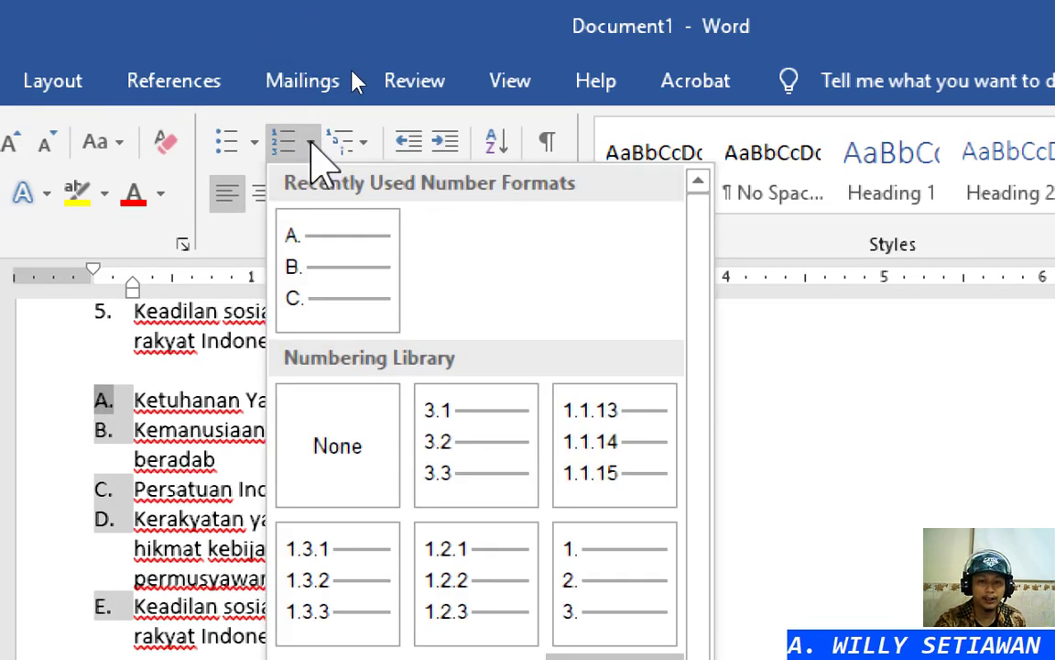
pyautogui.click(577, 619)
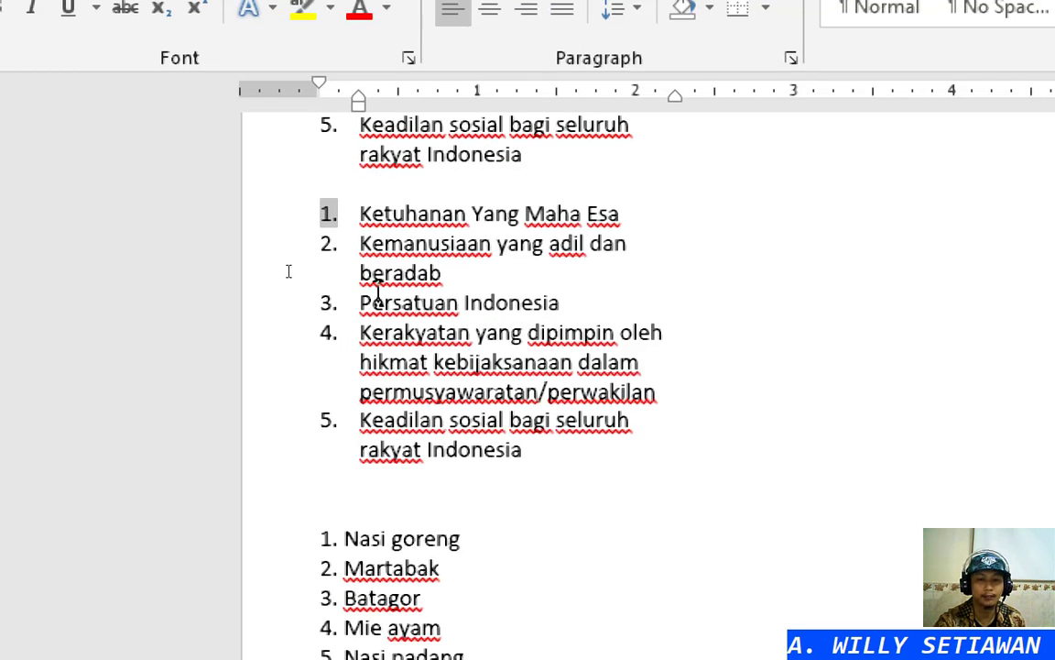
# Compare the two Pancasila lists, which use the same 1. 2. 3. numbering, from the top of the page downwards
pyautogui.click(577, 453)
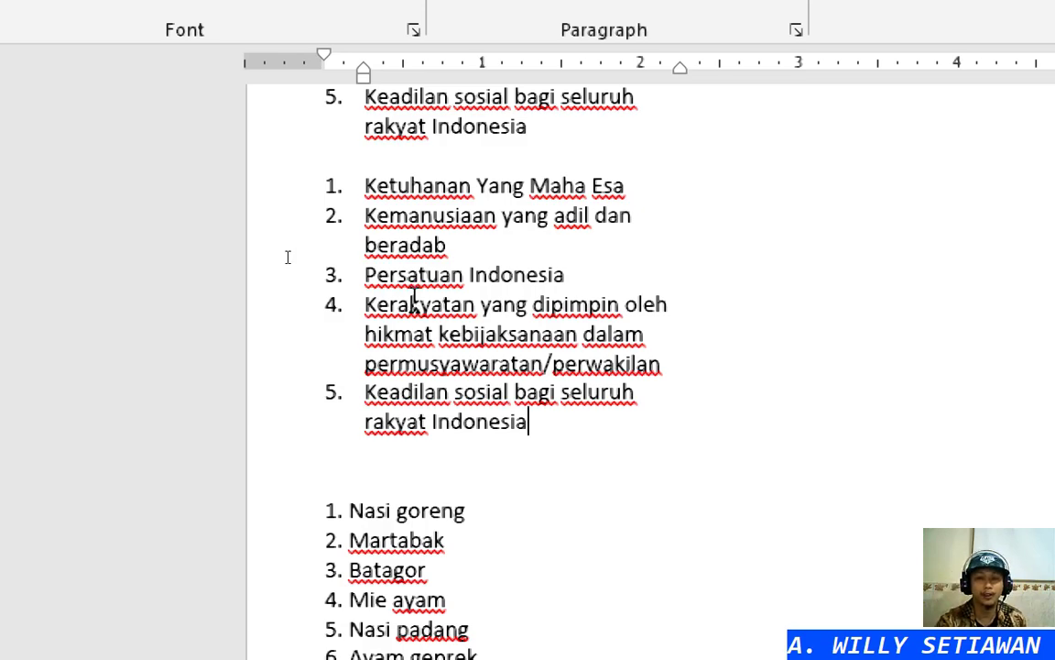
pyautogui.scroll(2, 414, 300)
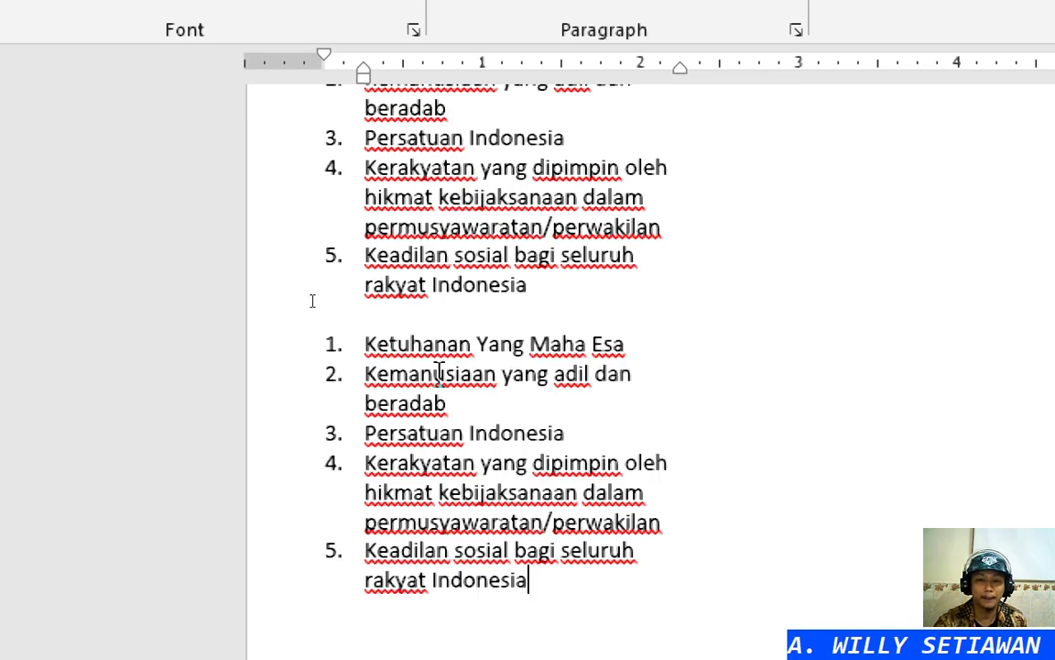
pyautogui.scroll(1, 412, 385)
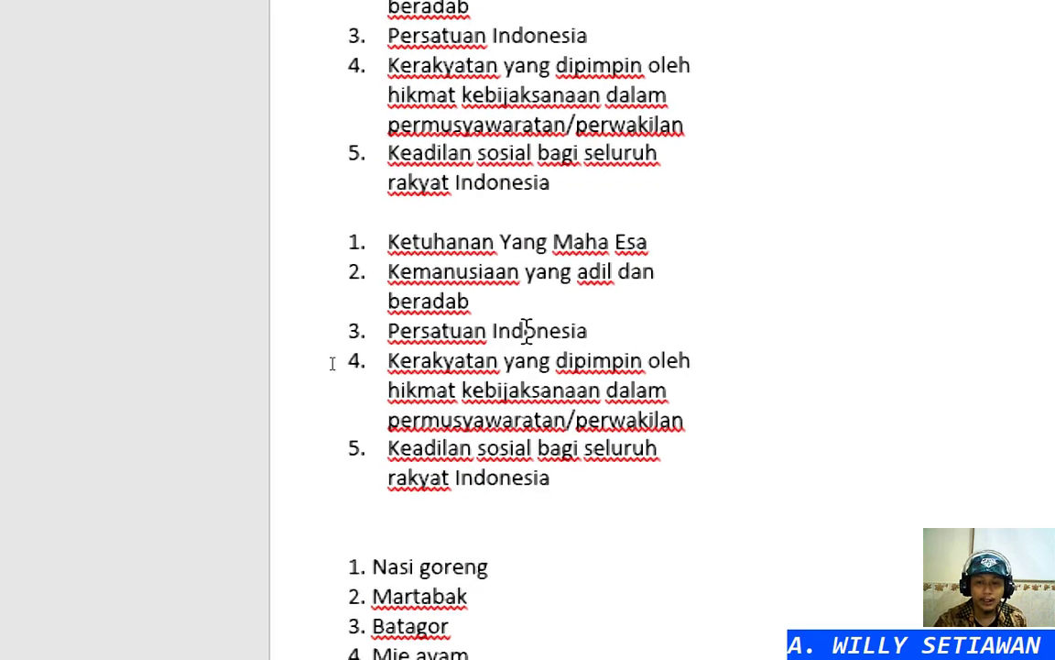
pyautogui.scroll(1, 527, 329)
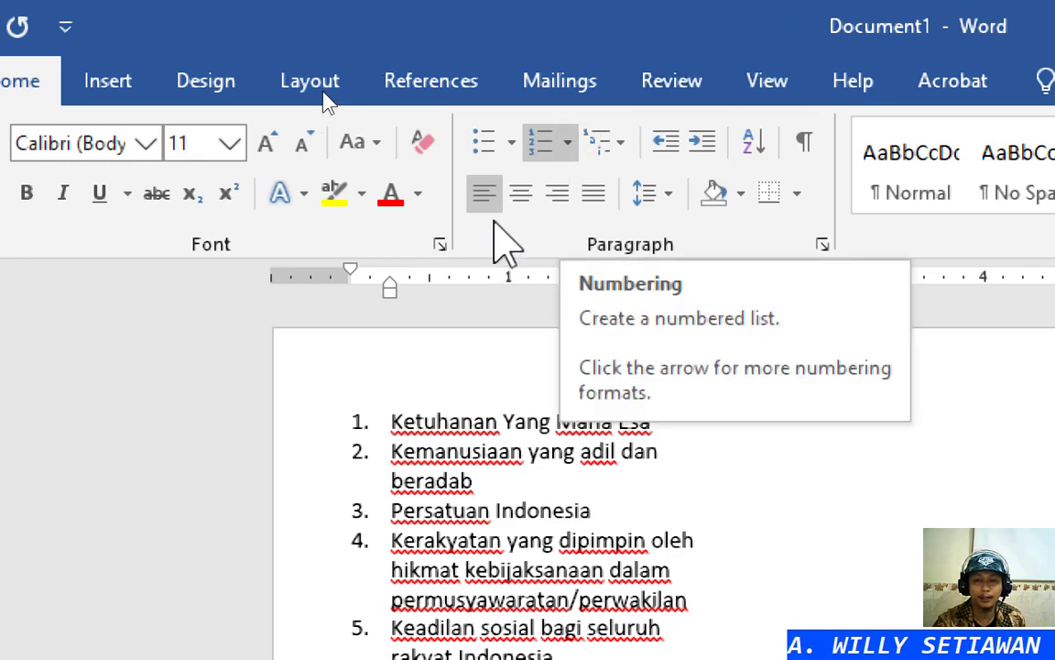
pyautogui.scroll(-3, 630, 547)
pyautogui.scroll(3, 630, 548)
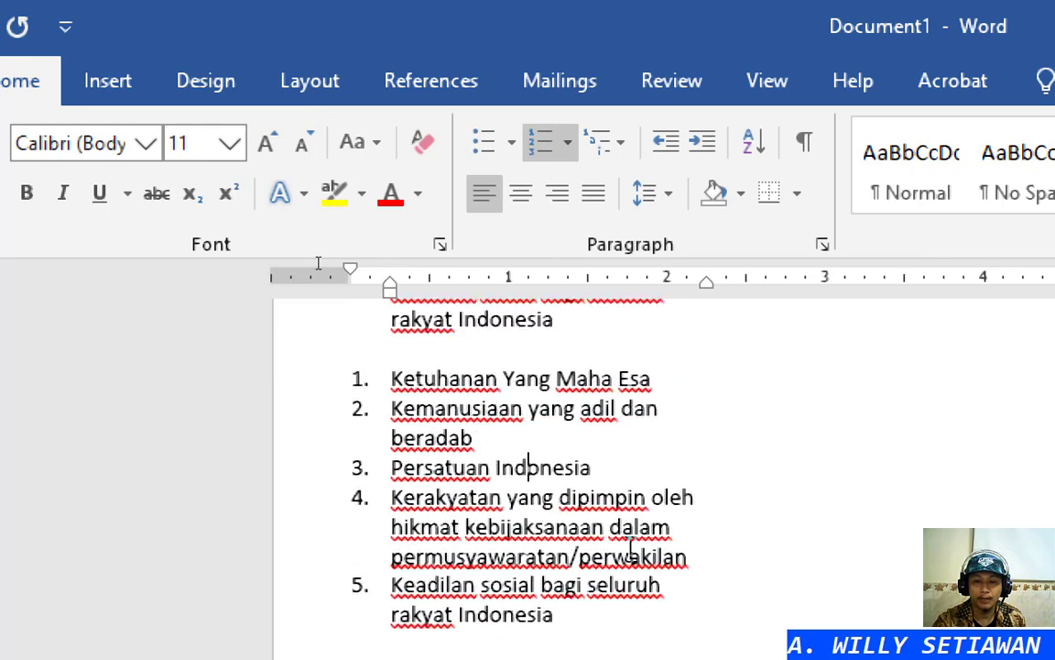
pyautogui.scroll(-2, 453, 414)
pyautogui.scroll(2, 453, 415)
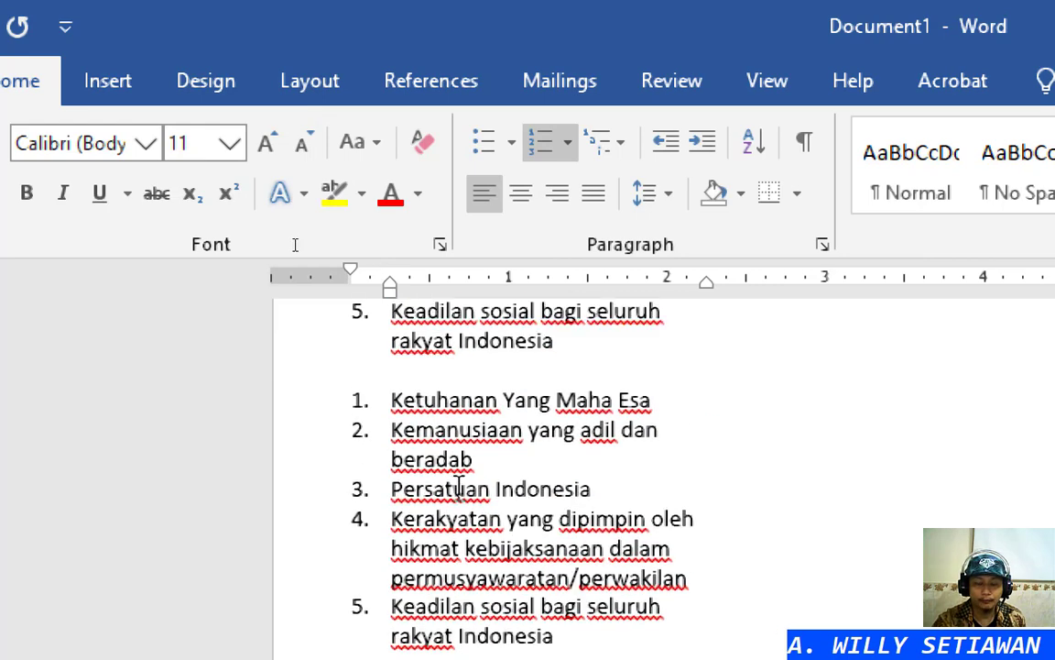
pyautogui.scroll(1, 447, 494)
pyautogui.scroll(-3, 446, 494)
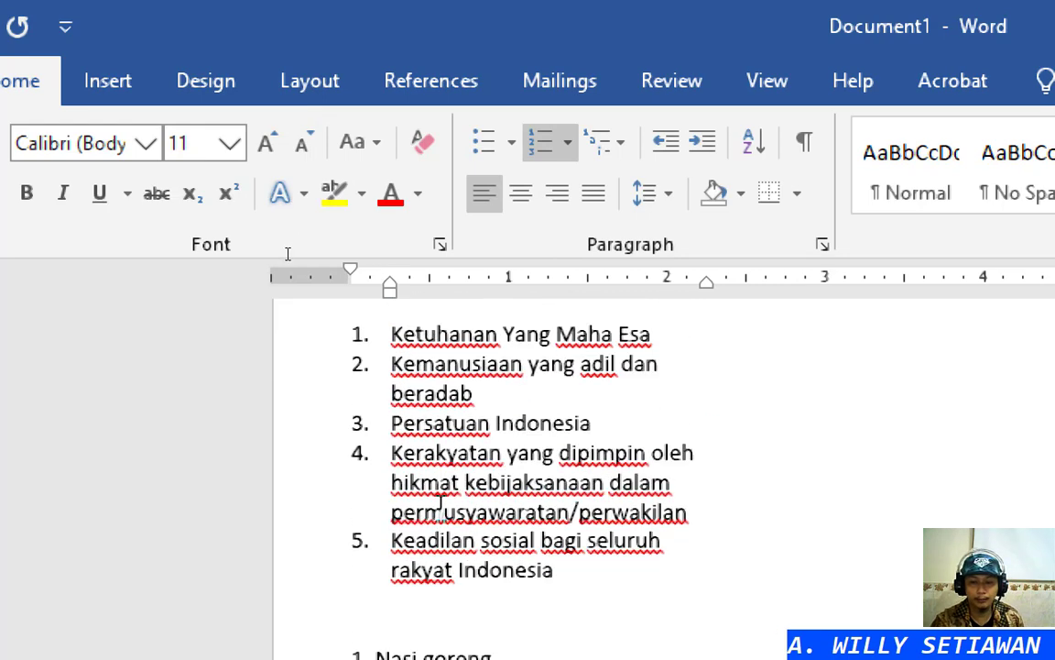
# Add a blank line between the second Pancasila list and the Nasi goreng list and place the cursor above the food list
pyautogui.click(438, 454)
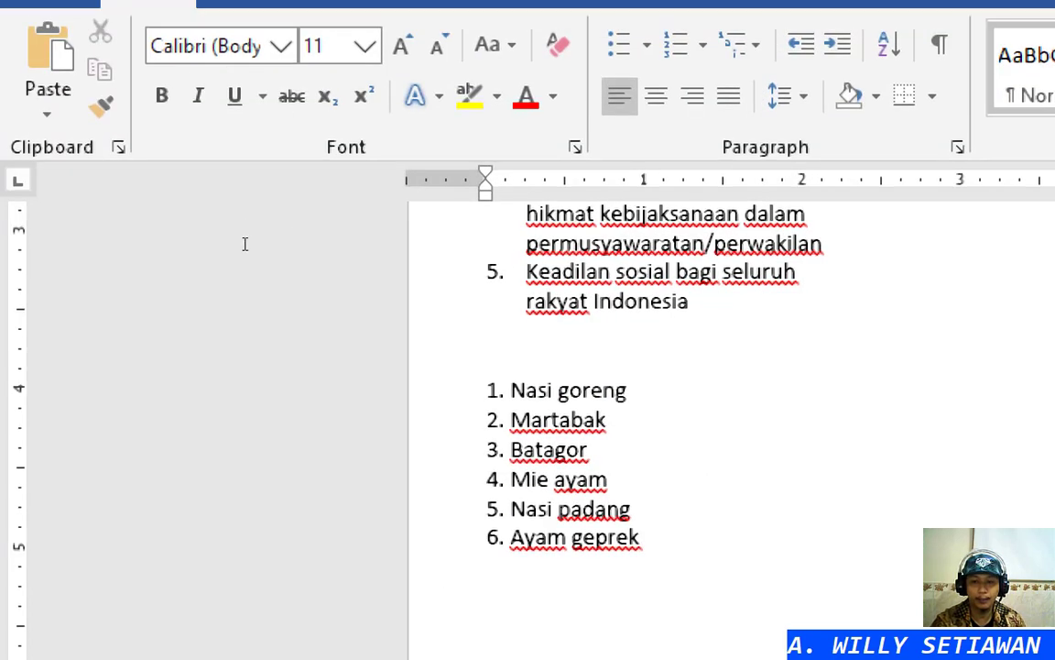
pyautogui.press('Return')
pyautogui.click(546, 330)
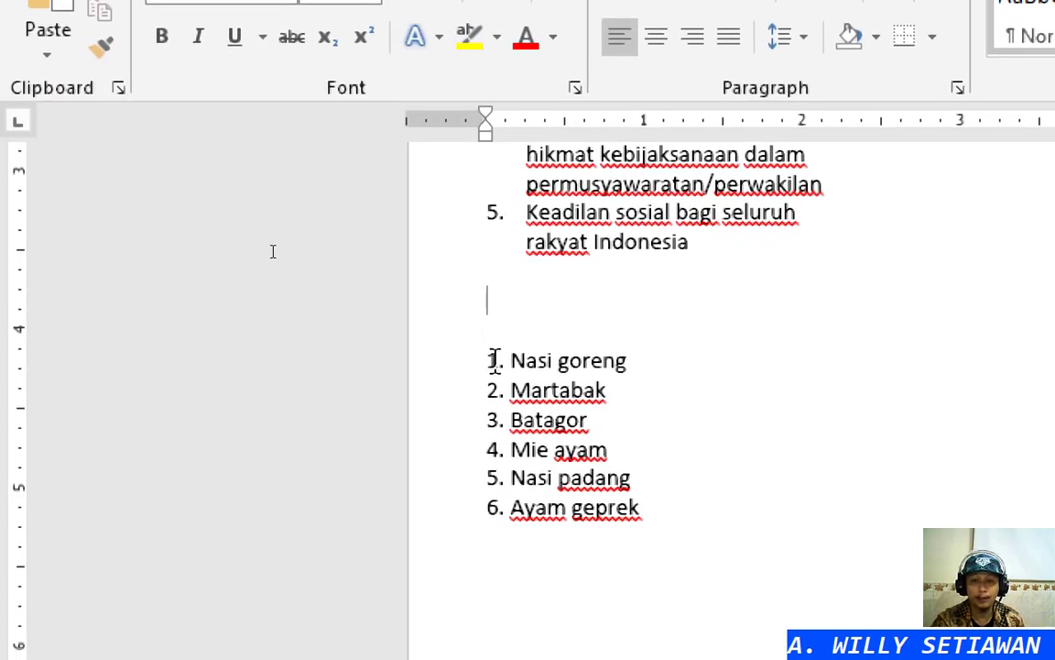
# Try a manually typed hyphen as the bullet on the blank line above the food list
pyautogui.write('-')
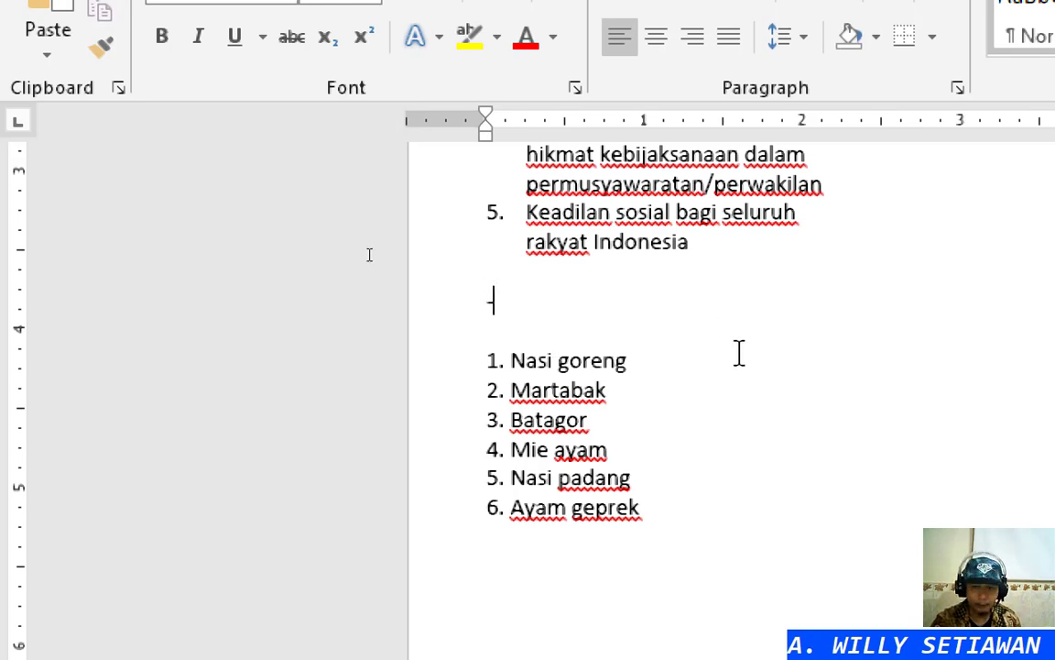
pyautogui.write('-')
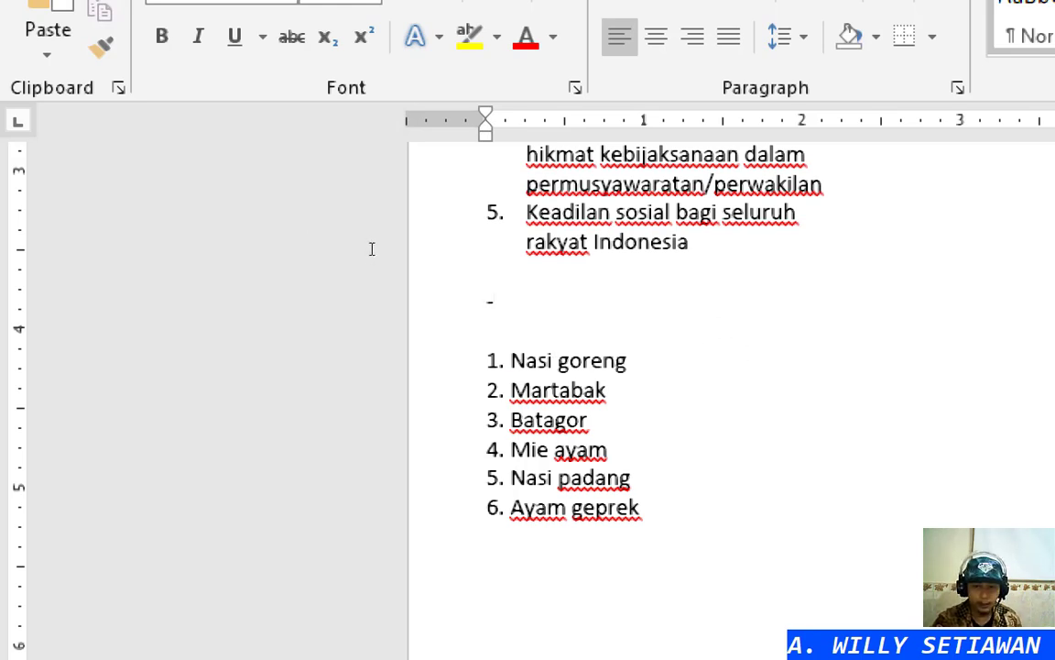
pyautogui.press('BackSpace')
pyautogui.write('=')
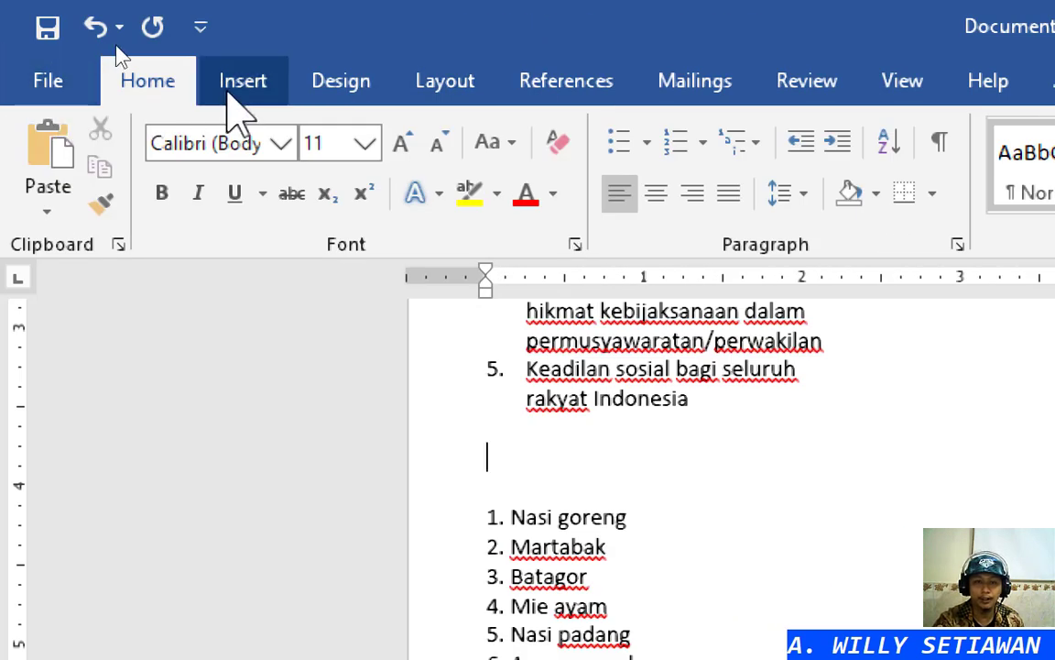
# Try a smiley symbol as a manual bullet on the blank line above the food list and delete it
pyautogui.click(235, 92)
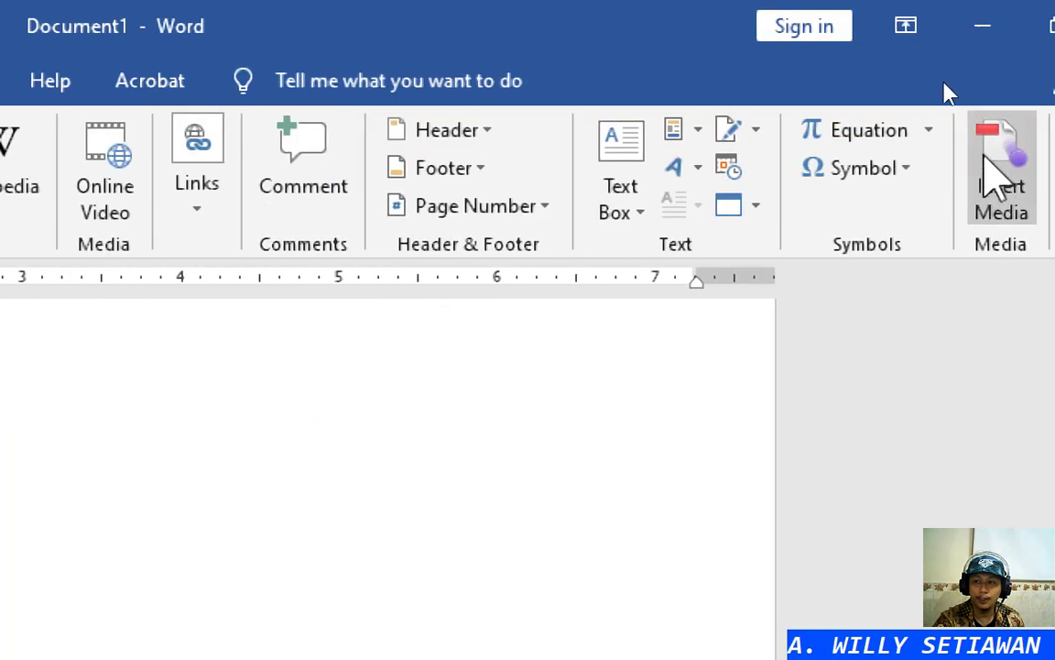
pyautogui.click(905, 169)
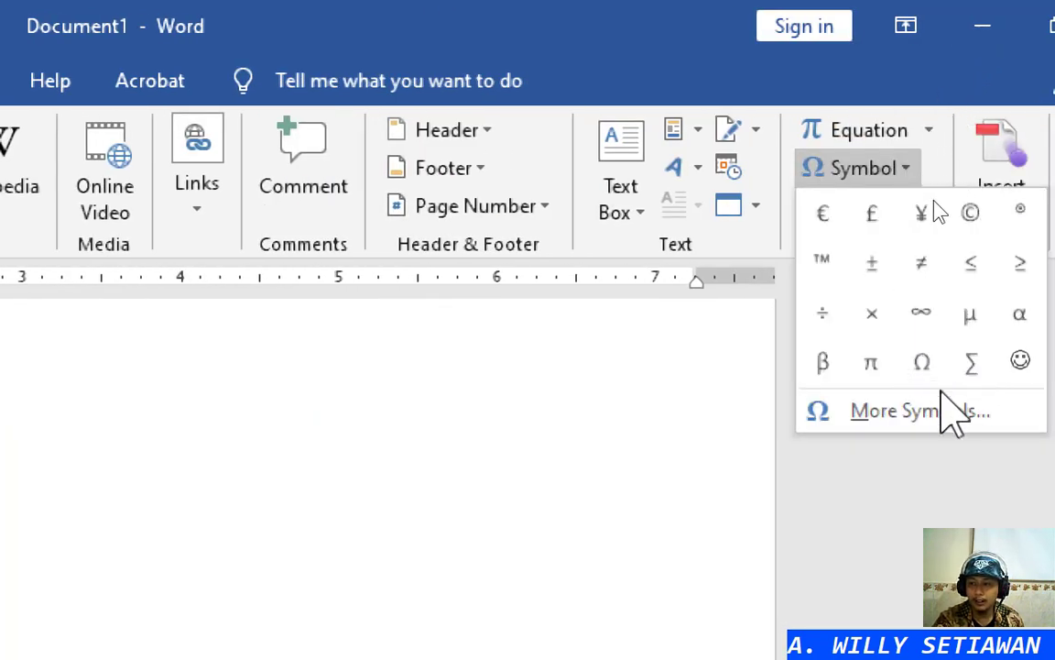
pyautogui.click(1014, 364)
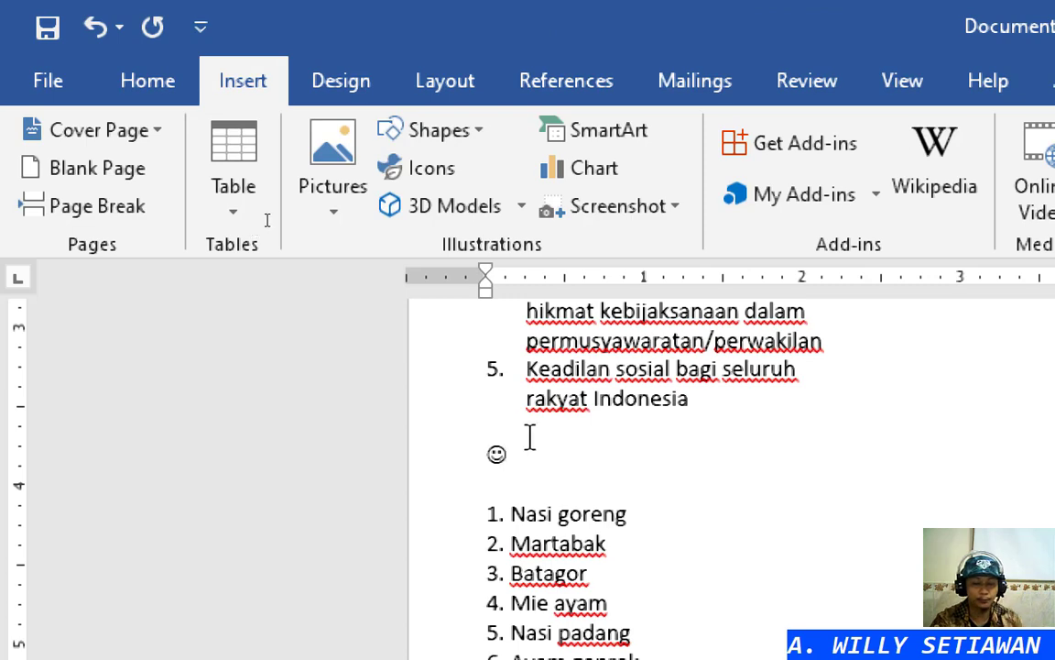
pyautogui.moveTo(486, 454); pyautogui.dragTo(546, 471)
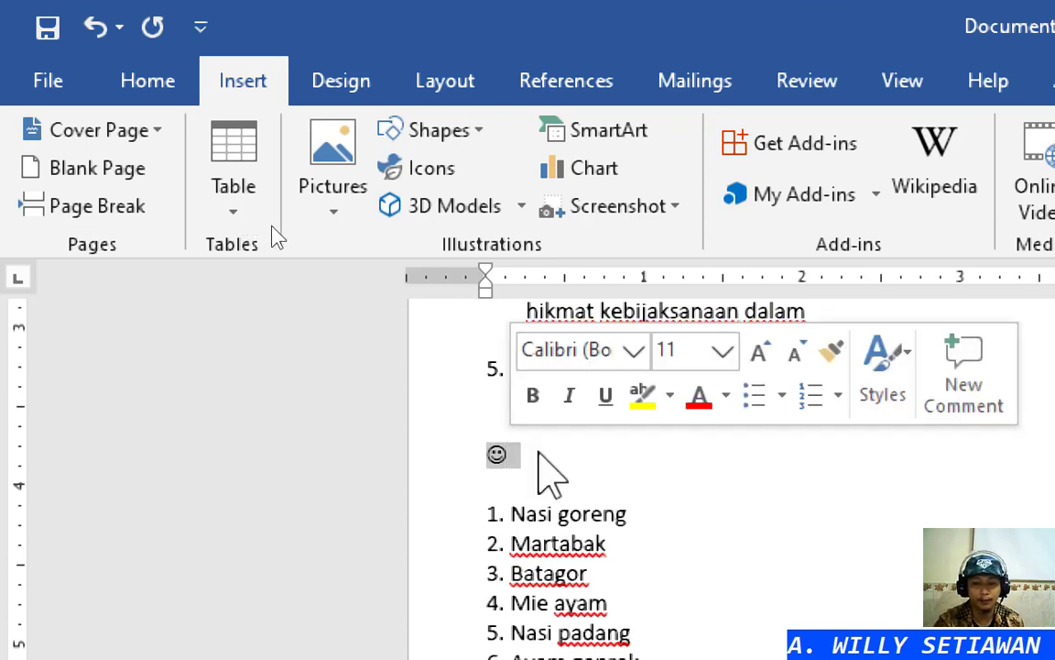
pyautogui.click(553, 477)
pyautogui.press('BackSpace')
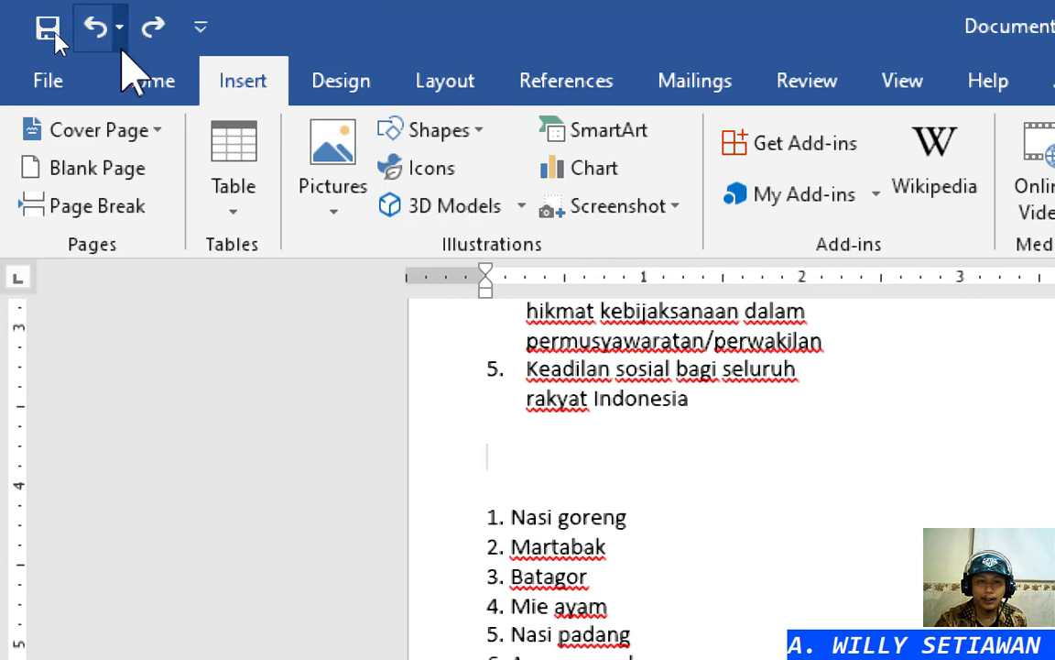
# Look through the numbering formats and the bullet library without applying any of them
pyautogui.click(139, 80)
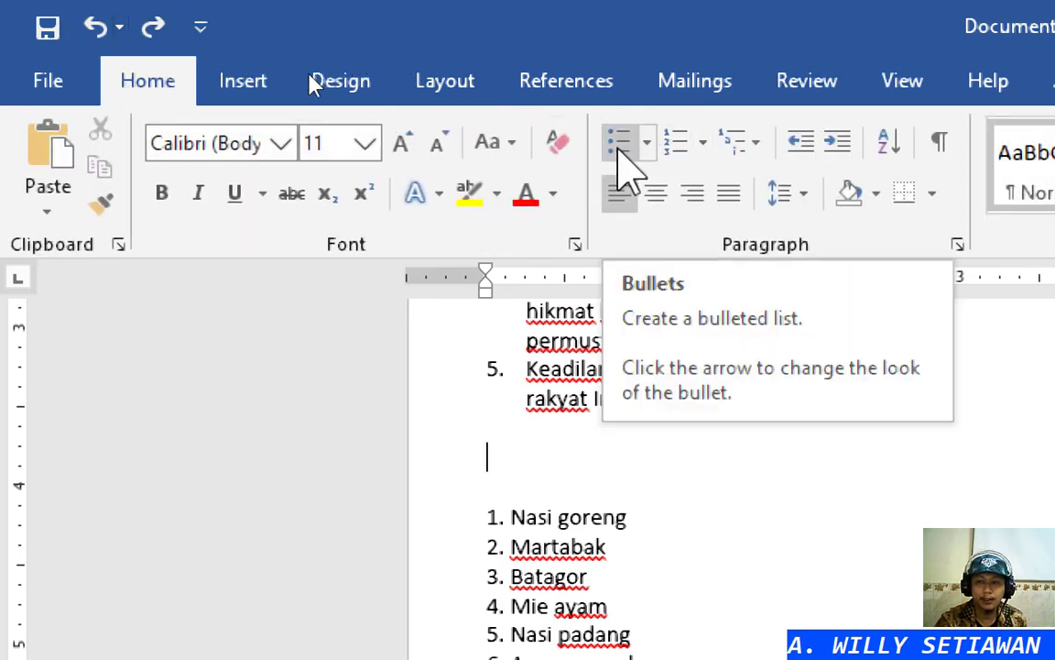
pyautogui.click(705, 144)
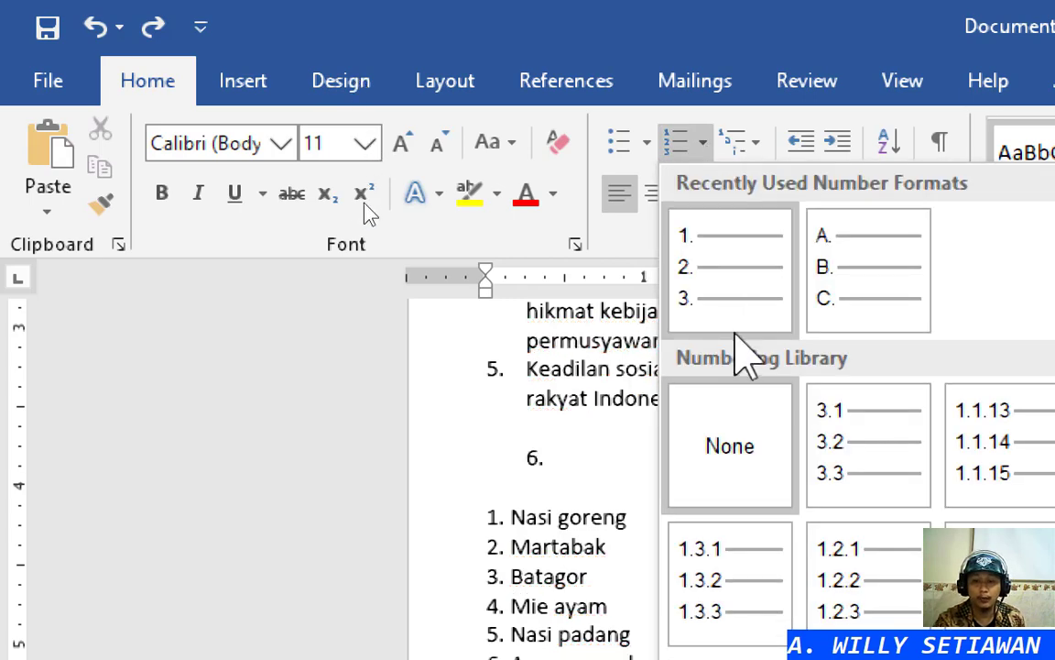
pyautogui.click(568, 494)
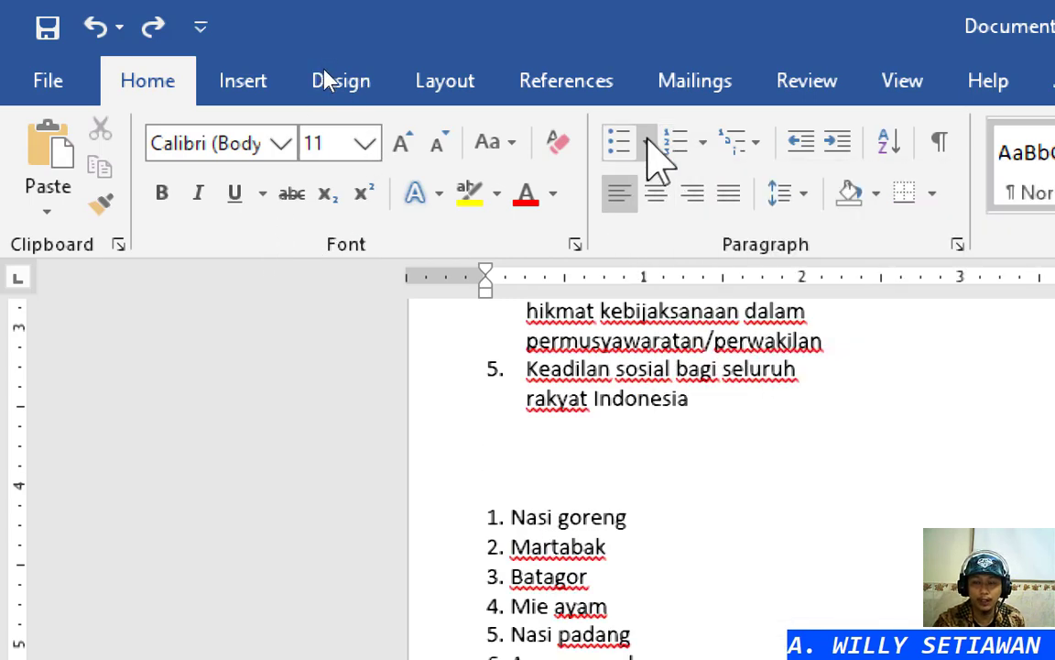
pyautogui.click(647, 144)
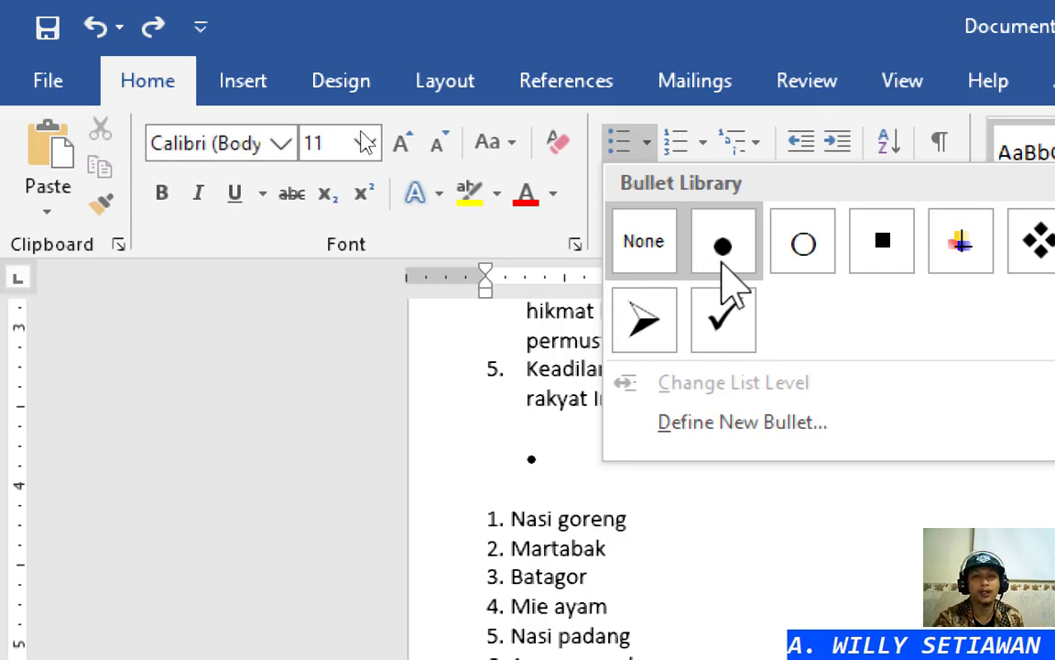
pyautogui.click(614, 36)
pyautogui.scroll(2, 532, 418)
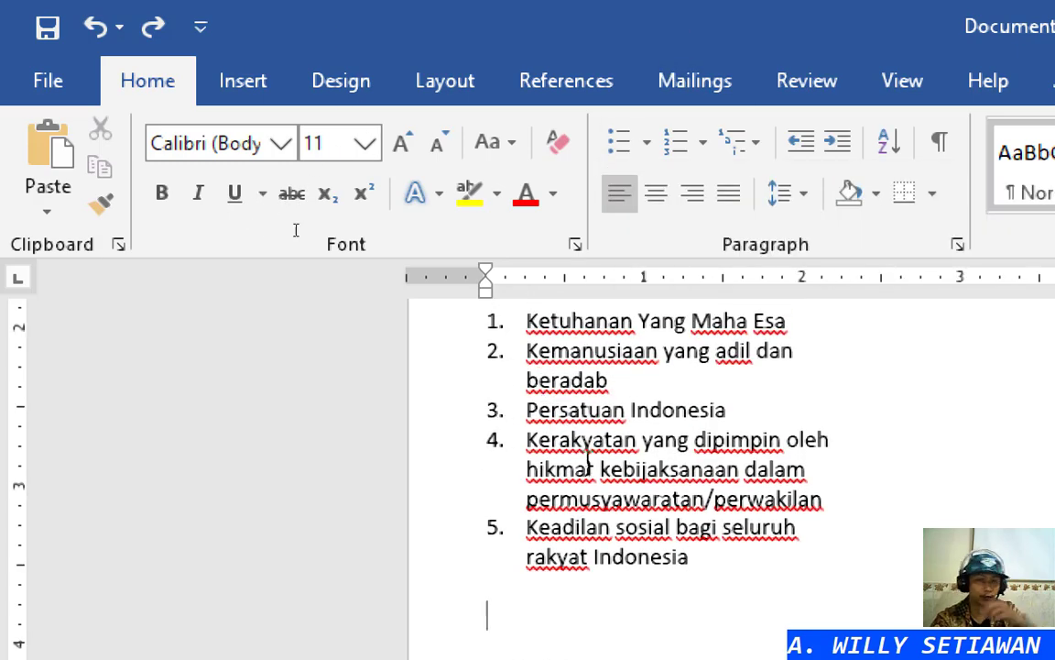
pyautogui.scroll(-3, 607, 555)
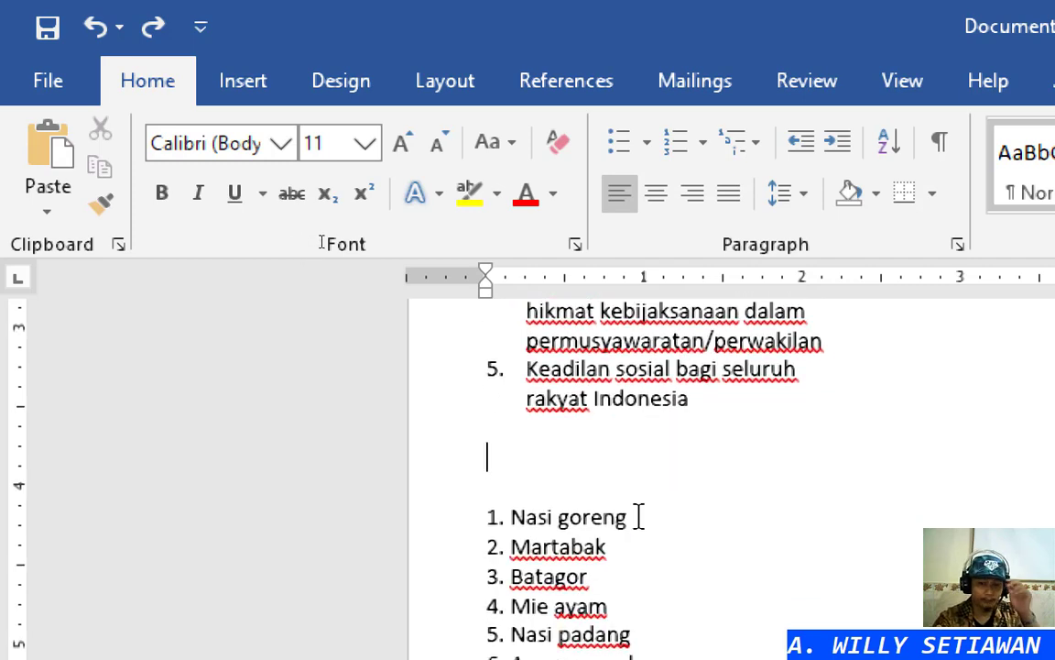
# Apply the check mark bullet to the blank line and shift its indent to align with the page's left margin
pyautogui.click(647, 142)
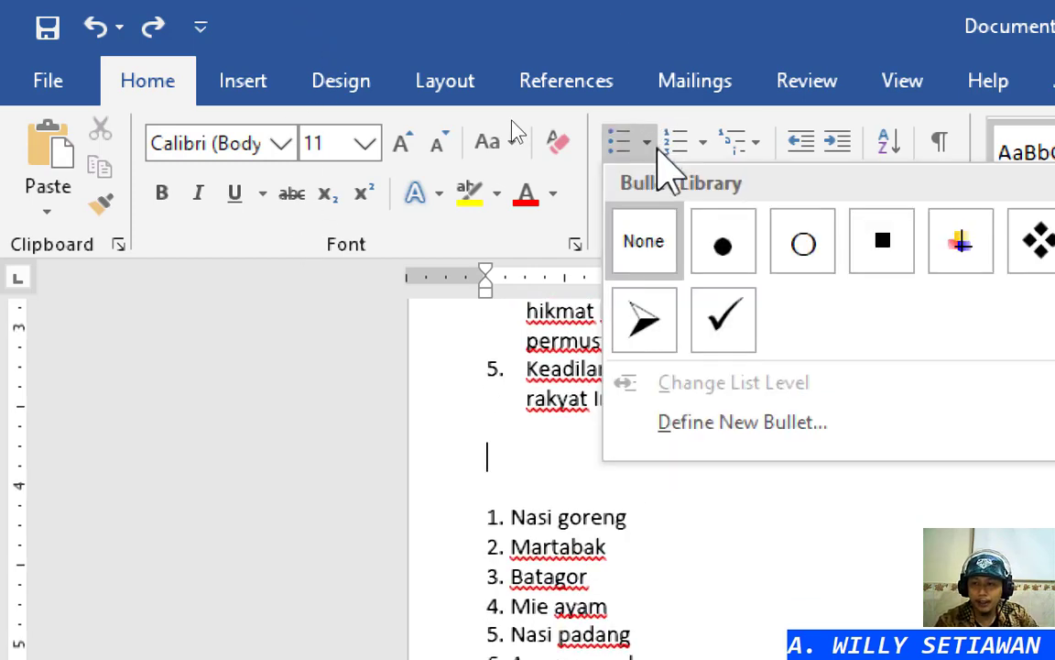
pyautogui.click(723, 318)
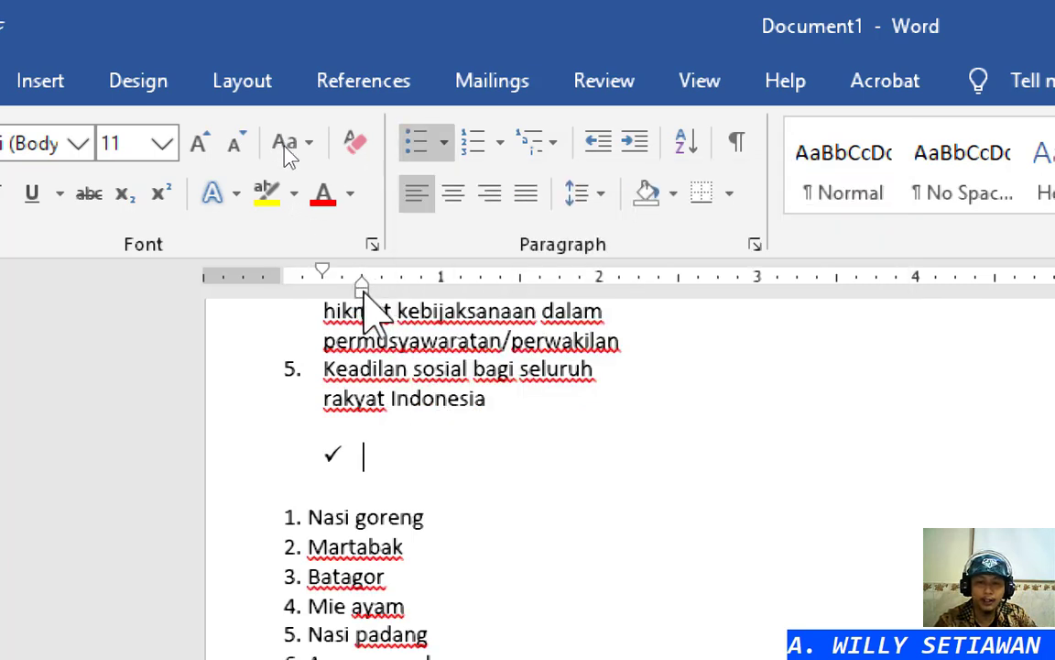
pyautogui.moveTo(365, 295); pyautogui.dragTo(325, 293)
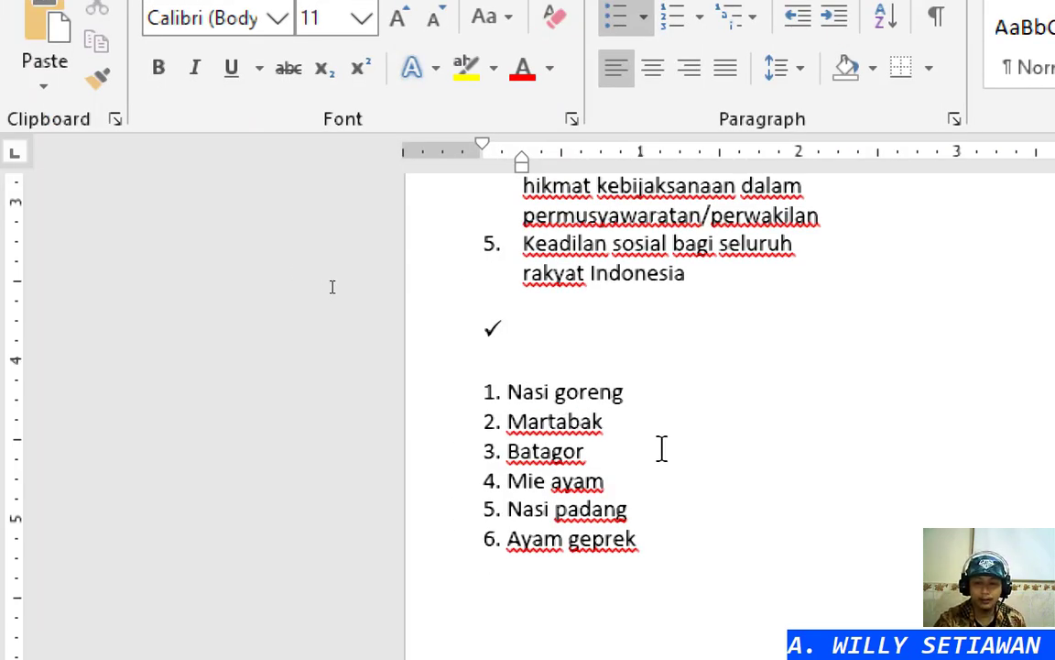
# Enter Nasi goreng and Martabak as the first two check mark items and start a third item
pyautogui.write('nasi goreng')
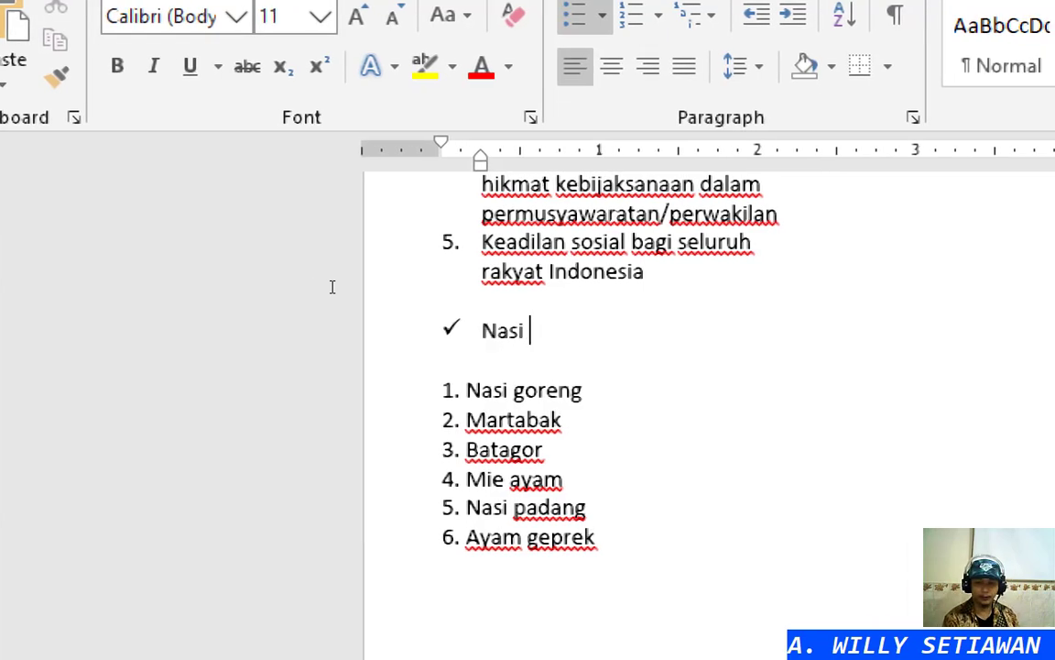
pyautogui.press('Return')
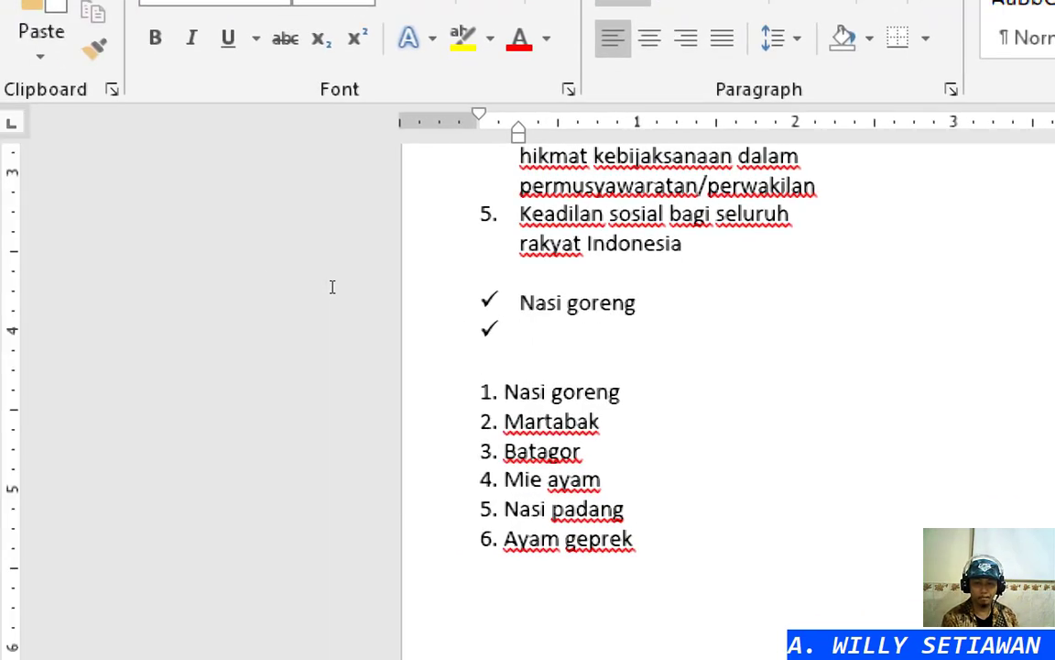
pyautogui.write('martabak')
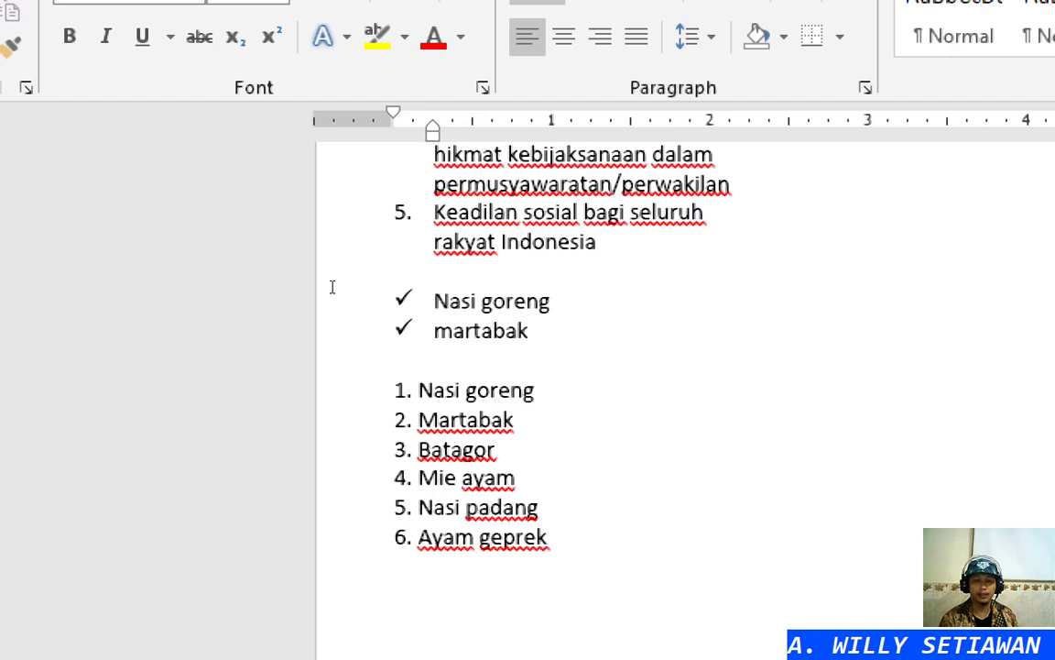
pyautogui.press('Return')
# Change the initial letters of the first two check mark items to lowercase, giving nasi goreng and martabak
pyautogui.press('Up')
pyautogui.press('Up')
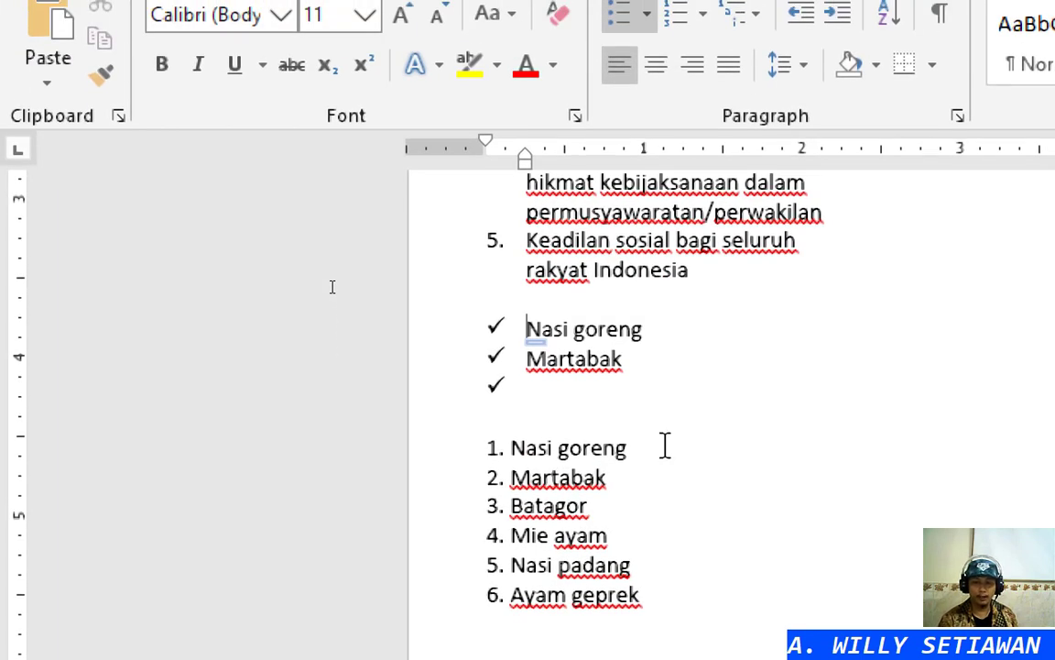
pyautogui.press('Delete')
pyautogui.write('n')
pyautogui.press('Down')
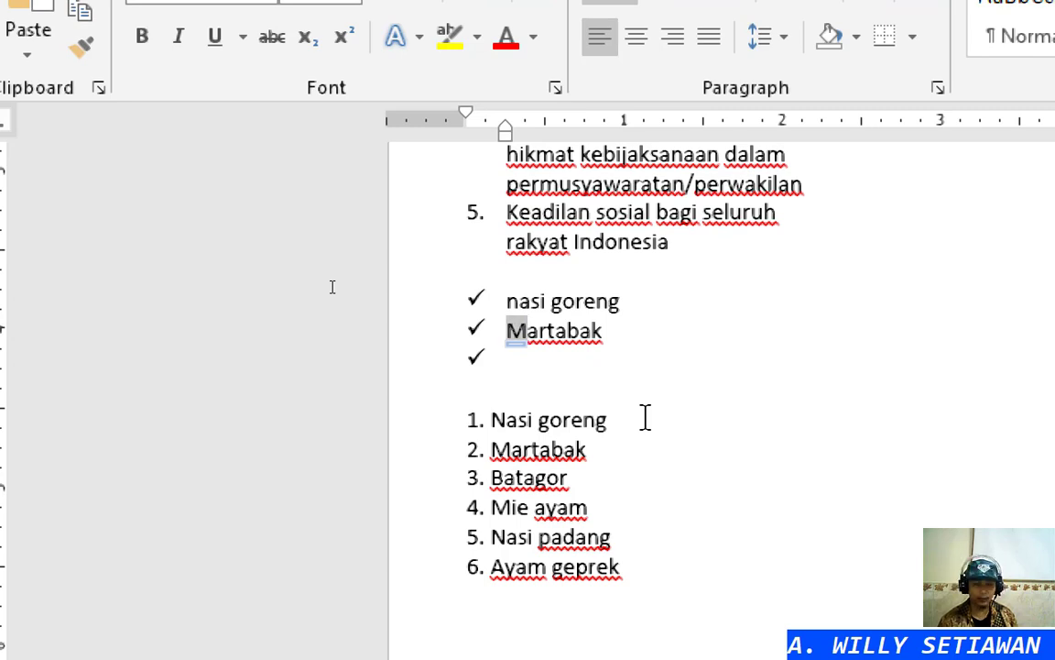
pyautogui.press('Delete')
pyautogui.write('m')
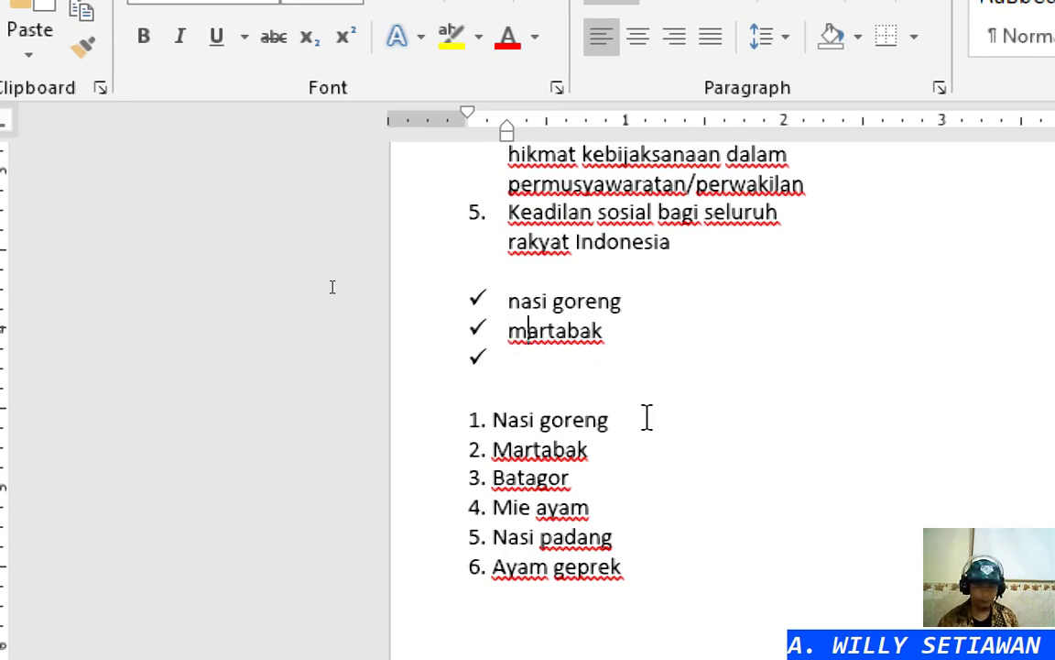
# Add batagor and nasi padang as the third and fourth check mark items
pyautogui.press('Down')
pyautogui.write('batagor')
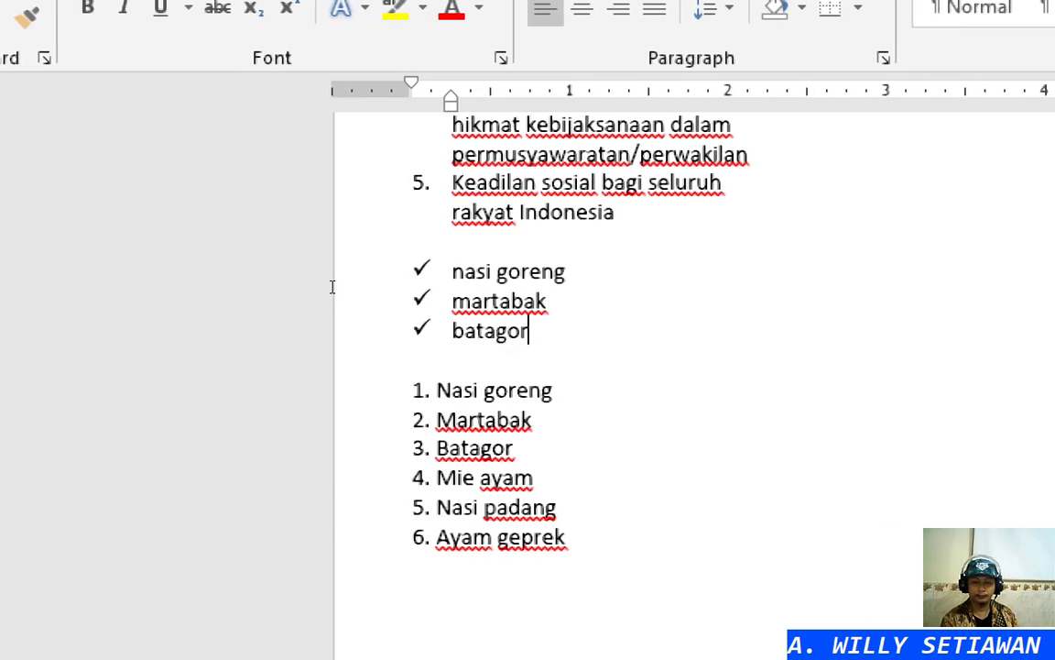
pyautogui.press('Return')
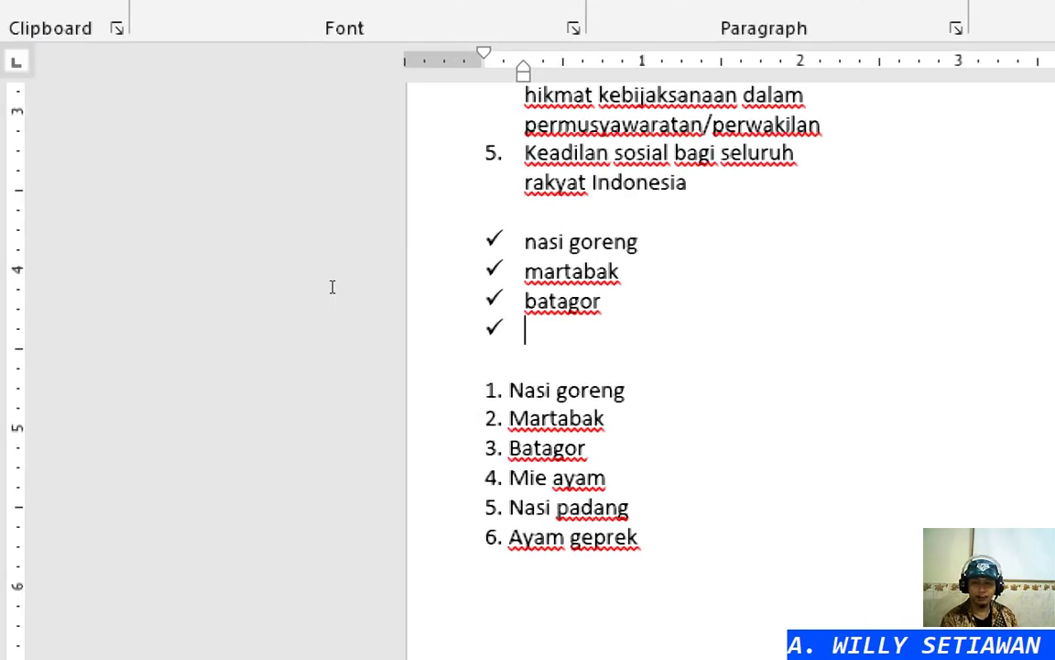
pyautogui.write('nasi padang')
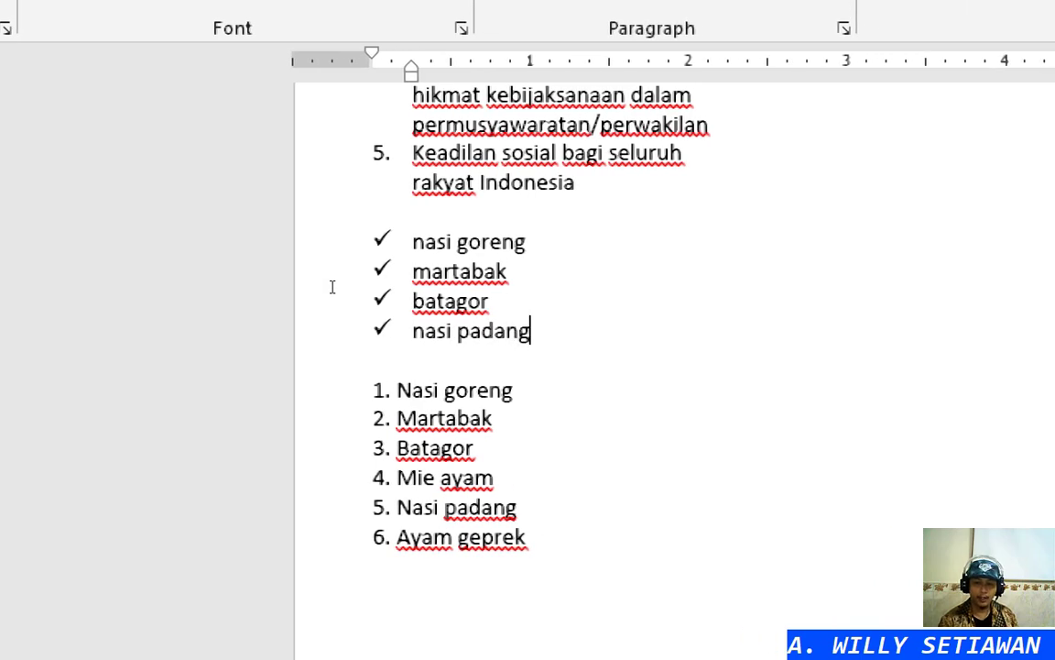
# Insert mie ayam as a new check mark item between batagor and nasi padang
pyautogui.press('Up')
pyautogui.press('Return')
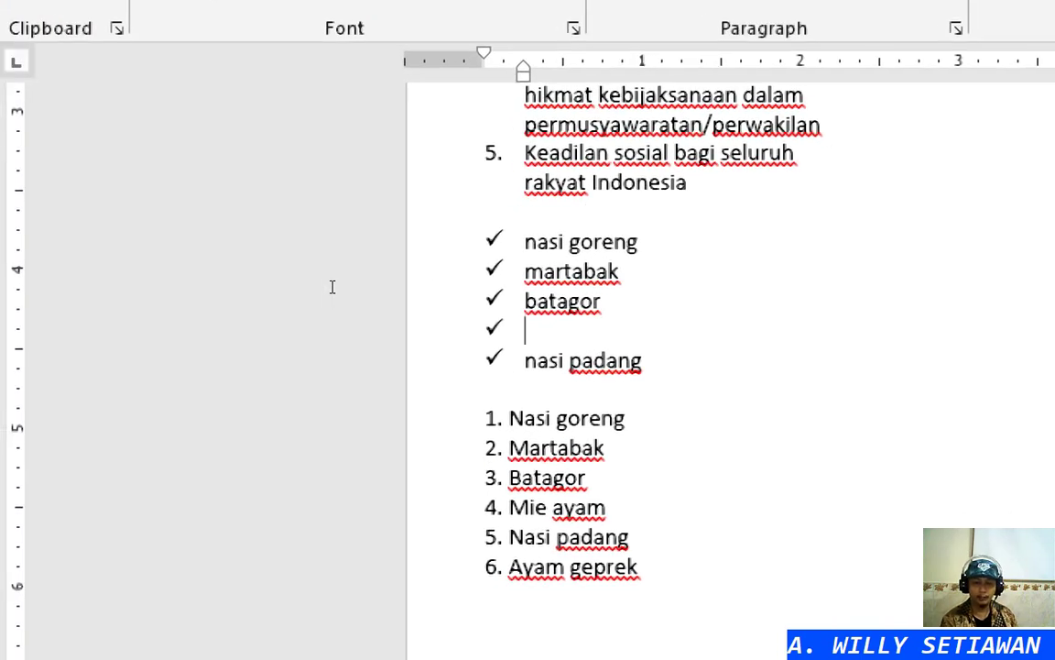
pyautogui.write('mie ayam')
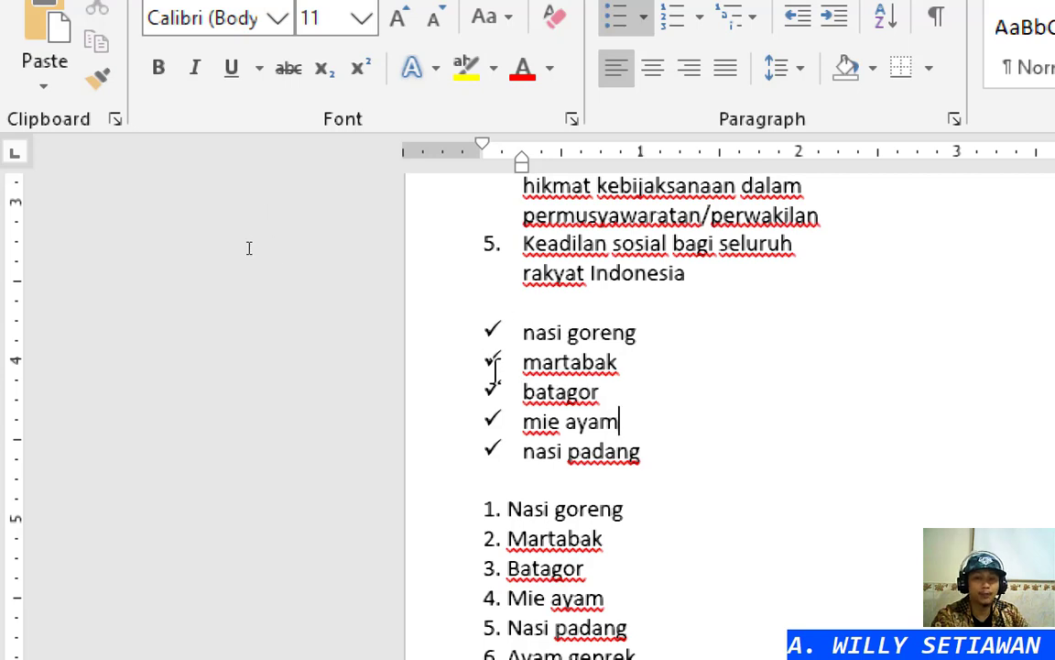
pyautogui.scroll(3, 271, 245)
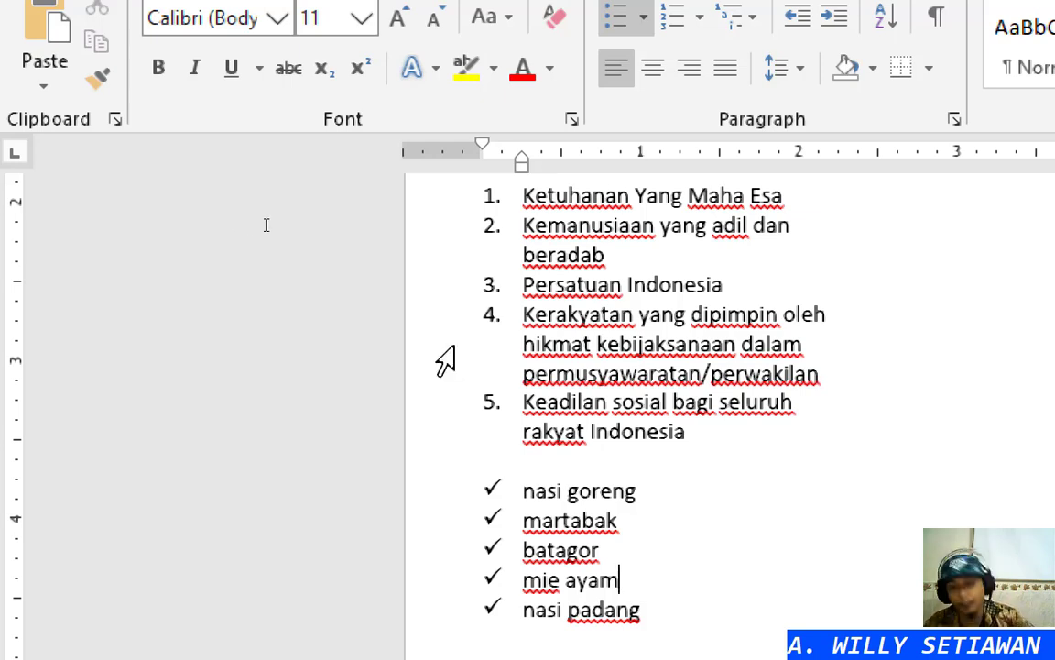
pyautogui.scroll(-1, 545, 316)
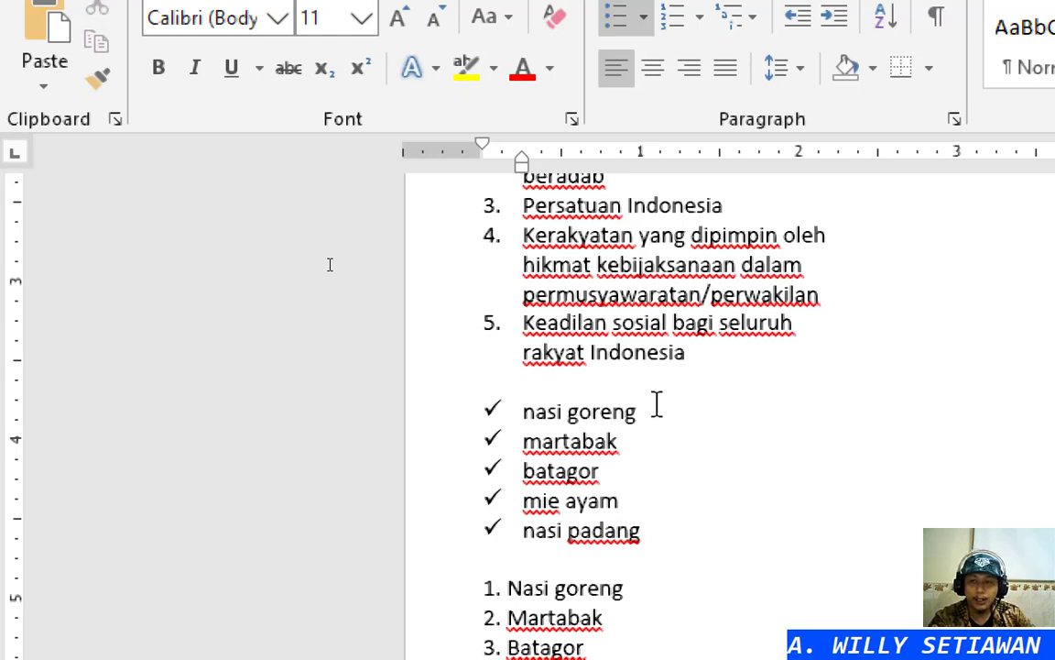
pyautogui.scroll(2, 657, 404)
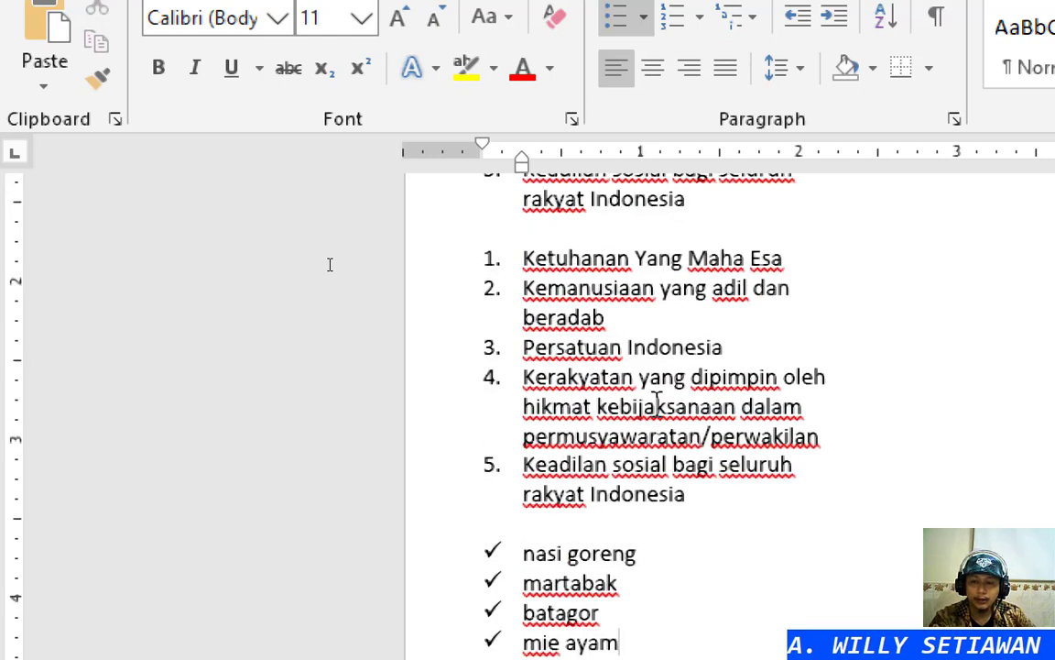
pyautogui.scroll(-3, 657, 404)
pyautogui.scroll(-2, 656, 404)
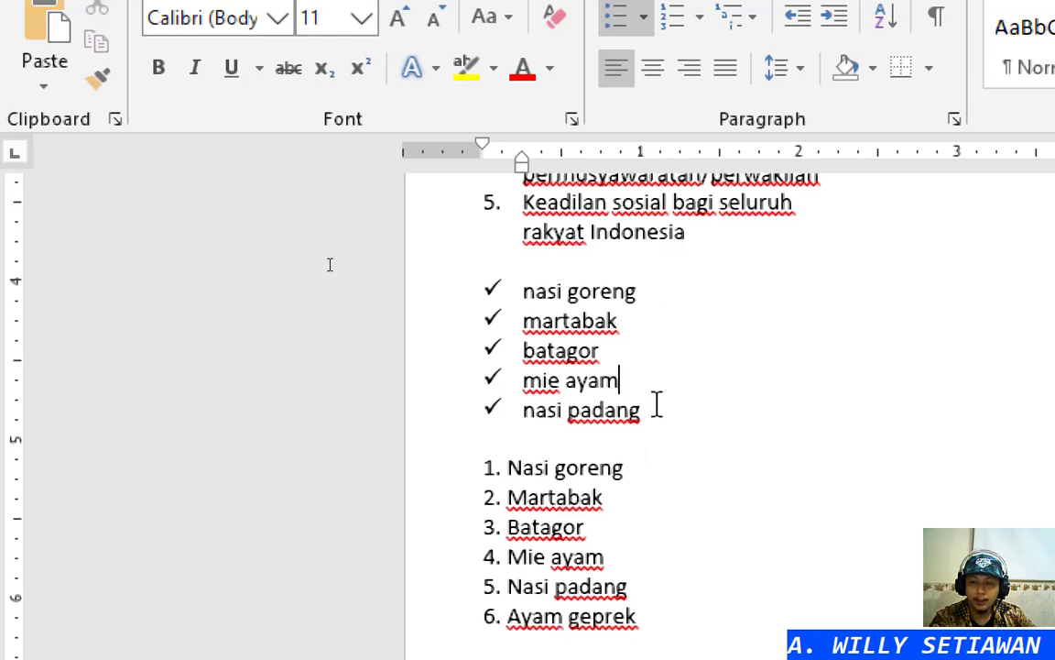
pyautogui.scroll(2, 657, 404)
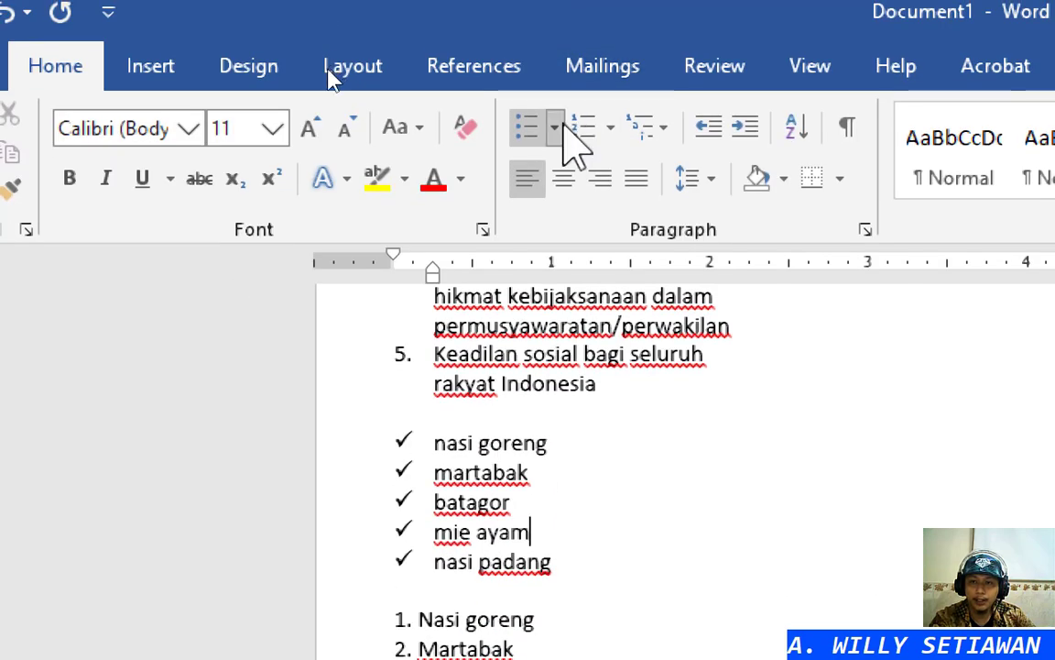
# Define the Wingdings smiley face (character code 74) as the new bullet for the check mark food list
pyautogui.click(555, 128)
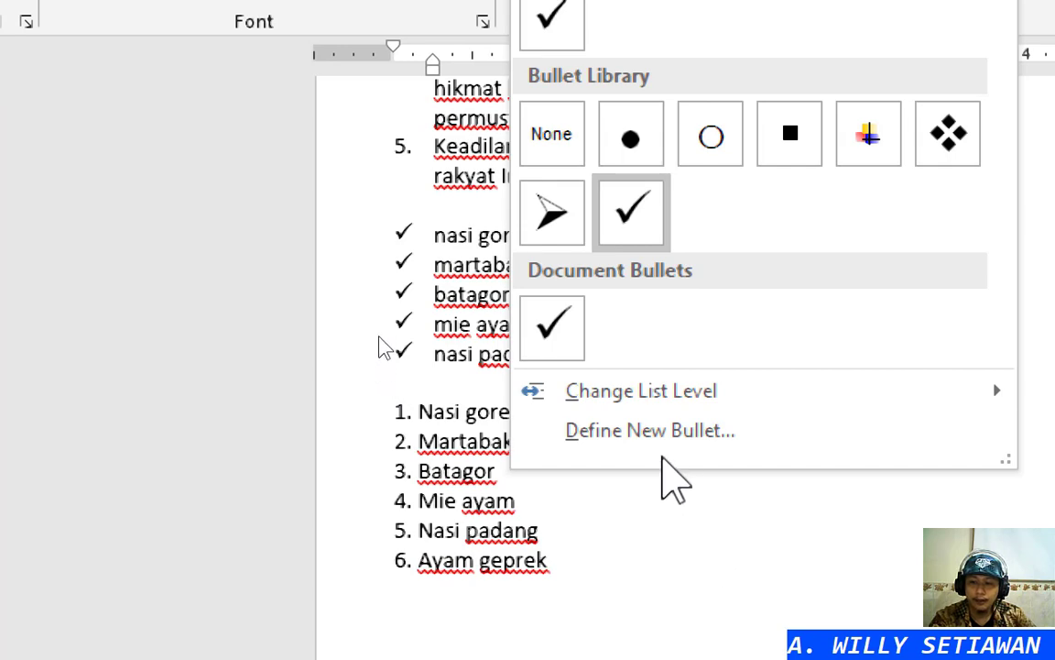
pyautogui.click(655, 431)
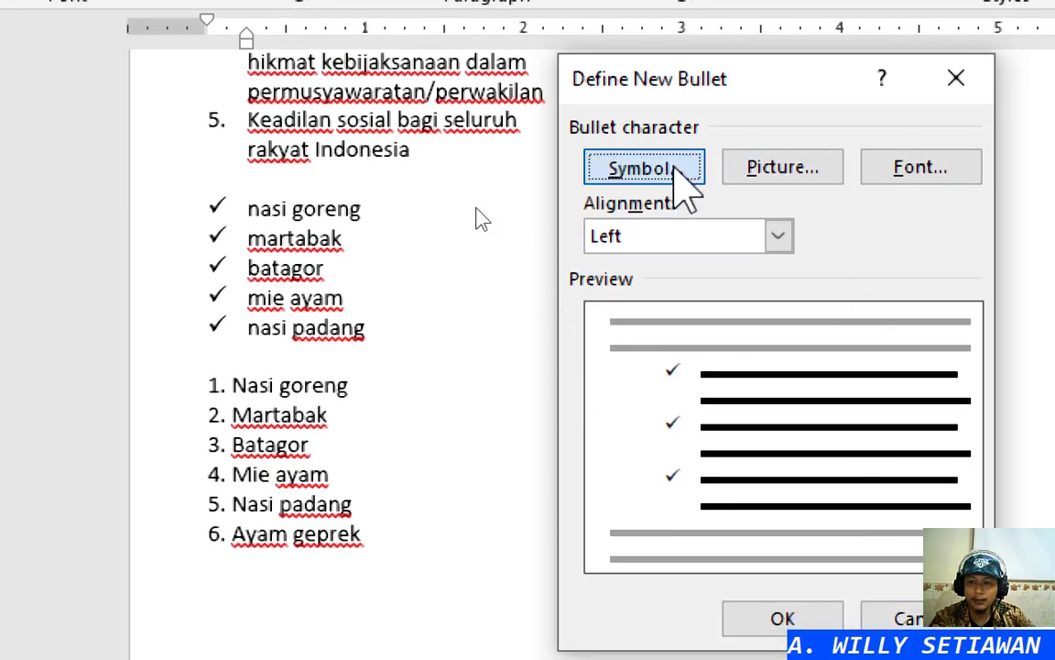
pyautogui.click(681, 168)
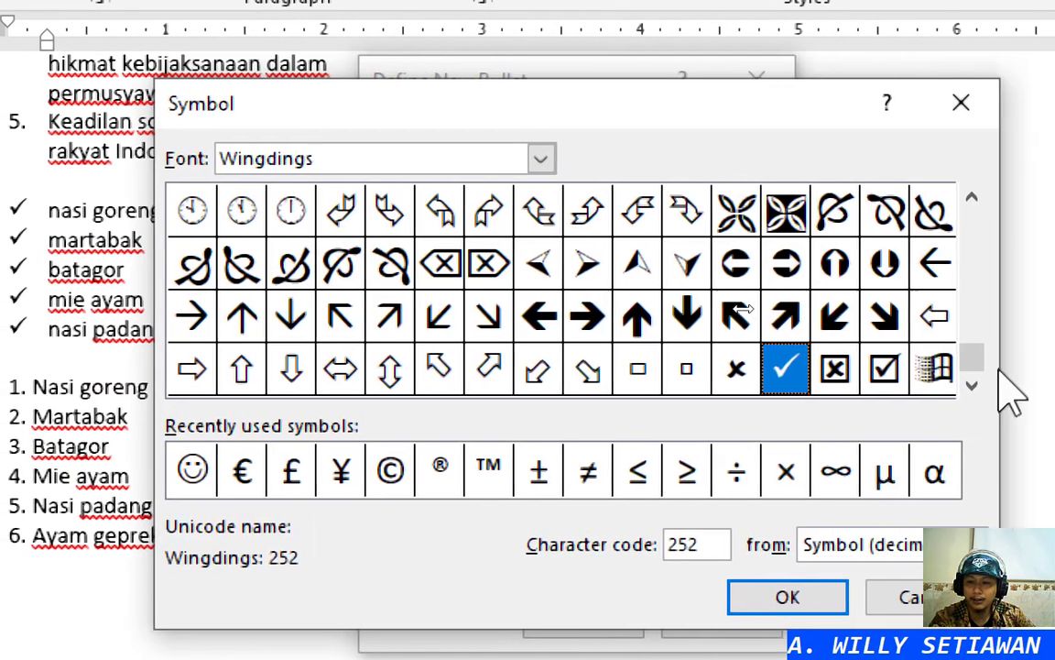
pyautogui.click(394, 475)
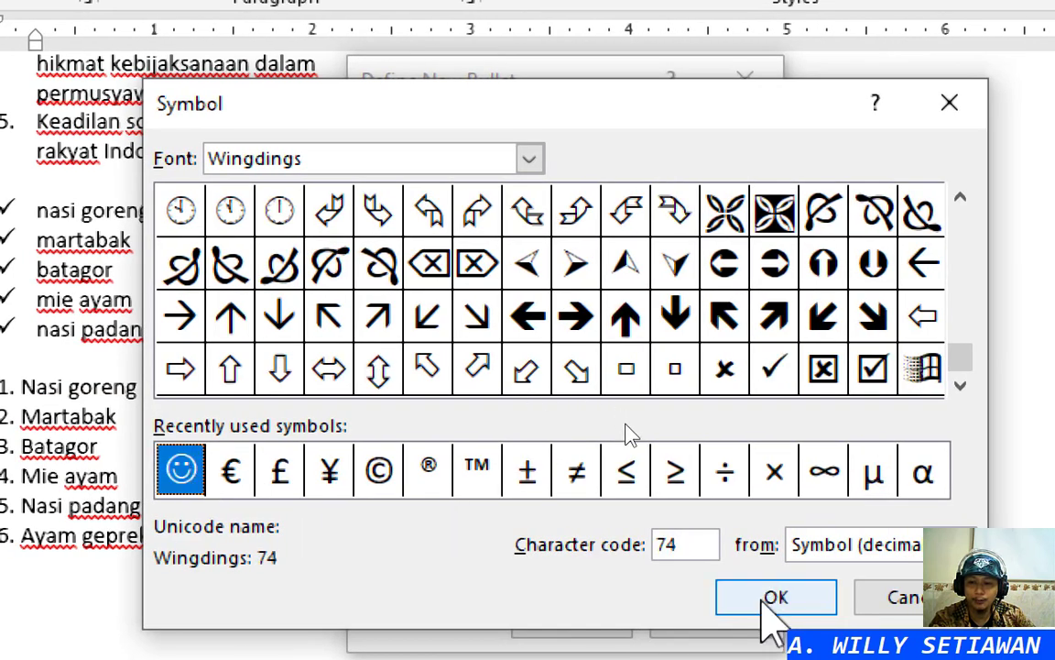
pyautogui.click(772, 597)
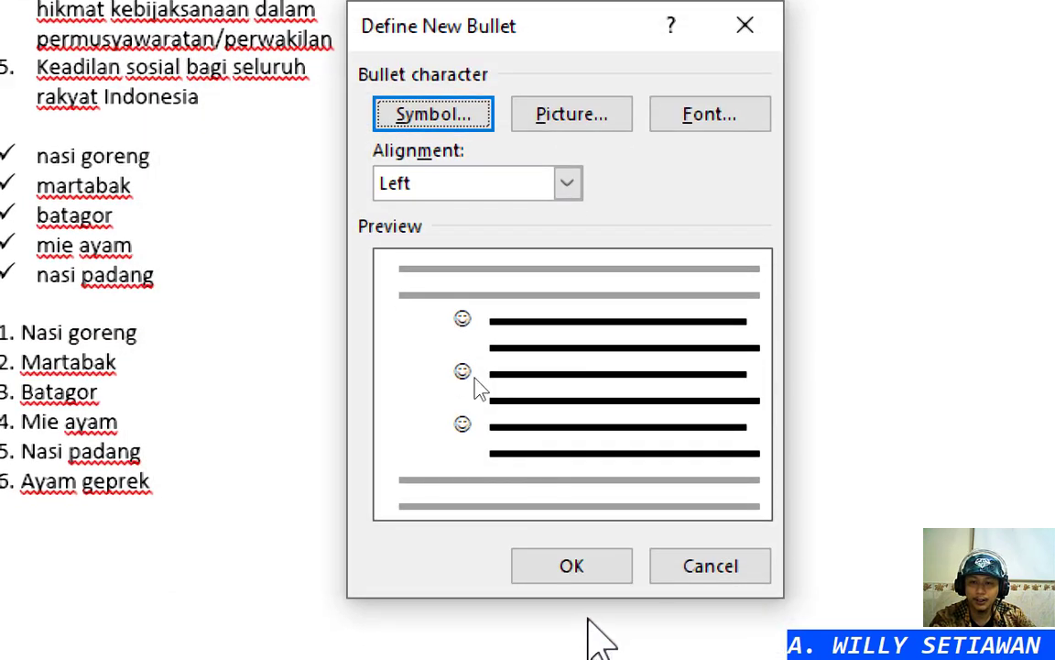
pyautogui.click(577, 620)
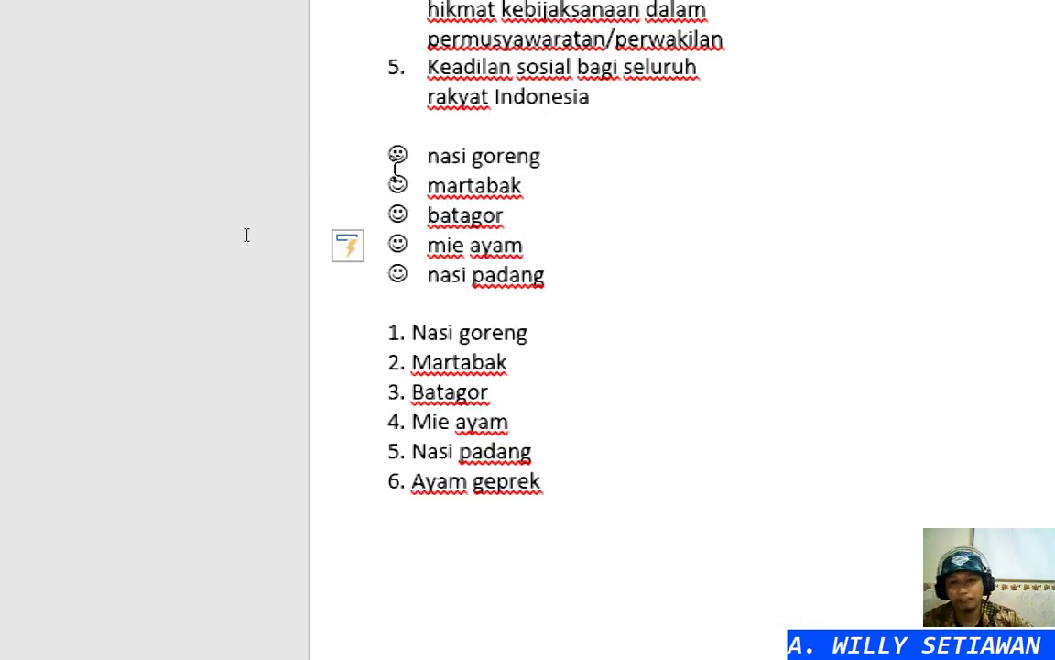
pyautogui.click(399, 154)
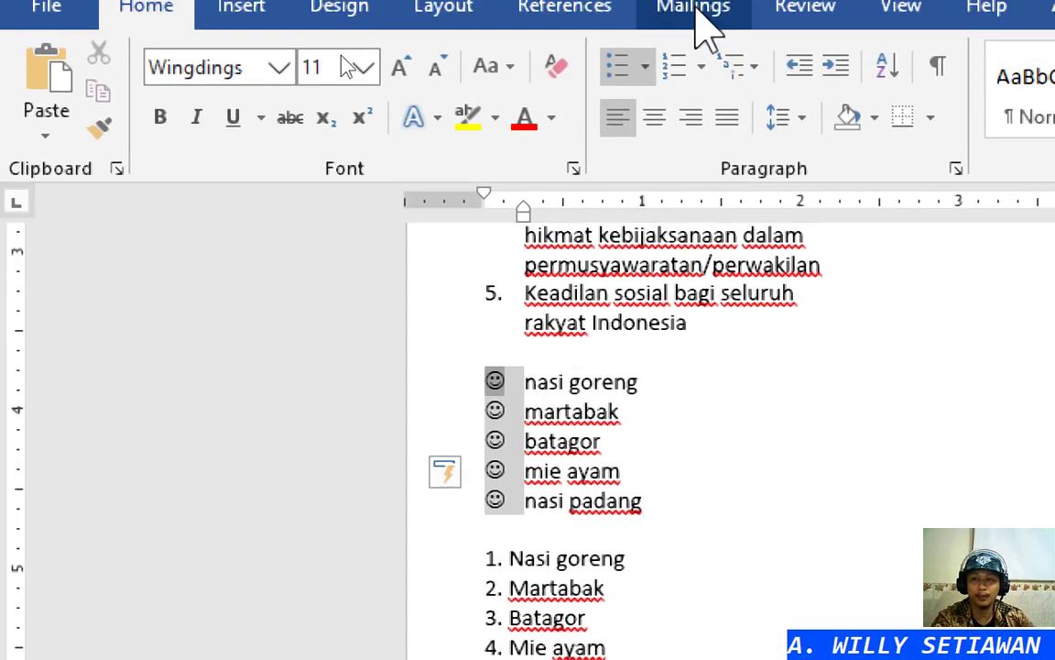
pyautogui.click(568, 394)
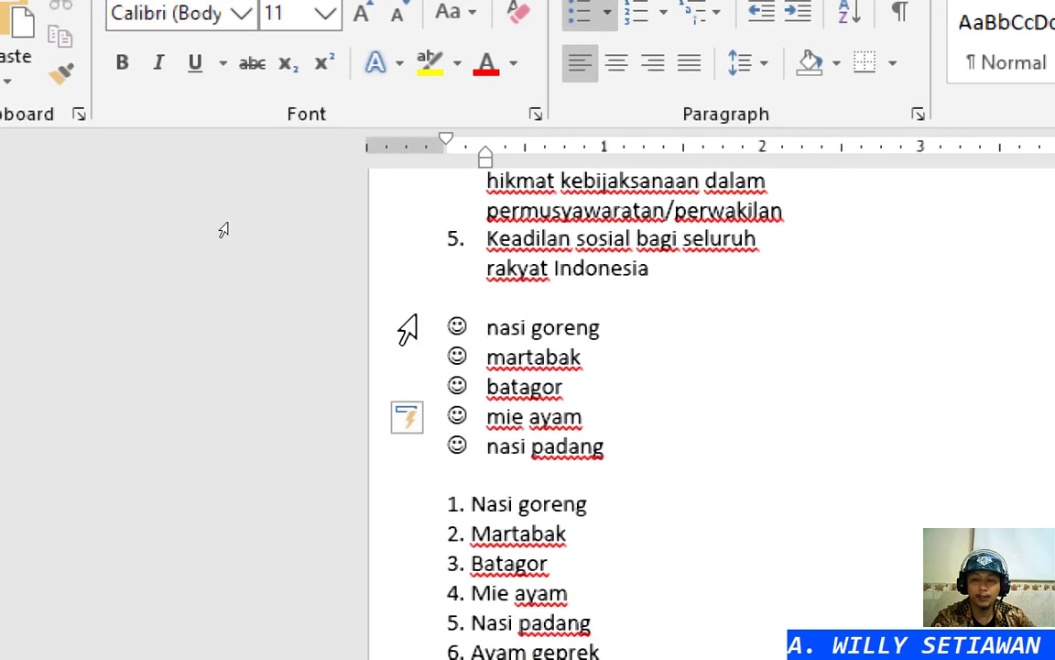
# Try to define a picture bullet for the five smiley items and view the Wingdings symbols offered as bullets
pyautogui.moveTo(446, 390); pyautogui.dragTo(444, 482)
pyautogui.moveTo(406, 424); pyautogui.dragTo(405, 452)
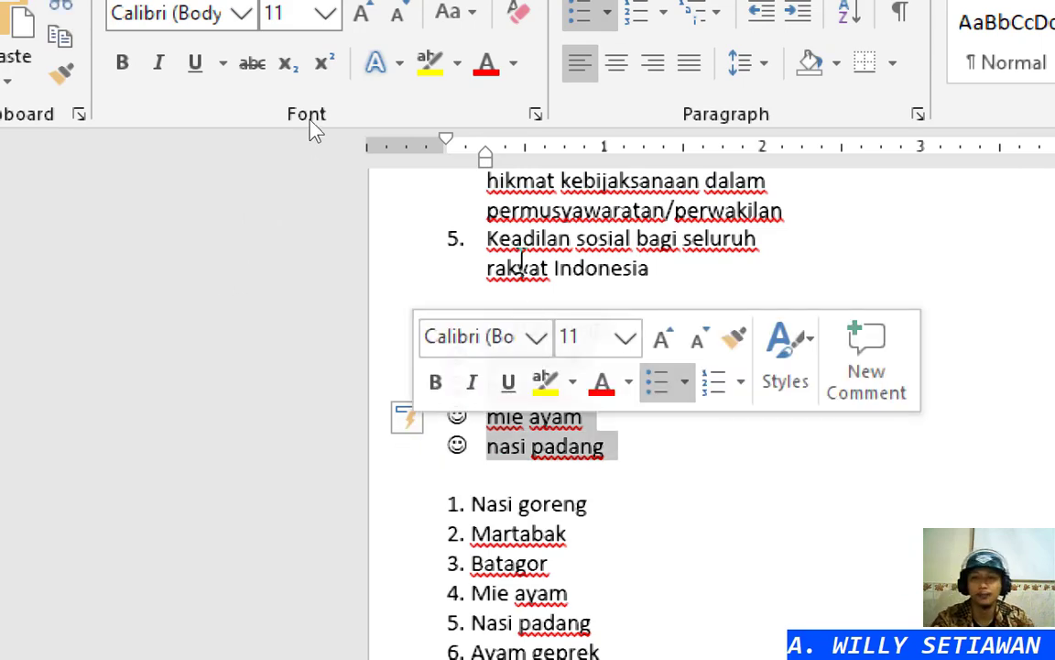
pyautogui.click(607, 14)
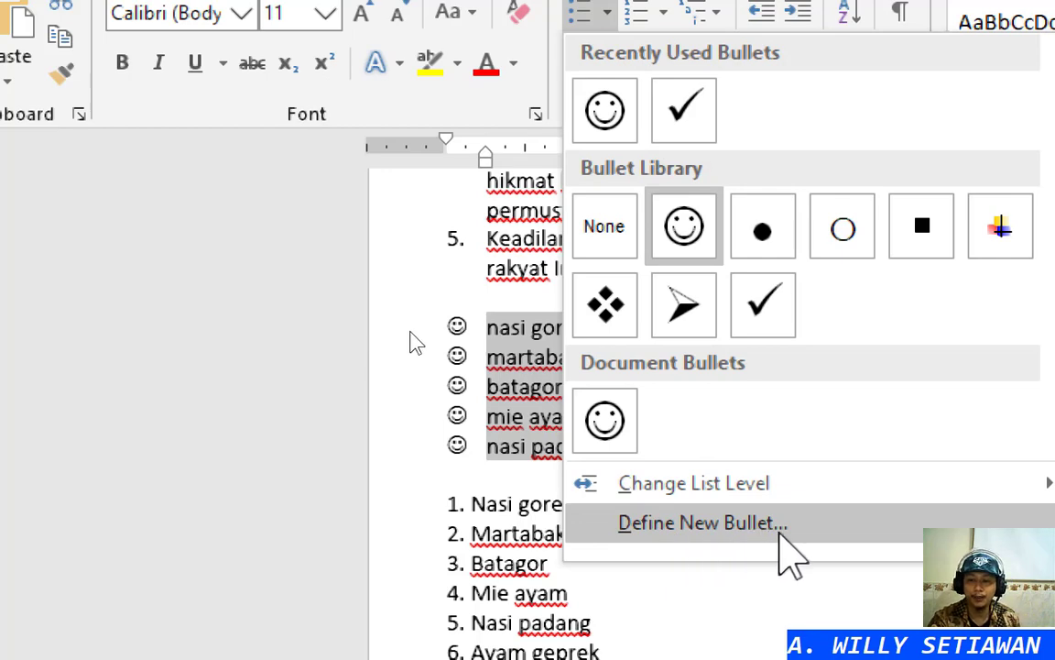
pyautogui.click(789, 535)
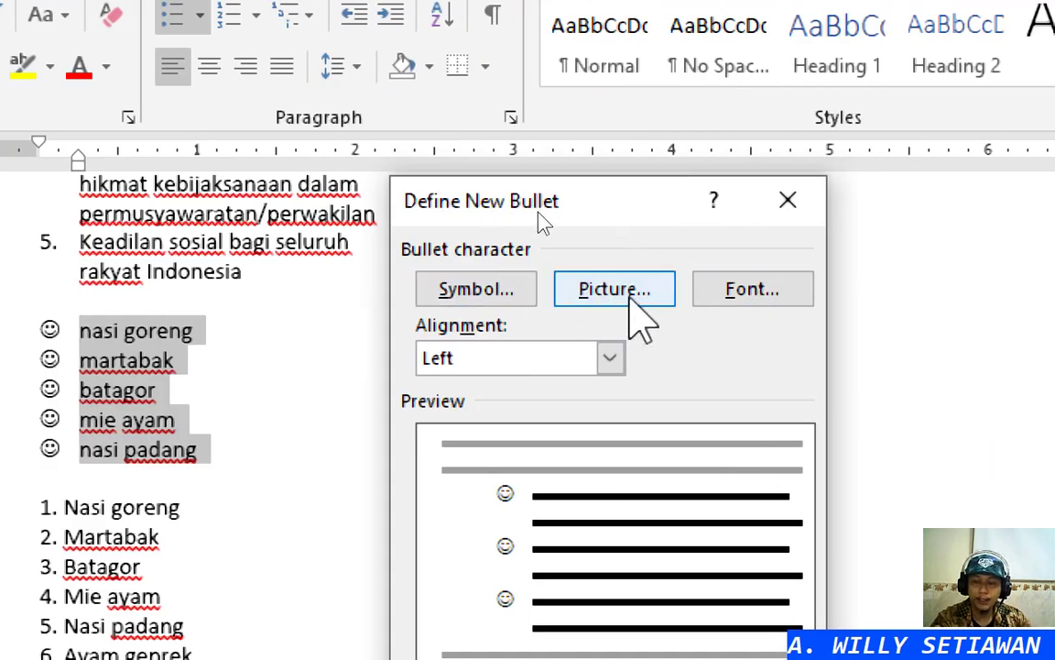
pyautogui.click(630, 297)
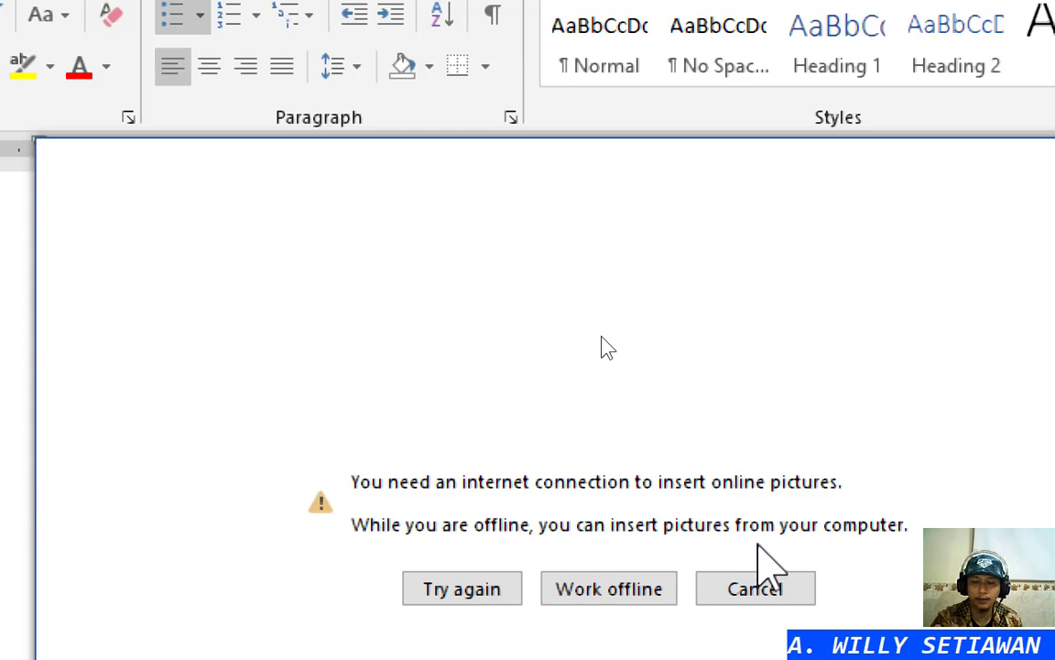
pyautogui.click(756, 586)
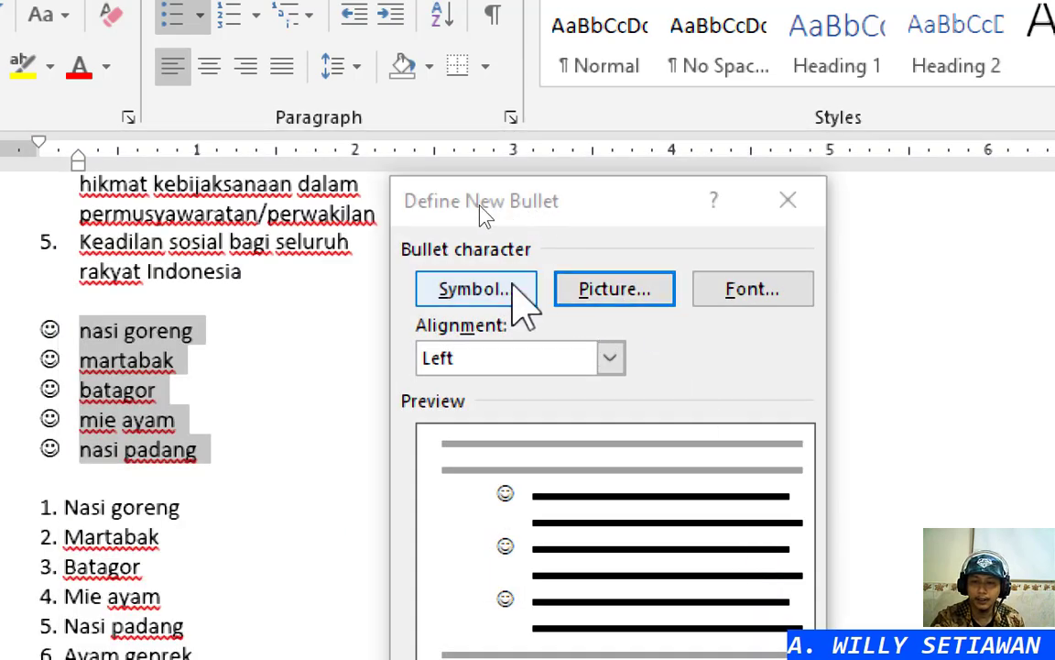
pyautogui.click(499, 286)
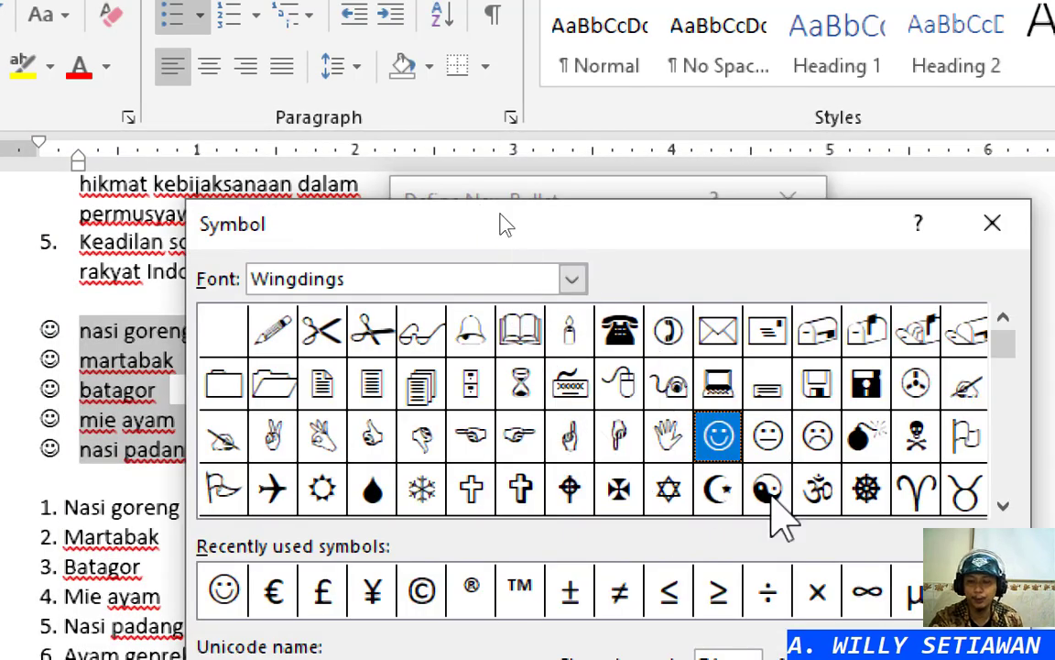
pyautogui.press('Return')
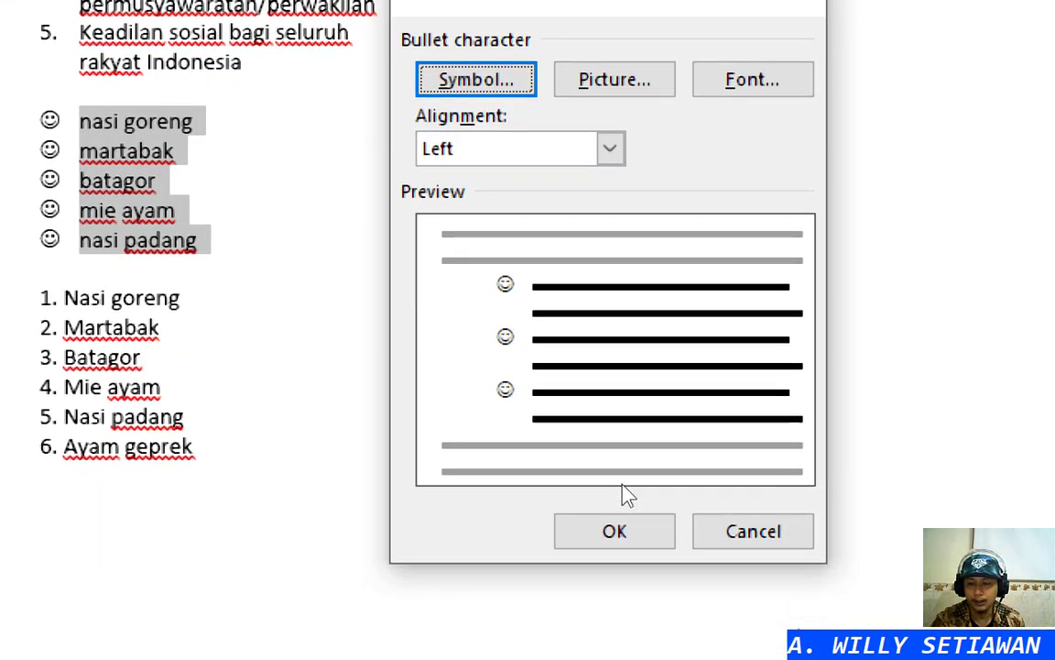
pyautogui.click(743, 527)
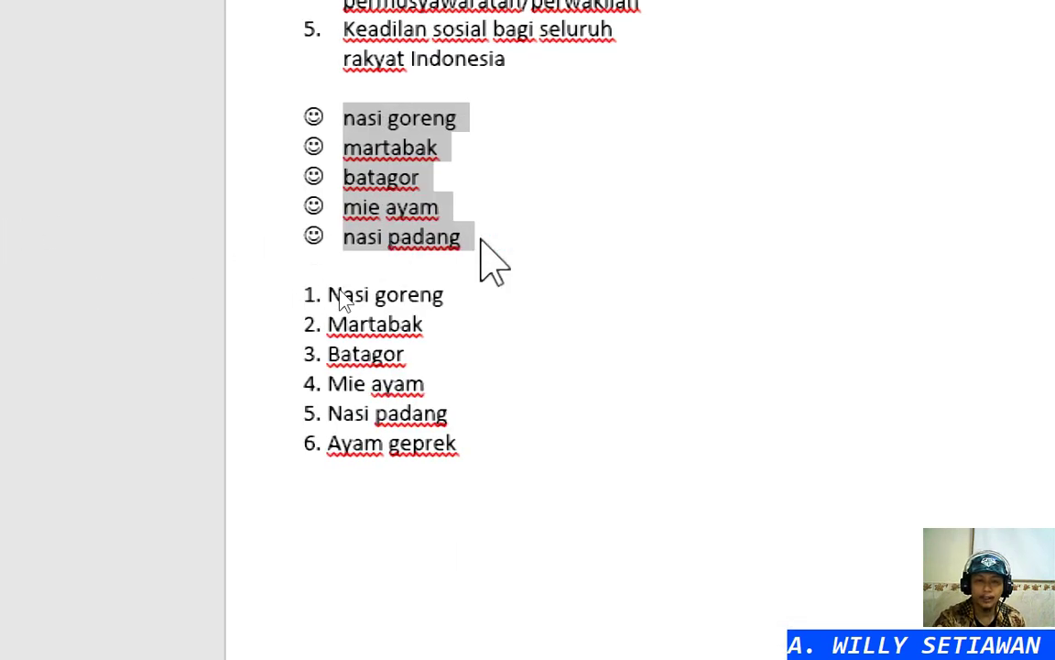
pyautogui.click(218, 237)
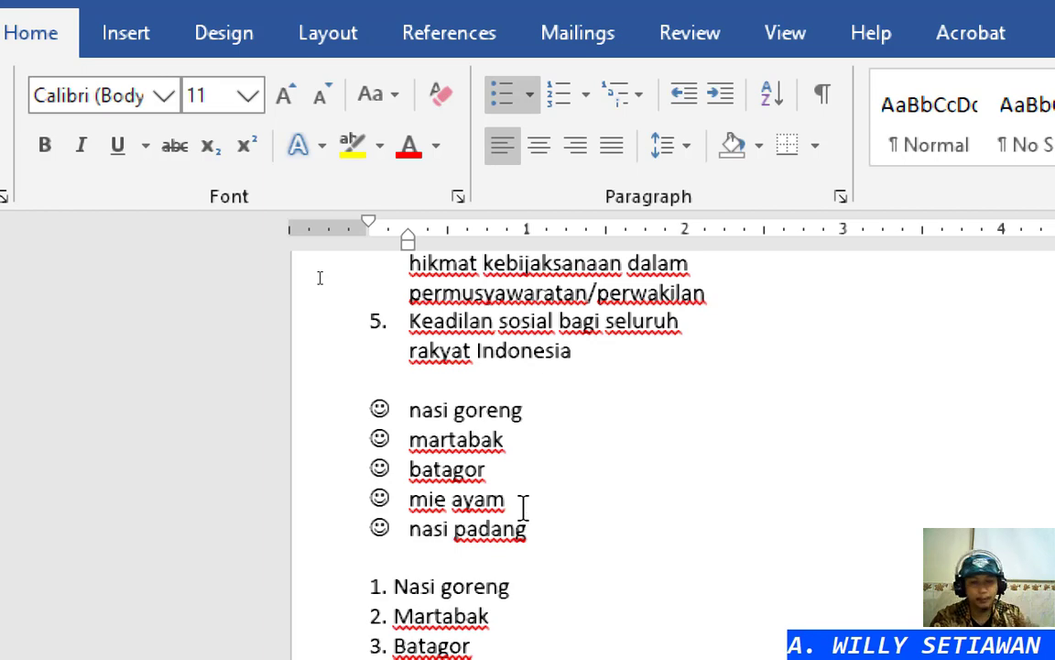
# Delete both numbered Pancasila lists above the smiley food list
pyautogui.scroll(3, 523, 506)
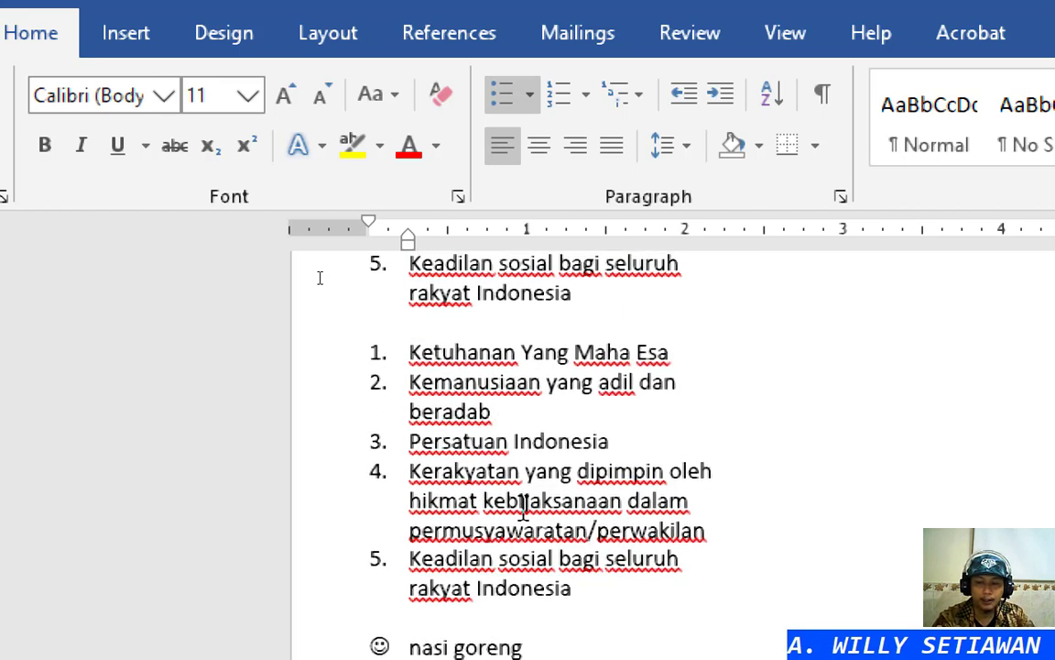
pyautogui.scroll(5, 523, 506)
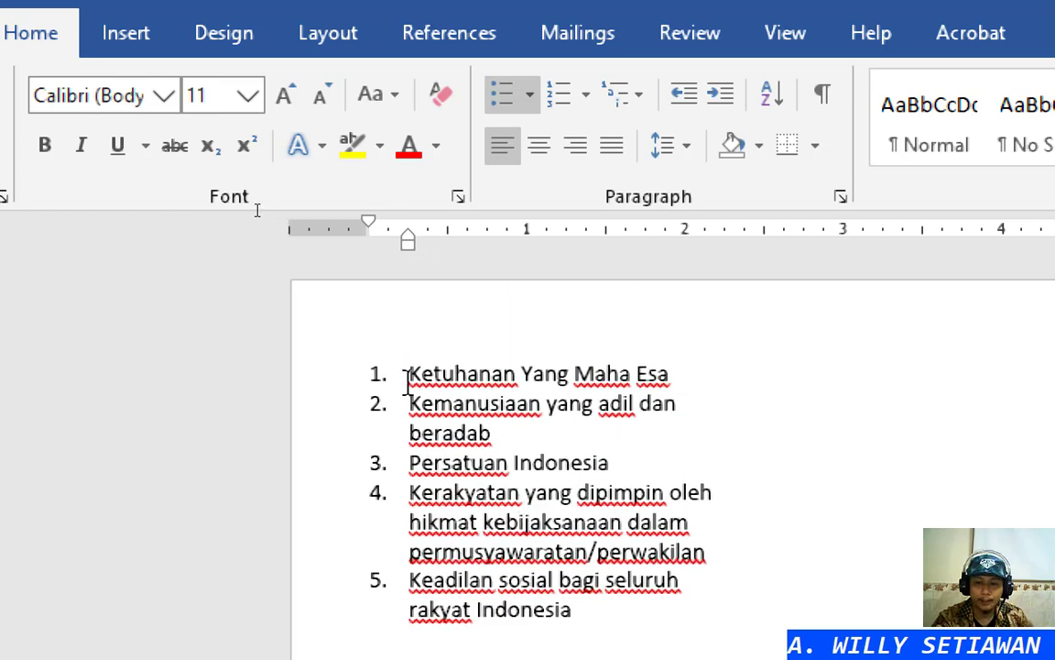
pyautogui.click(330, 376)
pyautogui.scroll(-3, 312, 266)
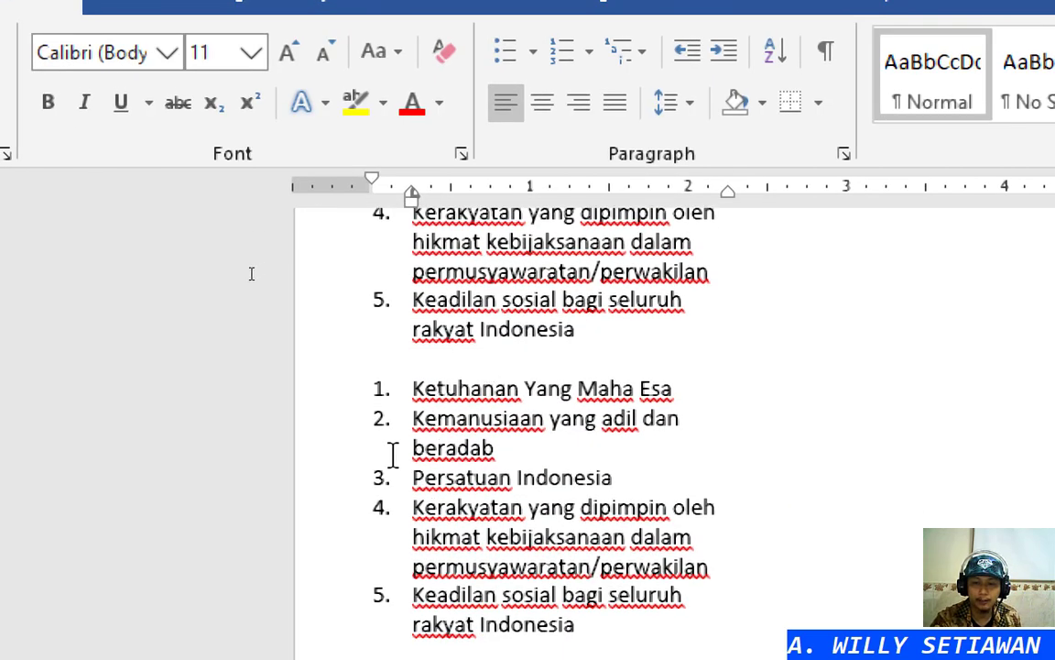
pyautogui.scroll(-2, 387, 458)
pyautogui.keyDown('shift'); pyautogui.click(305, 463); pyautogui.keyUp('shift')
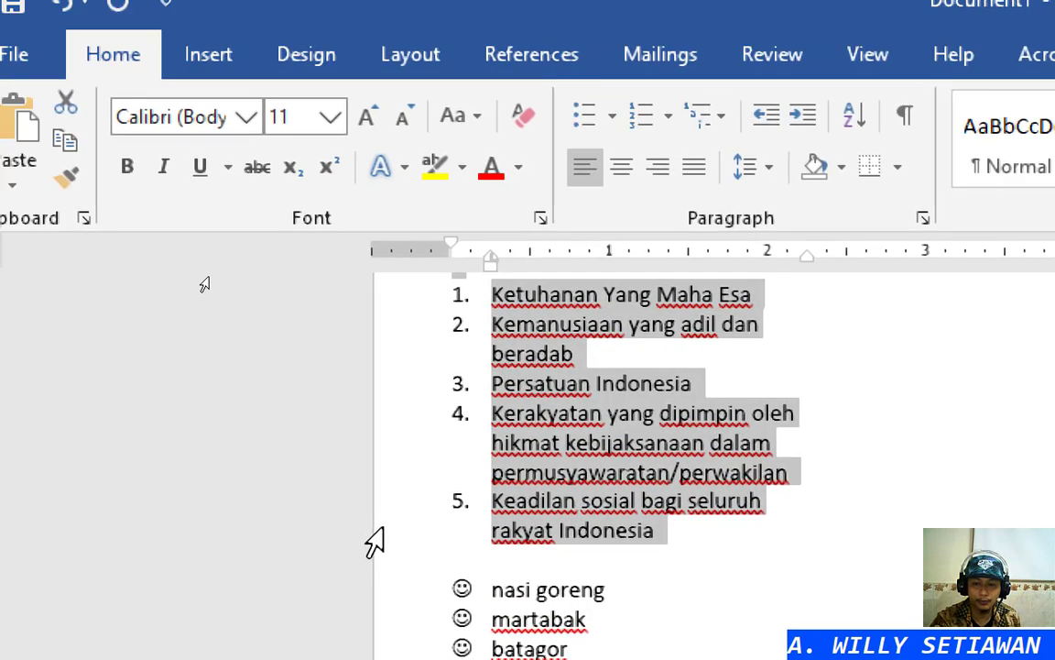
pyautogui.press('Delete')
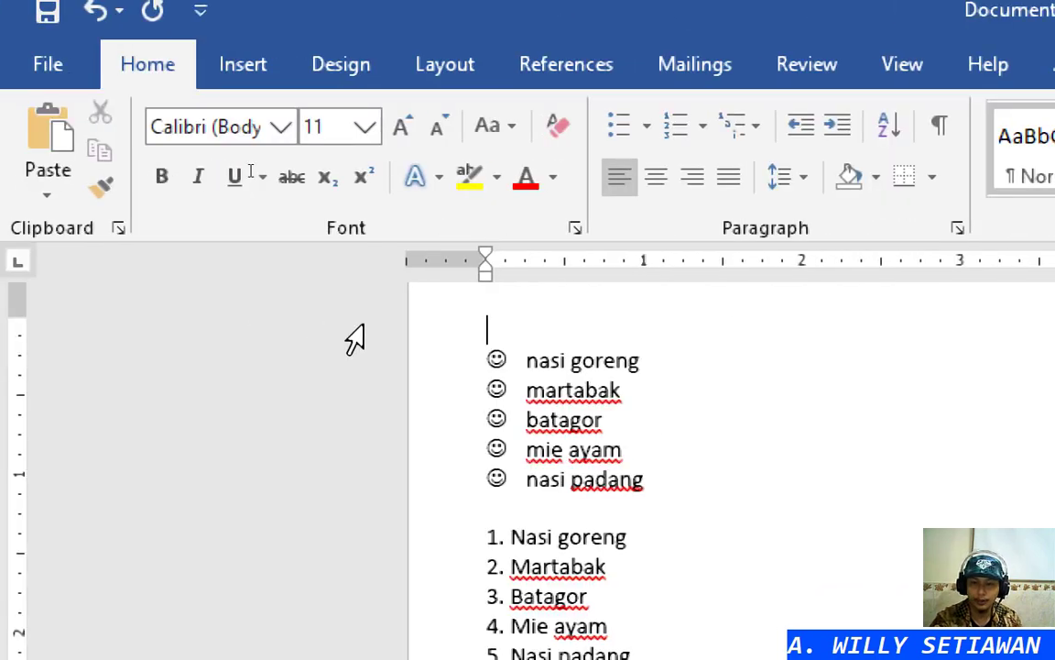
# Apply the automatic 1. 2. 3. number format to the six manually numbered food items, Nasi goreng through Ayam geprek
pyautogui.scroll(-2, 641, 403)
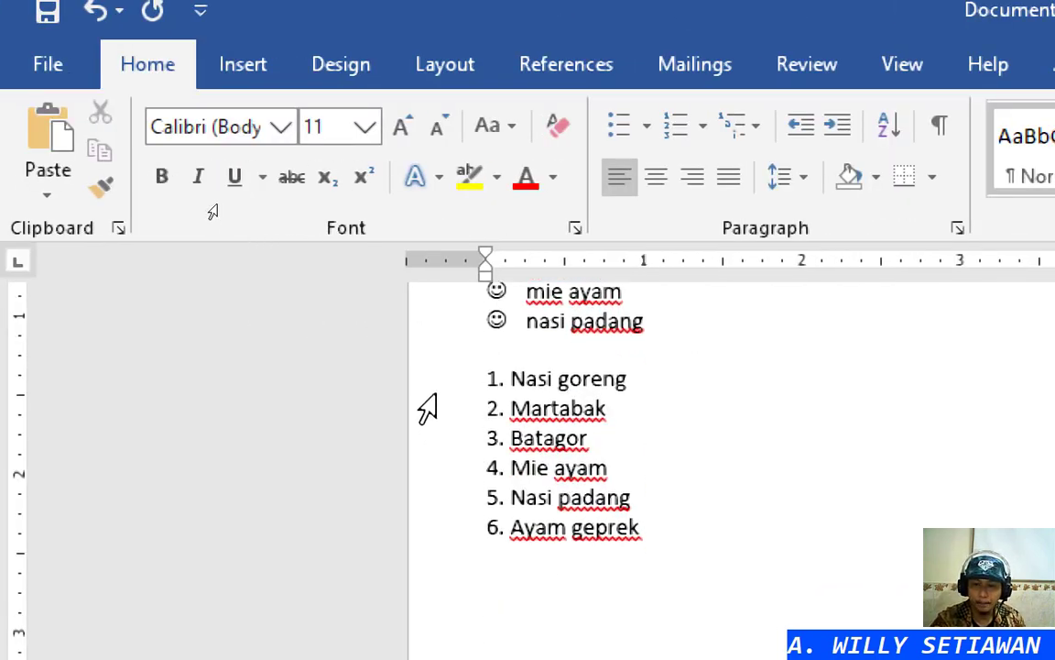
pyautogui.moveTo(430, 394); pyautogui.dragTo(432, 541)
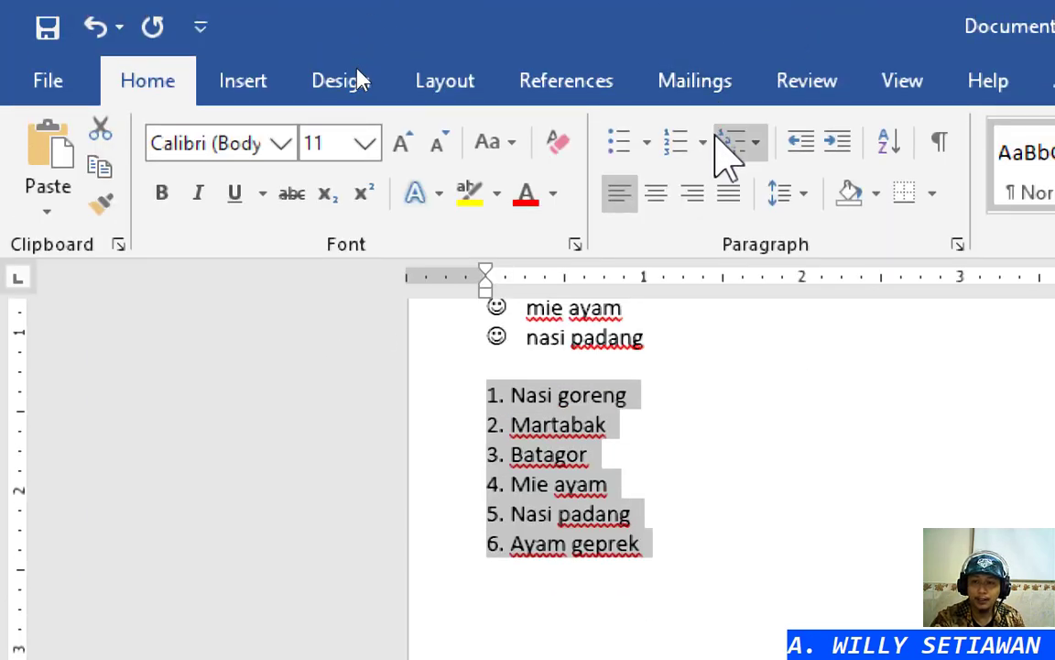
pyautogui.click(706, 53)
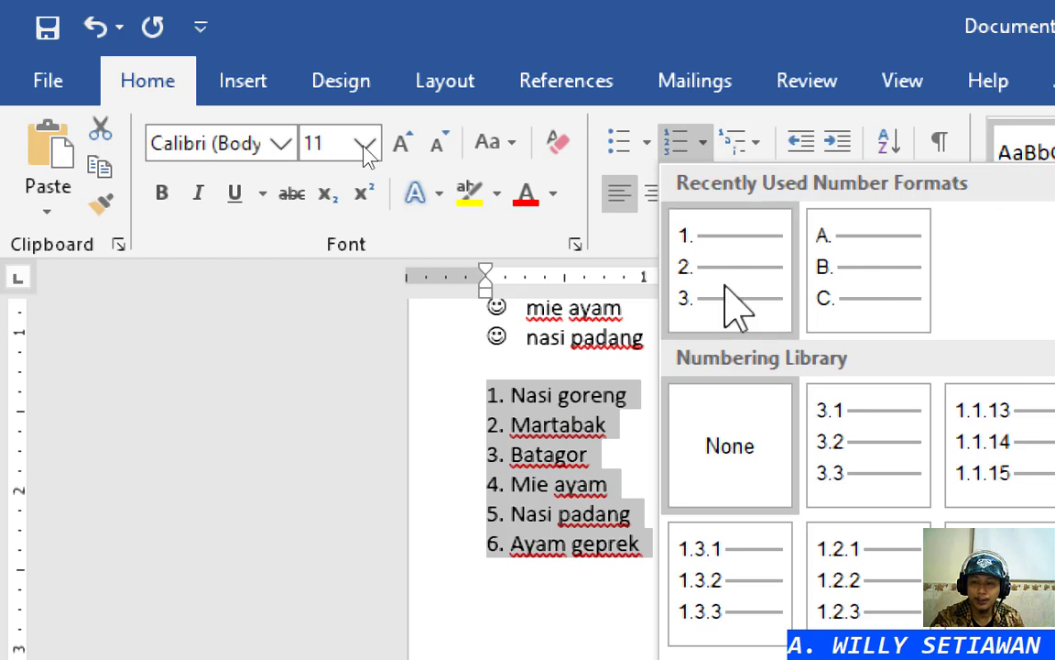
pyautogui.click(723, 240)
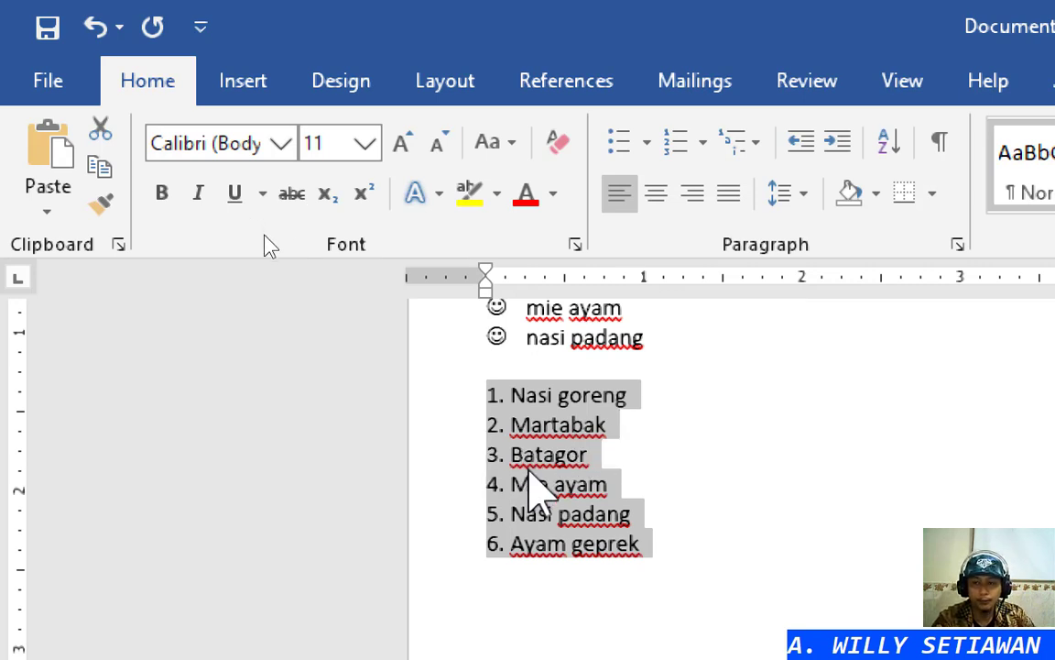
pyautogui.click(702, 142)
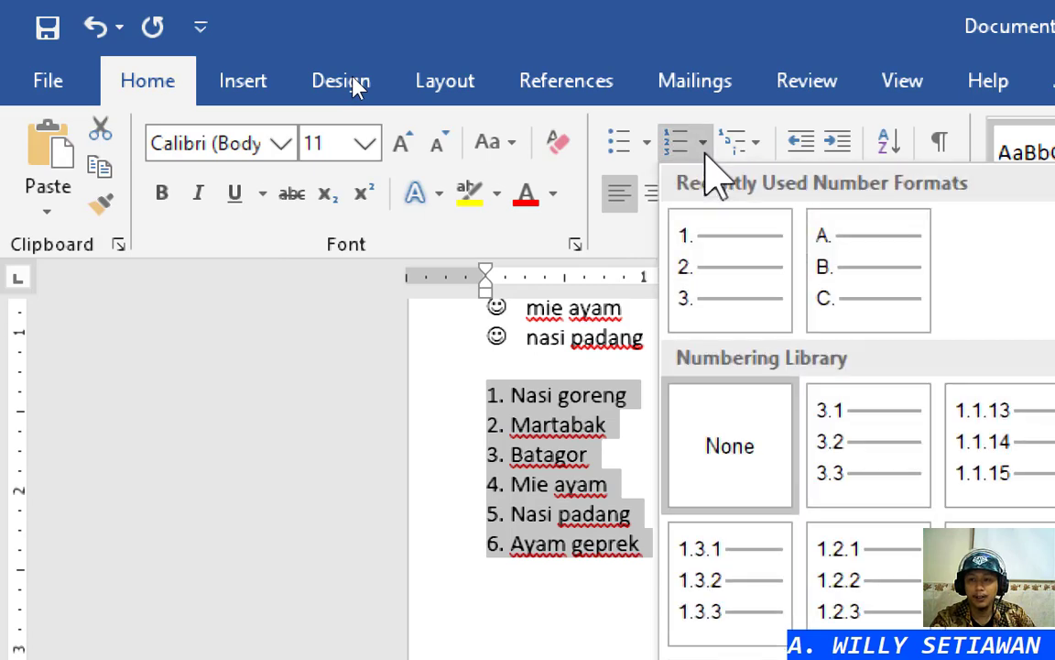
pyautogui.click(742, 314)
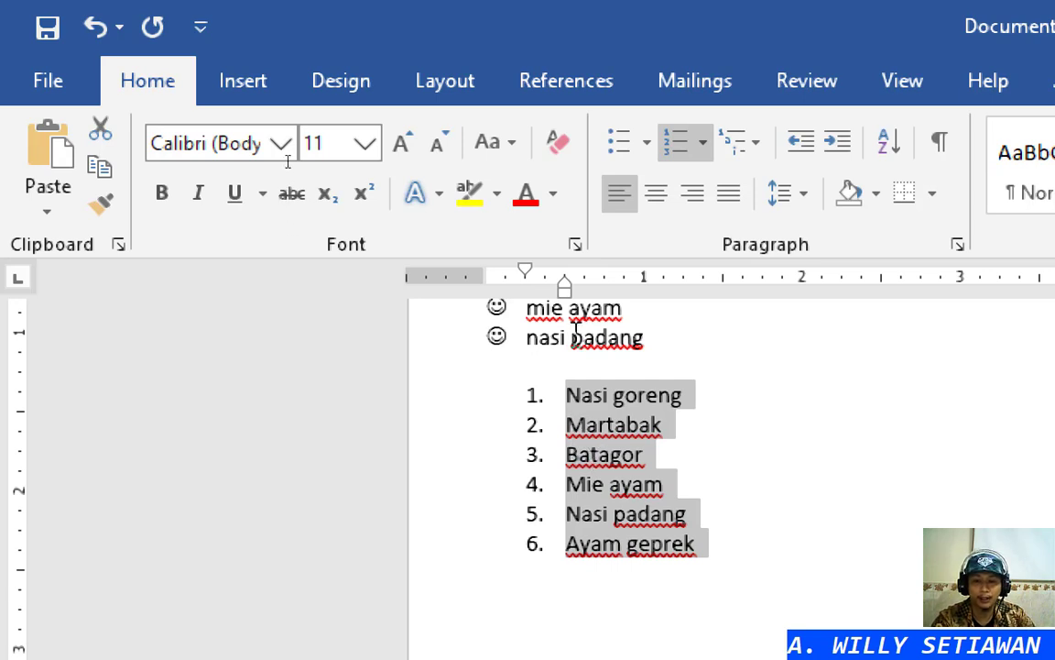
# Align the numbered food list with the left margin and delete all of its items after Nasi goreng
pyautogui.moveTo(565, 286); pyautogui.dragTo(525, 287)
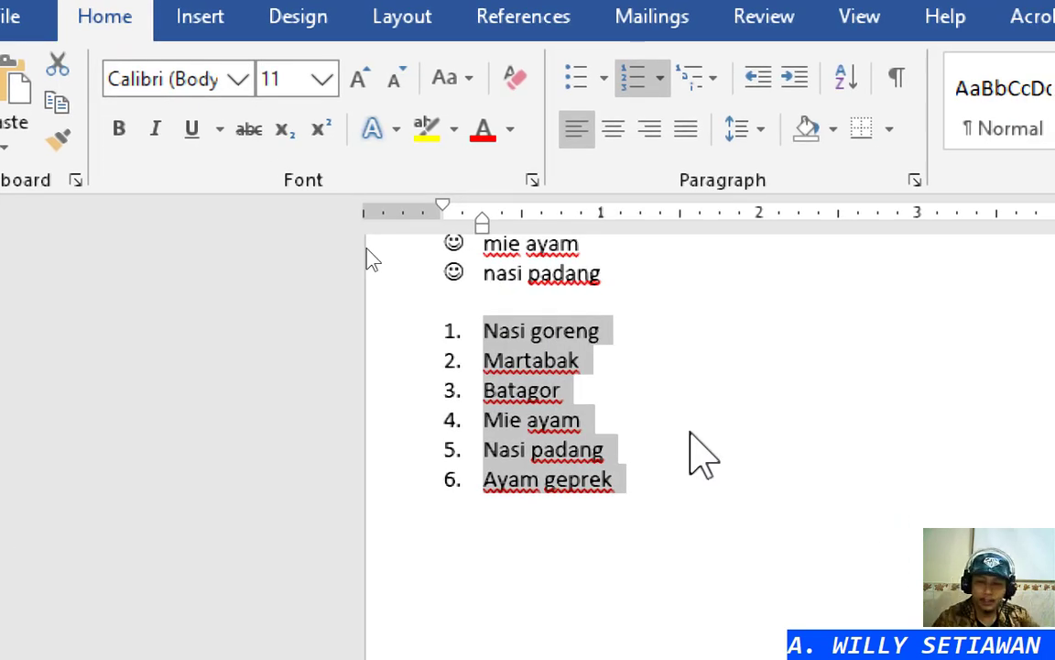
pyautogui.click(588, 419)
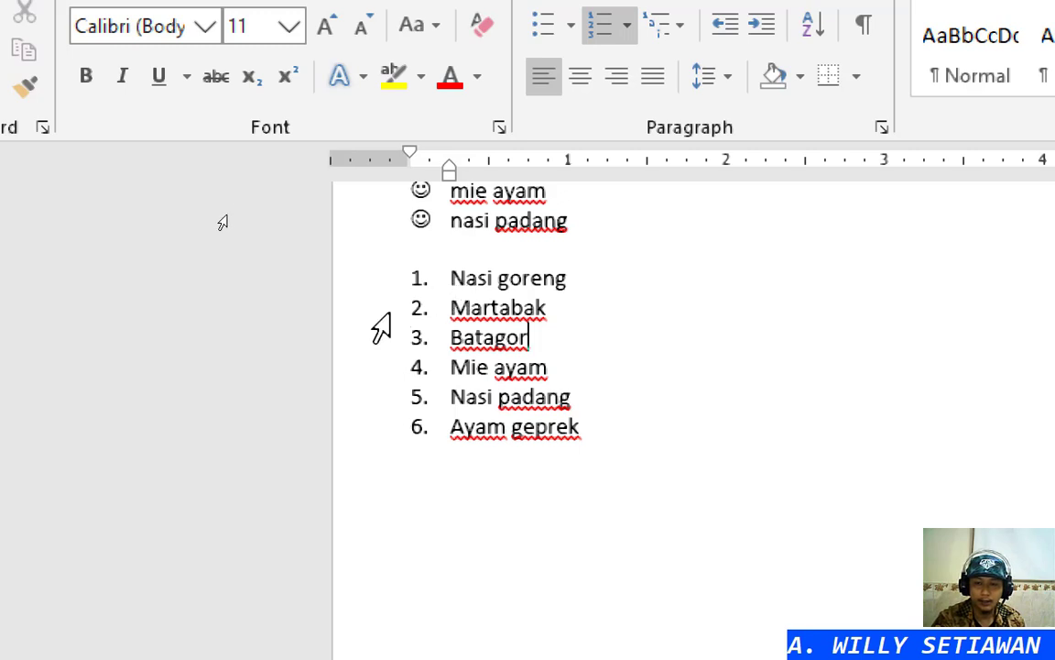
pyautogui.moveTo(370, 308); pyautogui.dragTo(366, 440)
pyautogui.press('Delete')
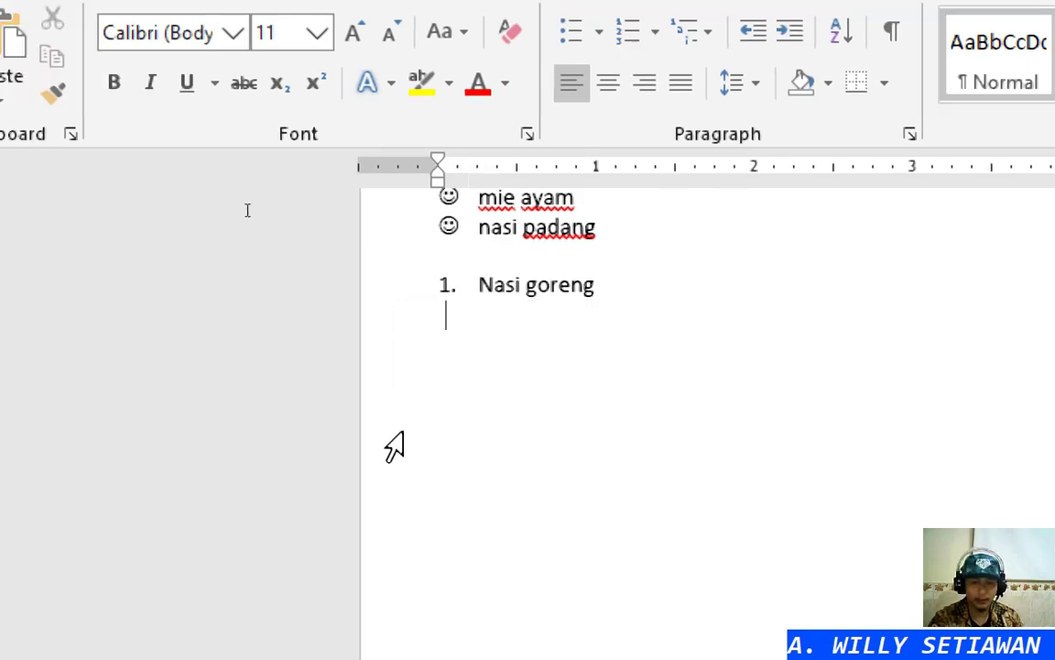
# Replace Nasi goreng with "Latar Belakang Masalah" as item 1 and add "Rumusan Masalah" as item 2
pyautogui.moveTo(457, 272); pyautogui.dragTo(539, 269)
pyautogui.moveTo(612, 292); pyautogui.dragTo(643, 309)
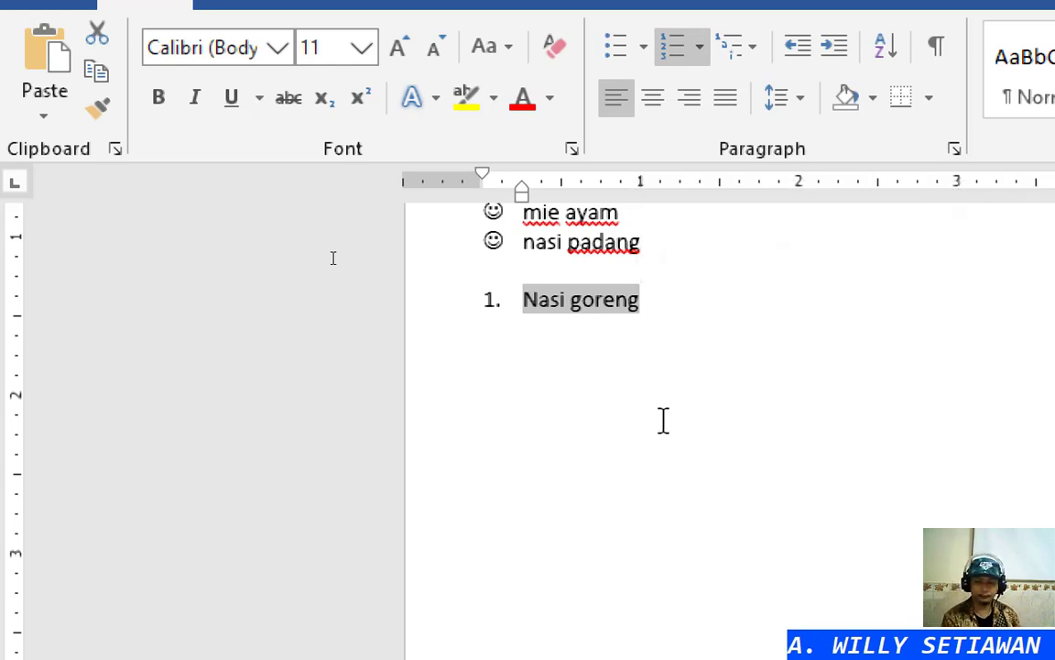
pyautogui.write('Latar Belakang M')
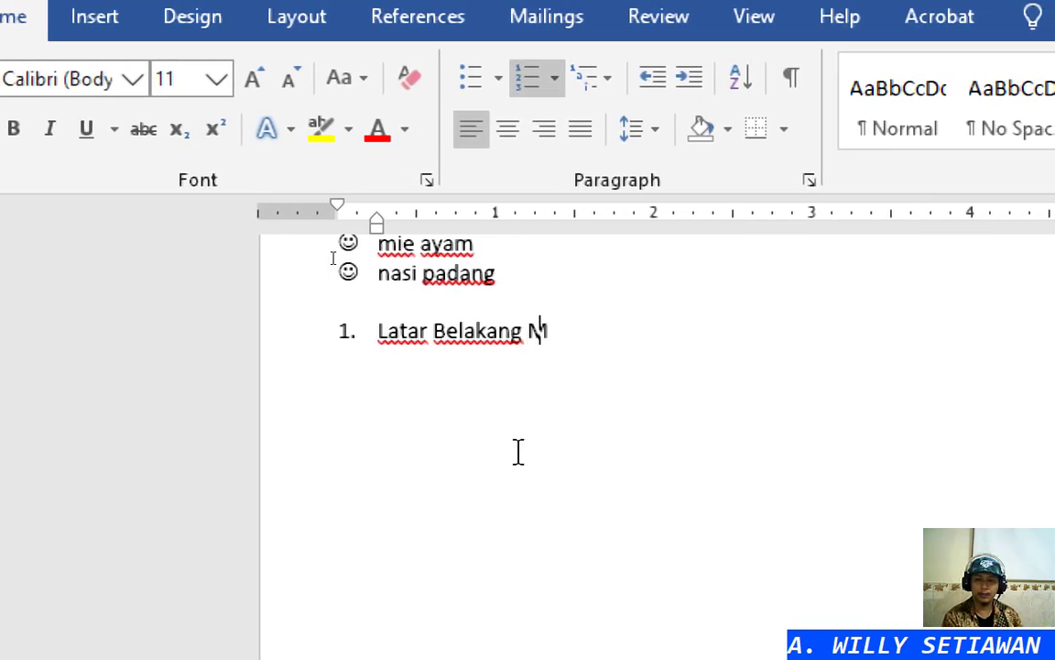
pyautogui.write('asalah')
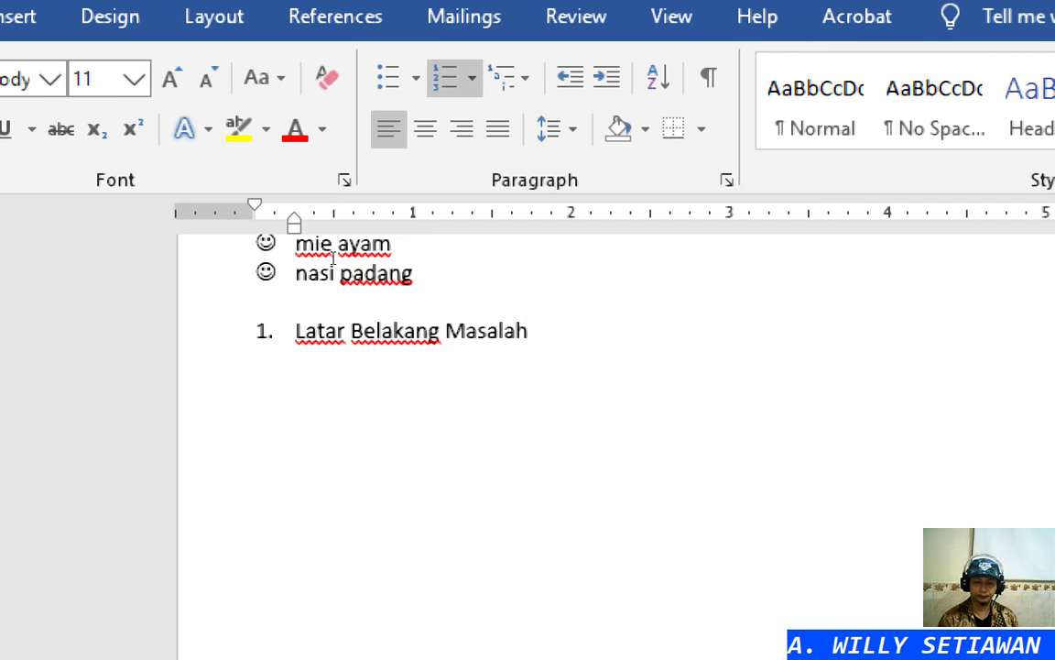
pyautogui.press('Return')
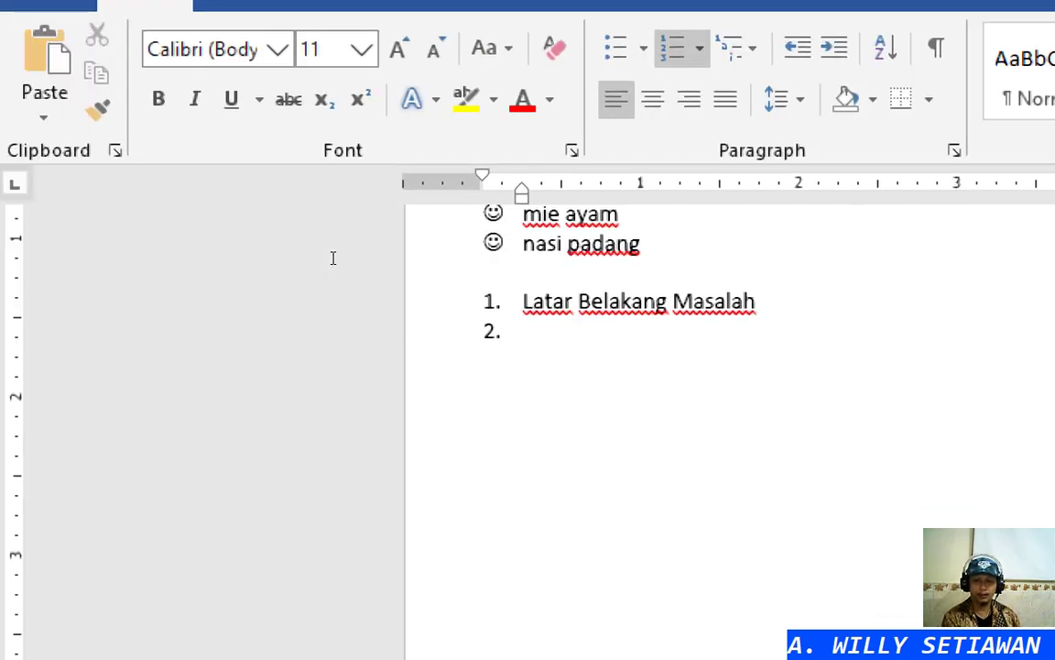
pyautogui.write('Rumusan Masala')
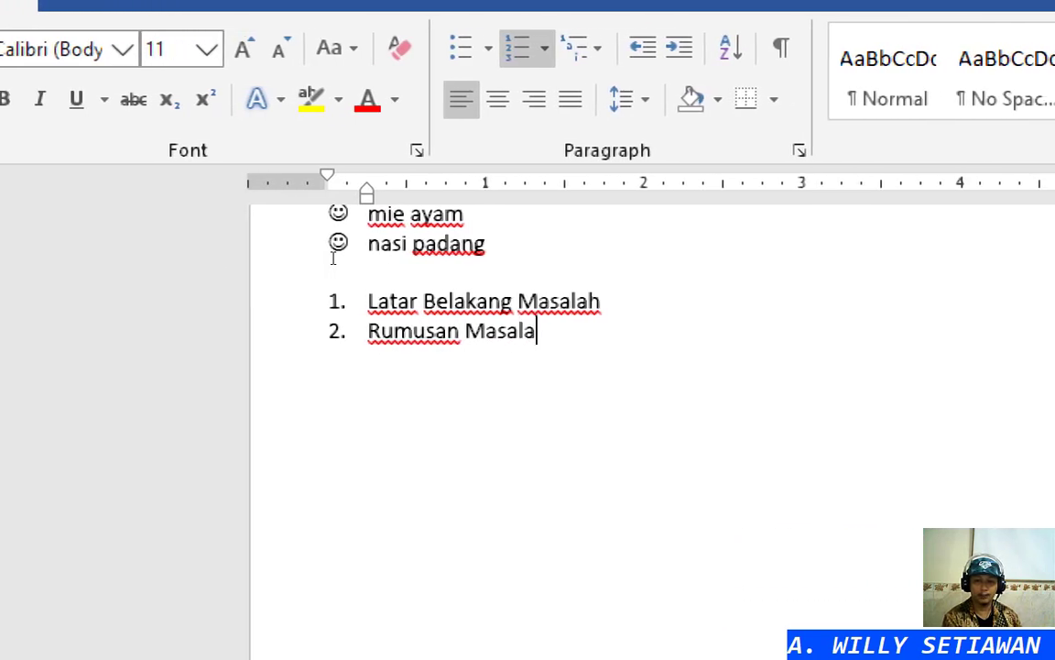
pyautogui.write('h')
# Add "Tujuan Pembahasan" and "Manfaat Penelitian" as items 3 and 4 of the numbered list
pyautogui.press('Return')
pyautogui.write('Tujuan')
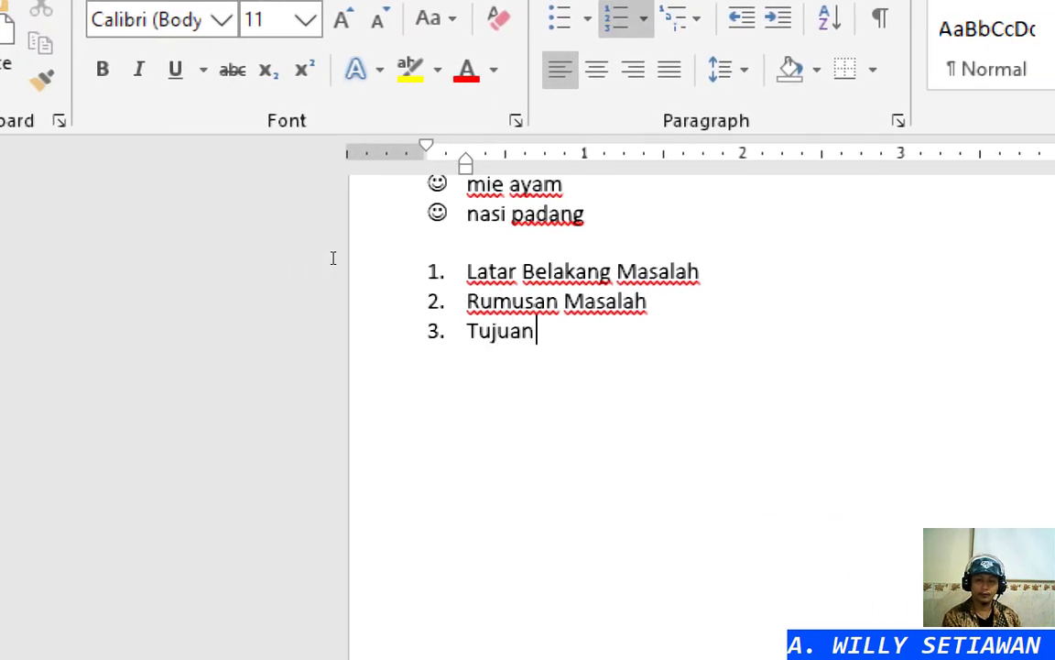
pyautogui.write(' Pembahasa')
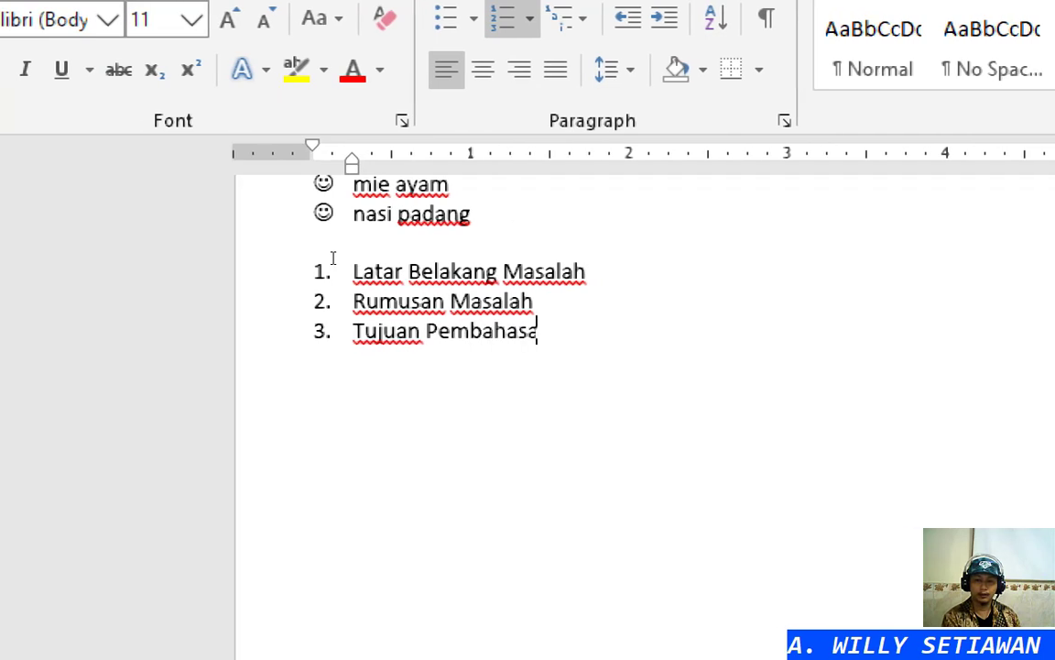
pyautogui.write('n')
pyautogui.press('Return')
pyautogui.write('M')
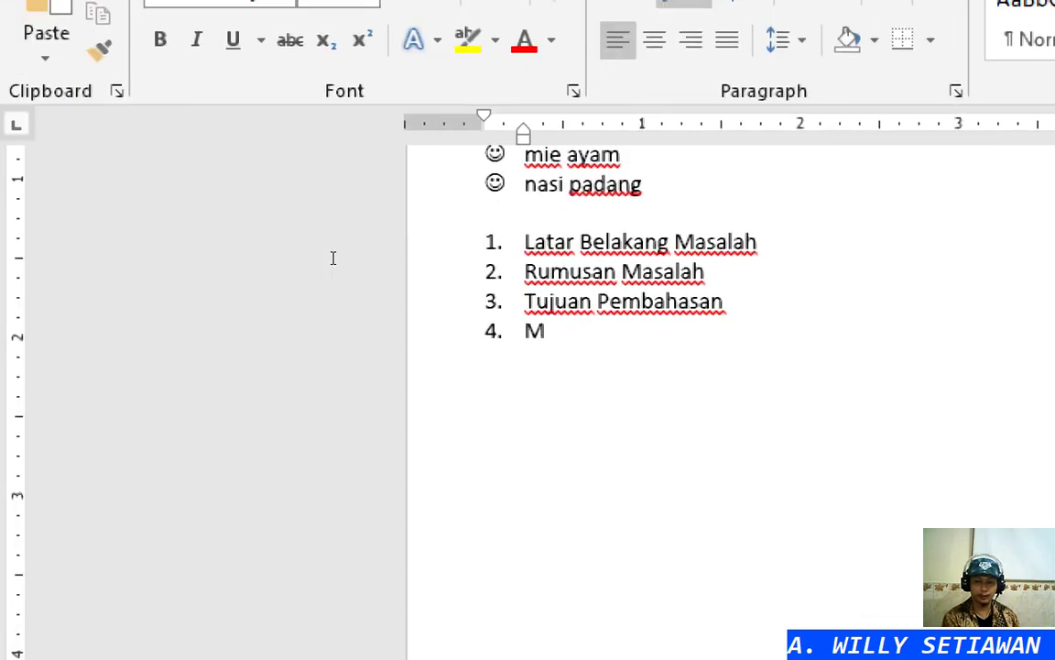
pyautogui.write('anfaat Pen')
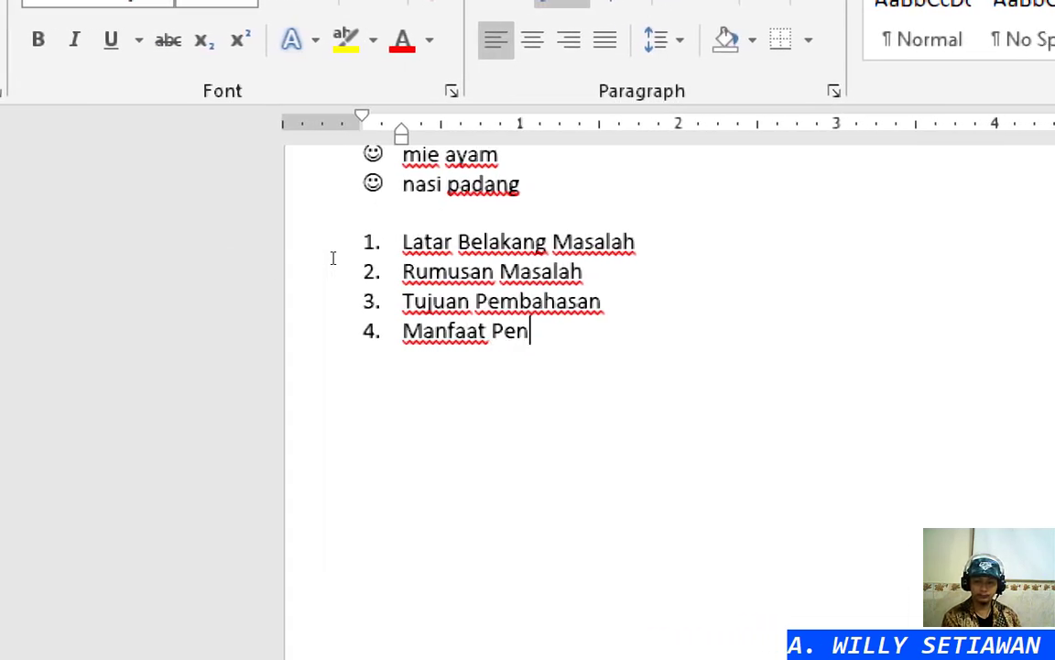
pyautogui.write('elitian')
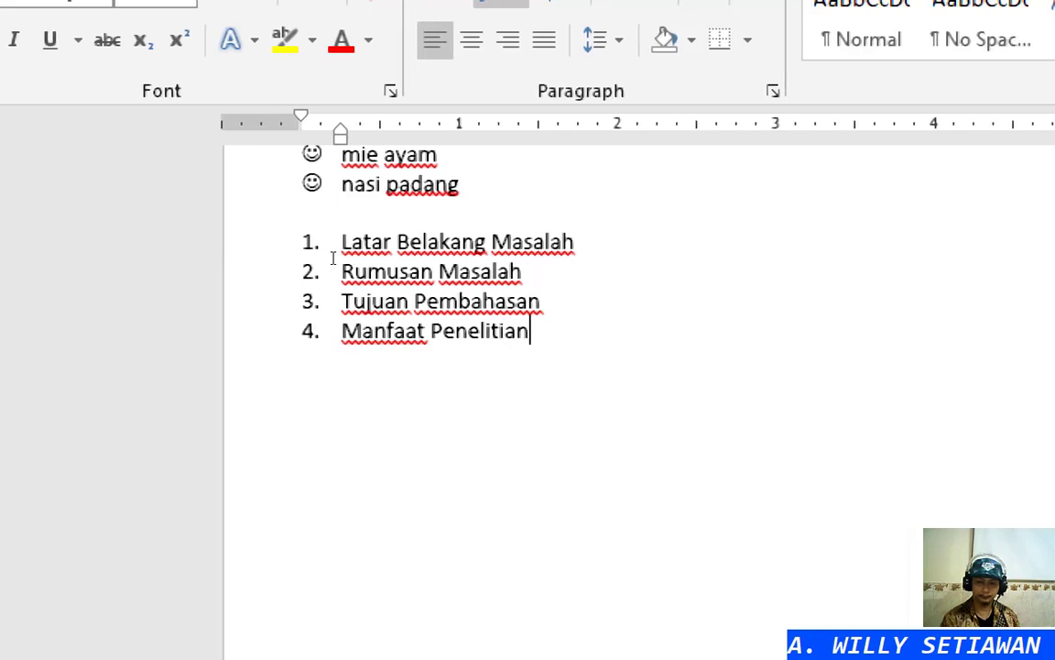
# Add "Batasan Masalah" and "Definisi Operasional" as items 5 and 6 of the numbered list
pyautogui.press('Return')
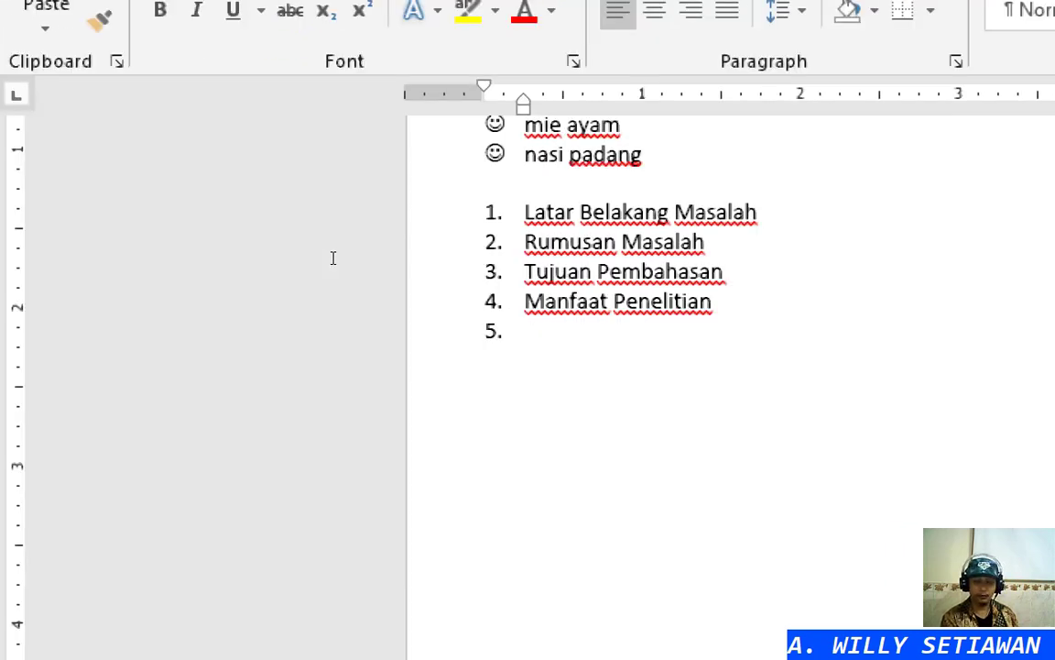
pyautogui.write('Batasan M')
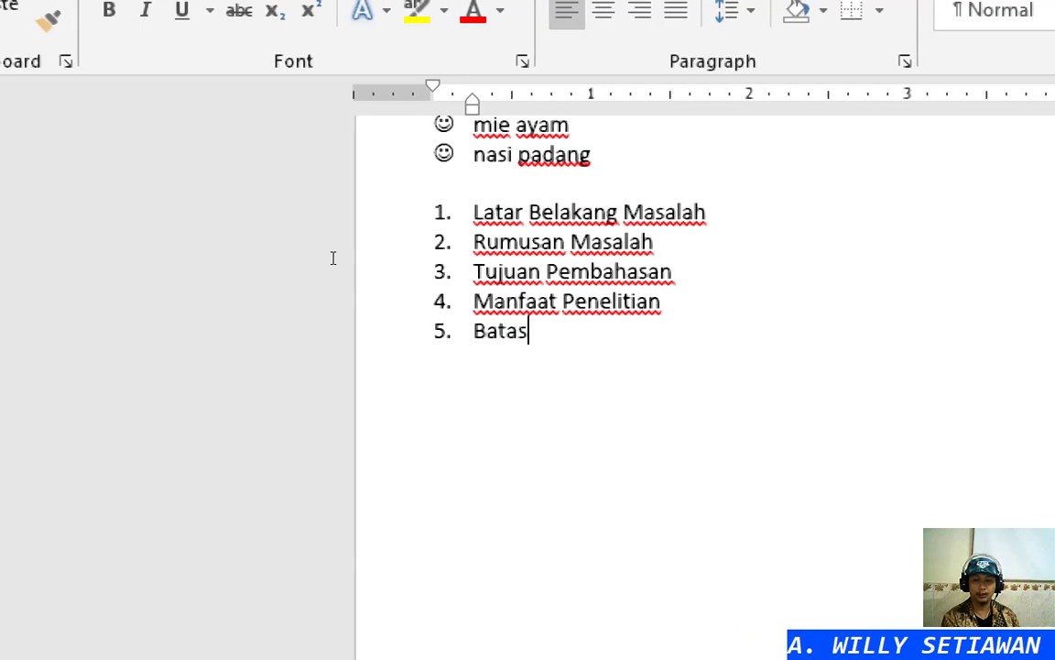
pyautogui.write('asalah')
pyautogui.press('Return')
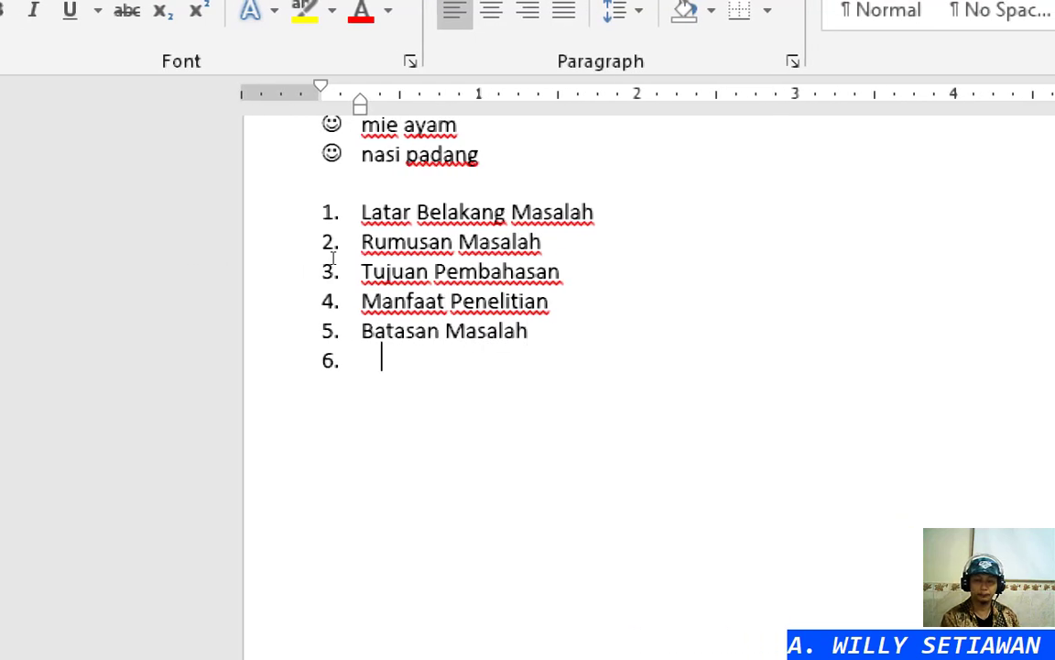
pyautogui.write('Definisi Operasion')
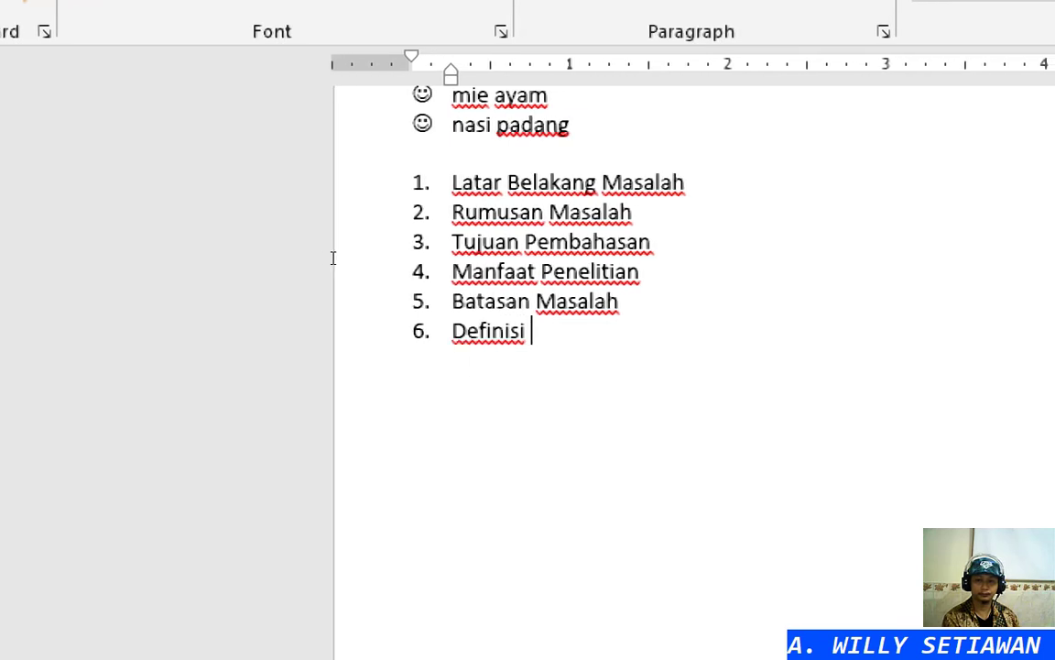
pyautogui.write('al')
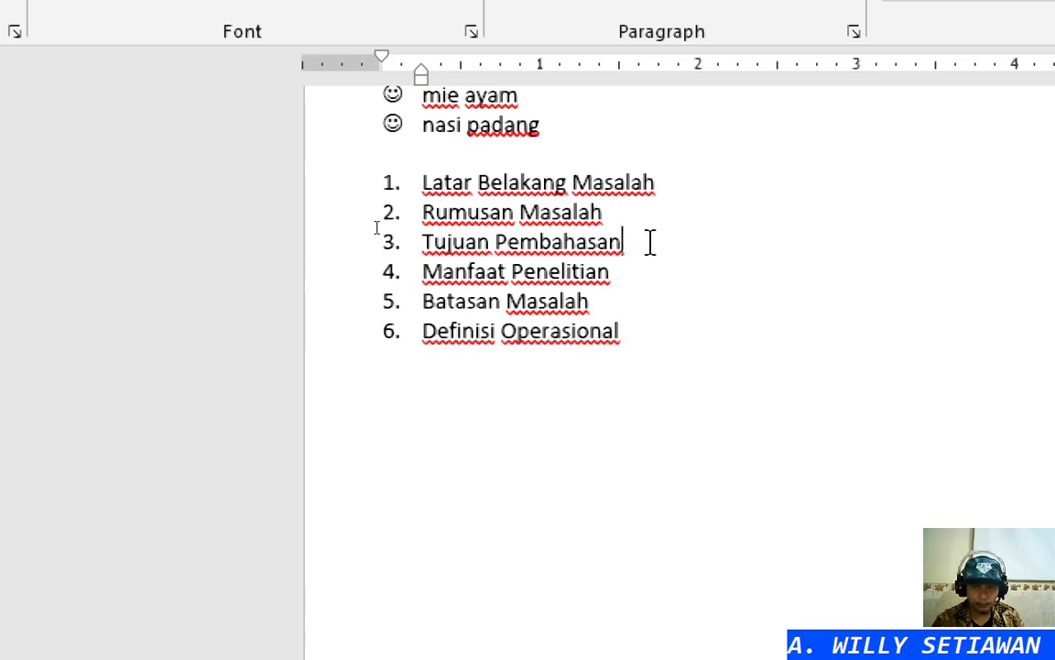
pyautogui.press('Return')
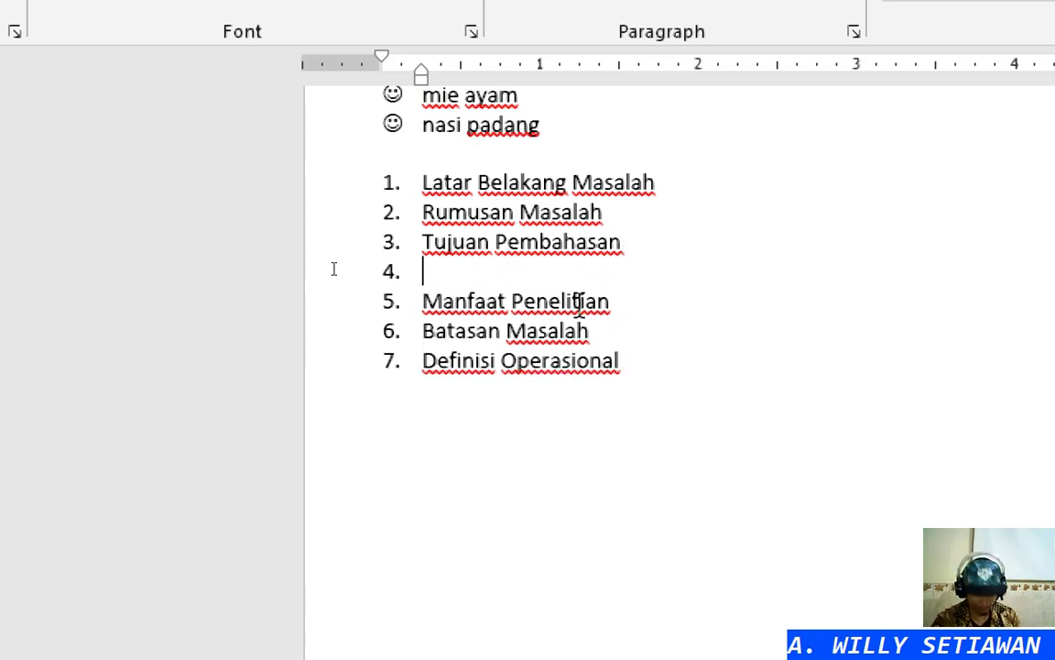
pyautogui.press('Delete')
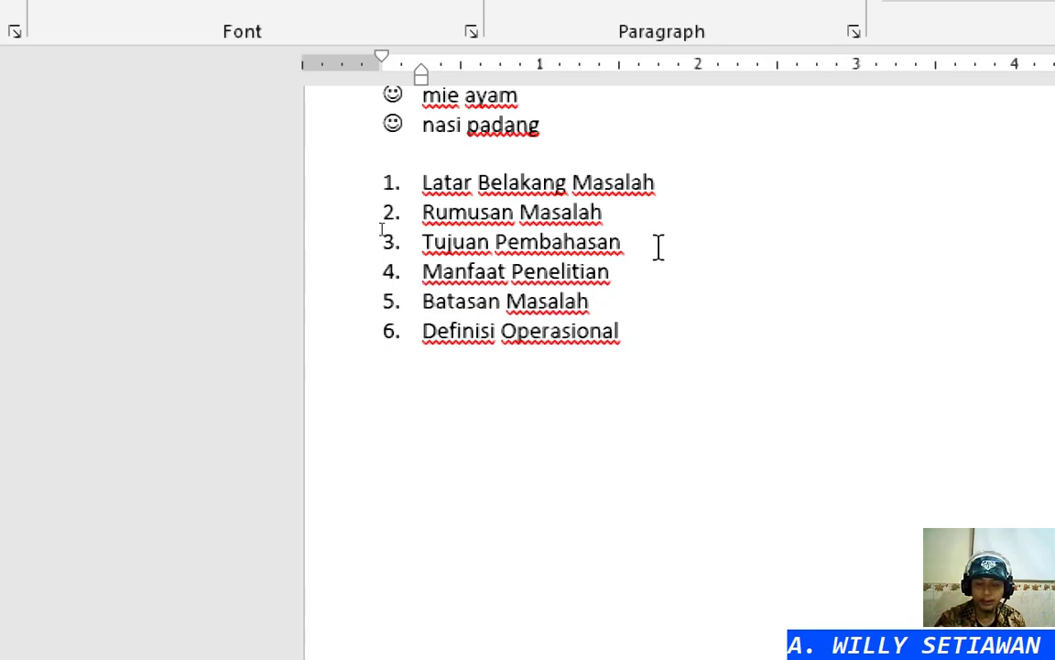
pyautogui.press('Left')
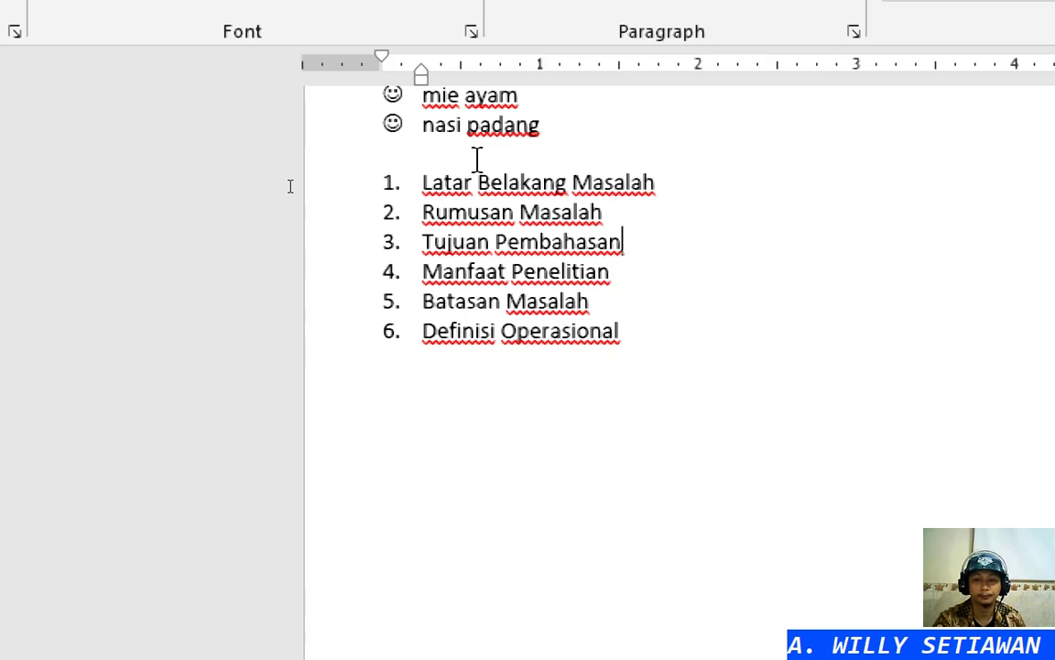
# Insert an unnumbered blank line at the left margin between Tujuan Pembahasan and Manfaat Penelitian
pyautogui.press('Return')
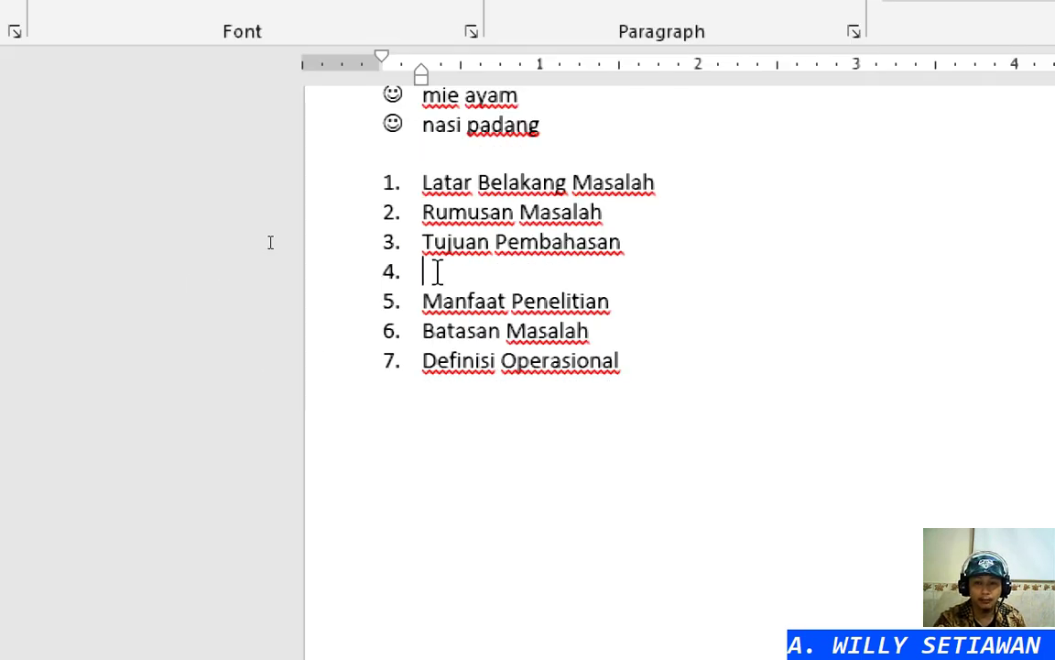
pyautogui.press('BackSpace')
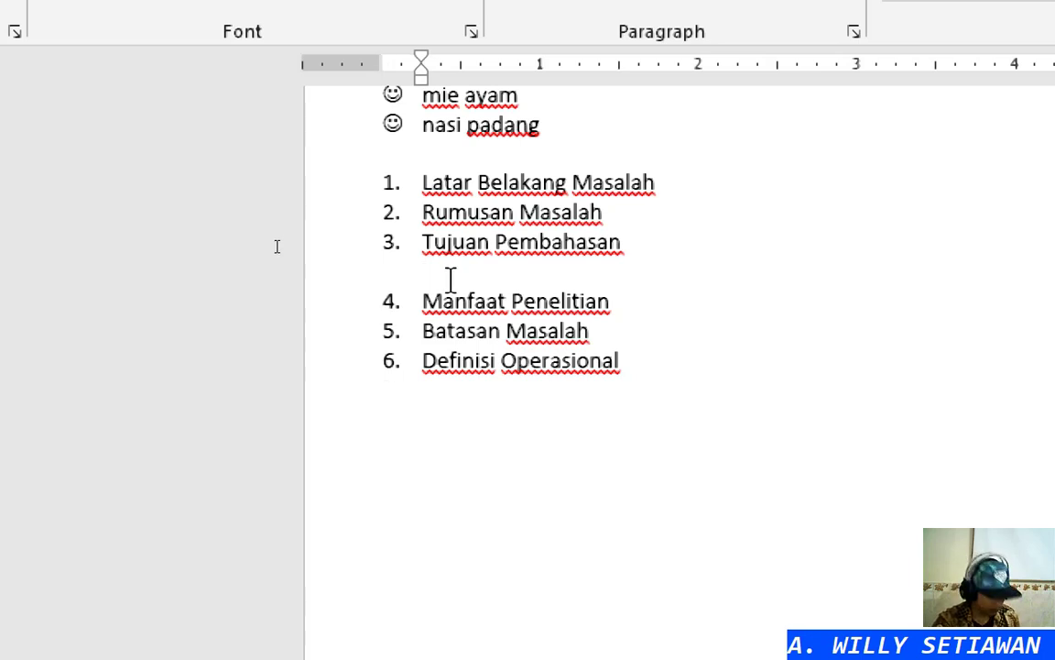
pyautogui.hotkey('ctrl', 'z')
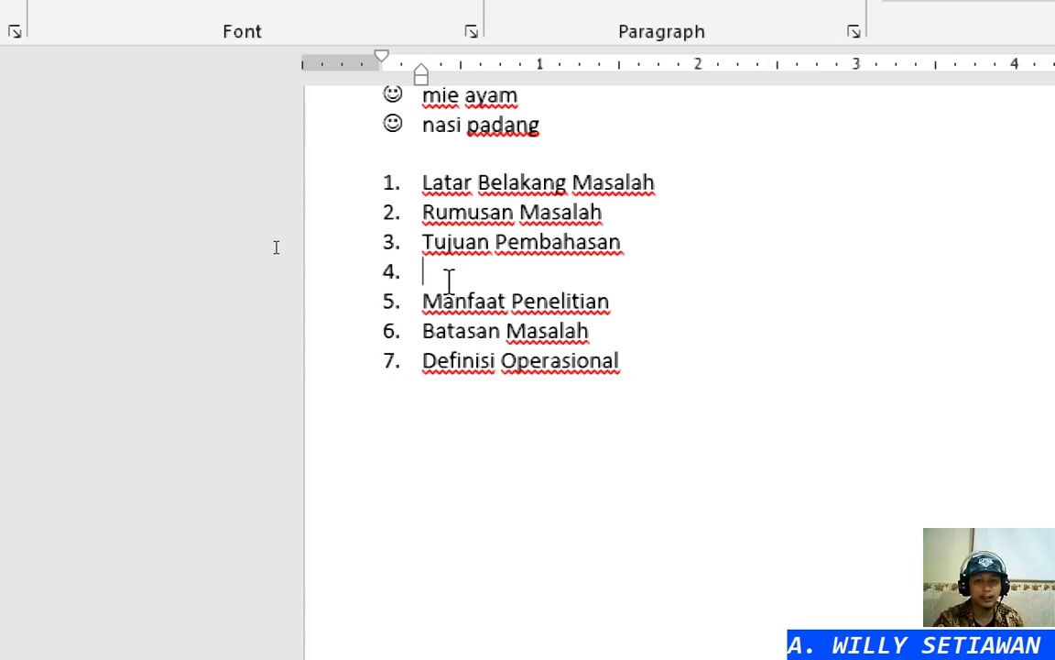
pyautogui.press('BackSpace')
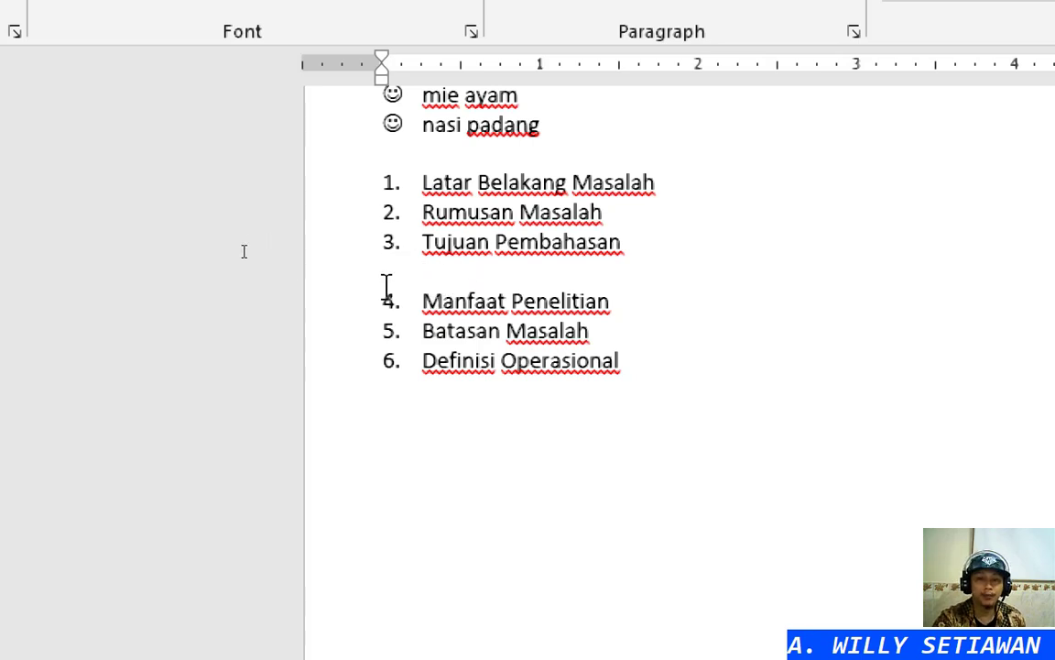
pyautogui.scroll(2, 449, 259)
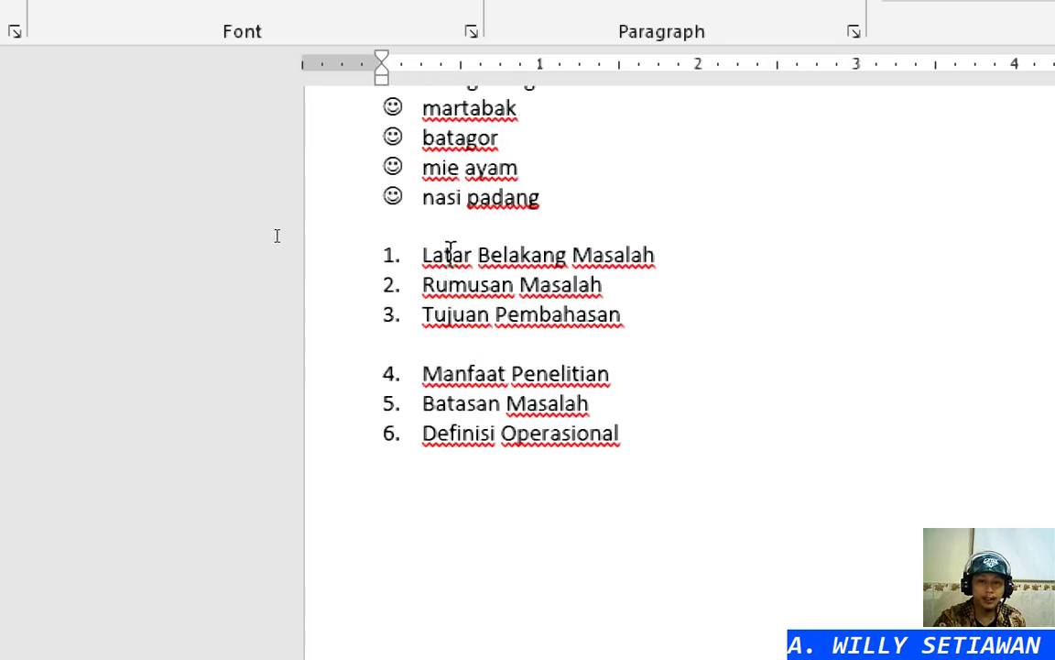
pyautogui.click(392, 297)
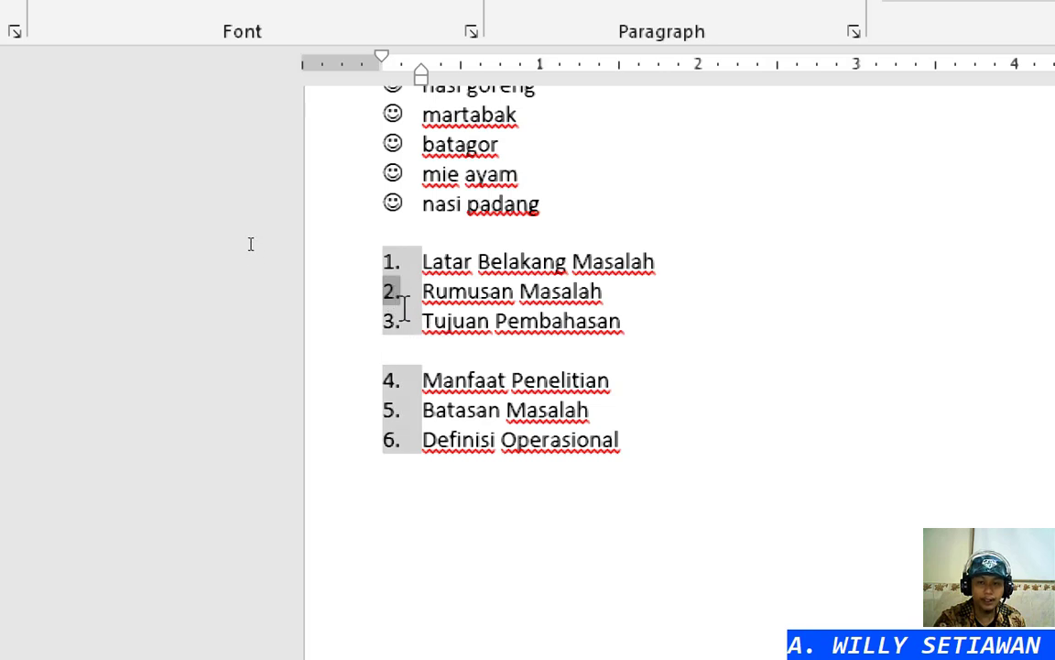
pyautogui.click(398, 267)
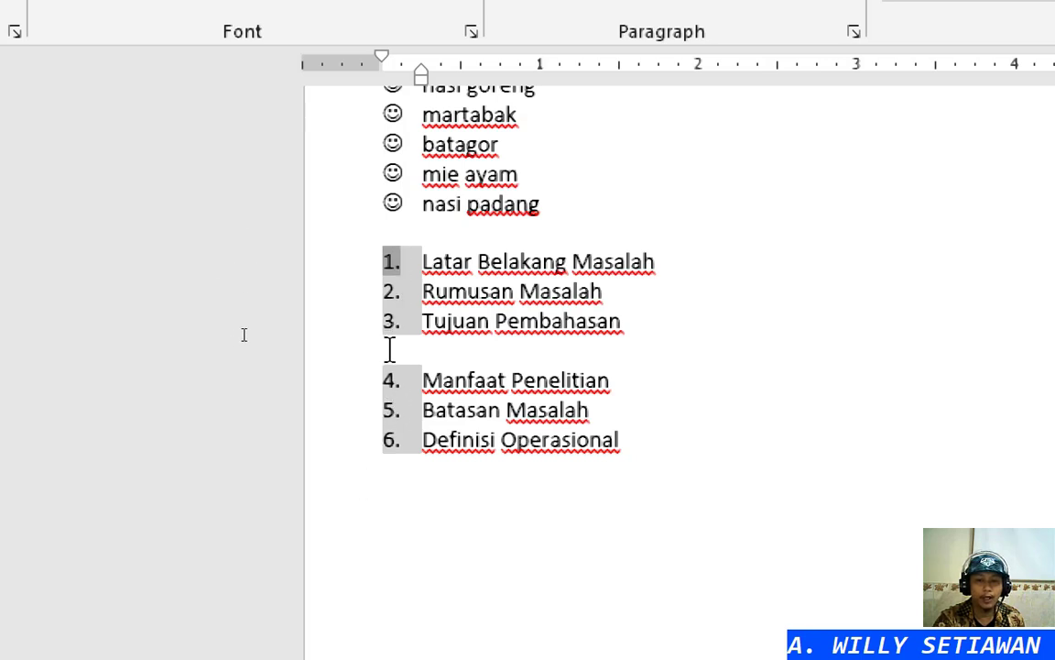
pyautogui.click(403, 287)
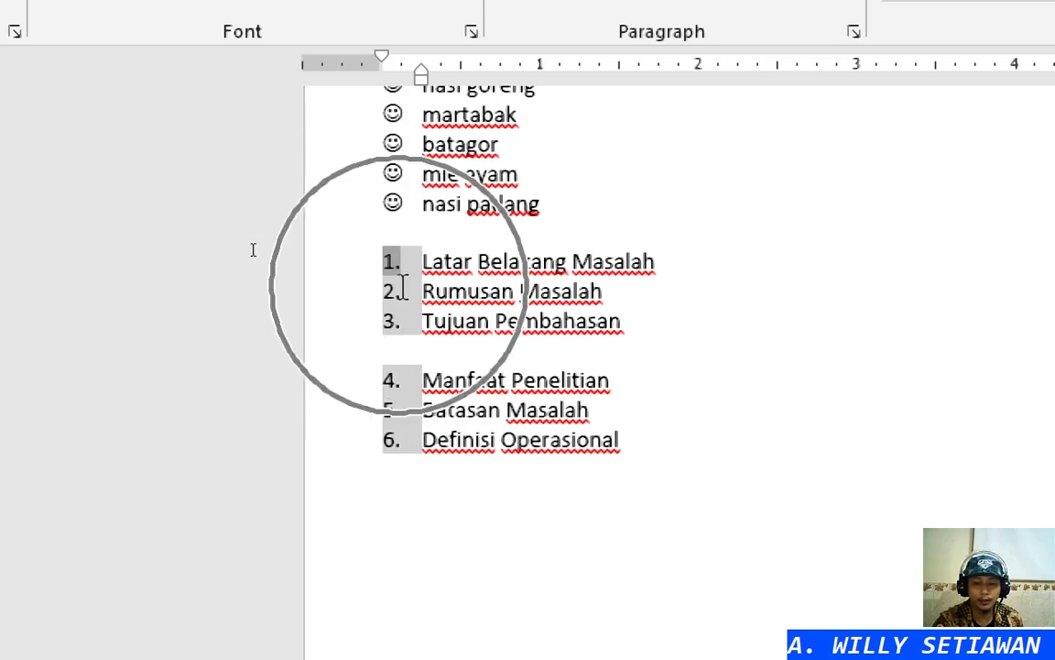
pyautogui.click(403, 279)
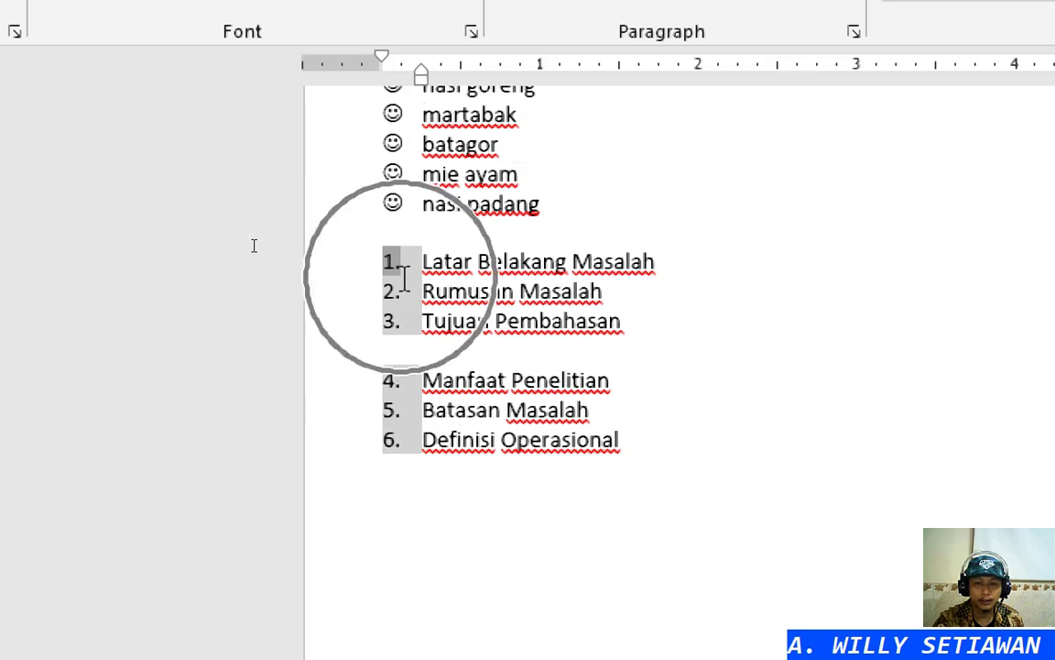
pyautogui.click(404, 431)
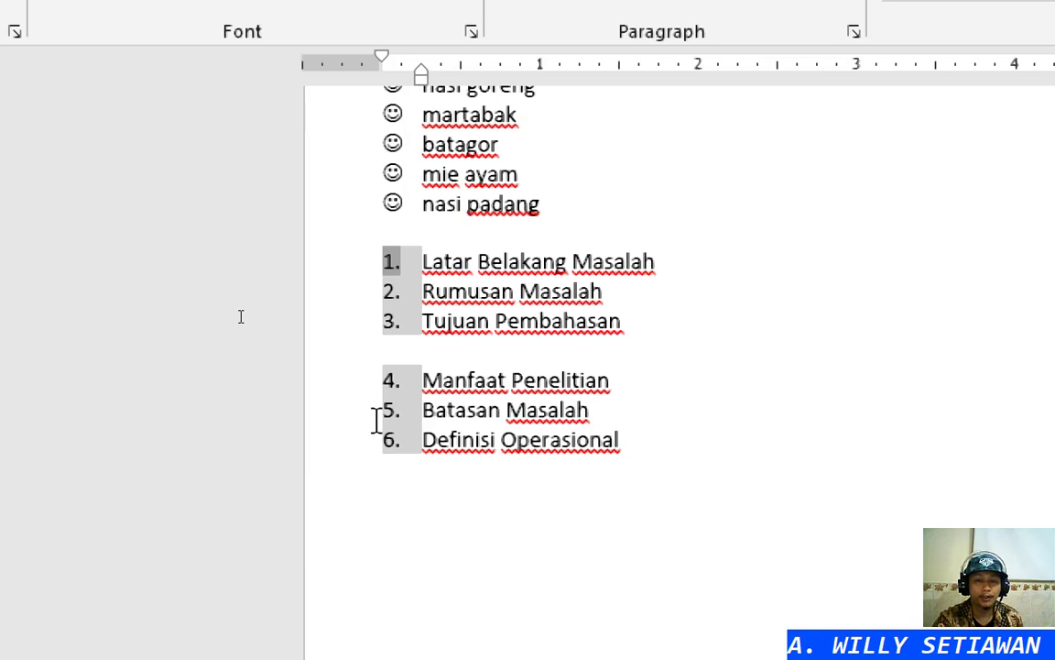
# Restart the list numbering at 1 from the Manfaat Penelitian item
pyautogui.click(443, 378)
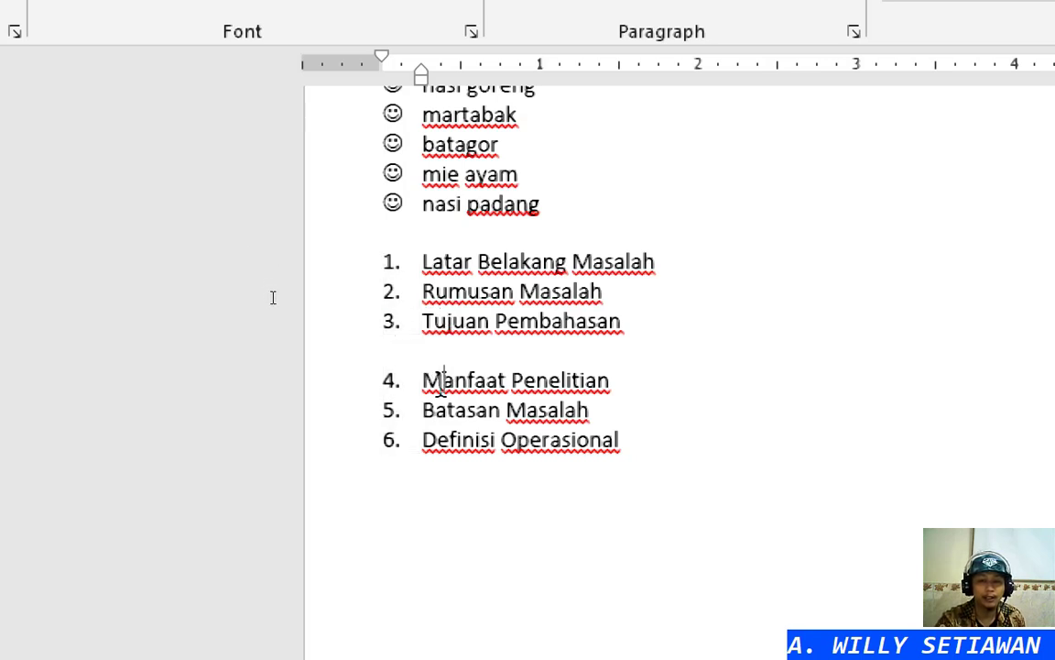
pyautogui.click(392, 380)
pyautogui.rightClick(393, 378)
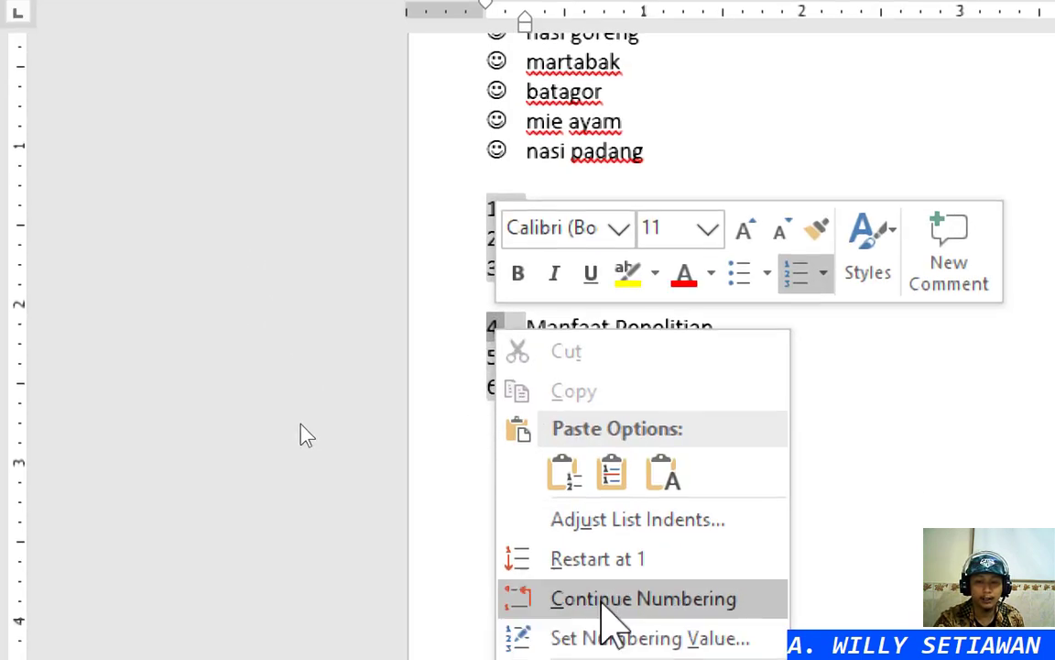
pyautogui.click(632, 561)
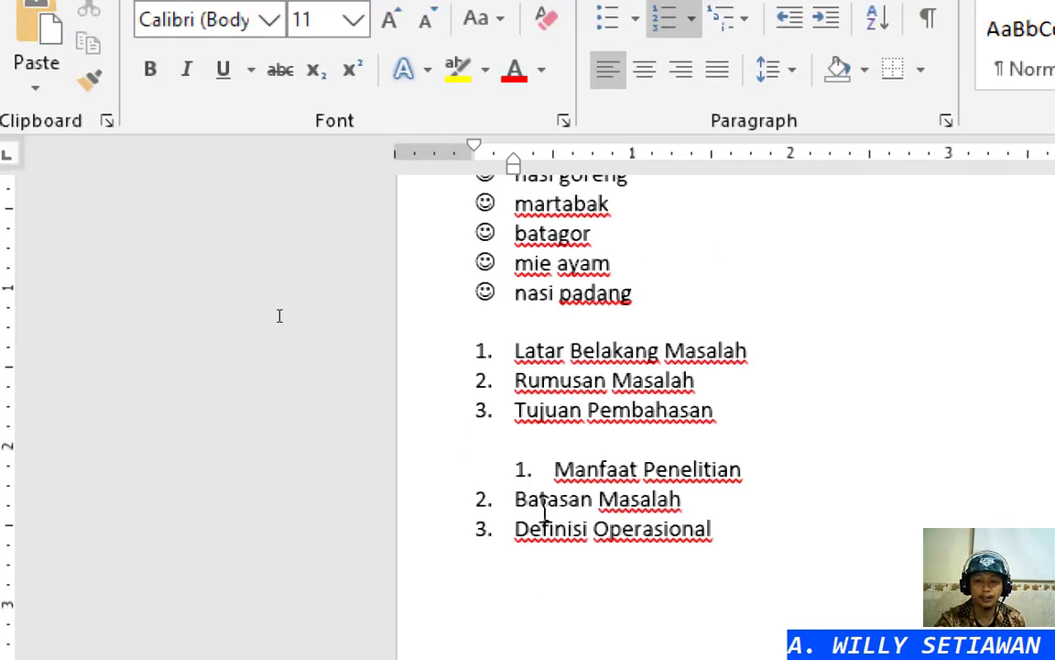
pyautogui.click(547, 501)
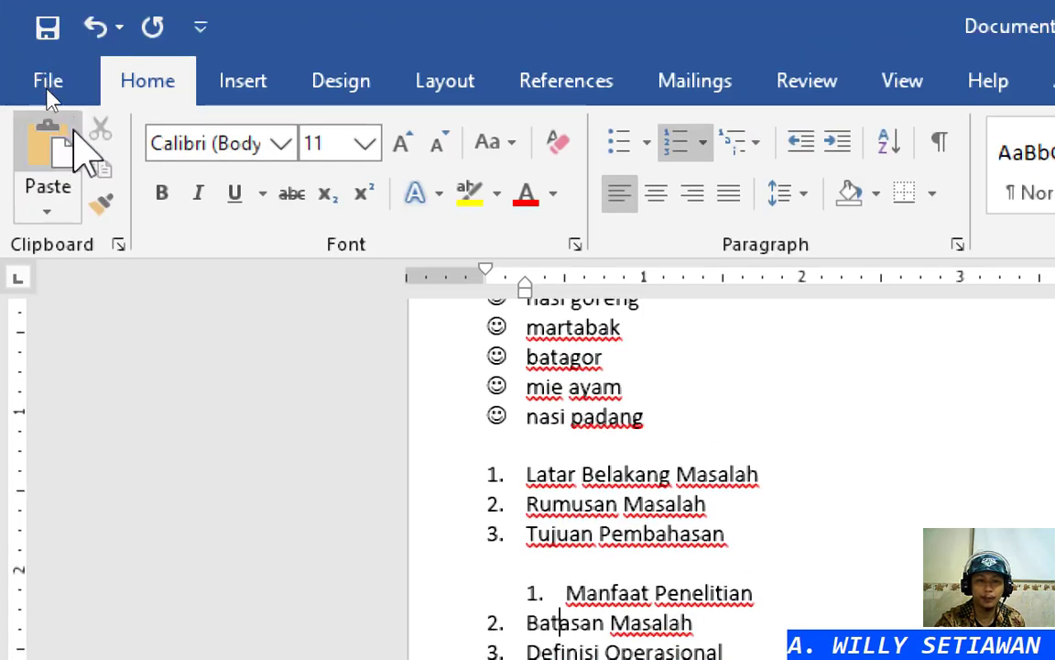
# Copy the formatting of the Batasan Masalah item onto the Manfaat Penelitian item with Format Painter
pyautogui.click(100, 202)
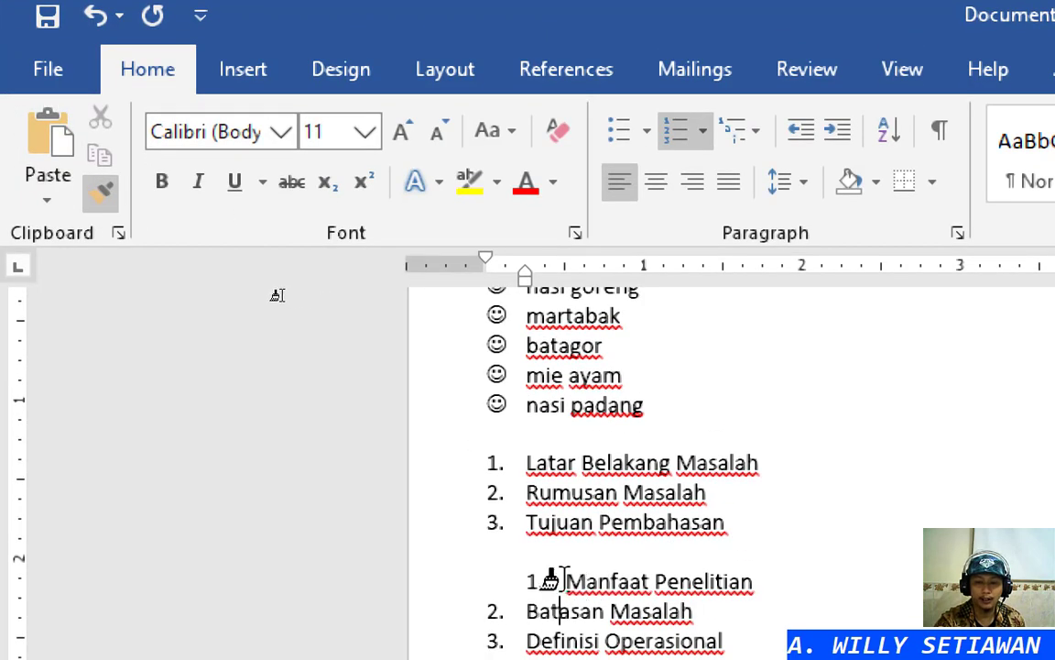
pyautogui.click(550, 579)
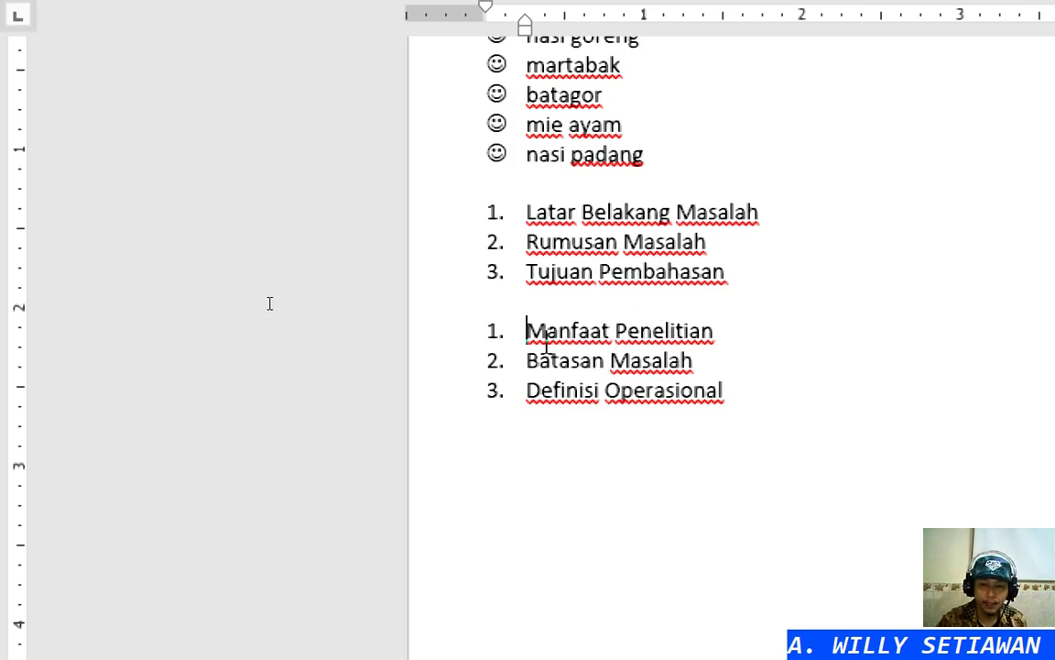
# Highlight the numbers of the two numbered lists in turn to check how the items are grouped
pyautogui.click(493, 330)
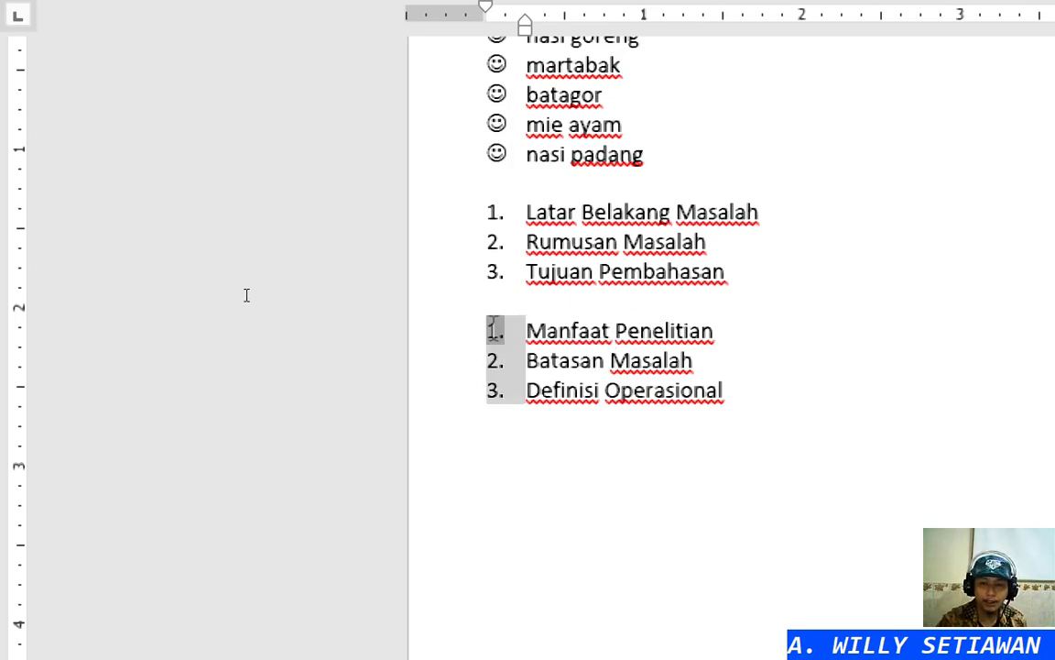
pyautogui.click(495, 229)
pyautogui.click(496, 335)
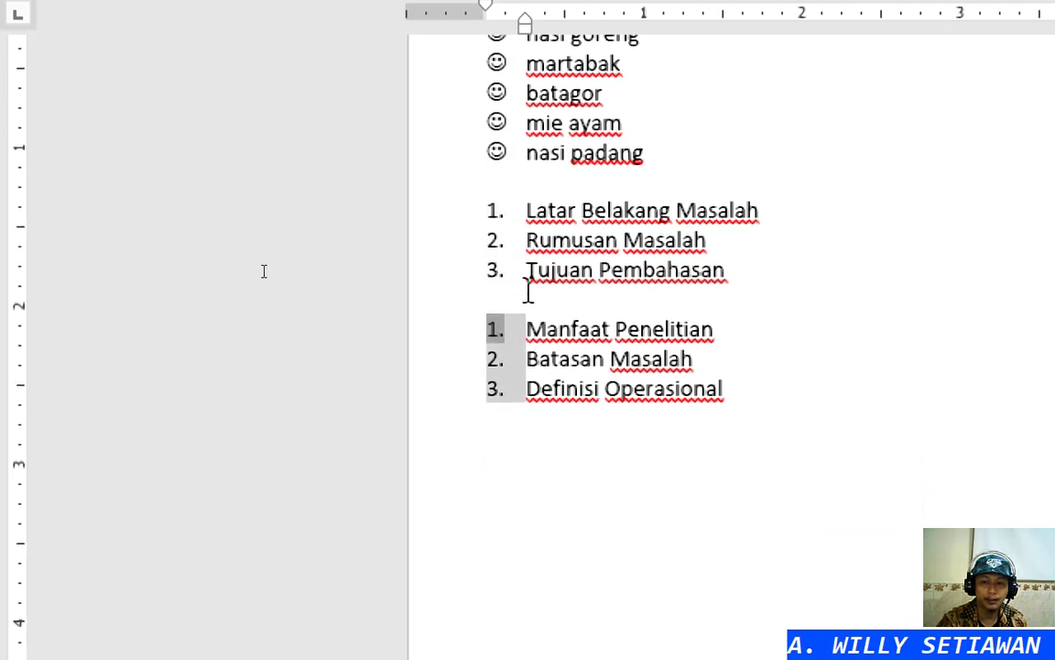
pyautogui.click(499, 242)
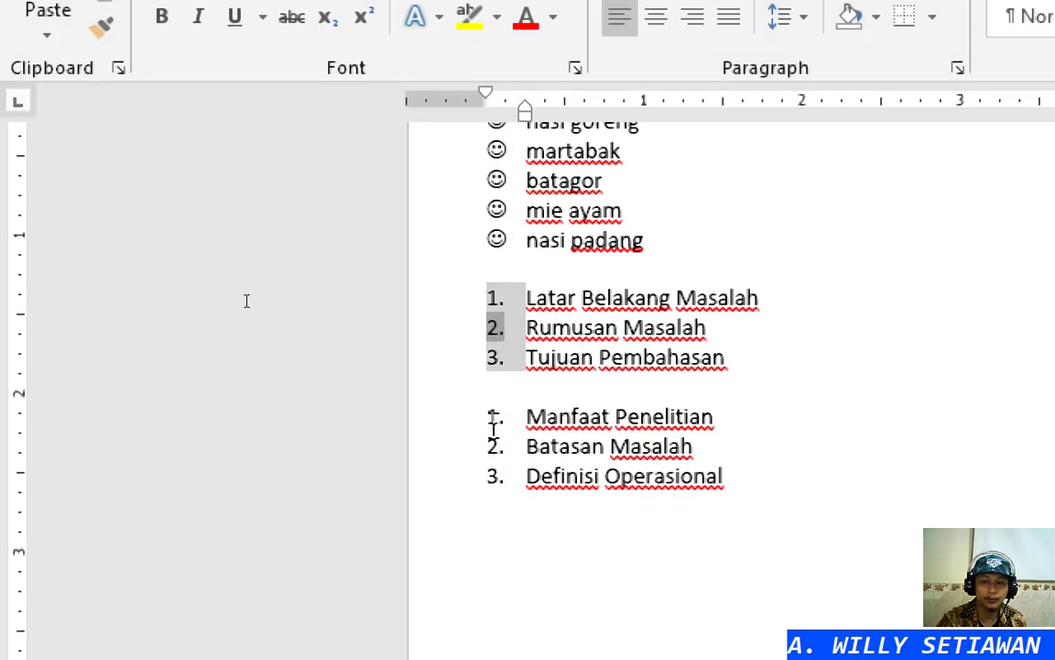
pyautogui.click(495, 420)
pyautogui.click(562, 327)
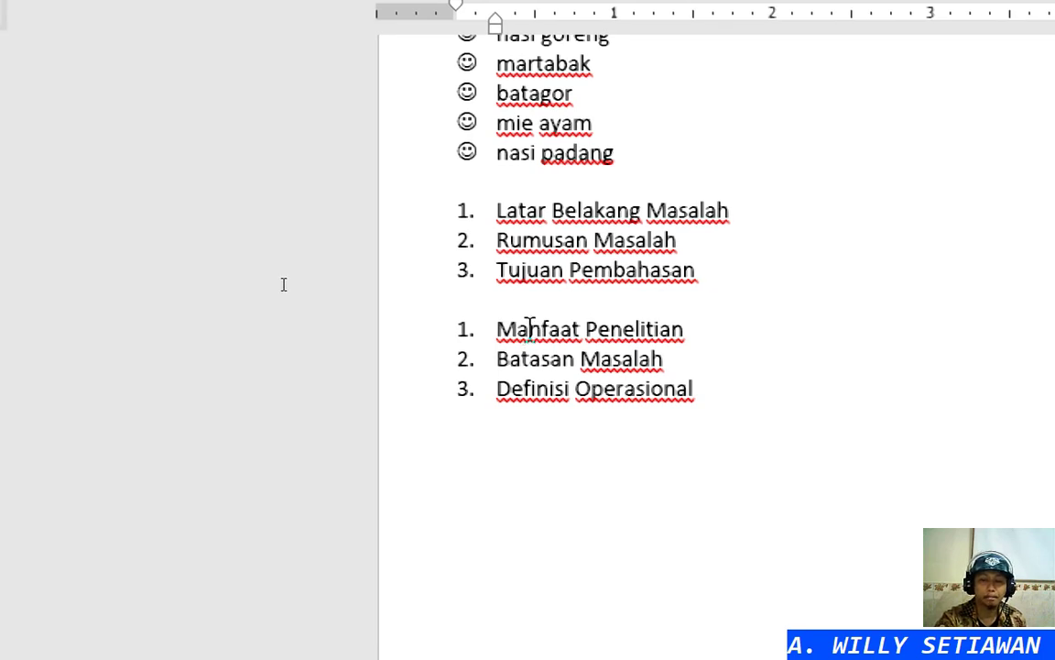
pyautogui.scroll(3, 598, 287)
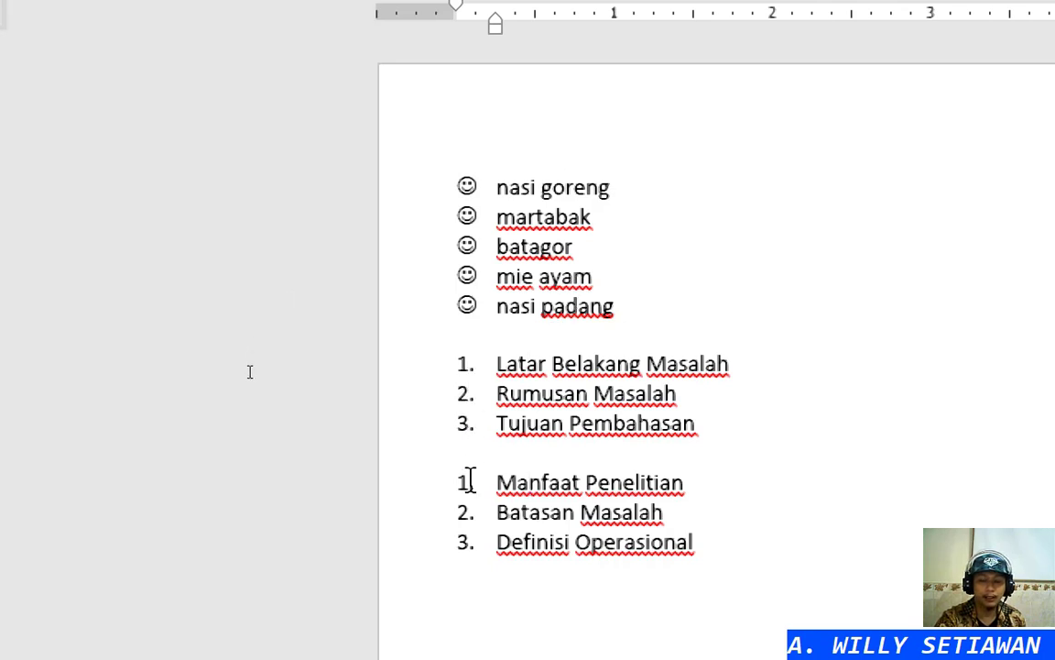
# Set the numbering value of the list beginning with Latar Belakang Masalah to start at 5 as a new list
pyautogui.click(465, 365)
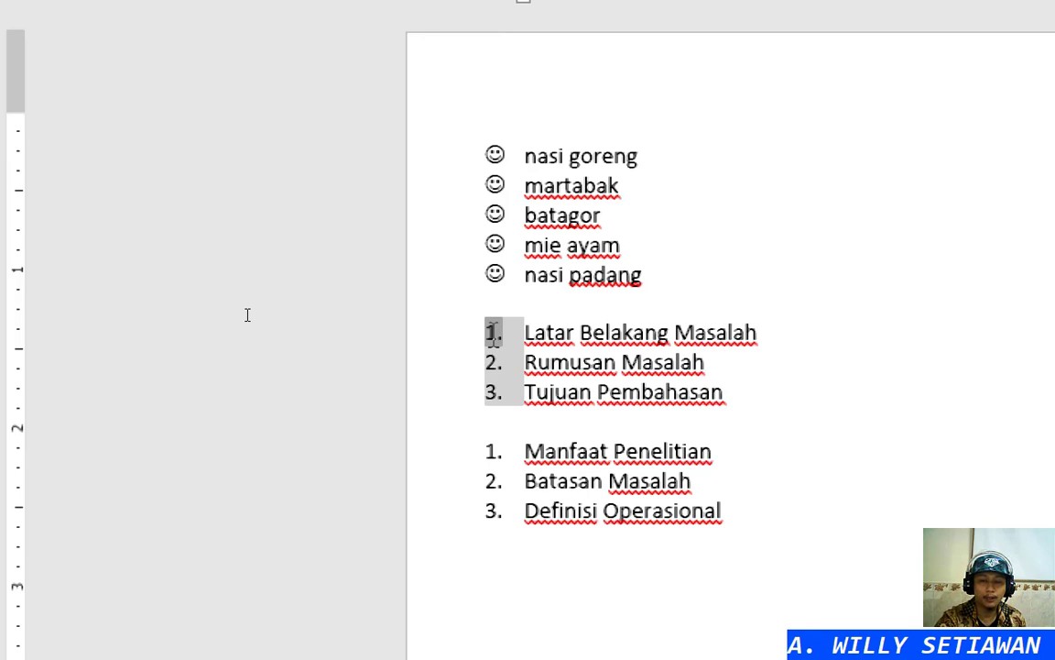
pyautogui.rightClick(494, 332)
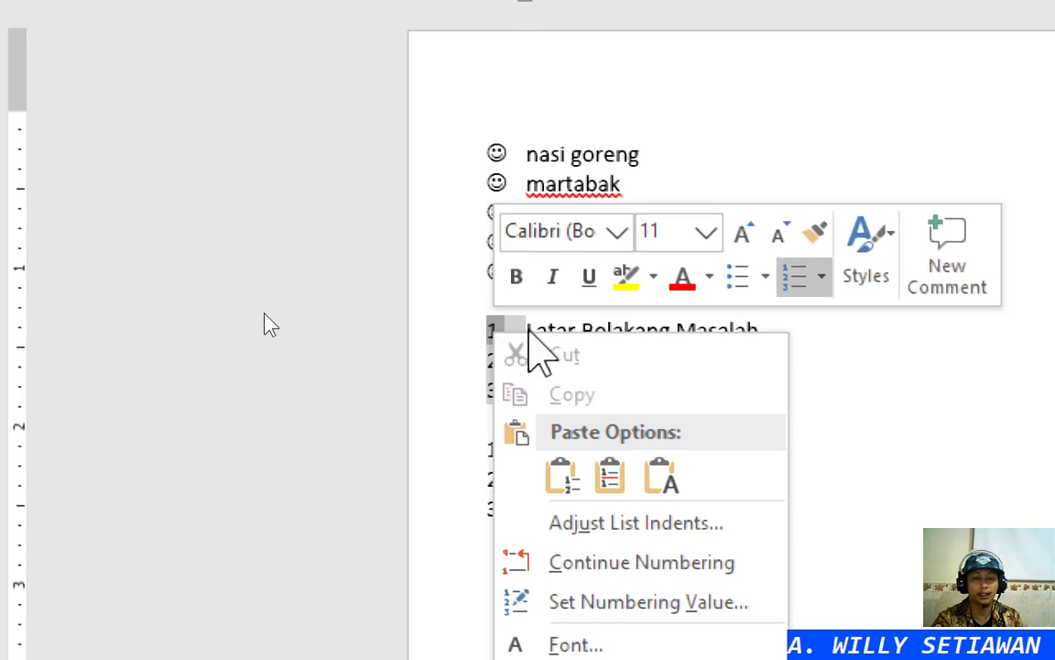
pyautogui.press('Escape')
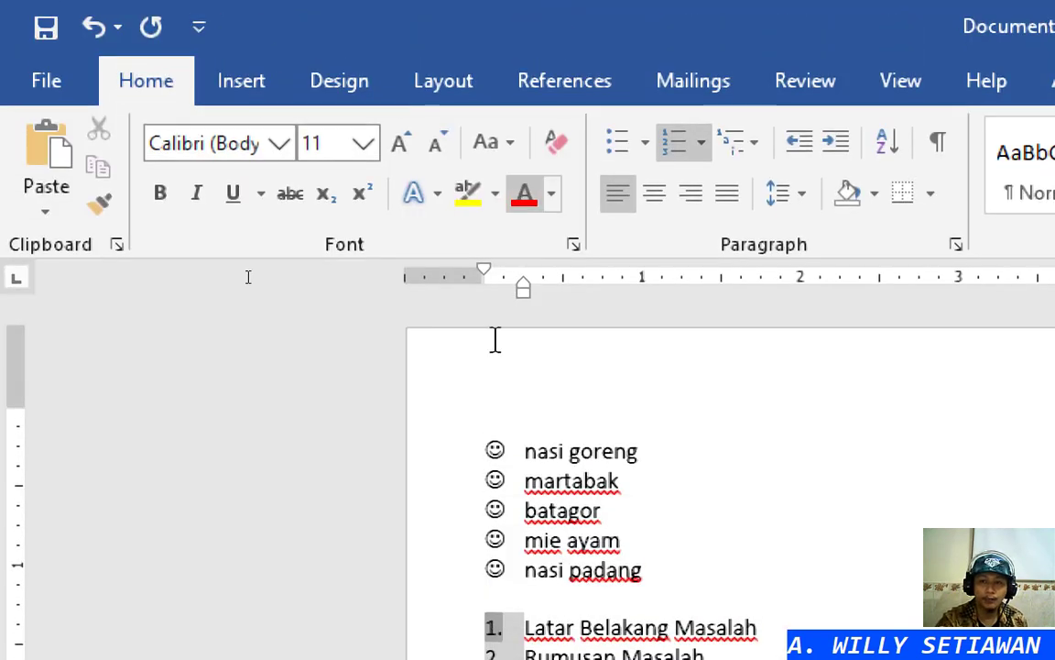
pyautogui.rightClick(494, 332)
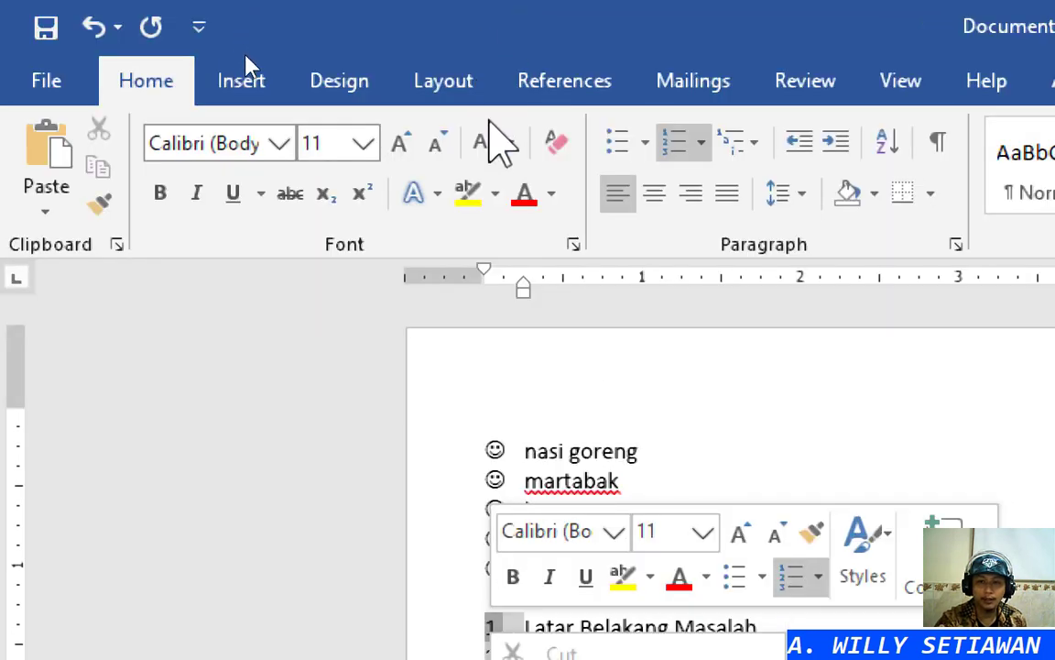
pyautogui.click(701, 144)
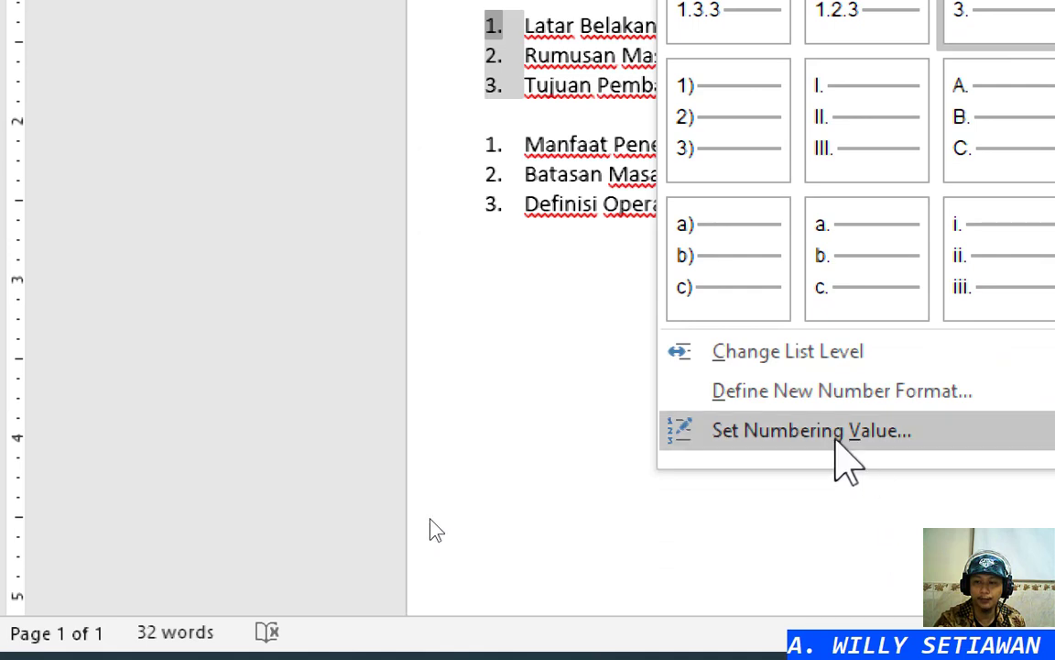
pyautogui.click(854, 438)
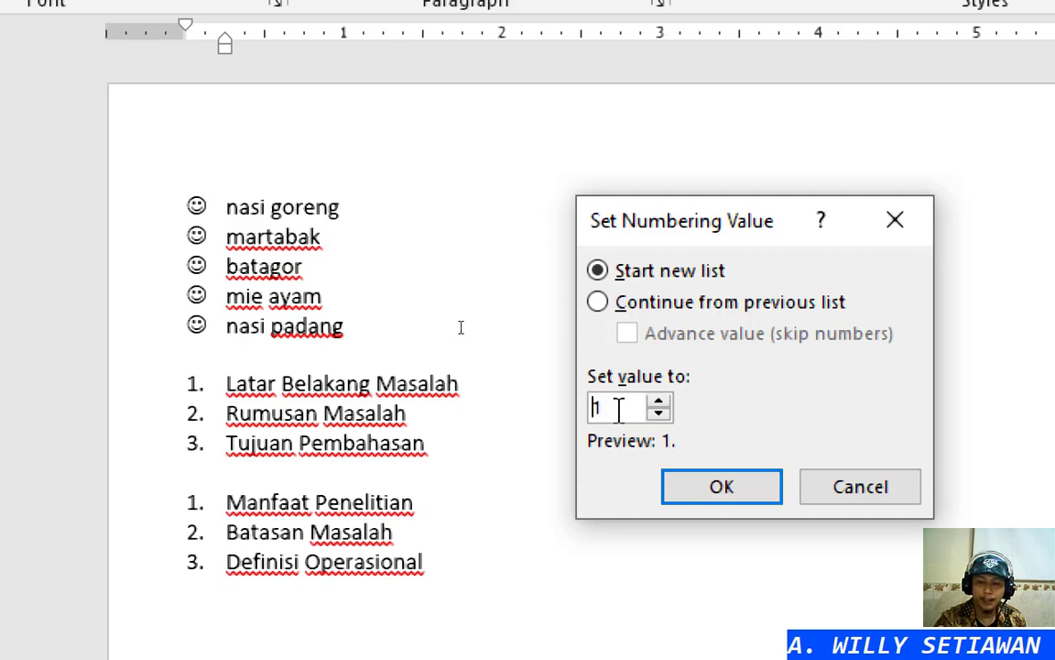
pyautogui.click(658, 403)
pyautogui.click(658, 403)
pyautogui.click(657, 404)
pyautogui.click(657, 403)
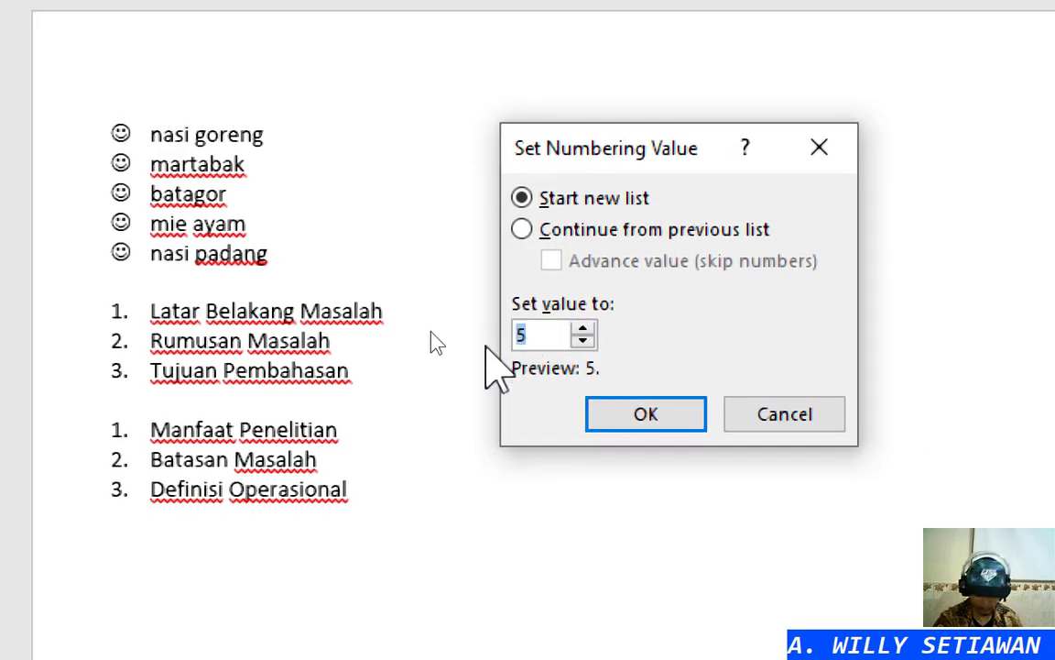
pyautogui.click(582, 327)
pyautogui.click(582, 340)
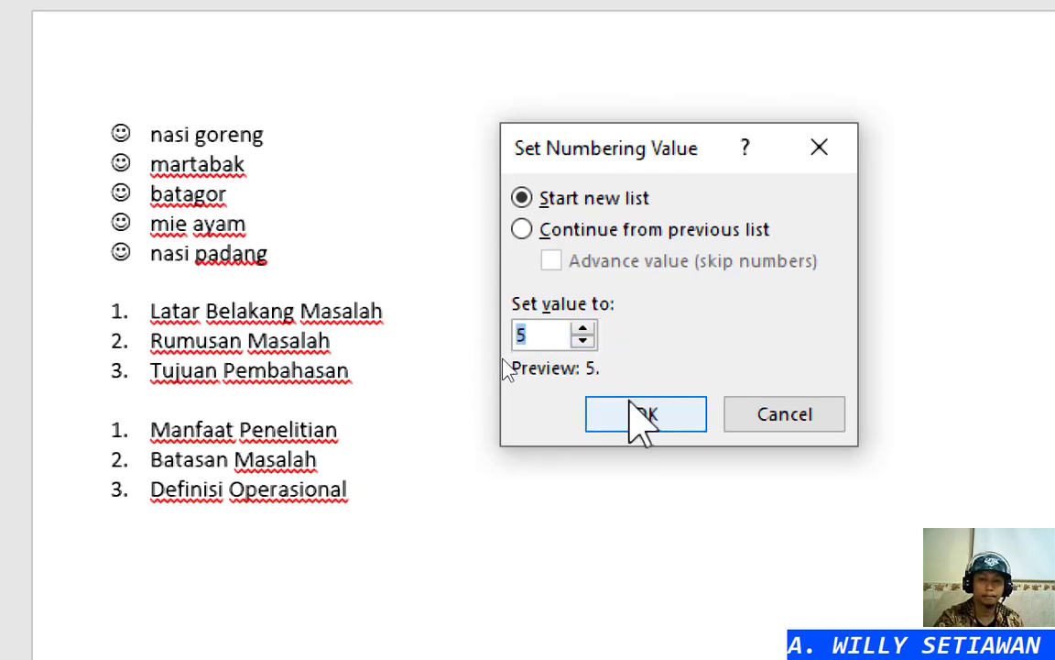
pyautogui.click(632, 403)
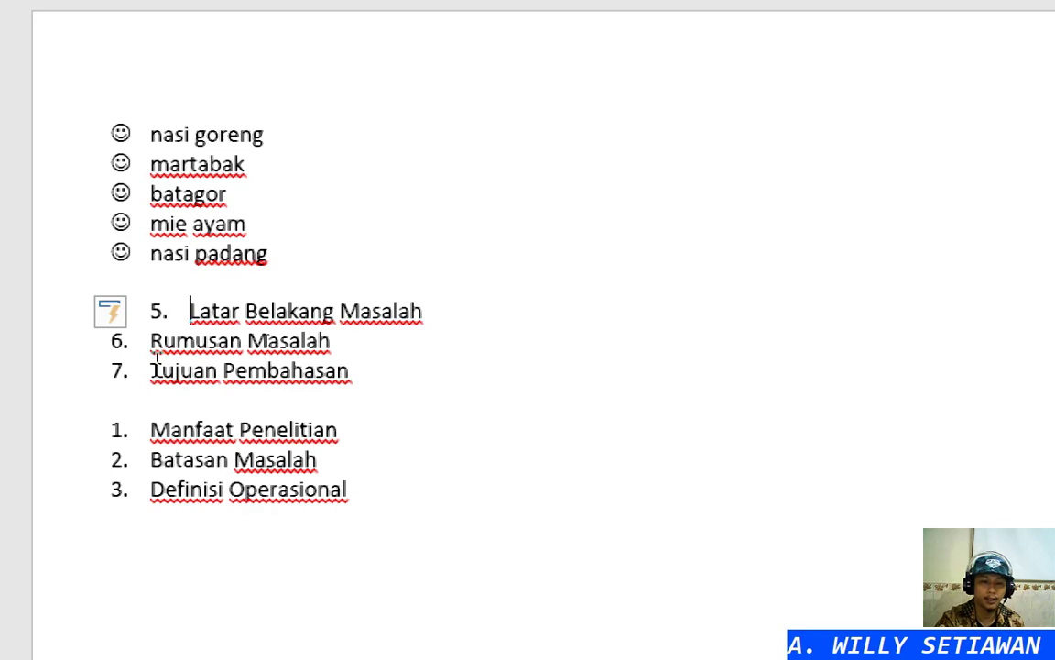
# Copy the Rumusan Masalah item's formatting onto the Latar Belakang Masalah item with Format Painter
pyautogui.click(152, 341)
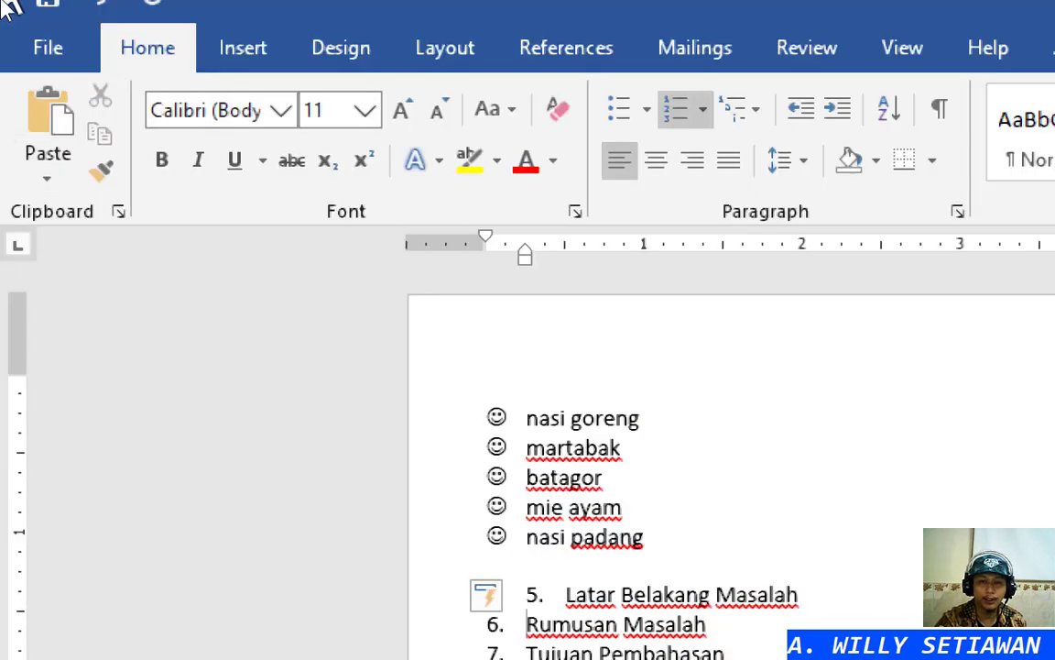
pyautogui.click(101, 170)
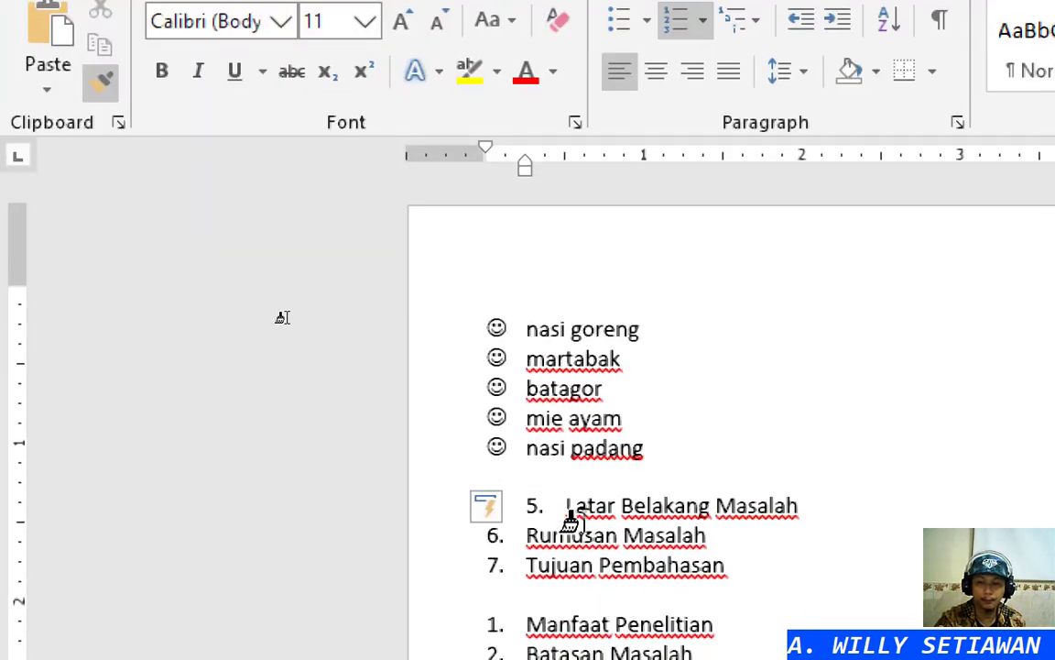
pyautogui.click(554, 503)
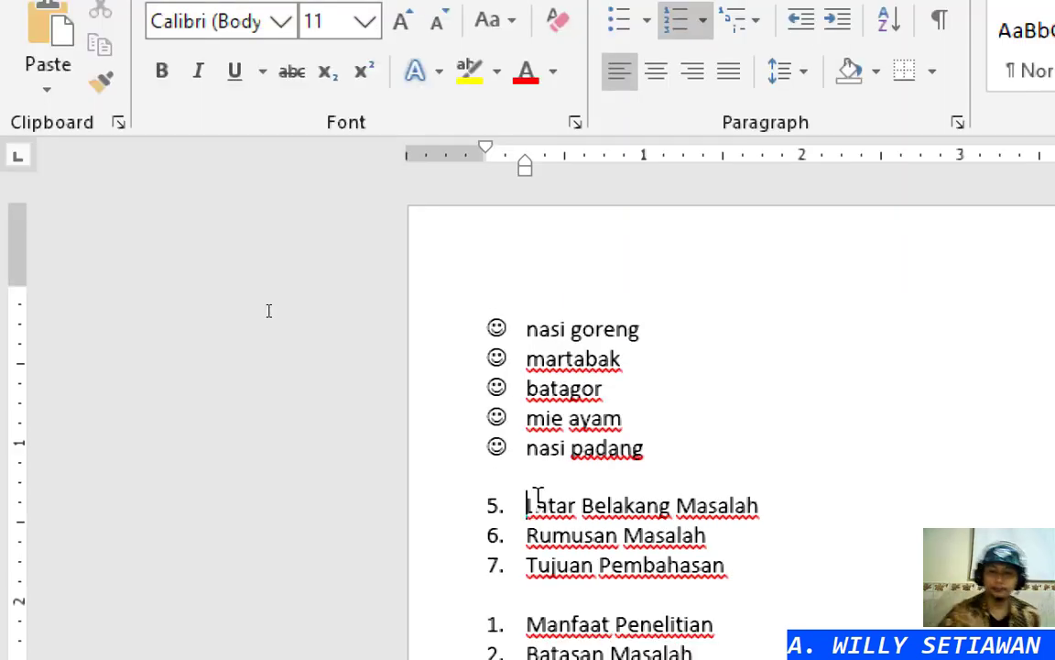
pyautogui.press('Down')
pyautogui.press('Down')
pyautogui.press('End')
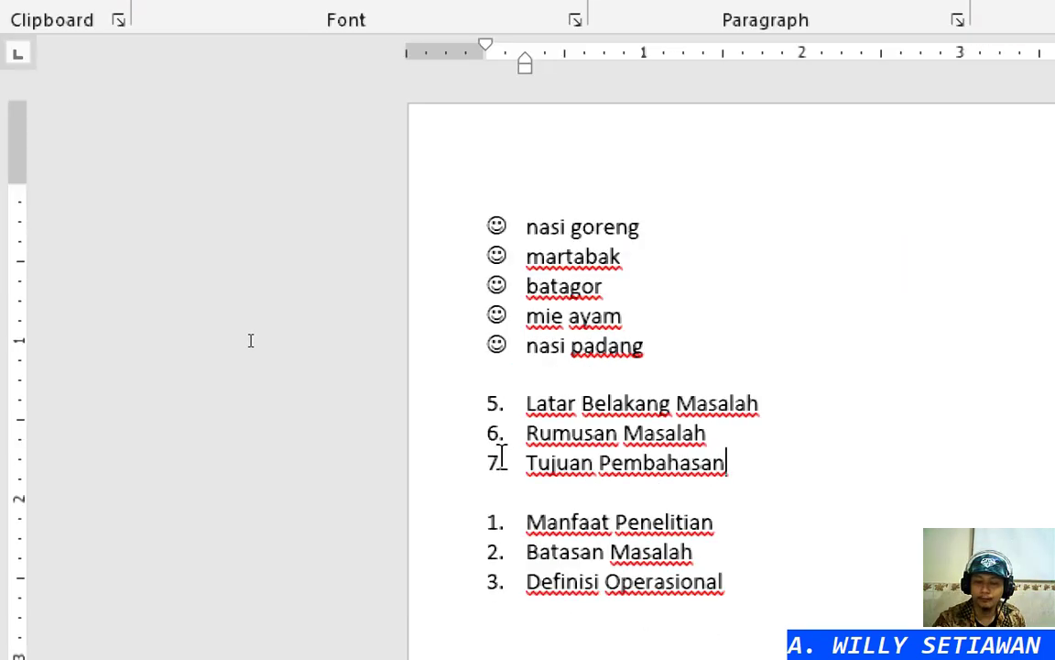
pyautogui.rightClick(492, 458)
pyautogui.click(440, 497)
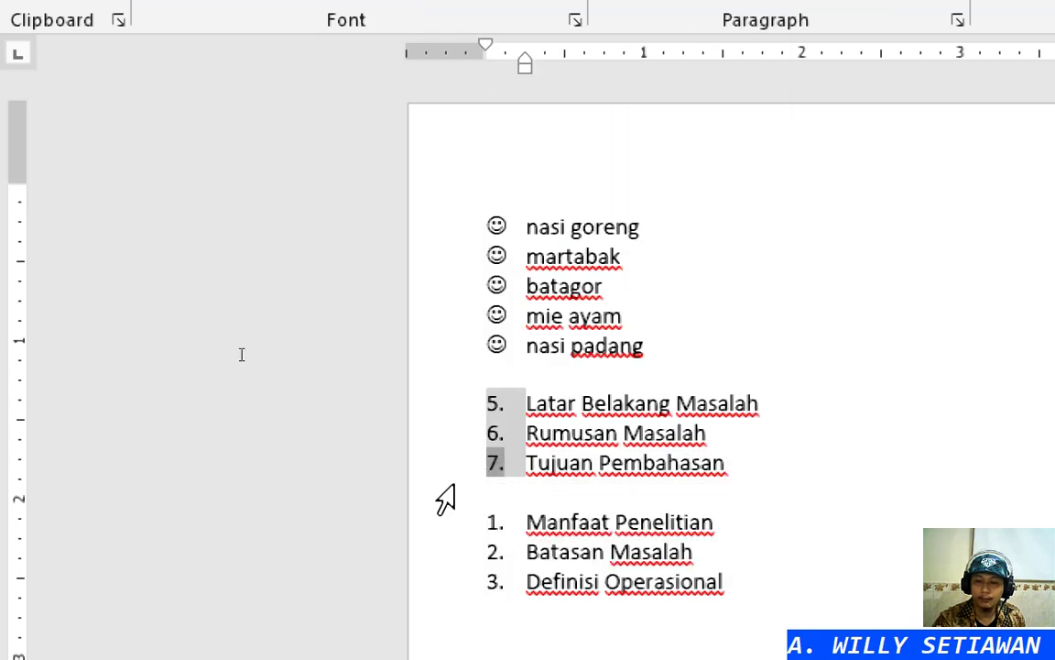
pyautogui.click(546, 486)
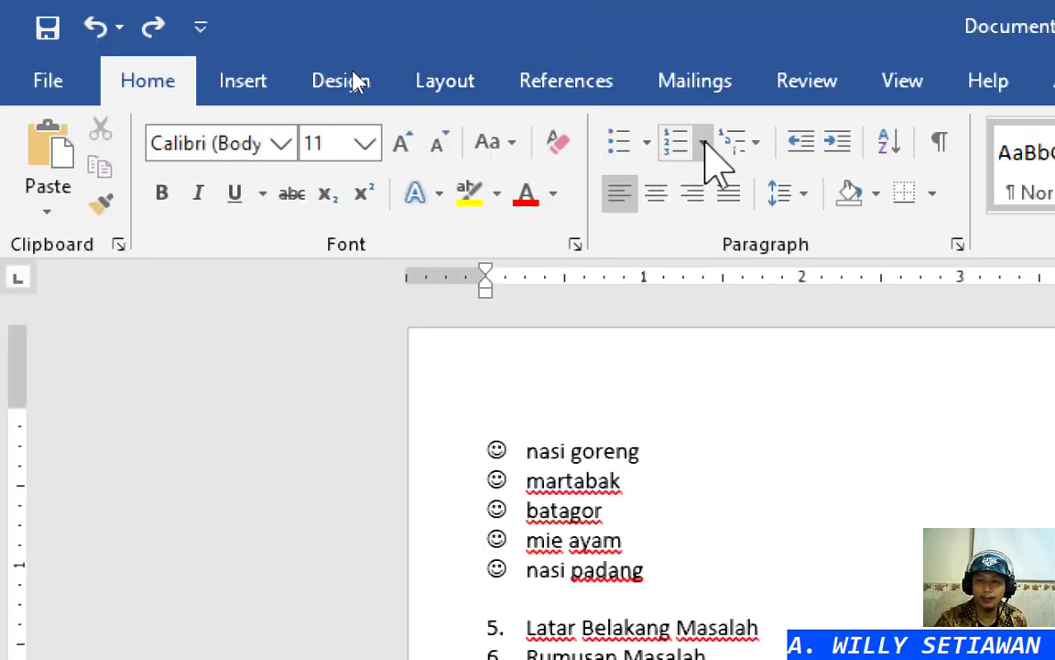
pyautogui.click(704, 144)
pyautogui.click(705, 146)
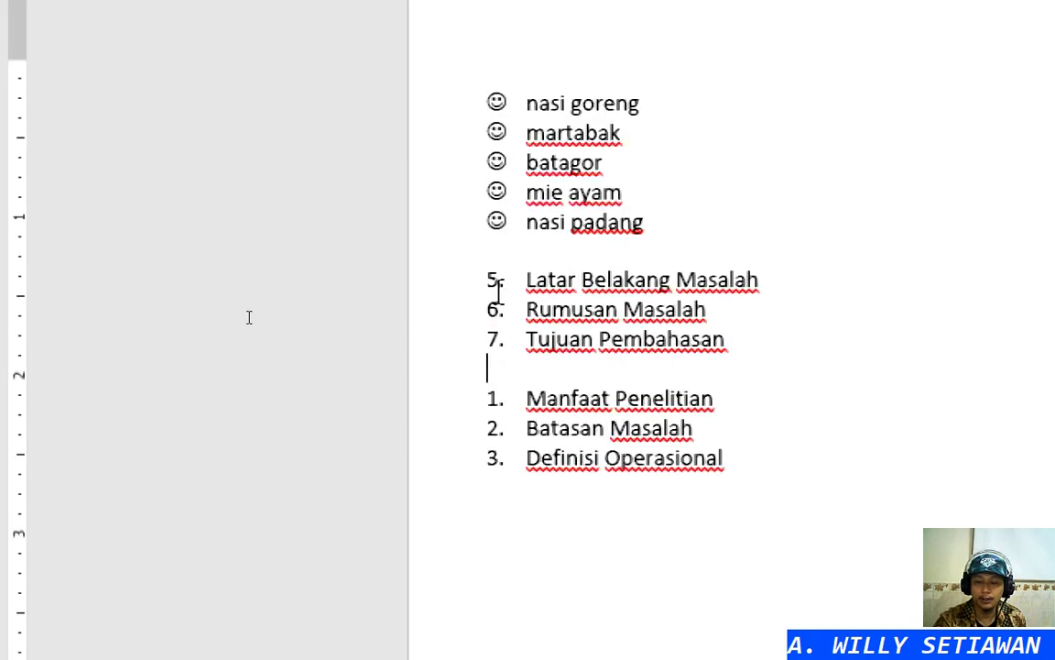
# Set the starting number of the list beginning with Latar Belakang Masalah to 3
pyautogui.rightClick(495, 281)
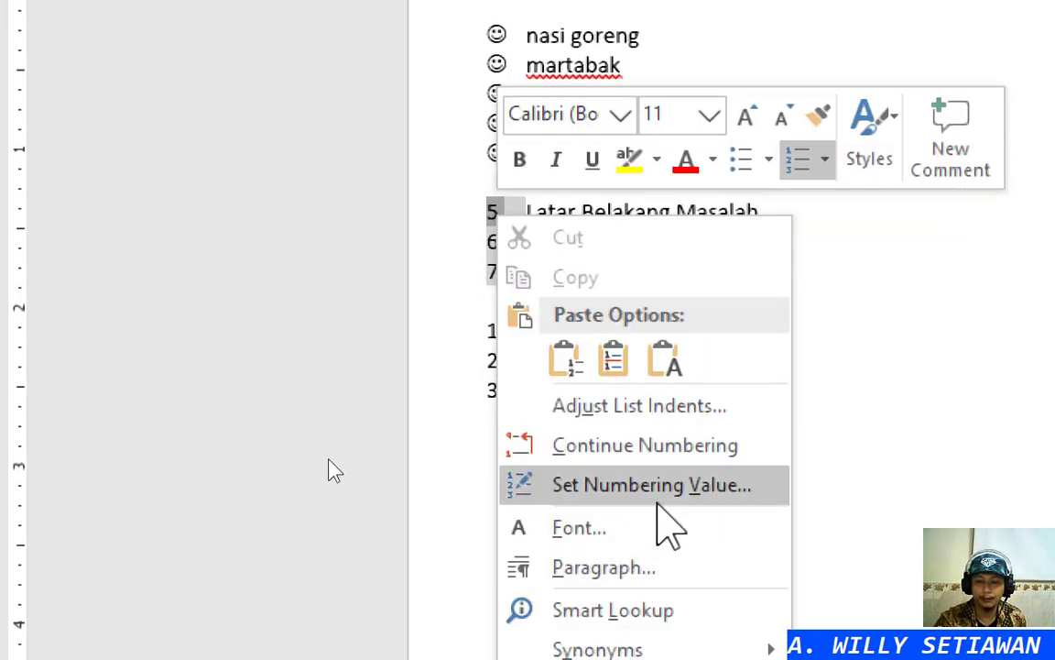
pyautogui.click(659, 497)
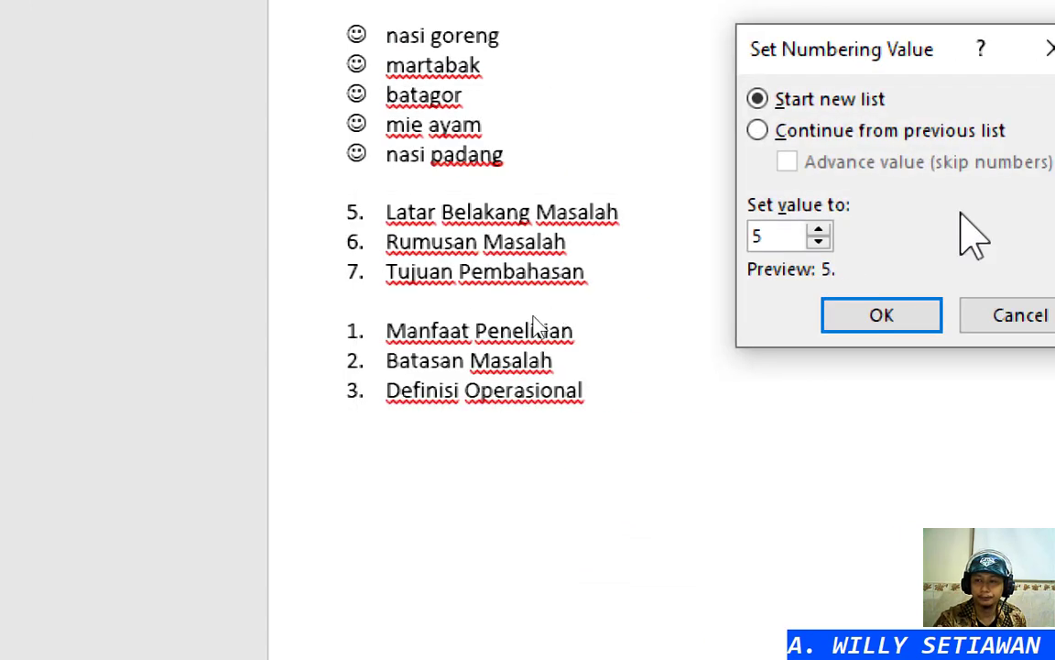
pyautogui.click(788, 234)
pyautogui.moveTo(788, 235); pyautogui.dragTo(744, 230)
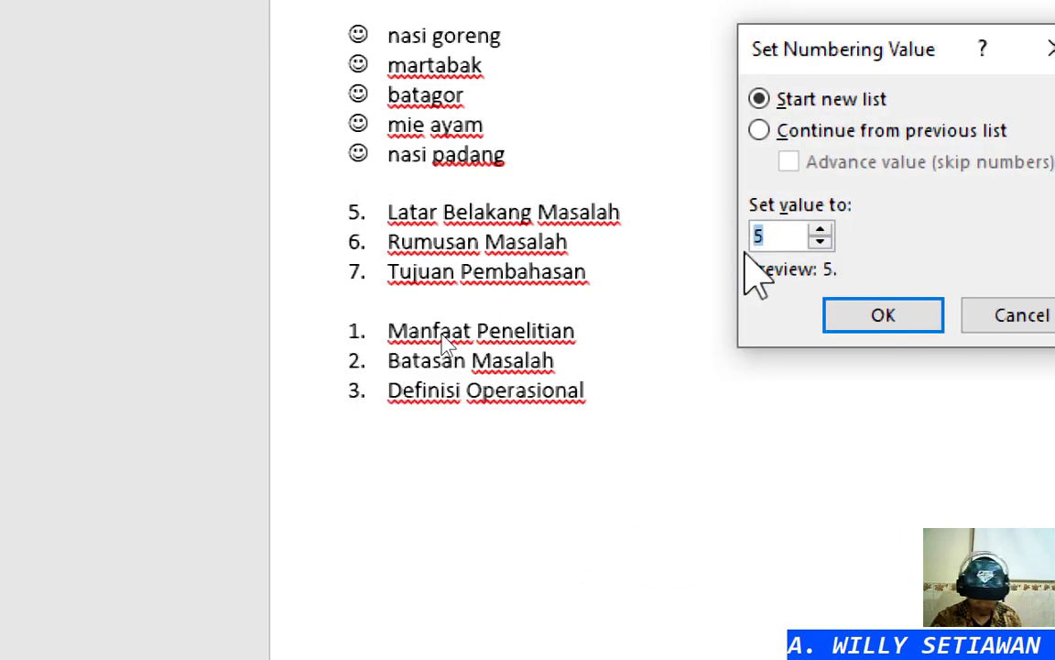
pyautogui.write('3')
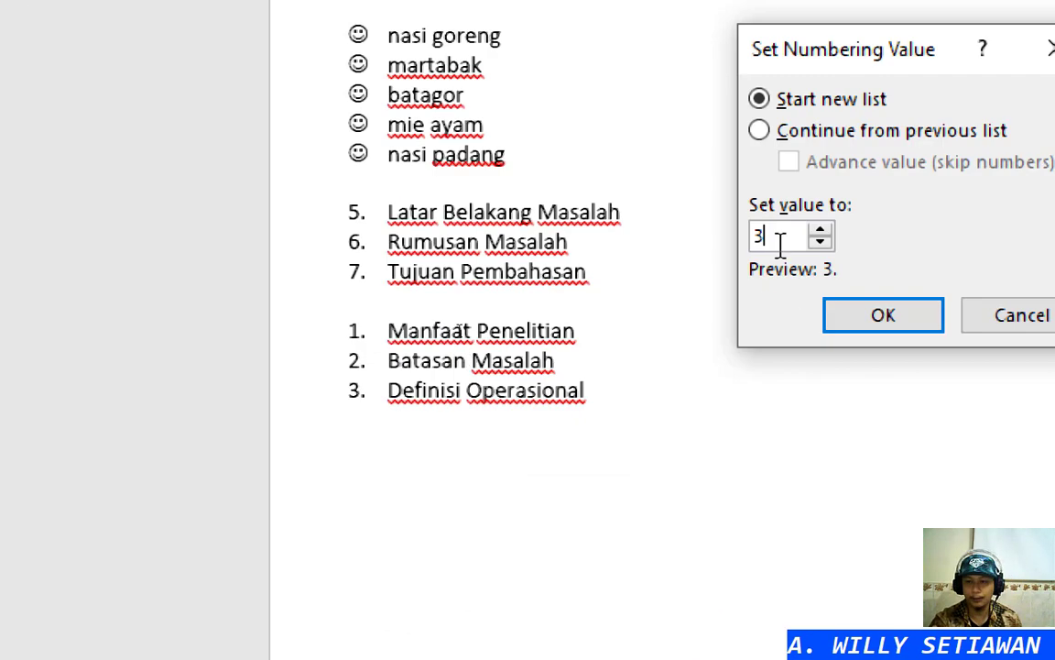
pyautogui.click(885, 316)
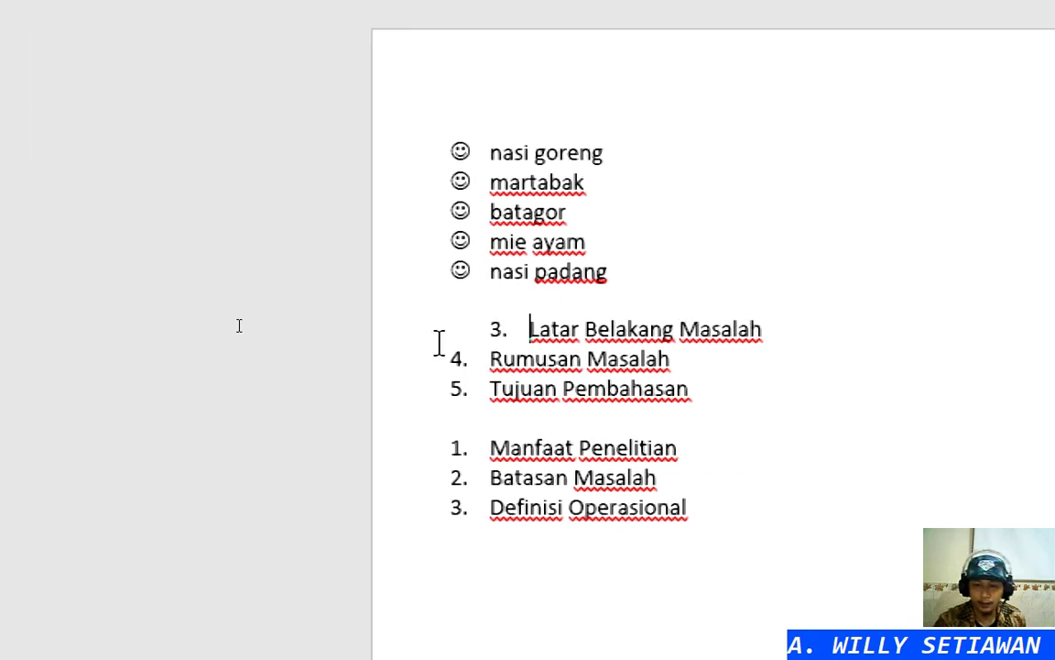
# Realign the Latar Belakang Masalah item by painting the Rumusan Masalah item's format onto it
pyautogui.click(502, 358)
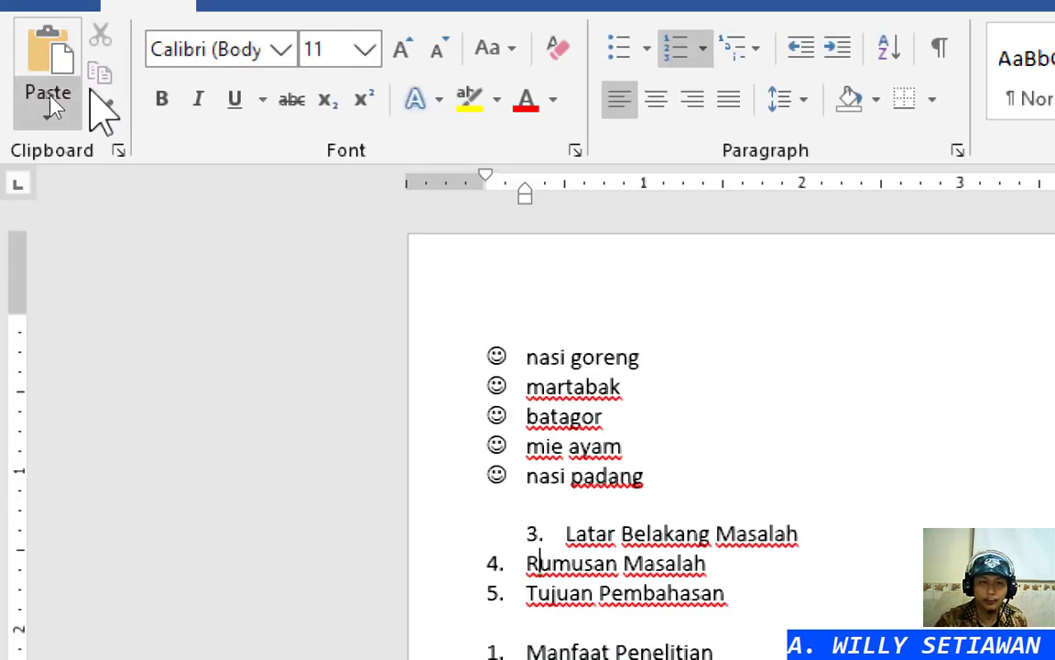
pyautogui.click(102, 111)
pyautogui.click(537, 534)
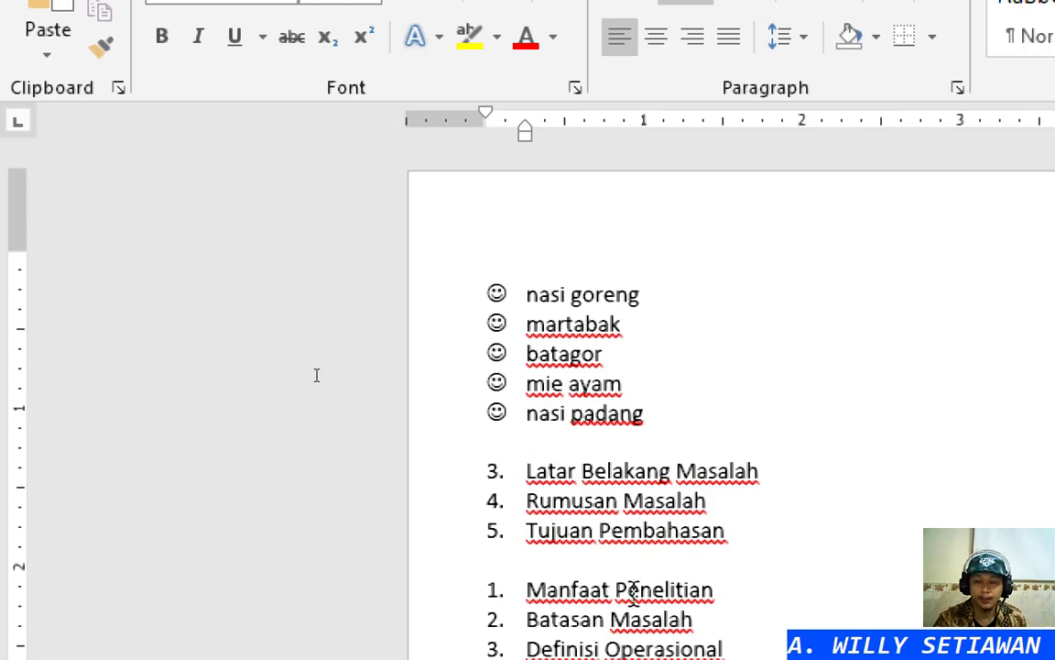
# Set the numbering value of the list beginning with Latar Belakang Masalah to 1
pyautogui.rightClick(495, 469)
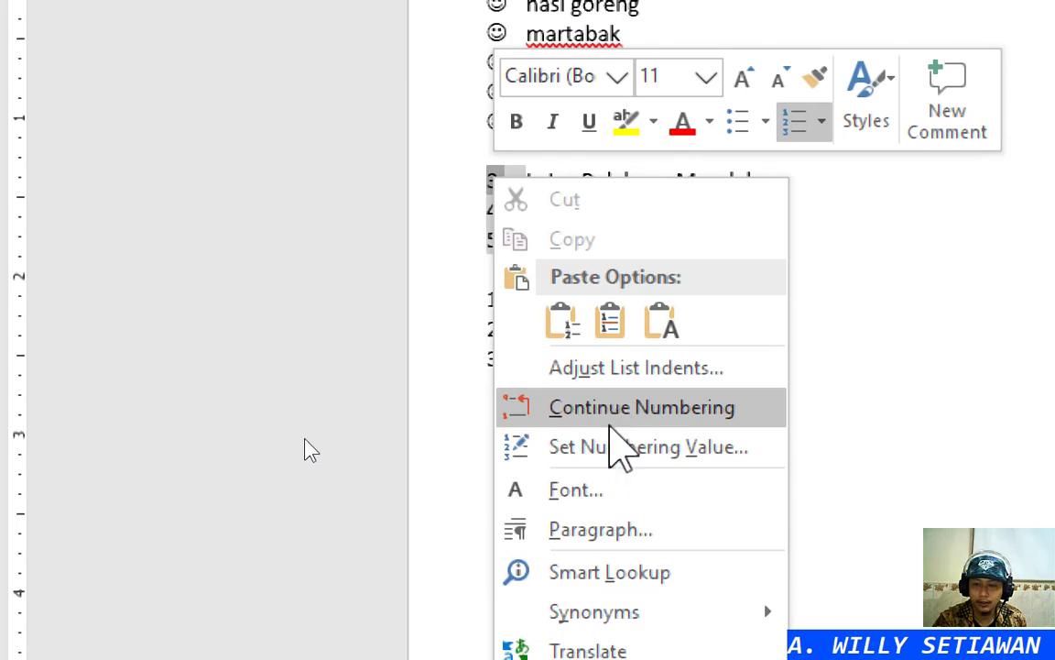
pyautogui.click(609, 447)
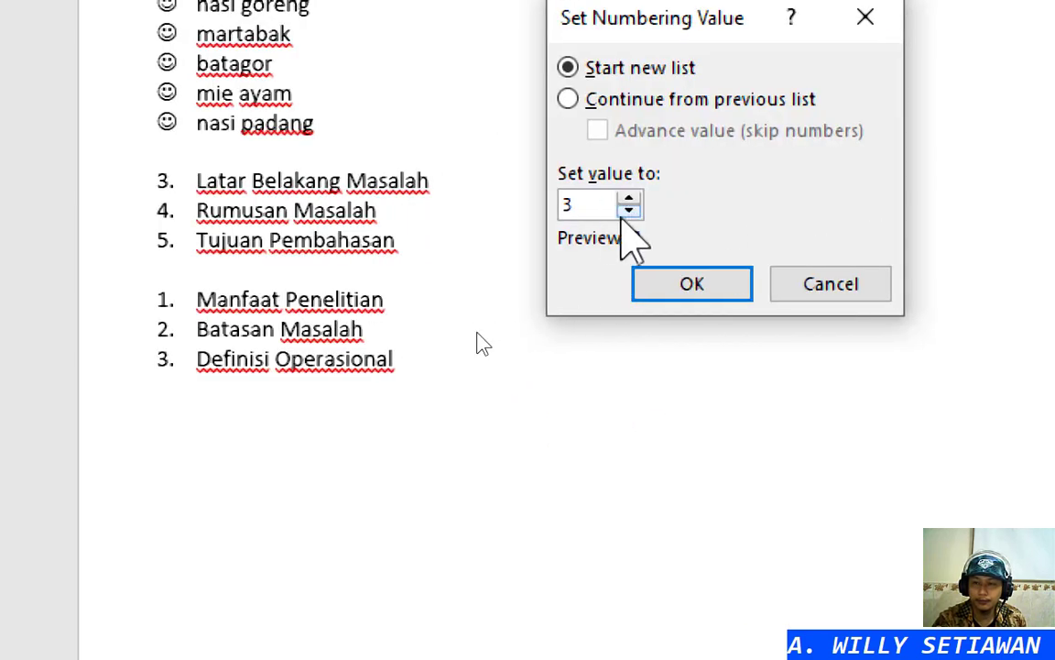
pyautogui.click(630, 211)
pyautogui.click(630, 210)
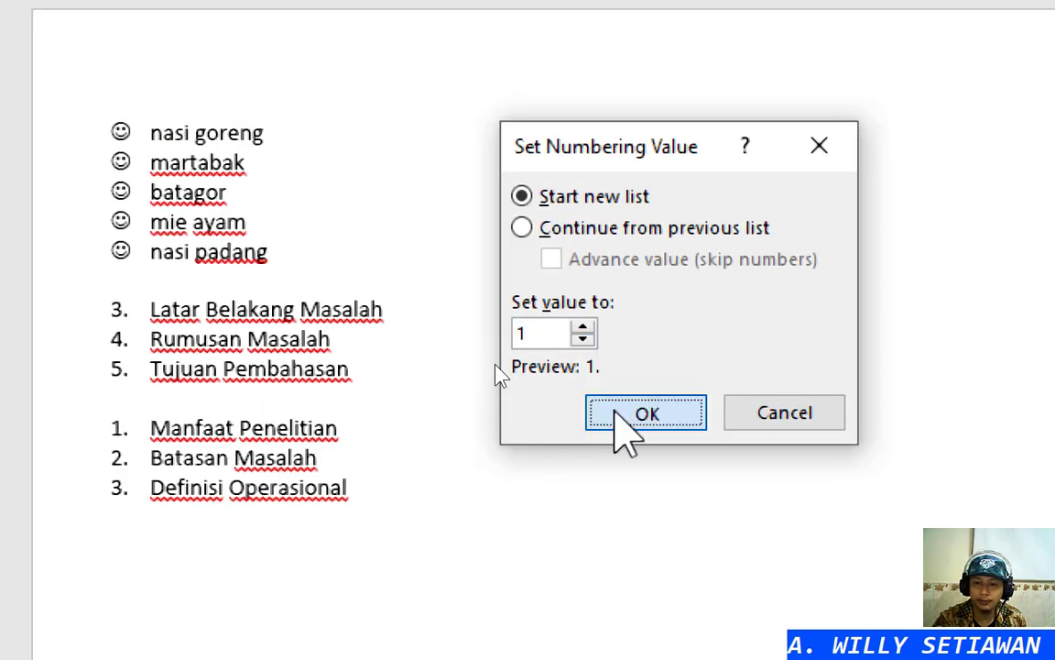
pyautogui.click(614, 412)
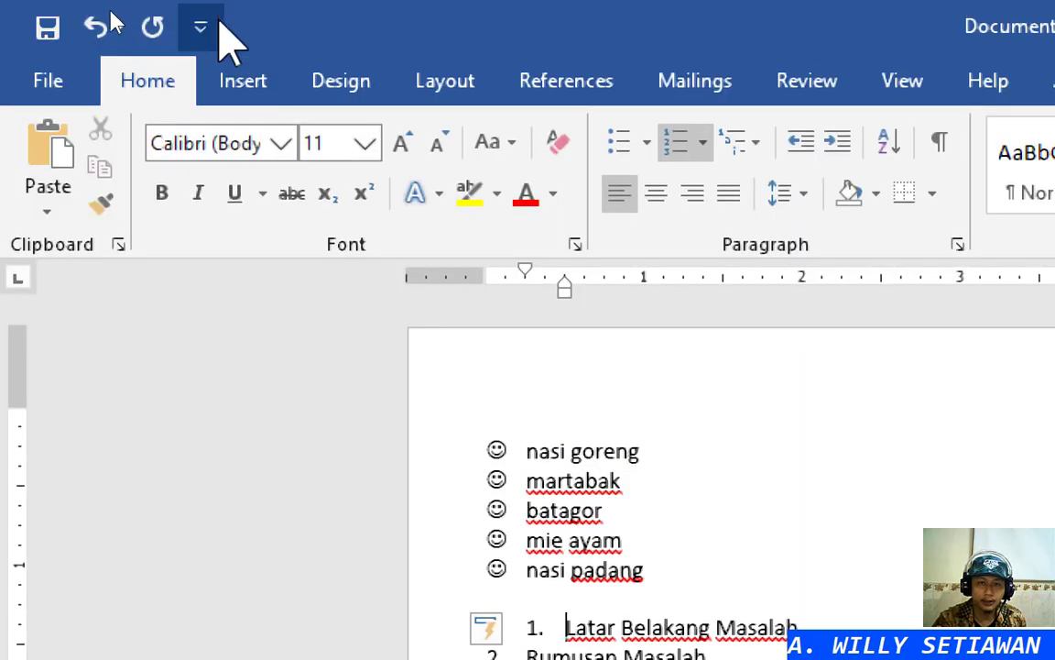
# Paint the Rumusan Masalah item's formatting onto the Latar Belakang Masalah item to match its indent
pyautogui.click(623, 425)
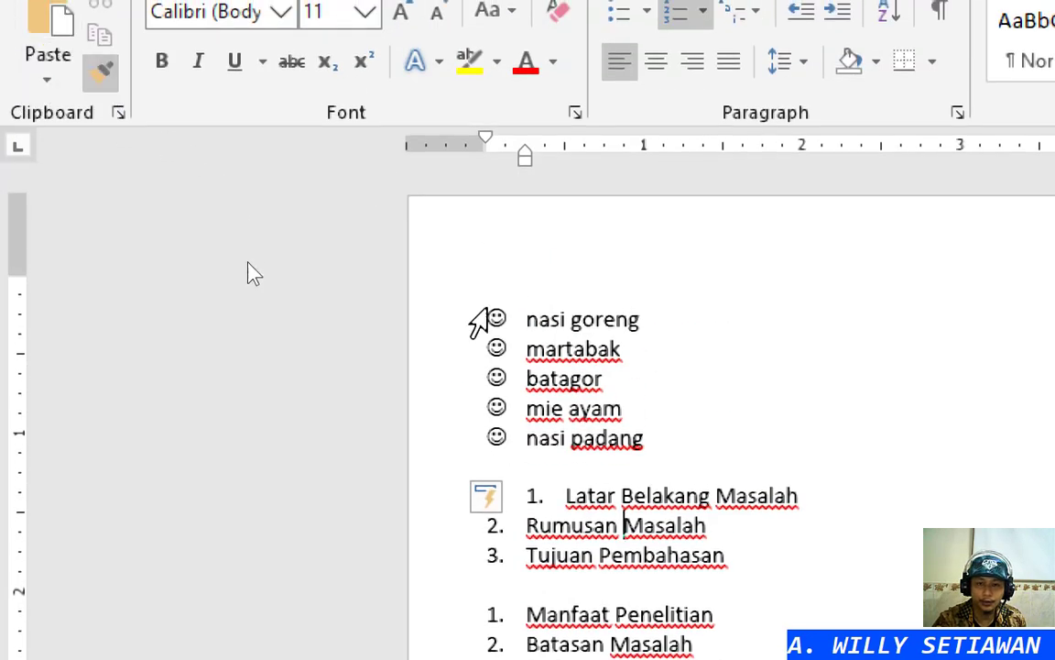
pyautogui.click(545, 495)
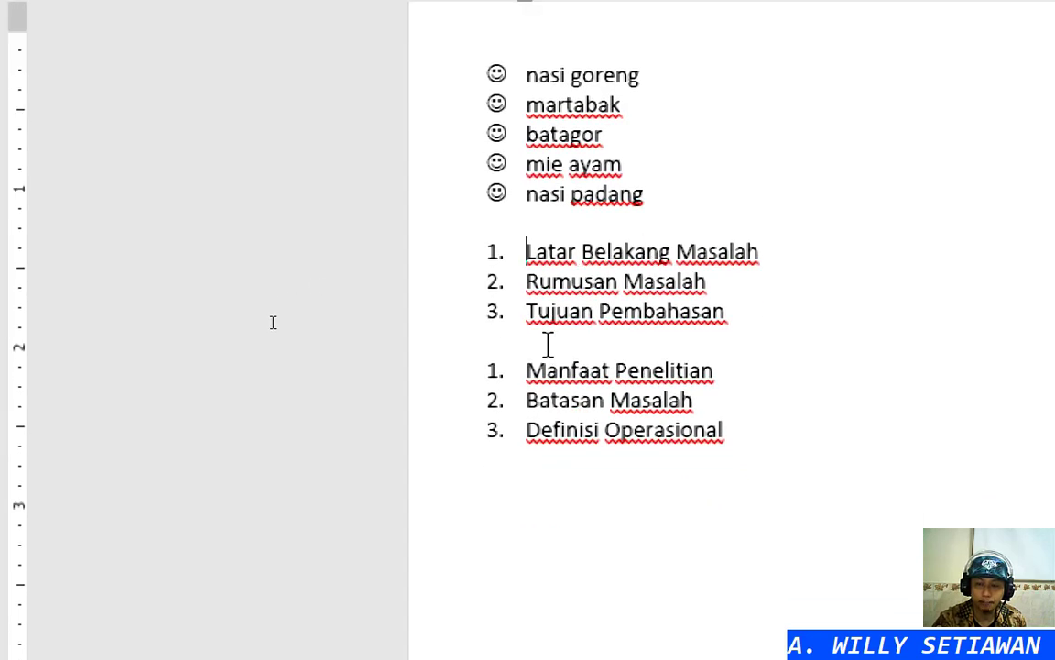
# Continue the preceding list's numbering in the list beginning with Manfaat Penelitian, and delete the blank line between the two lists
pyautogui.click(496, 369)
pyautogui.rightClick(495, 369)
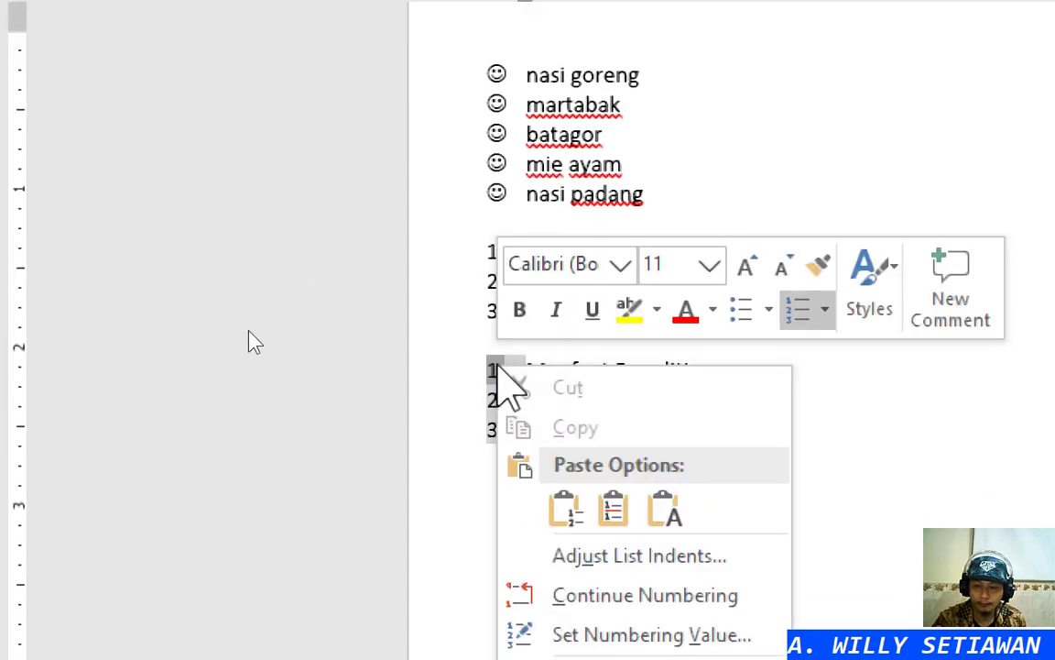
pyautogui.click(565, 595)
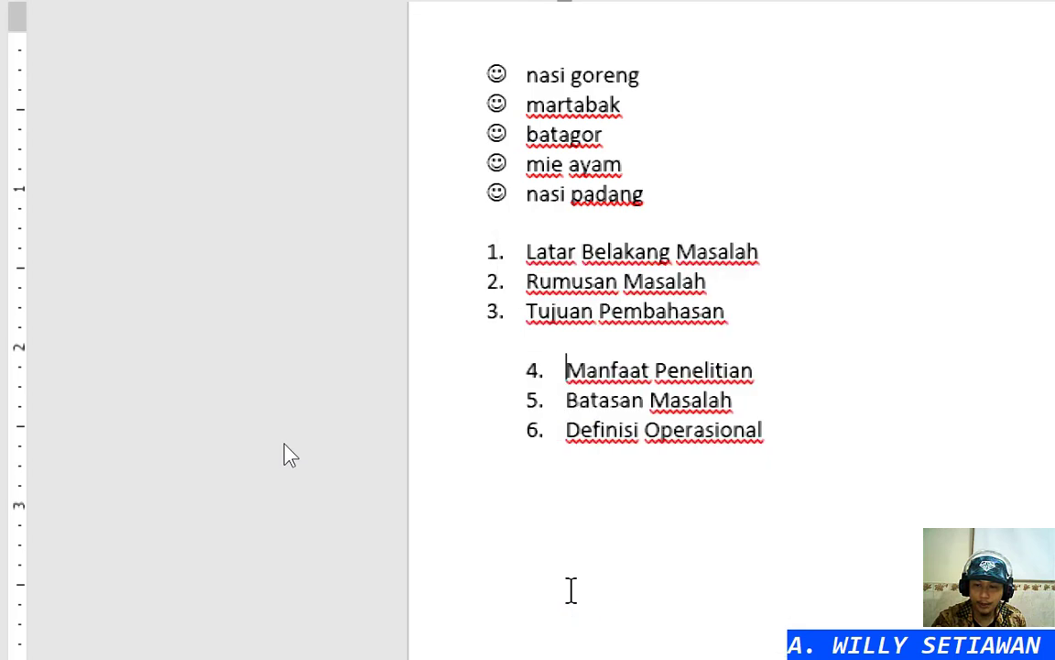
pyautogui.click(574, 343)
pyautogui.press('Delete')
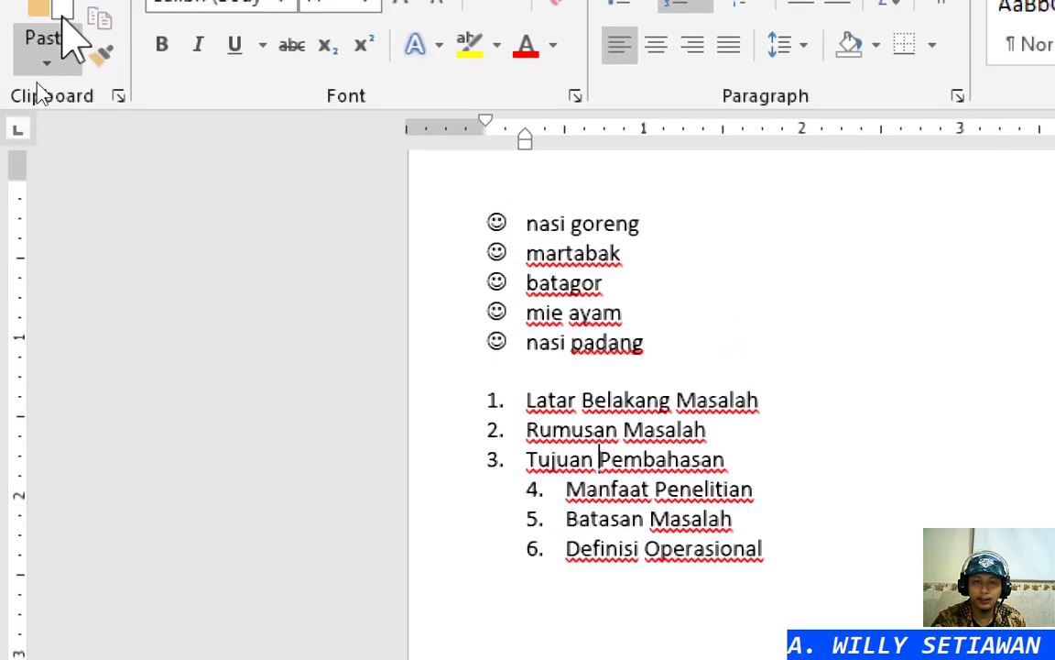
# Copy the Tujuan Pembahasan item's formatting onto the Manfaat Penelitian, Batasan Masalah and Definisi Operasional items with Format Painter
pyautogui.click(101, 83)
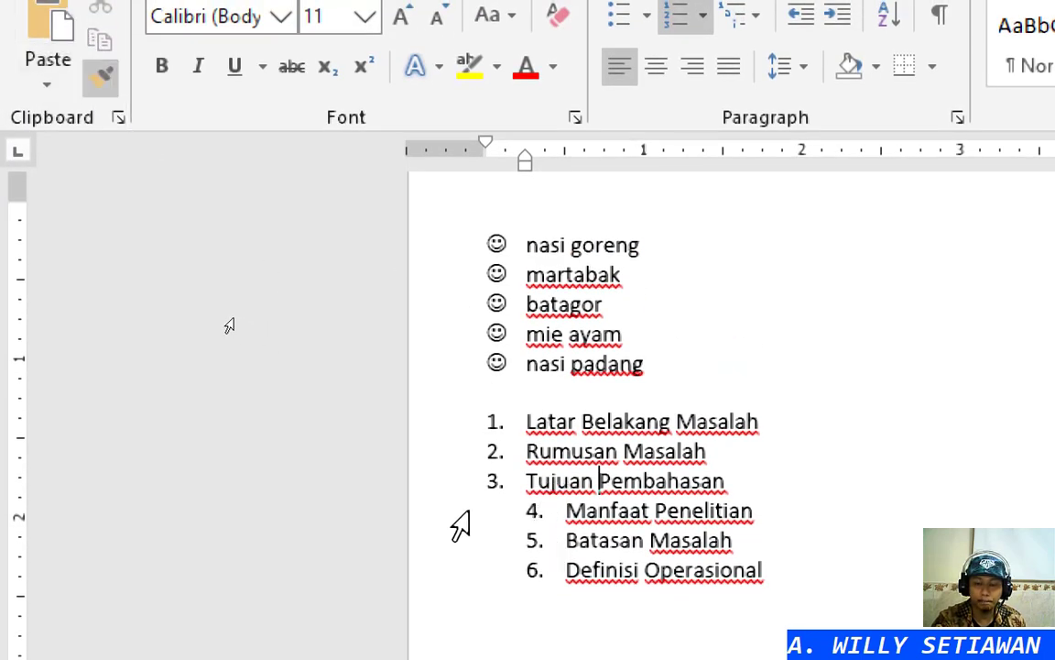
pyautogui.moveTo(459, 525); pyautogui.dragTo(449, 575)
pyautogui.click(648, 577)
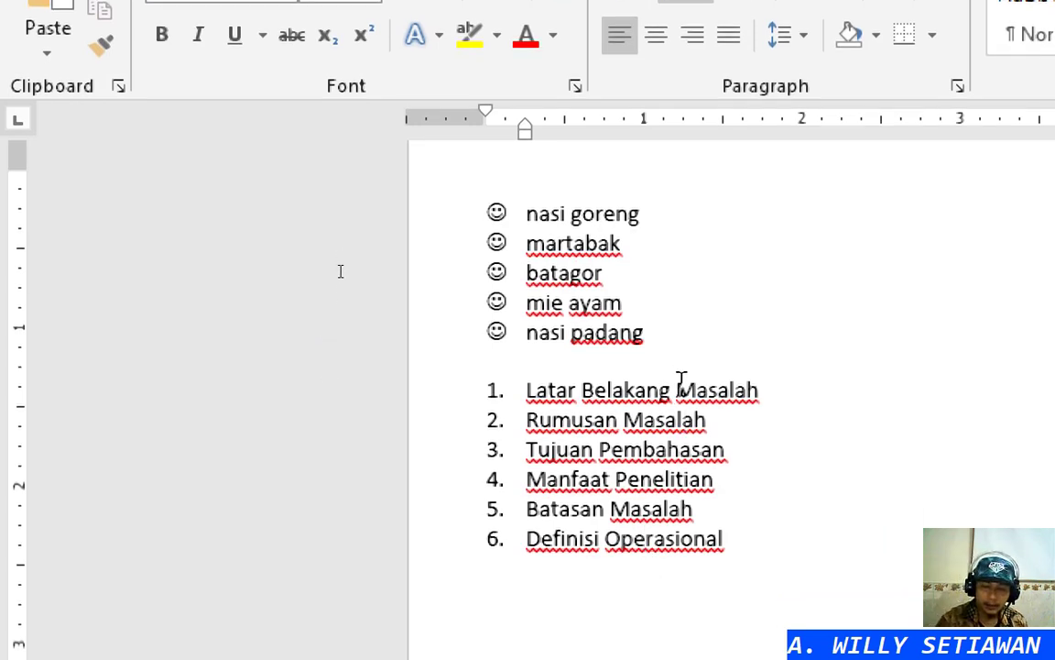
# Define a new number format 1.1 for the six-item list, adding the prefix "1." and removing the trailing period
pyautogui.click(495, 394)
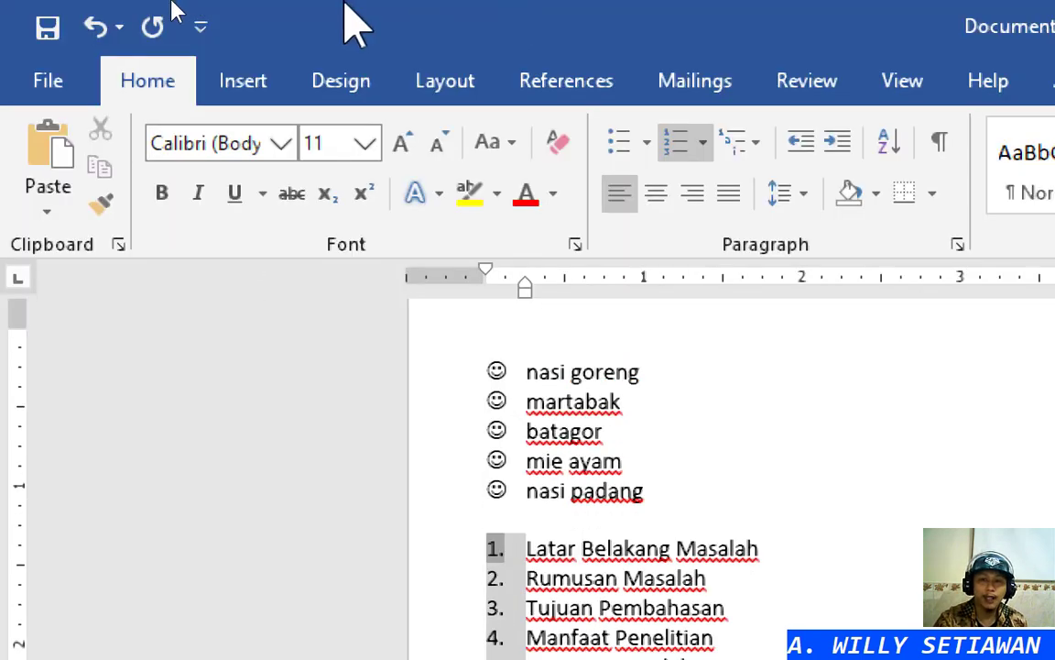
pyautogui.click(703, 144)
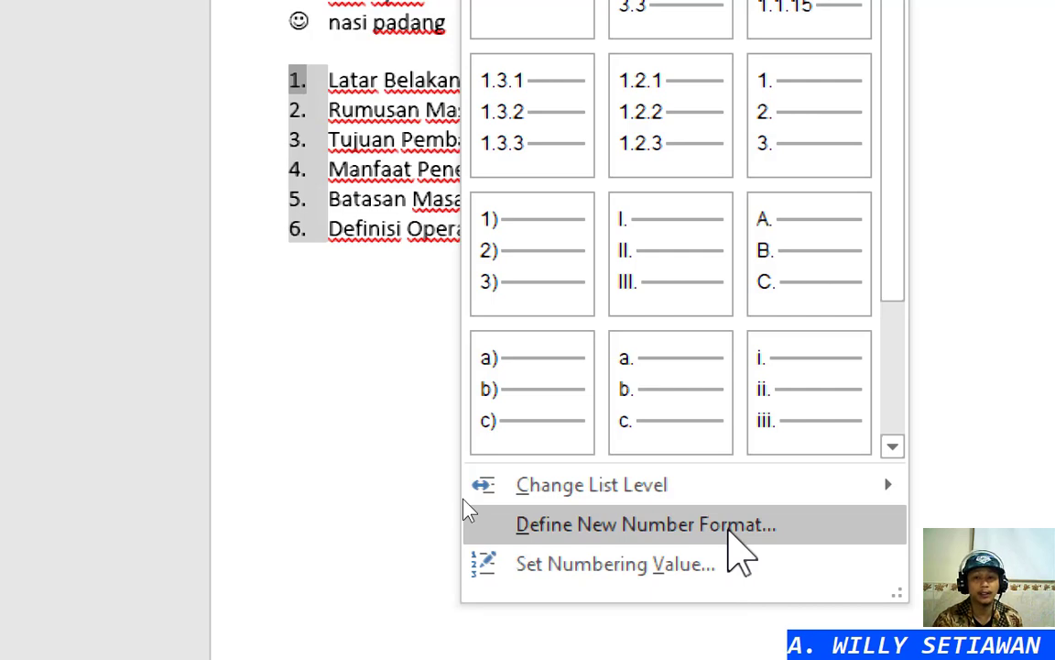
pyautogui.click(730, 531)
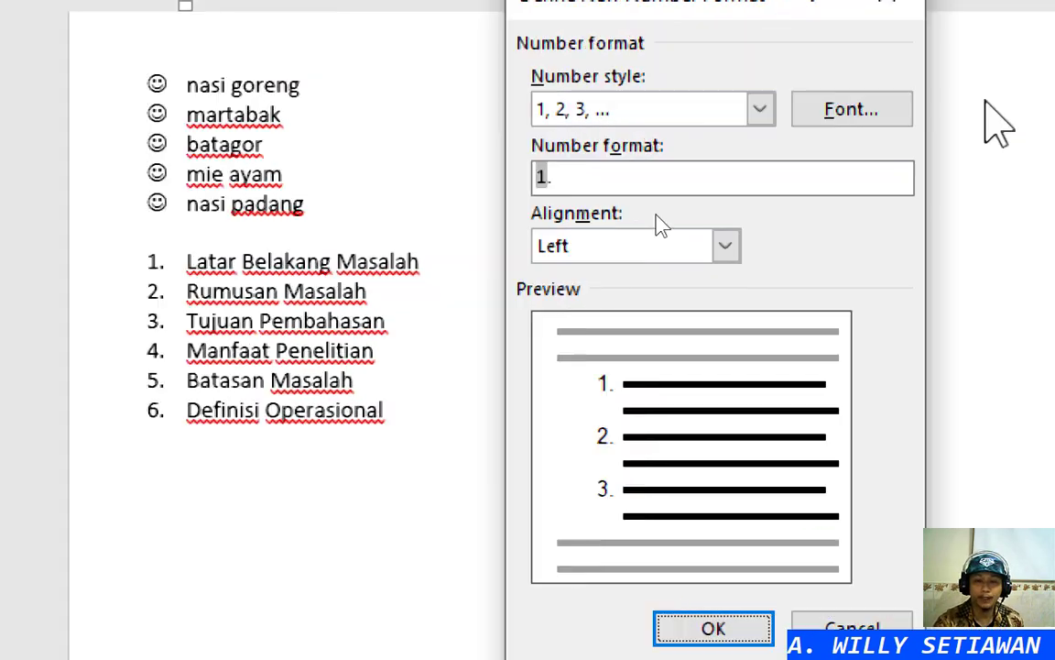
pyautogui.click(756, 111)
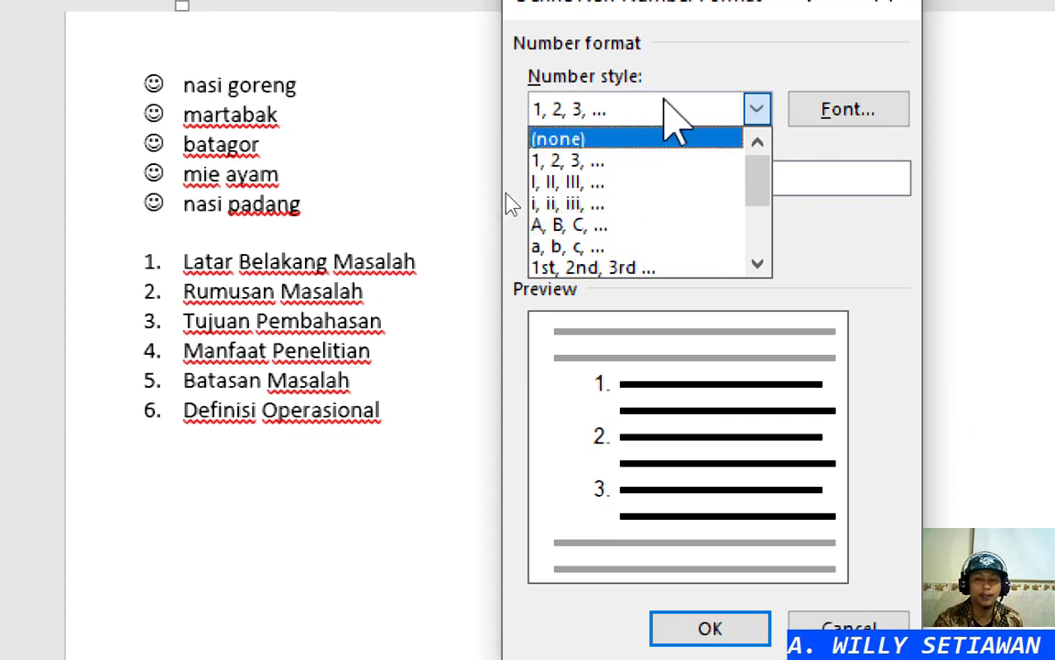
pyautogui.click(680, 116)
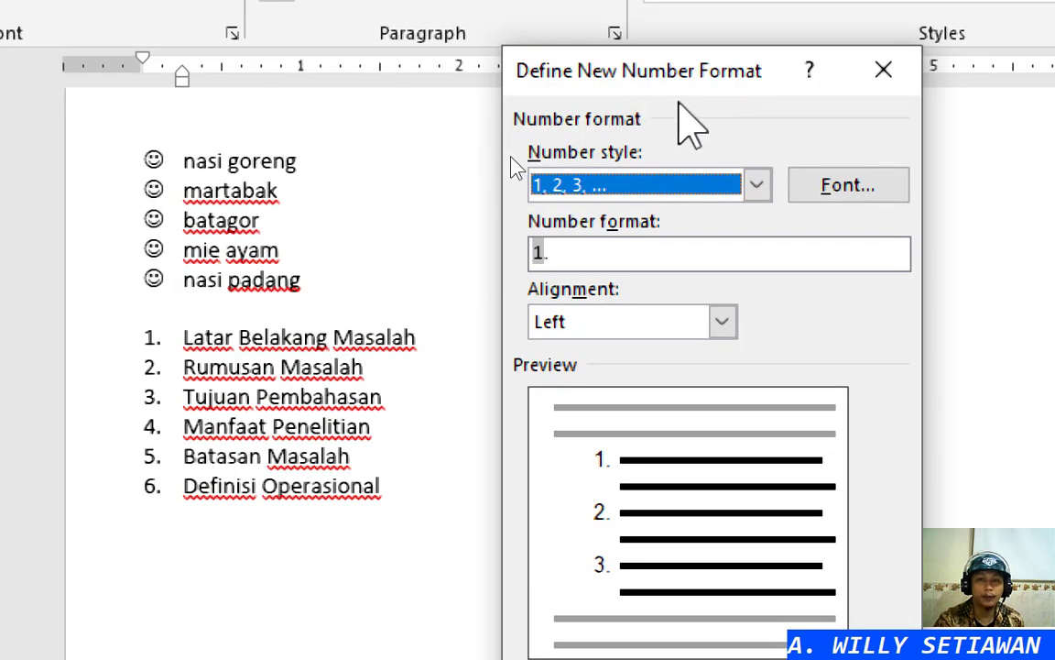
pyautogui.click(565, 256)
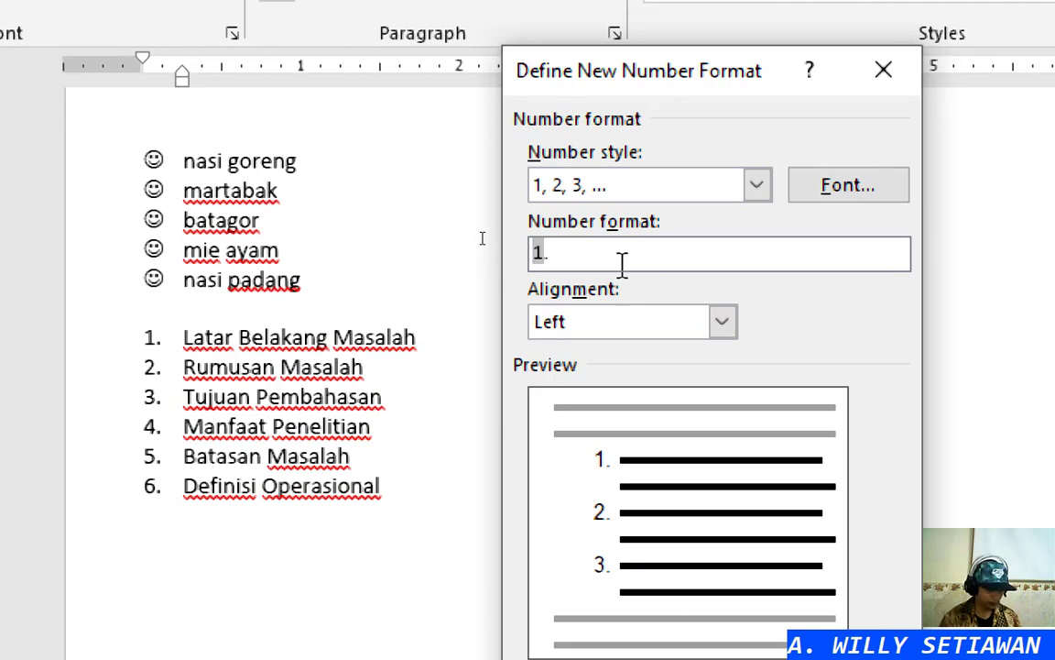
pyautogui.write('1')
pyautogui.write('.')
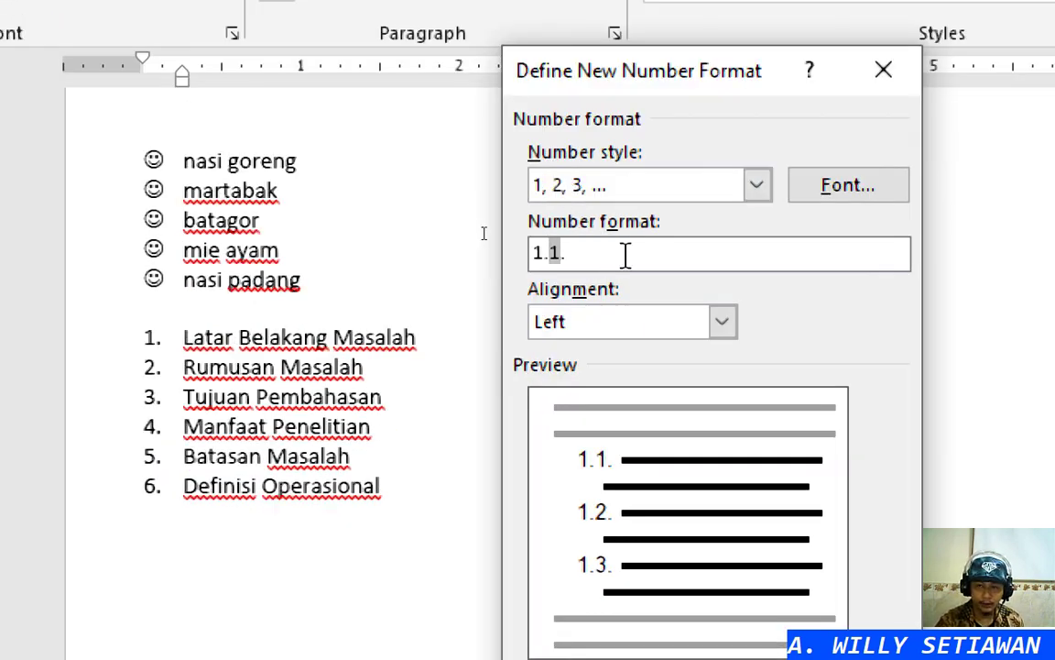
pyautogui.press('BackSpace')
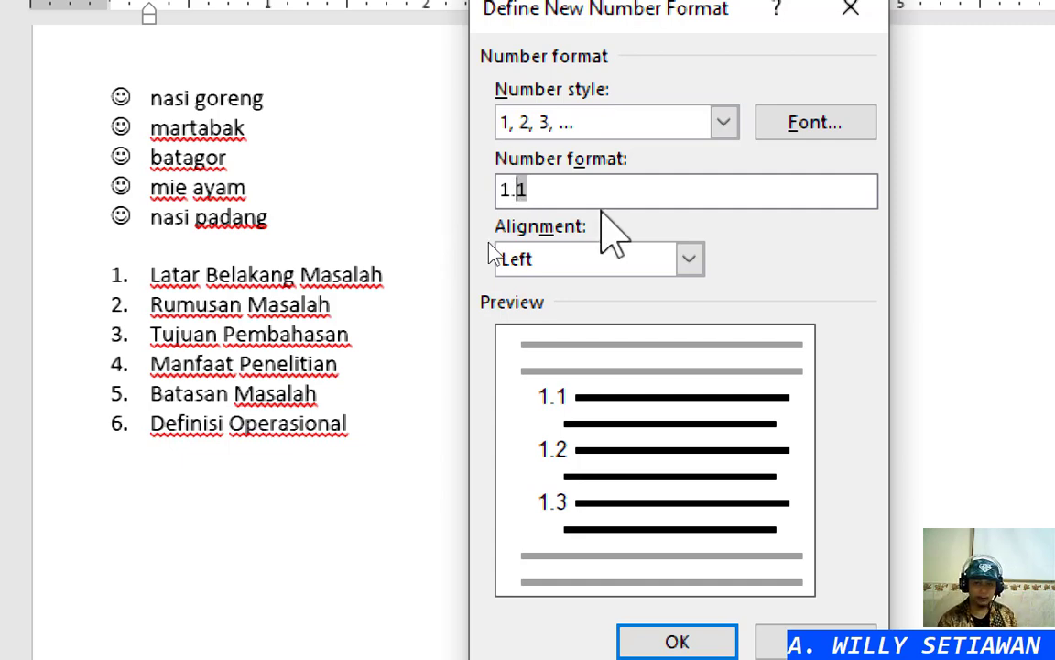
# Try the number format 1.2.1 by inserting "2." before the automatic number, and remove that insertion again
pyautogui.write('2.')
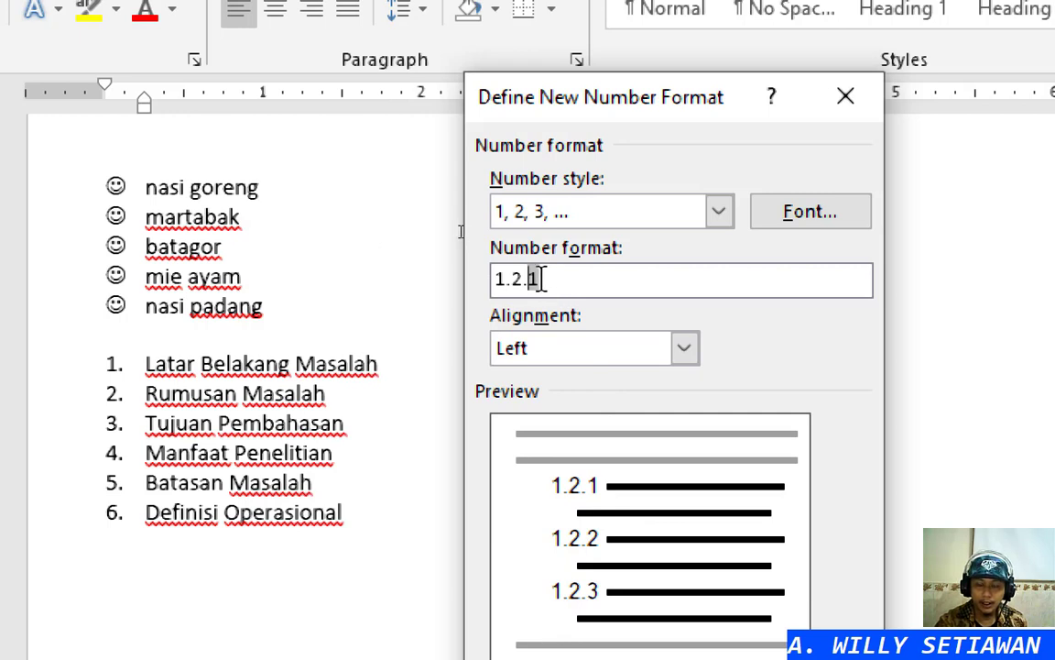
pyautogui.press('ctrl')
pyautogui.press('ctrl')
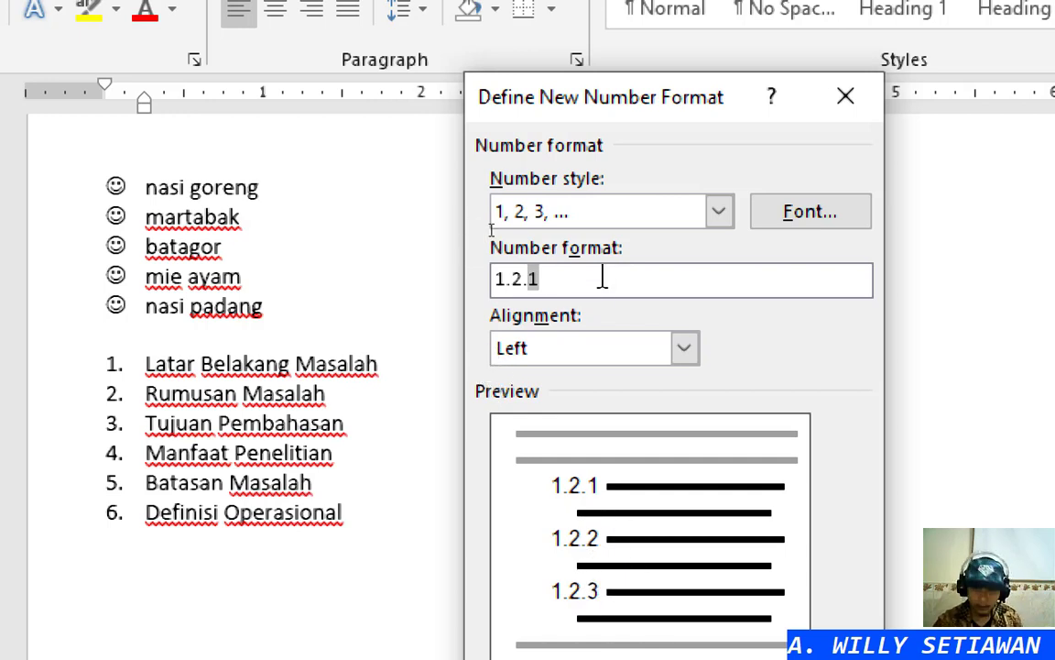
pyautogui.click(527, 279)
pyautogui.press('BackSpace')
pyautogui.press('BackSpace')
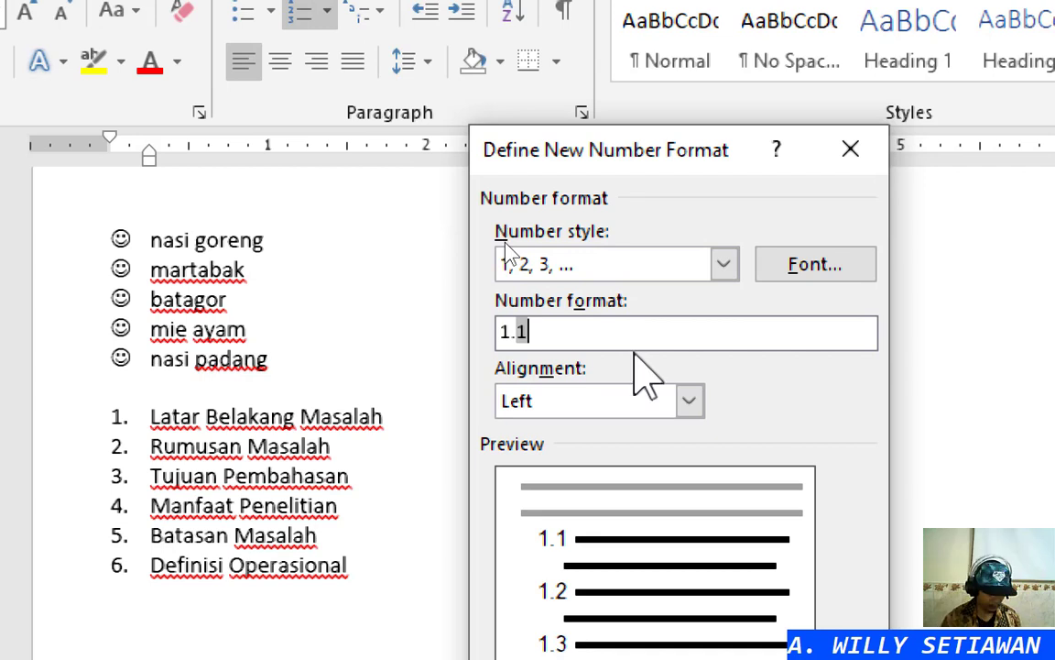
# Try adding the suffix ".1" after the automatic number in the number format, and delete that suffix
pyautogui.write('.')
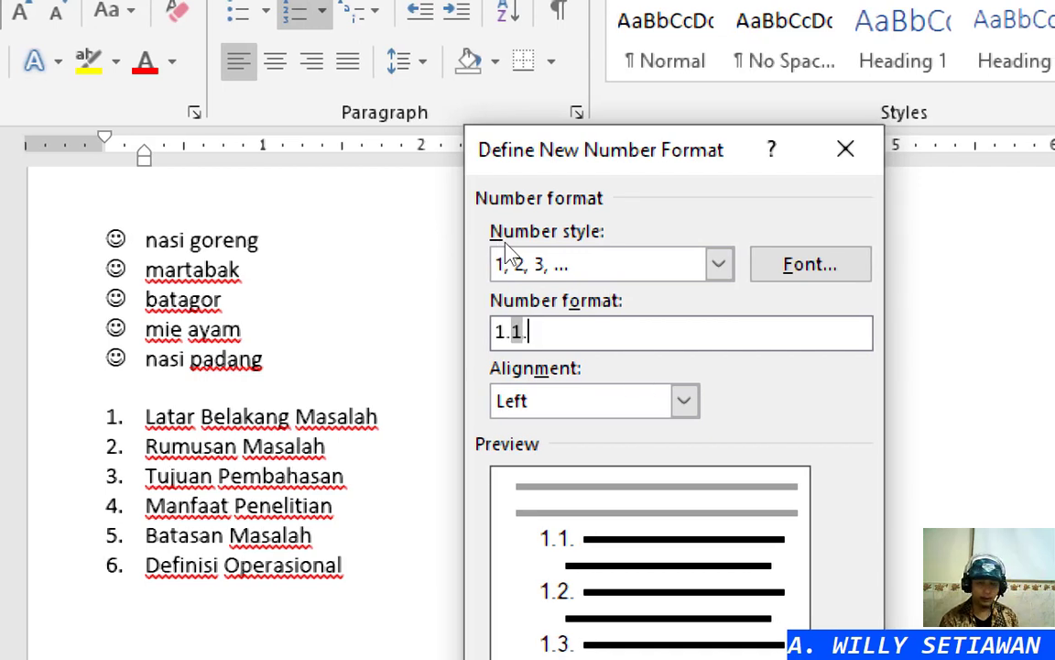
pyautogui.write('1')
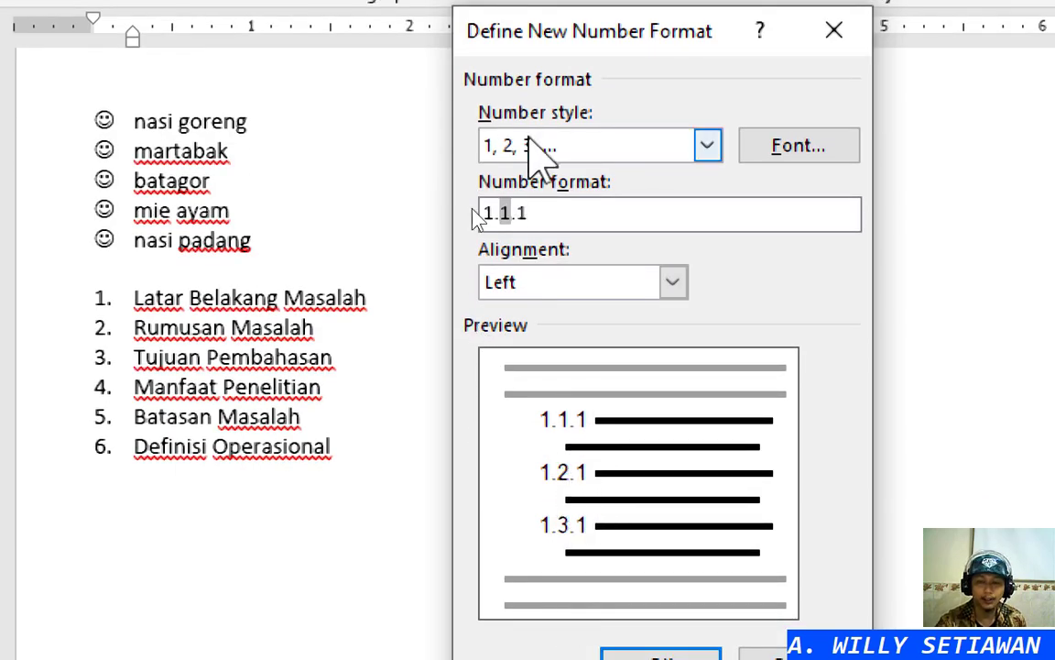
pyautogui.press('BackSpace')
pyautogui.press('BackSpace')
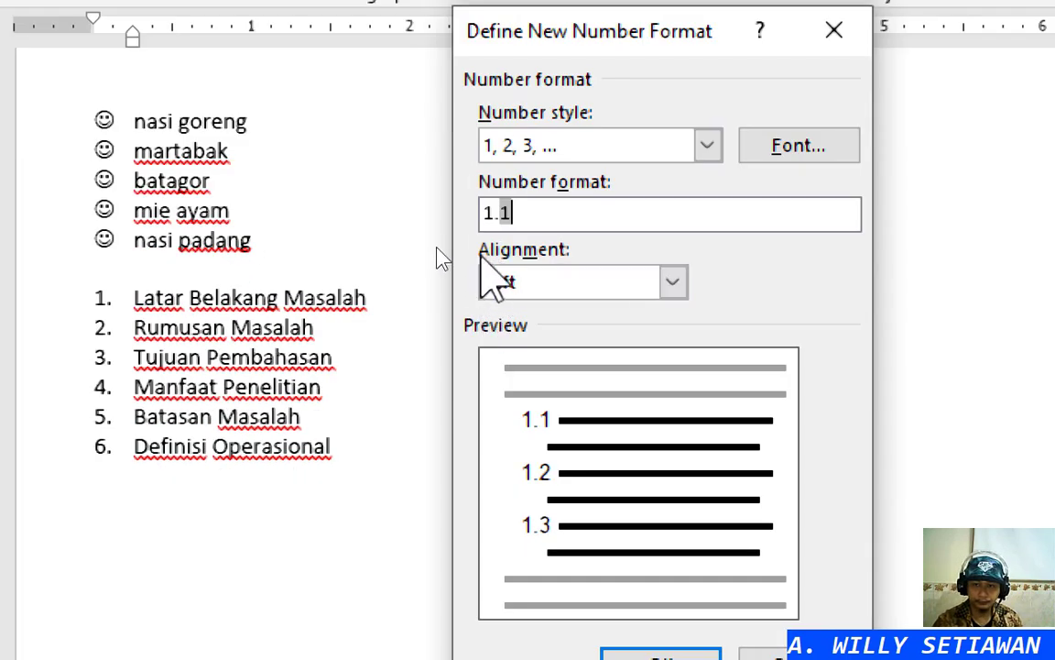
# Try a second "1." prefix before the automatic number to form 1.1.1, and reduce the format back to 1.1
pyautogui.write('1.1')
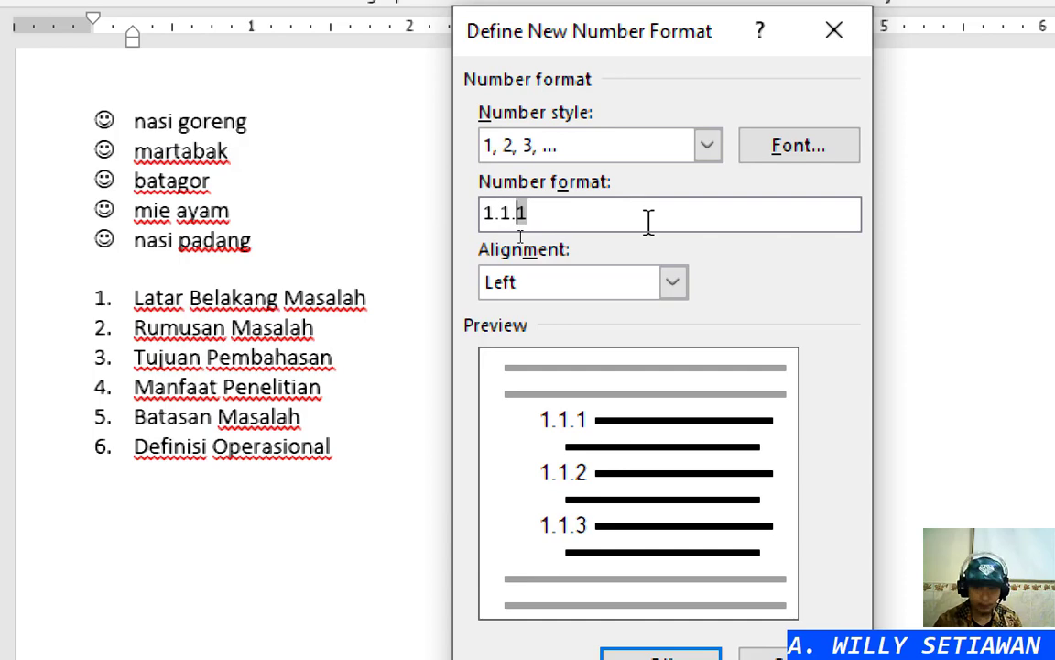
pyautogui.press('BackSpace')
pyautogui.press('BackSpace')
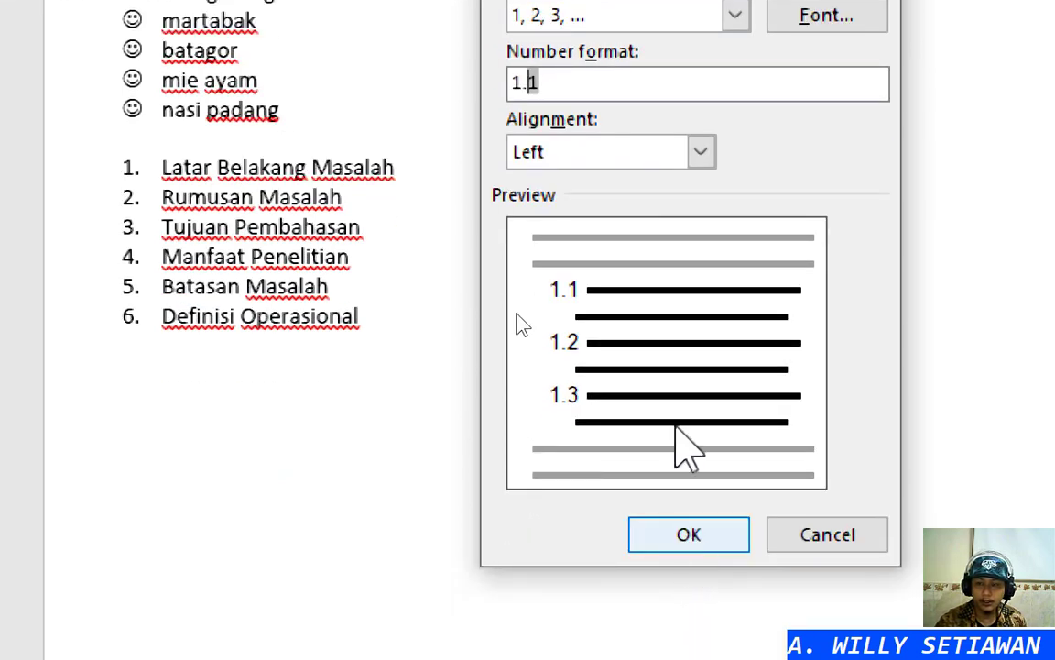
# Set the number alignment to Right and apply the 1.1 number format to the list
pyautogui.click(701, 151)
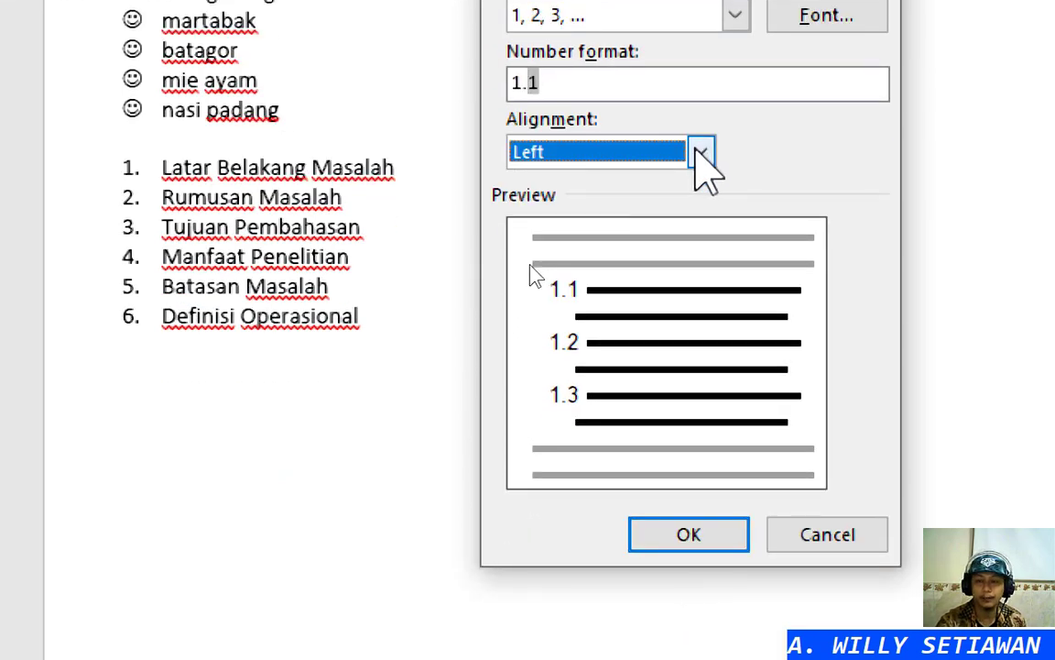
pyautogui.click(700, 152)
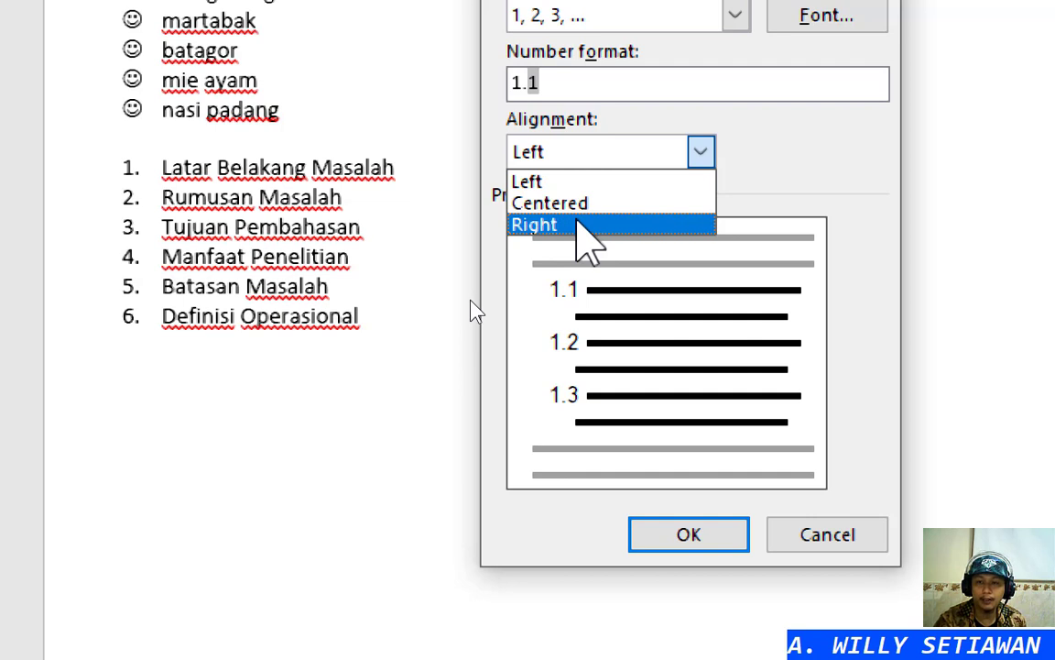
pyautogui.click(577, 225)
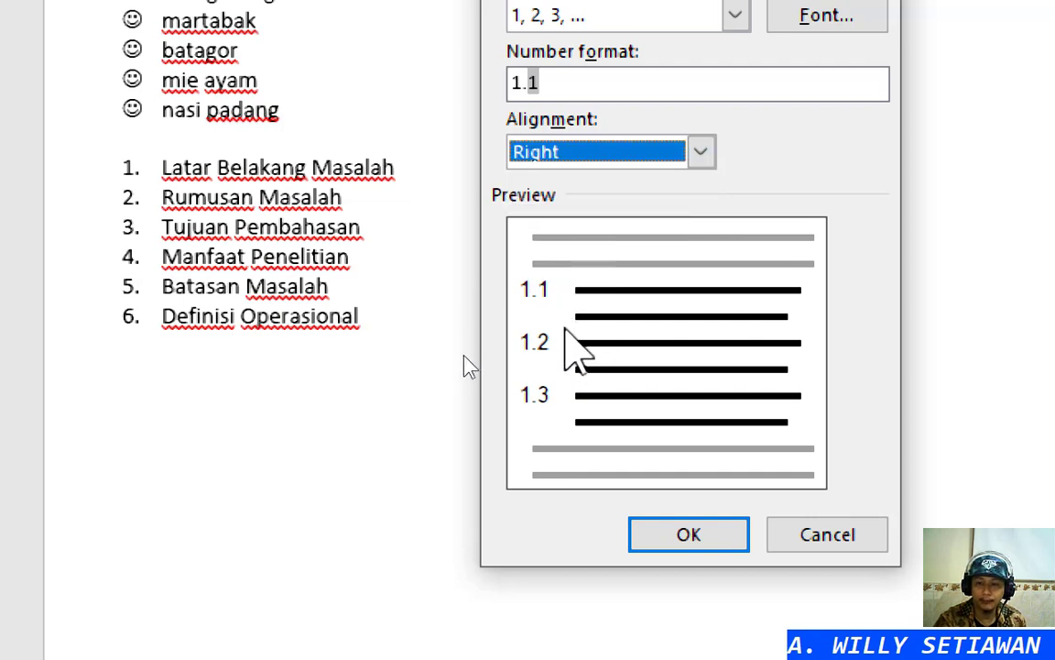
pyautogui.click(689, 534)
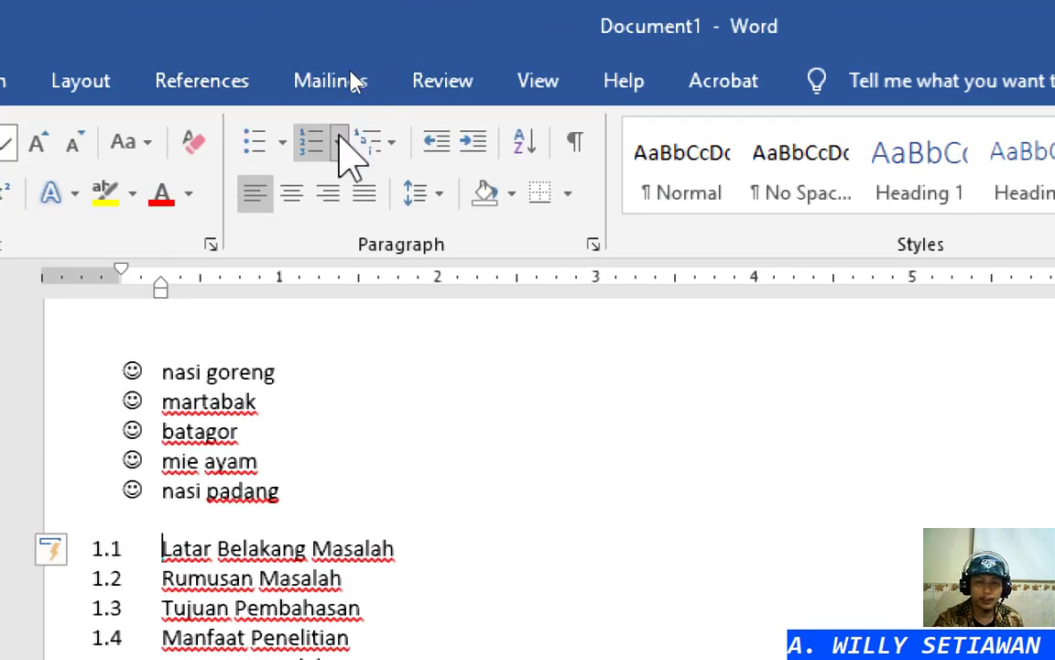
# Reopen the number format definition for the 1.1 list and set the number alignment to Left
pyautogui.click(337, 142)
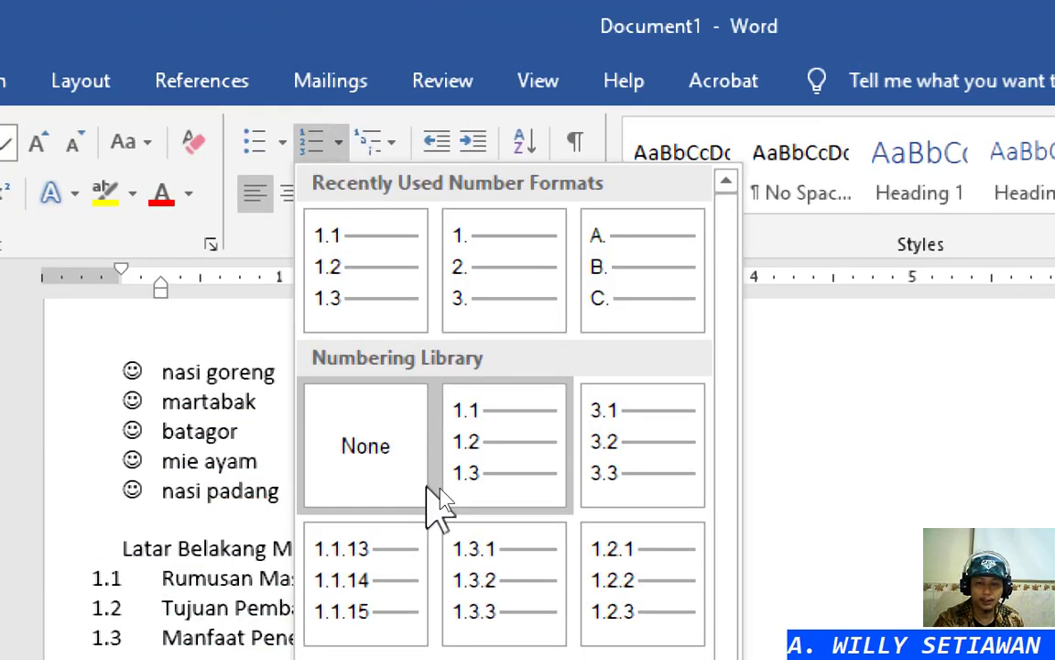
pyautogui.click(486, 567)
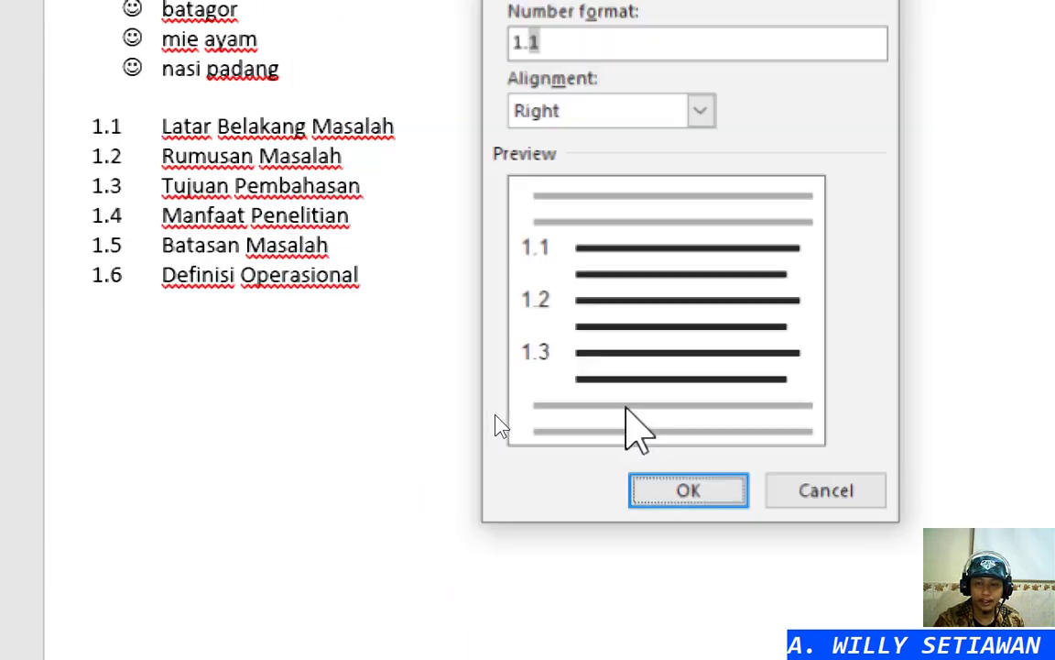
pyautogui.click(609, 110)
pyautogui.click(605, 138)
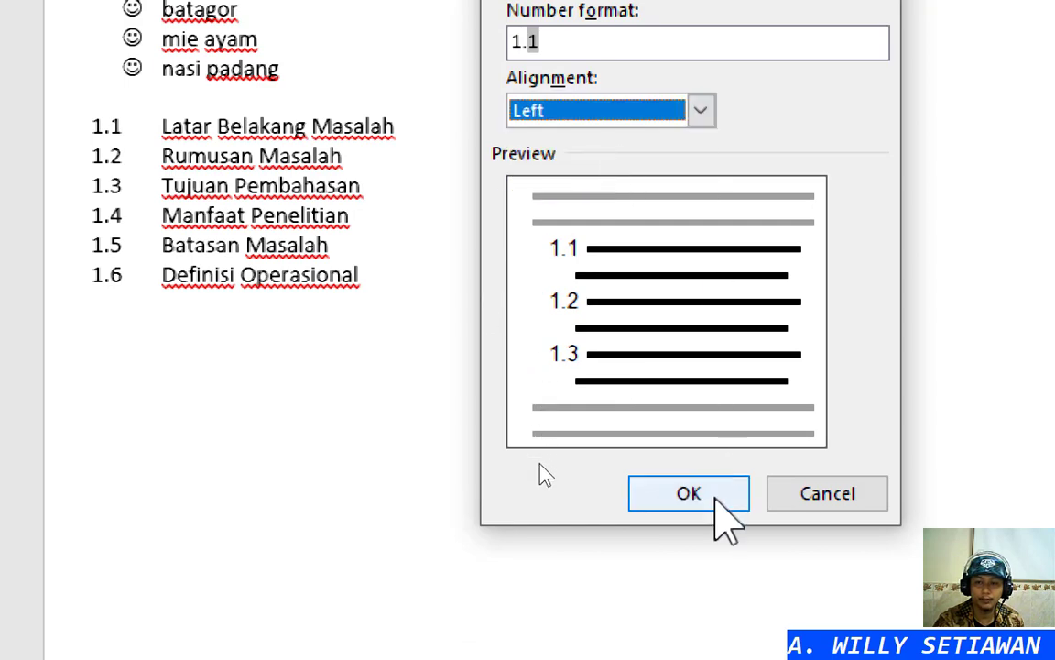
pyautogui.click(716, 497)
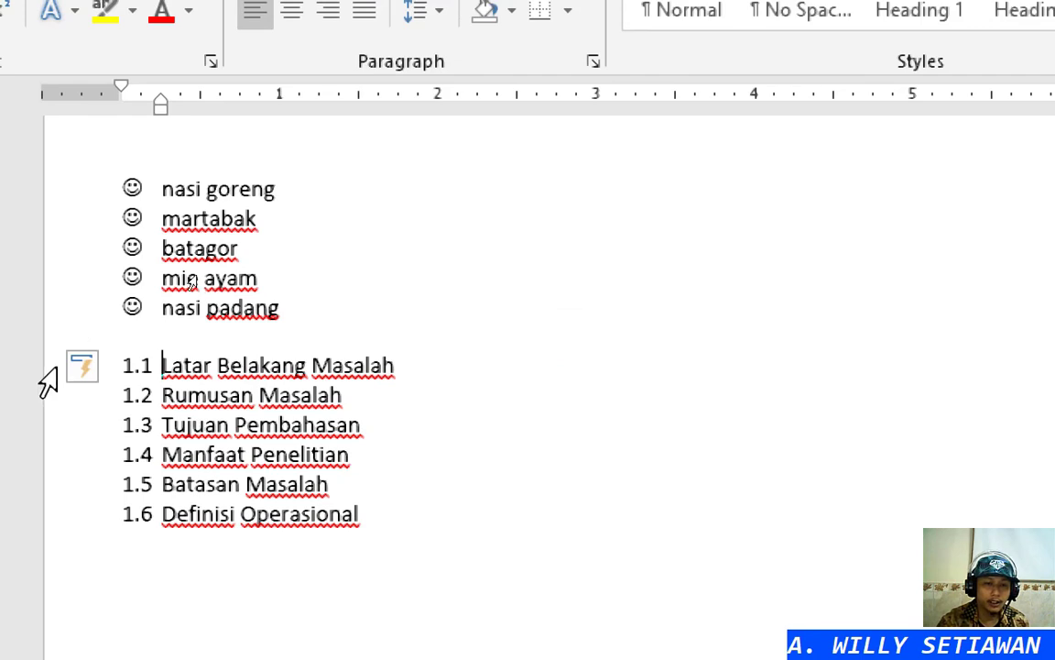
# Try a wider hanging indent on the six items 1.1 to 1.6, and return their text to its original position
pyautogui.moveTo(38, 376); pyautogui.dragTo(61, 534)
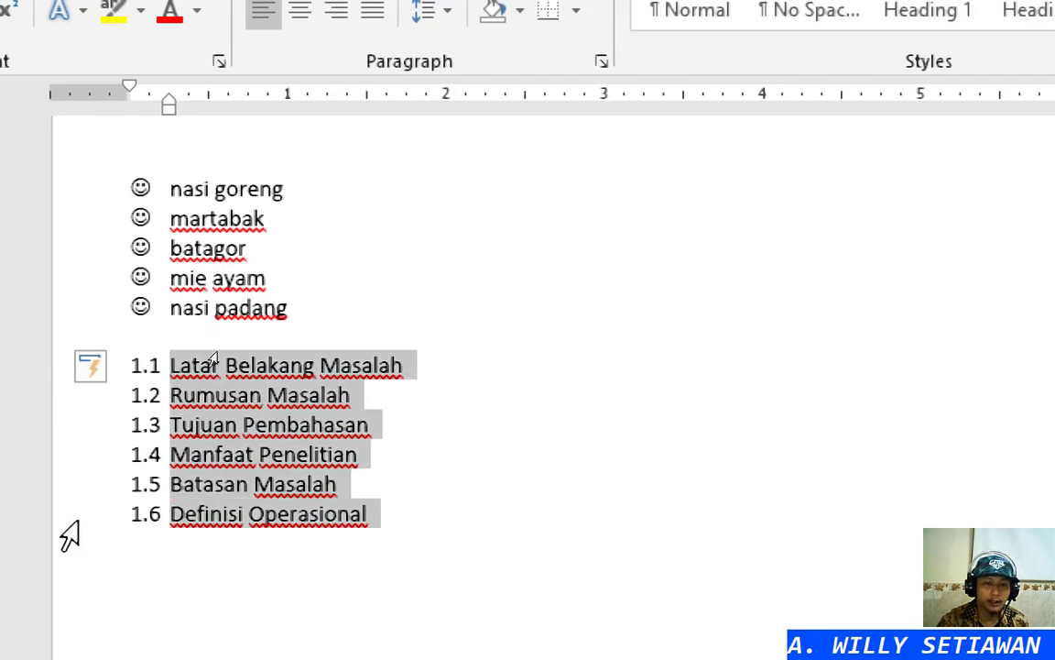
pyautogui.moveTo(170, 100); pyautogui.dragTo(189, 101)
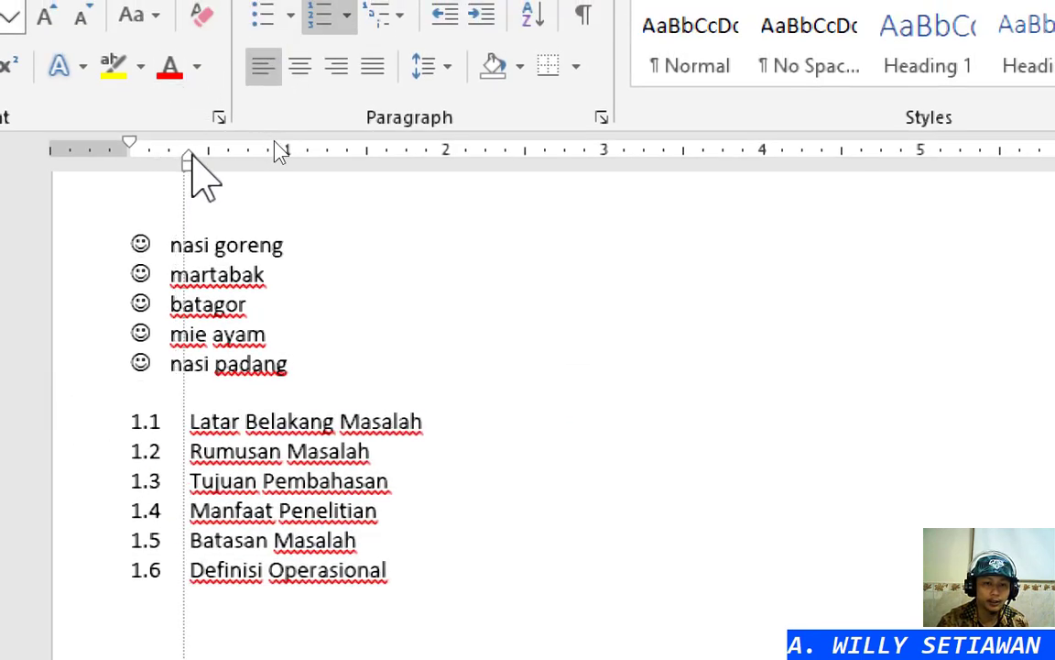
pyautogui.moveTo(193, 163)
pyautogui.mouseDown()
pyautogui.moveTo(165, 161)
pyautogui.moveTo(215, 163)
pyautogui.moveTo(174, 167)
pyautogui.mouseUp()
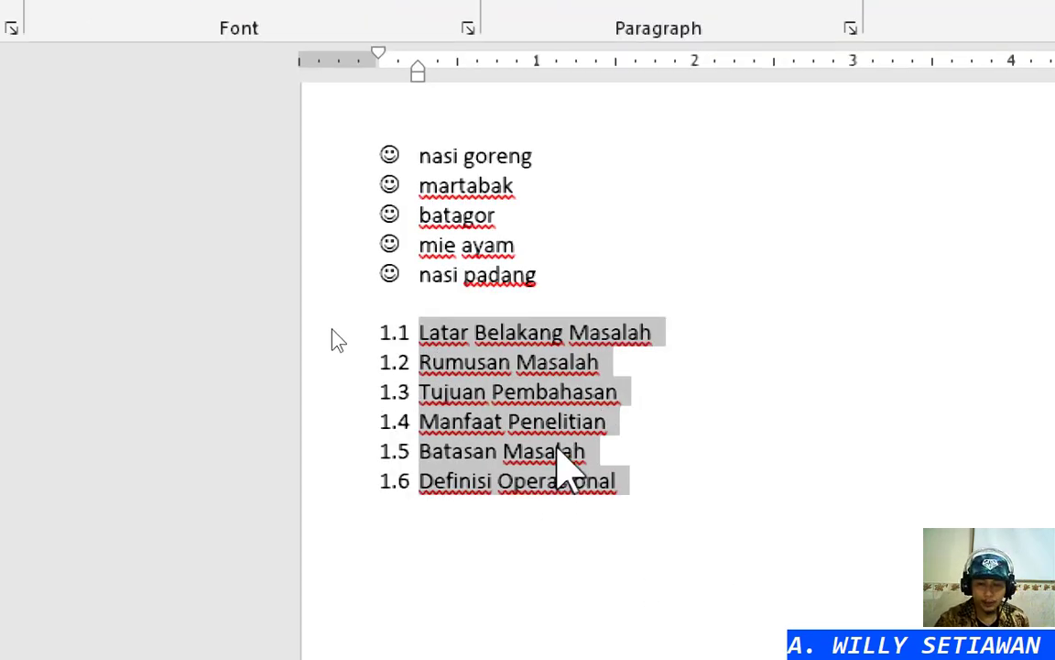
pyautogui.click(557, 449)
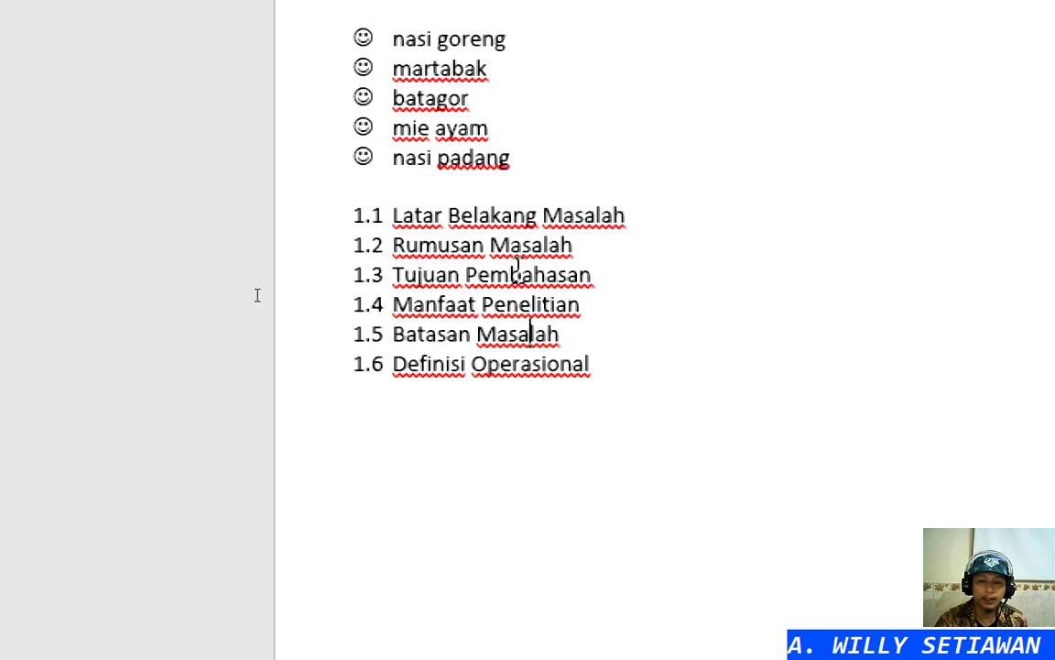
# Delete list items 1.2 to 1.6 and give the empty line below 1.1 a first-line indent of 0.5
pyautogui.moveTo(299, 246); pyautogui.dragTo(300, 356)
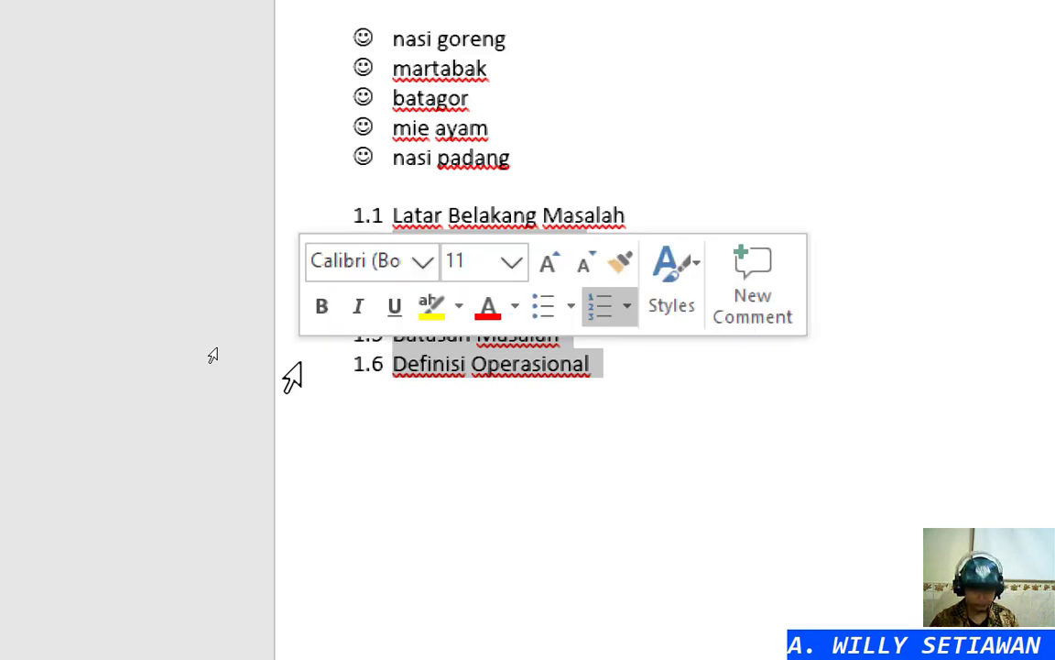
pyautogui.press('Delete')
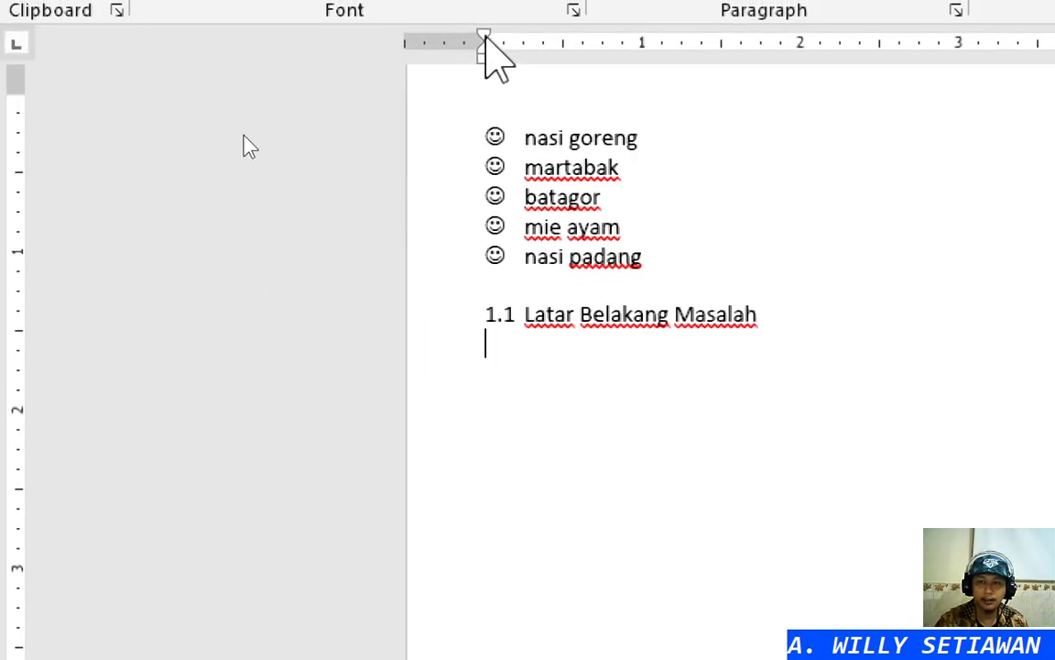
pyautogui.moveTo(484, 39); pyautogui.dragTo(563, 39)
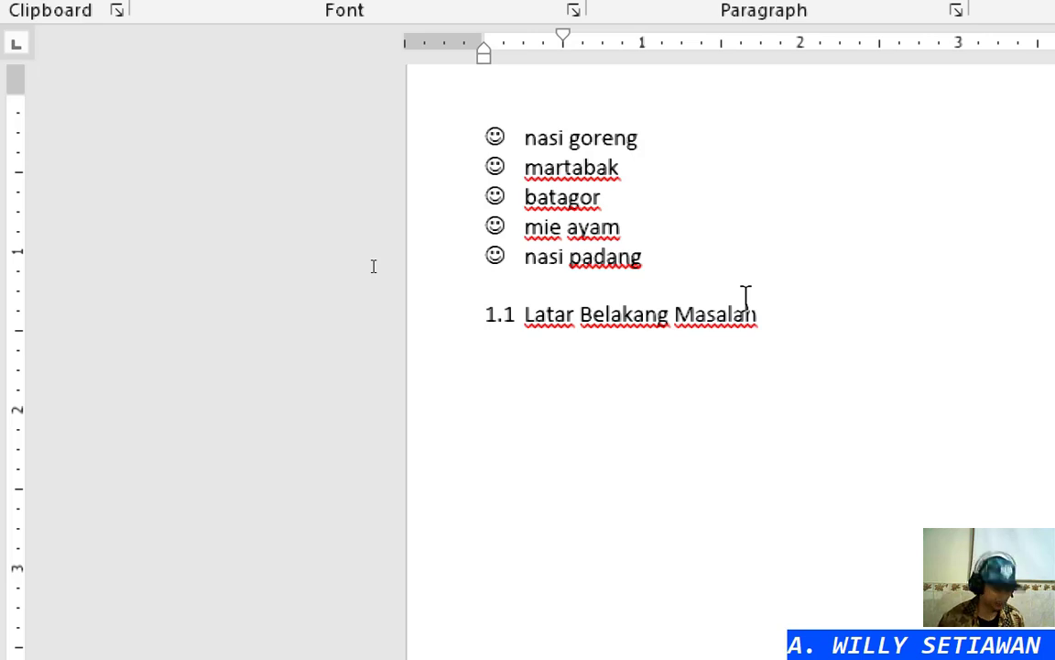
# Write "Puji dan syukur penulis panjatkan kepada Tuhan Yang Maha Esa karena rahmat-Nya" in the indented paragraph under 1.1
pyautogui.write('Puji ')
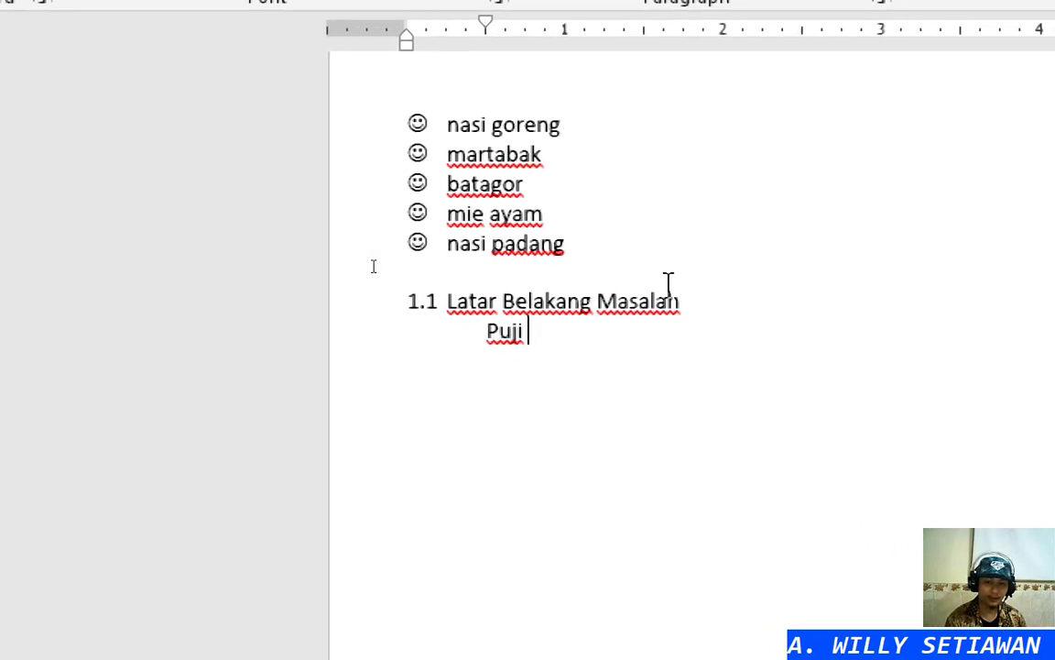
pyautogui.write('dan syukur')
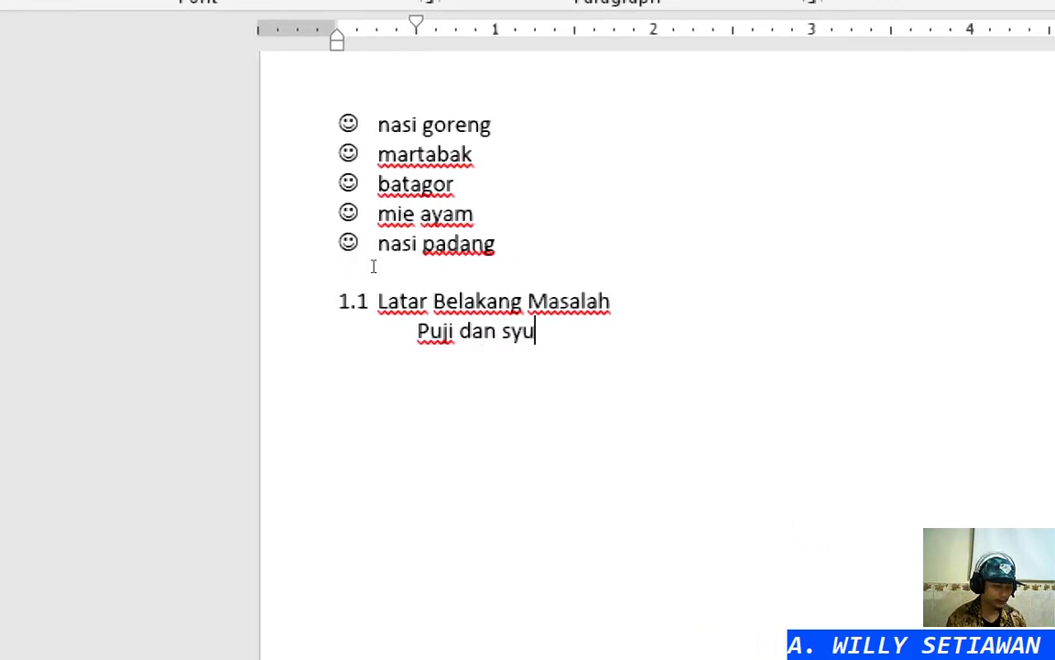
pyautogui.write(' penulis panjtk')
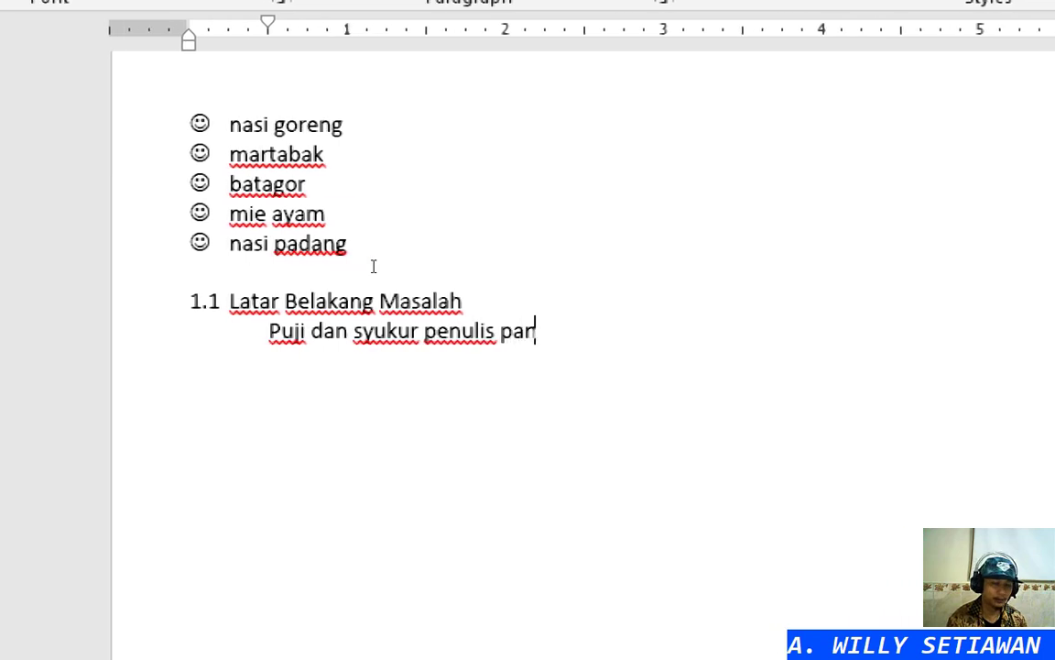
pyautogui.press('BackSpace')
pyautogui.press('BackSpace')
pyautogui.write('atkan kepada')
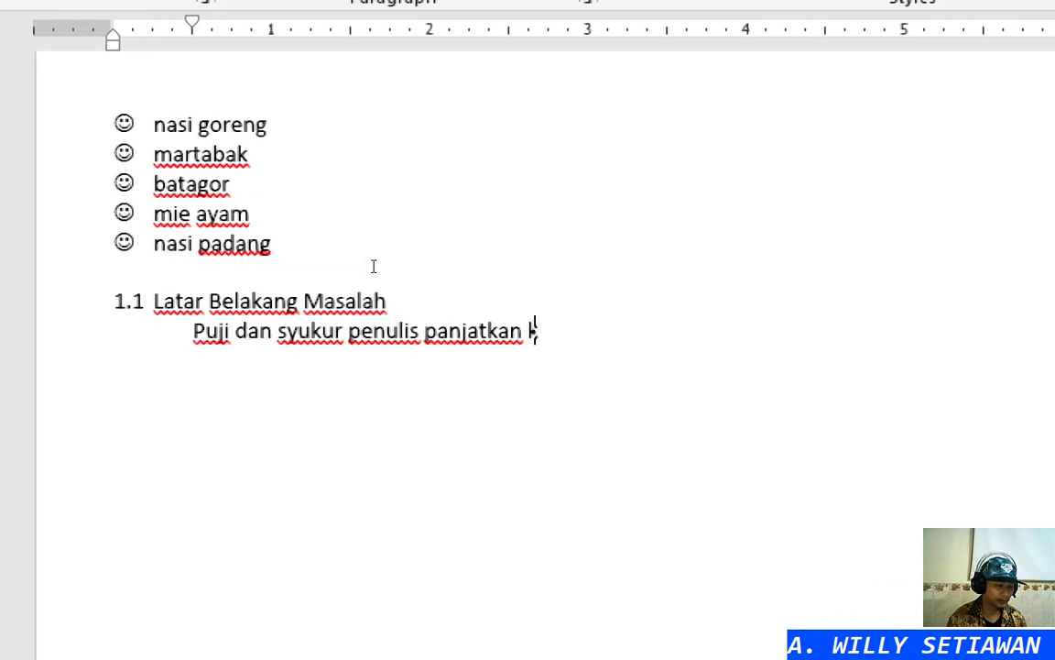
pyautogui.write(' Tuhan Yang Mah')
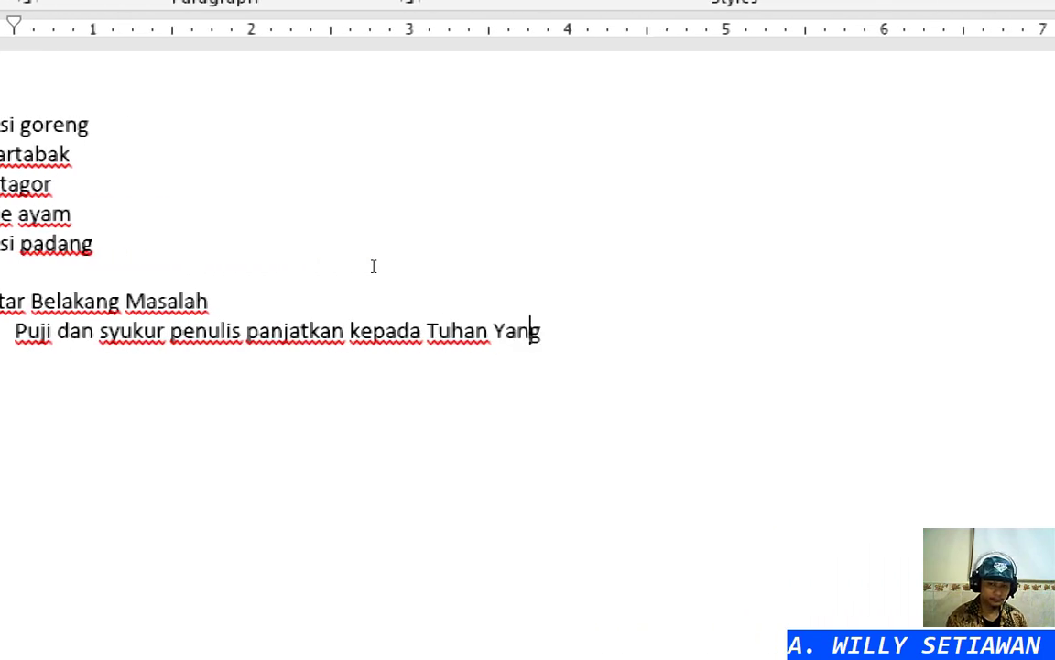
pyautogui.write('a Esa karena r')
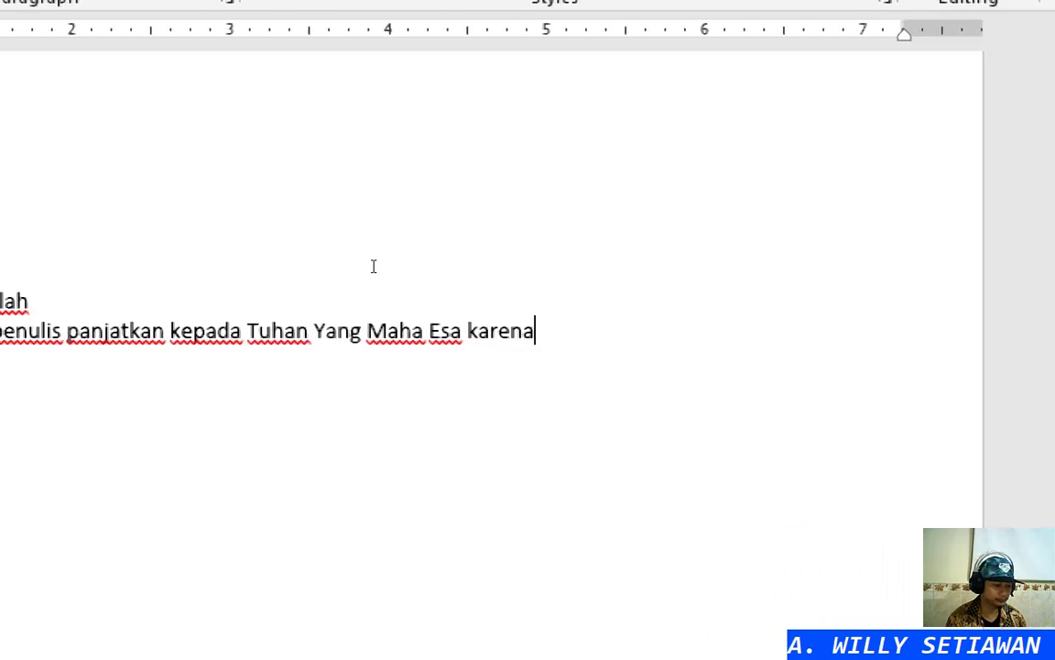
pyautogui.write('ahmat-Nya')
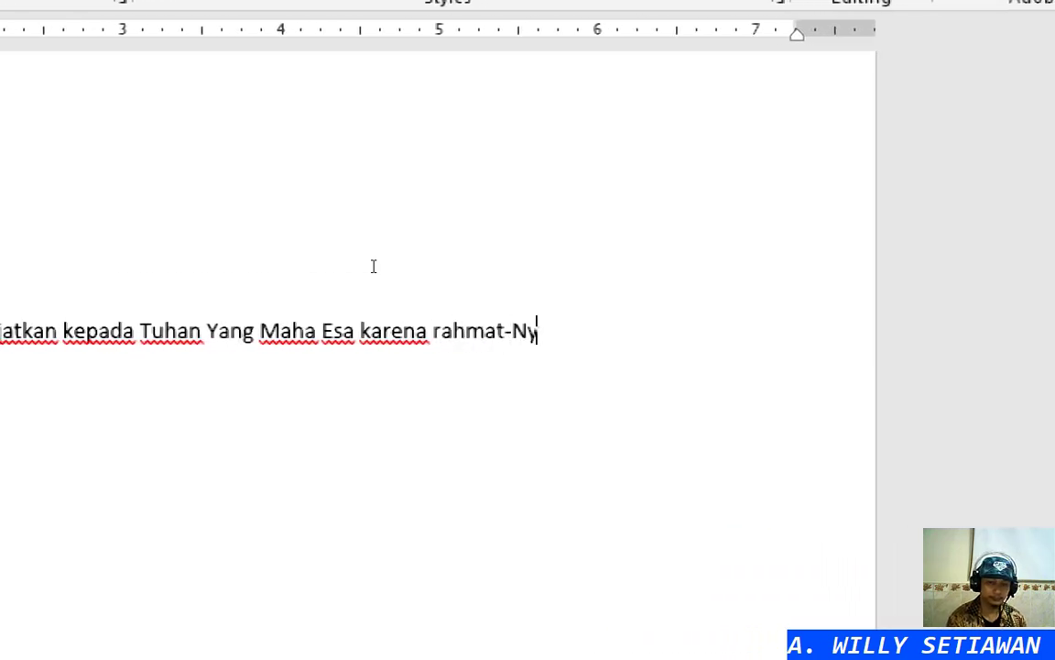
# Complete the paragraph with ", revisi buku Pedoman Penulisan Karya Tulis Ilmiah ini dapat terselesaikan dengan baik."
pyautogui.write(', re')
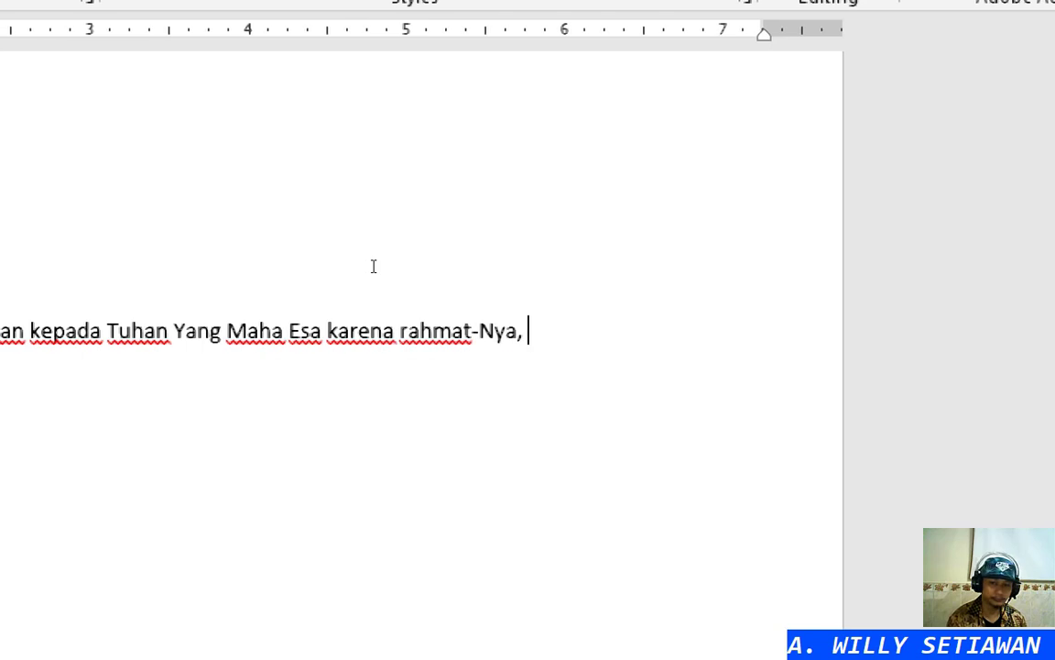
pyautogui.write('visi buku Pe')
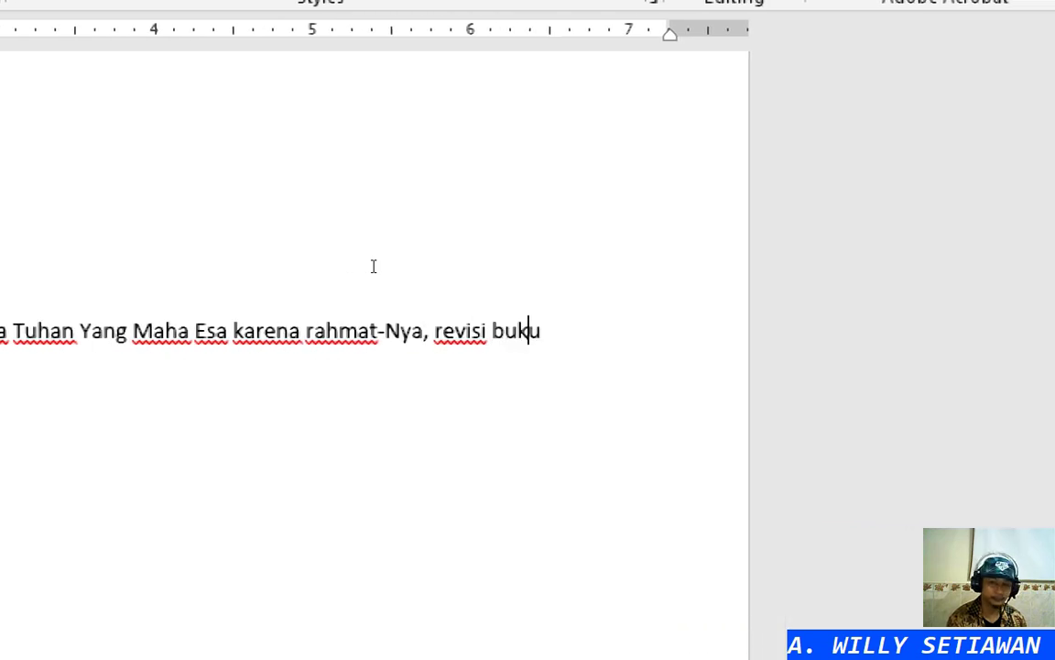
pyautogui.write('doman Penulisan Kary')
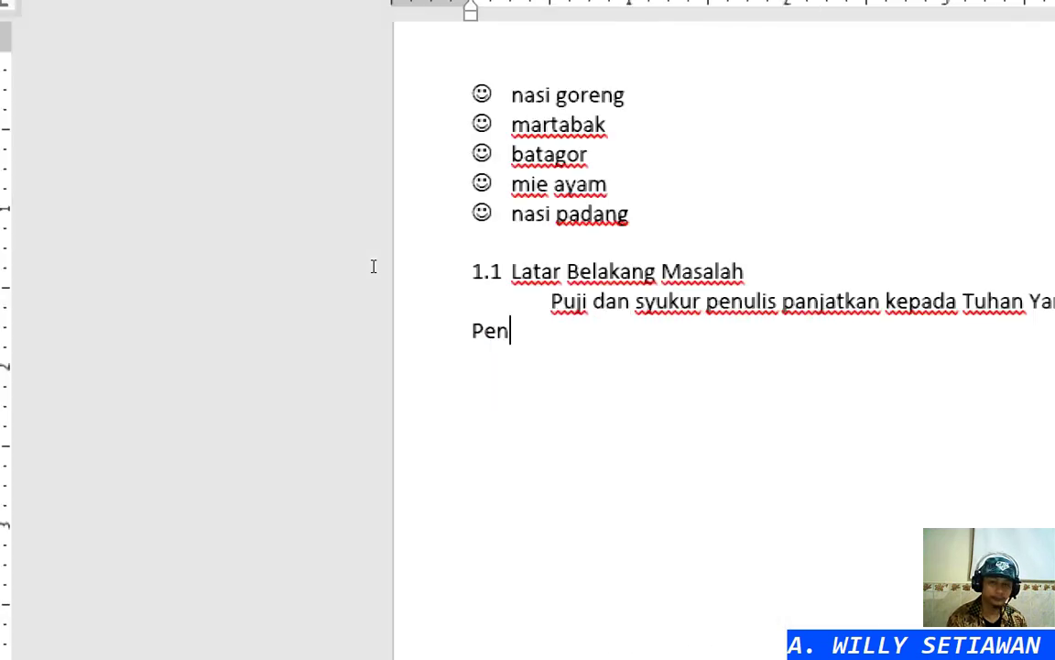
pyautogui.write('a Tulis Ilmia')
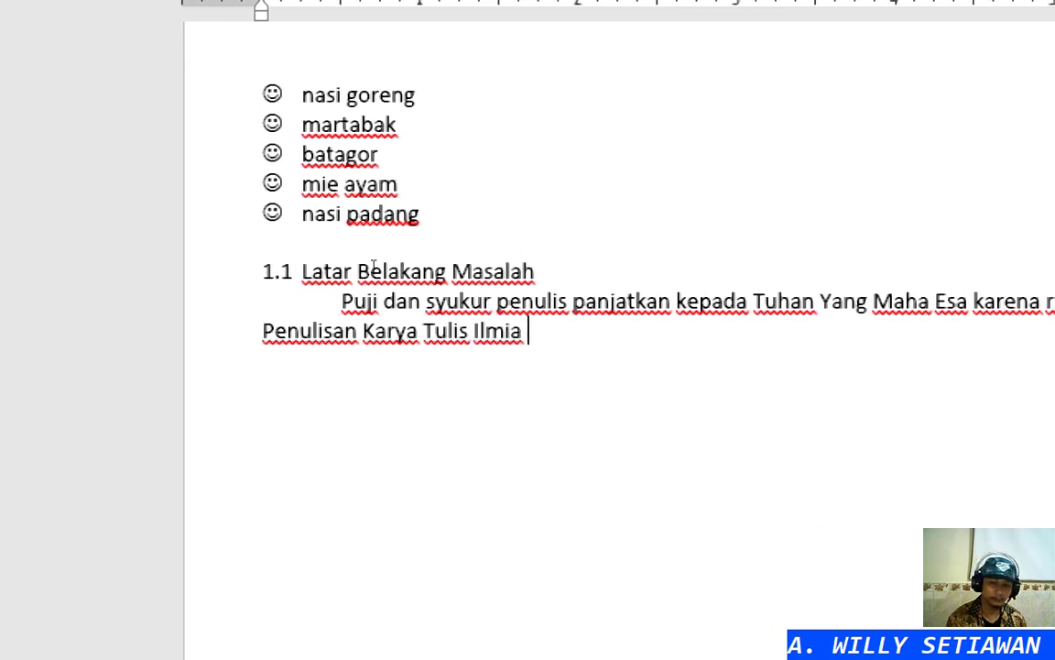
pyautogui.write('h ini dpa')
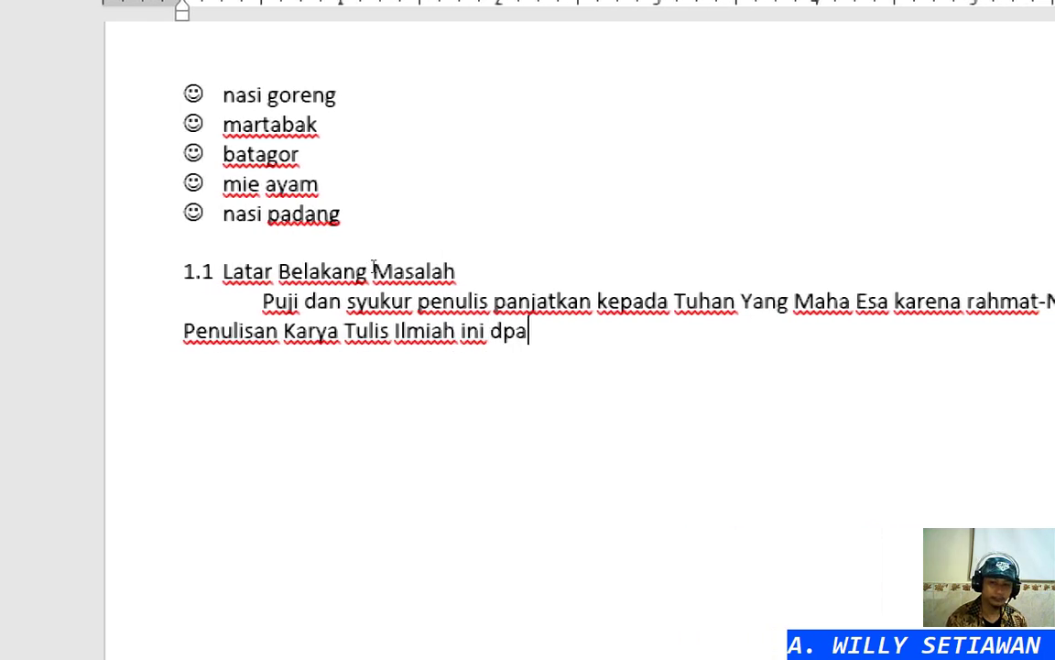
pyautogui.press('BackSpace')
pyautogui.press('BackSpace')
pyautogui.write('atapt')
pyautogui.press('BackSpace')
pyautogui.press('BackSpace')
pyautogui.press('BackSpace')
pyautogui.press('BackSpace')
pyautogui.write('pat terselesai')
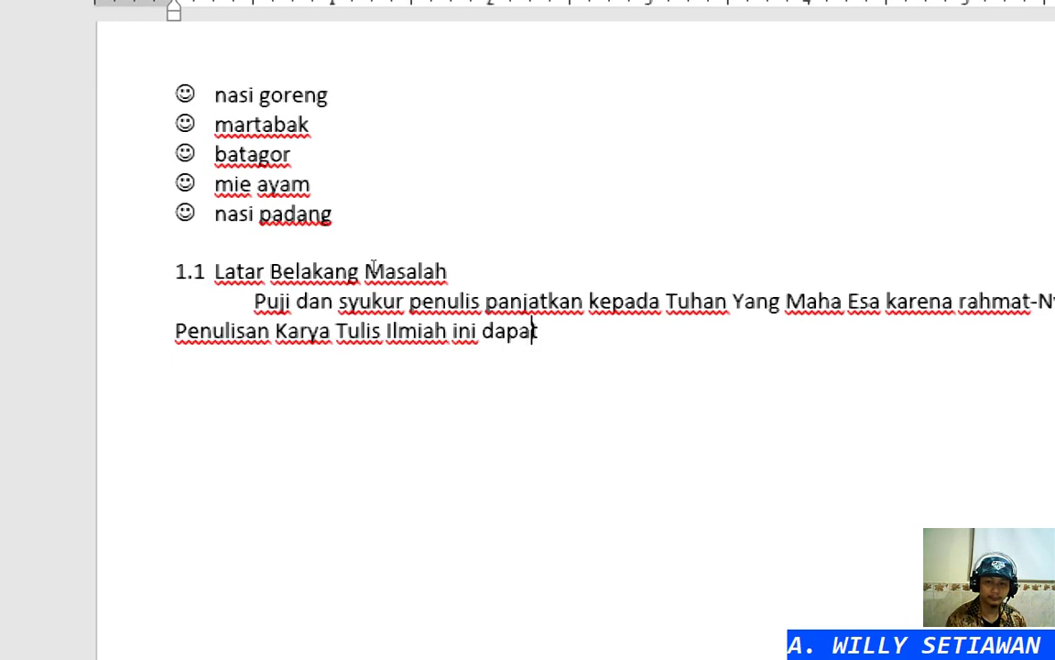
pyautogui.write('kan dengan baik')
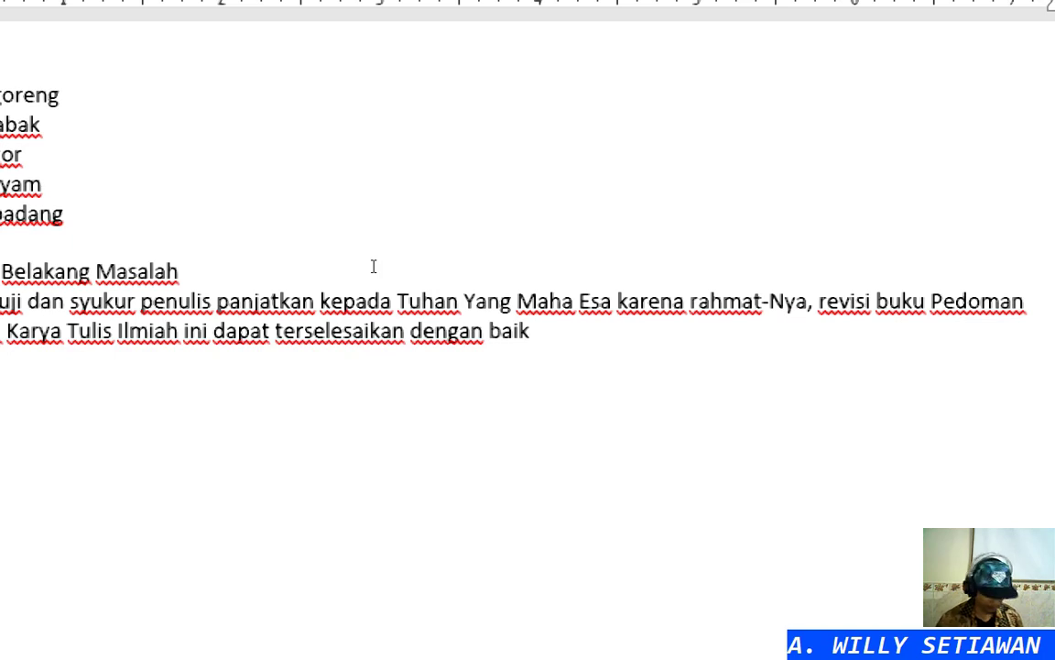
pyautogui.write('.')
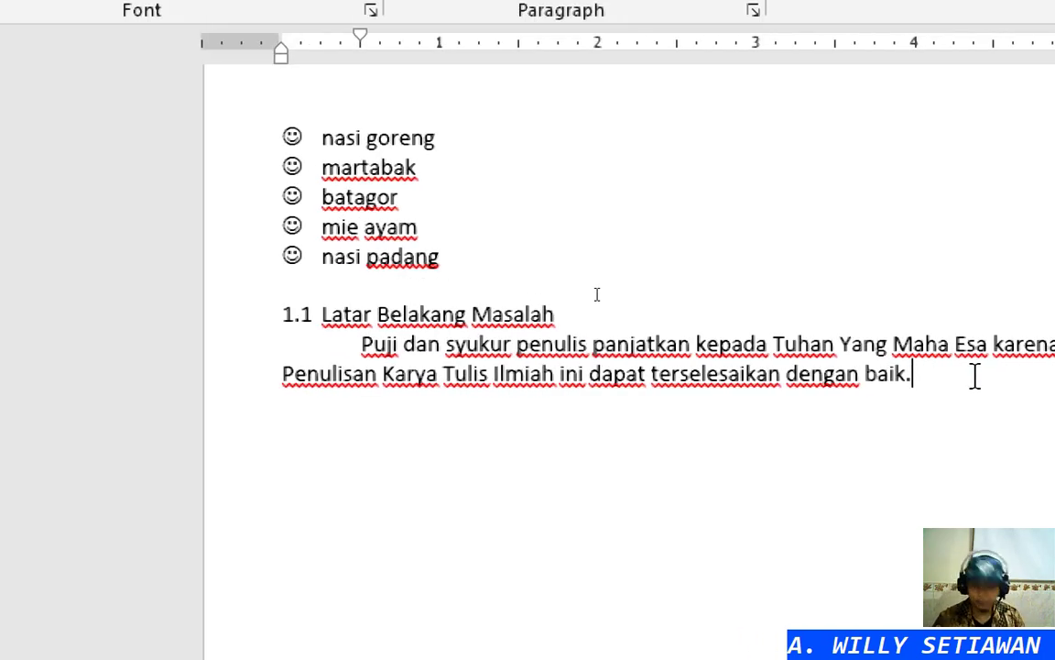
# Leave a blank line after the paragraph and start a line without first-line indent below it
pyautogui.press('Return')
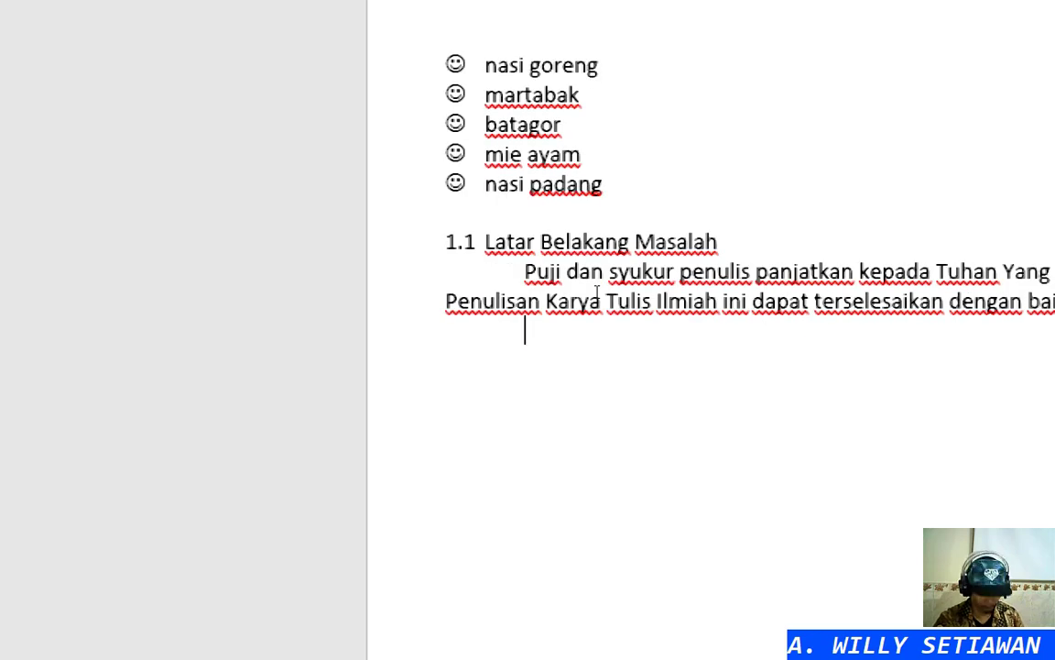
pyautogui.press('BackSpace')
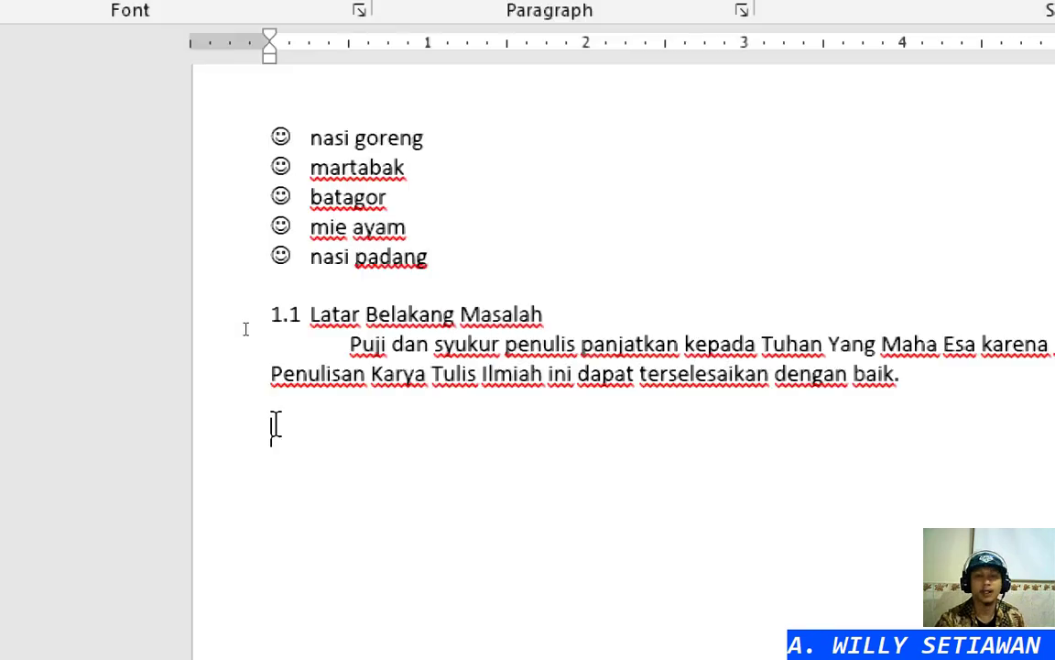
pyautogui.click(286, 319)
pyautogui.click(313, 452)
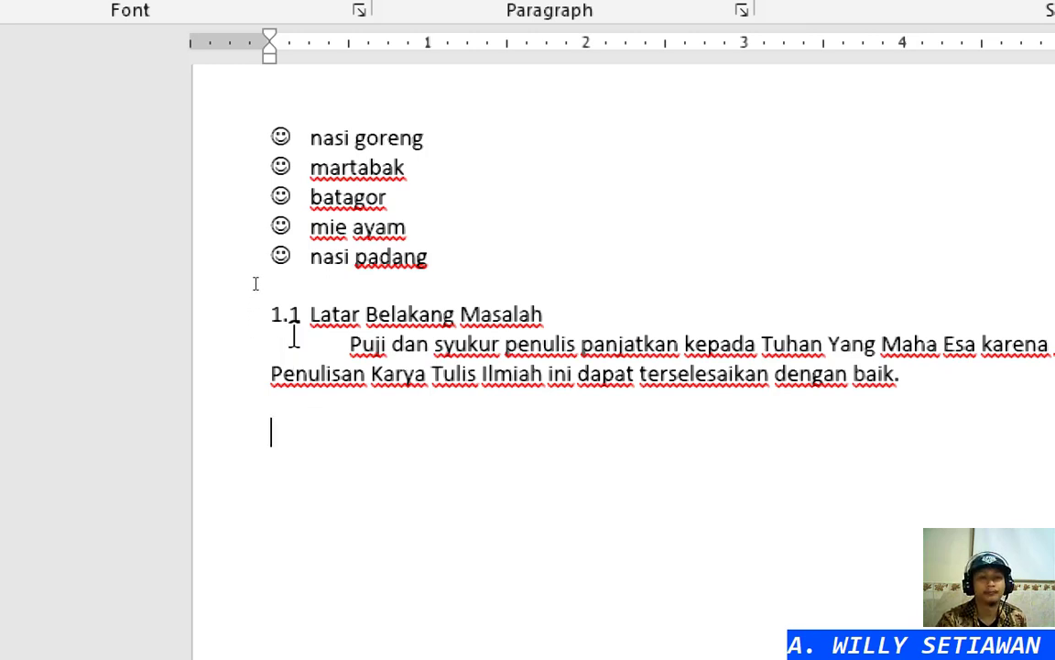
# Copy the numbering format of heading 1.1 to the empty line below the paragraph with Format Painter
pyautogui.click(313, 318)
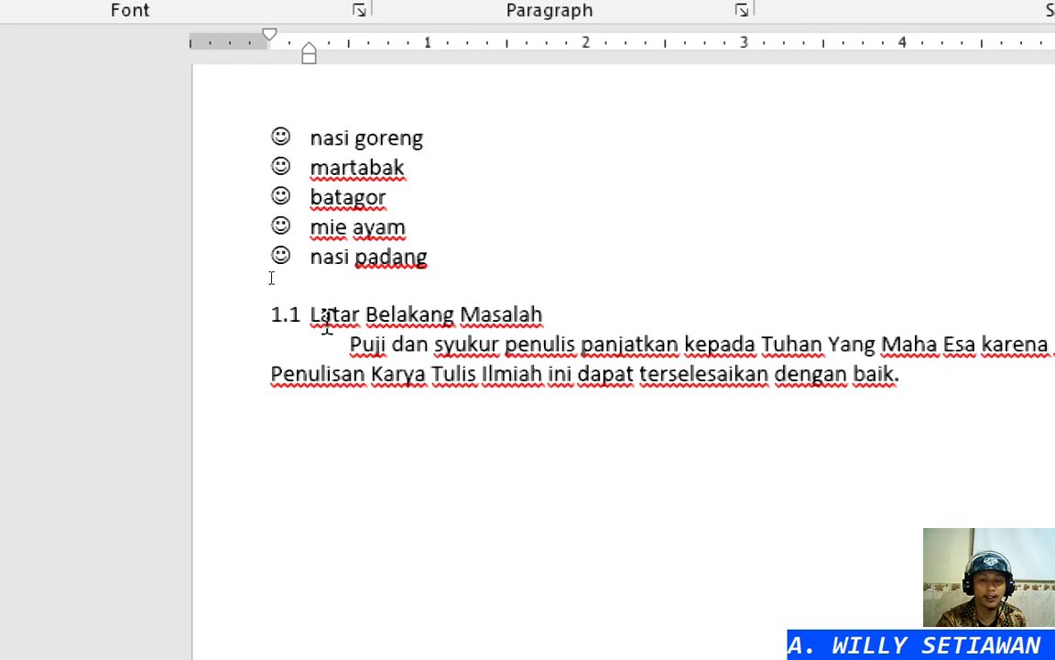
pyautogui.click(291, 321)
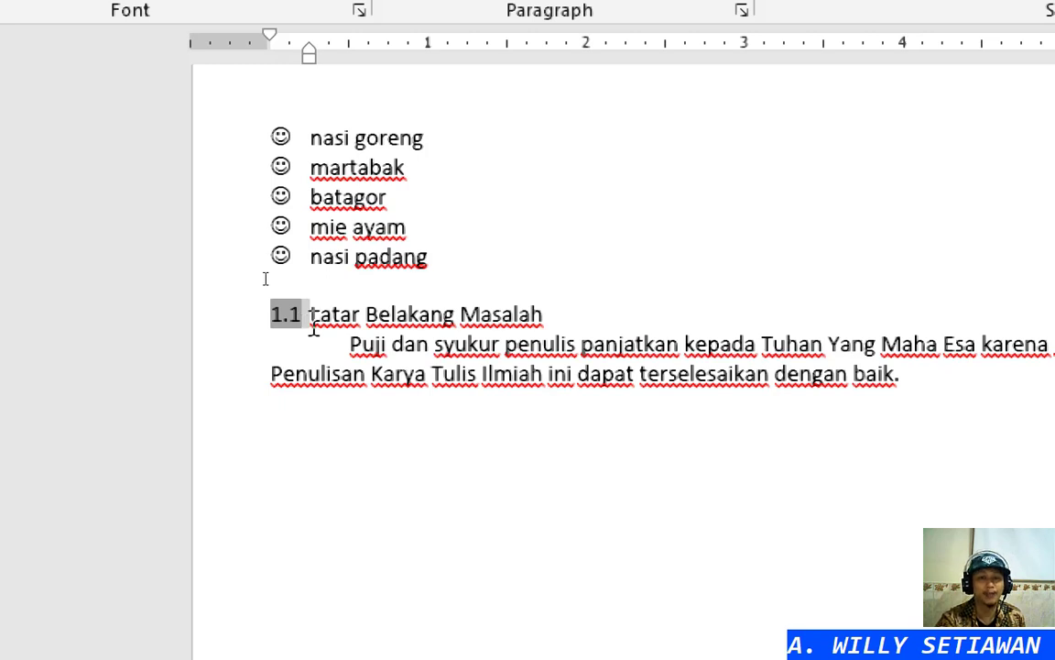
pyautogui.click(330, 314)
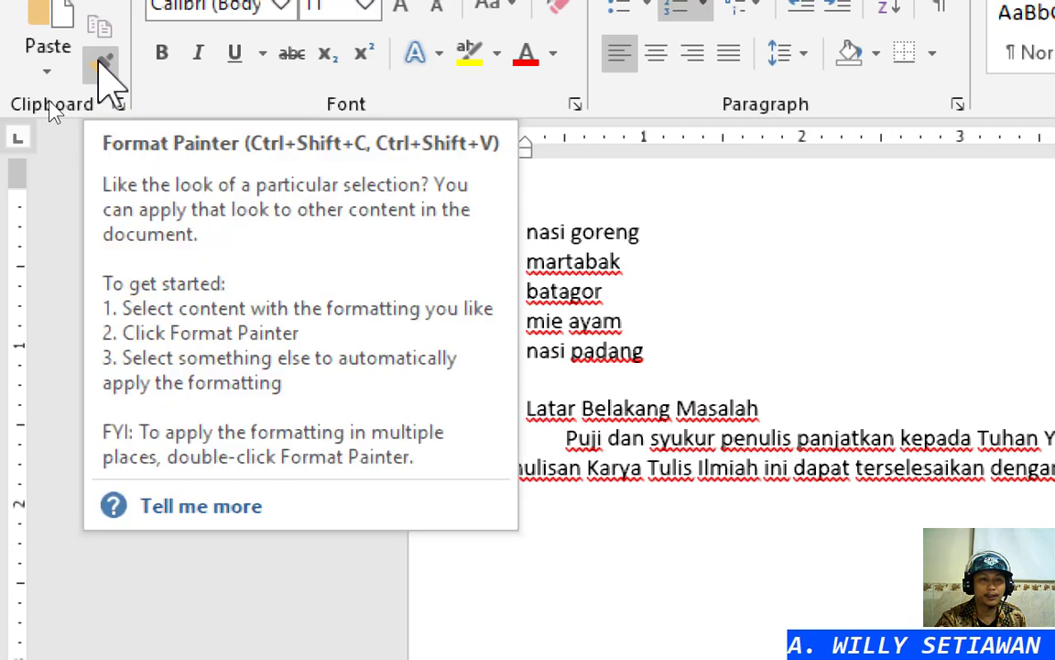
pyautogui.click(99, 64)
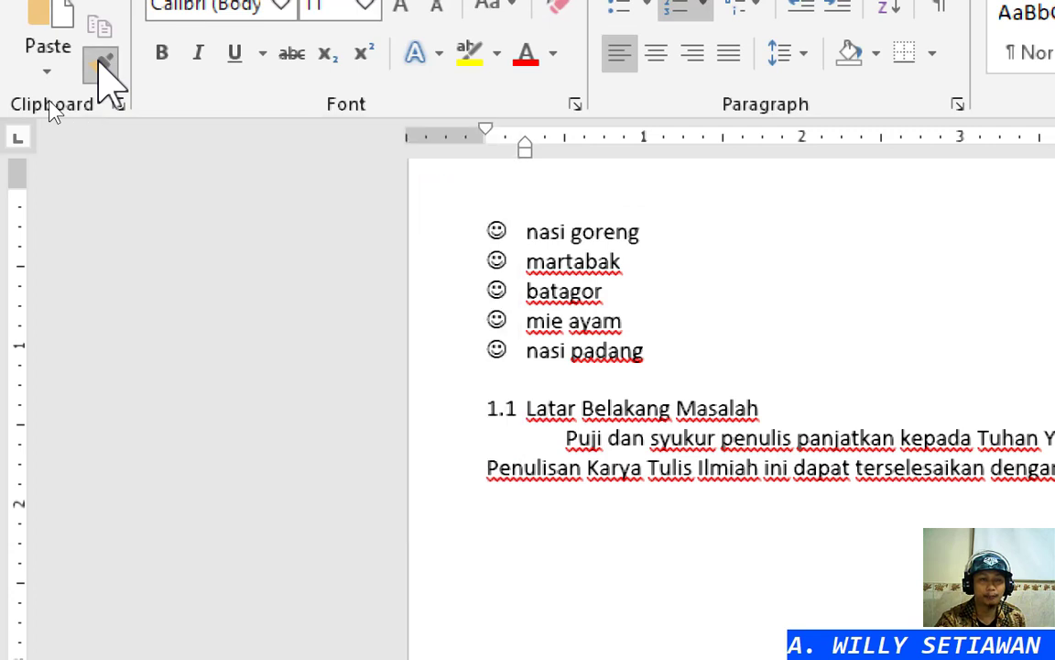
pyautogui.click(556, 525)
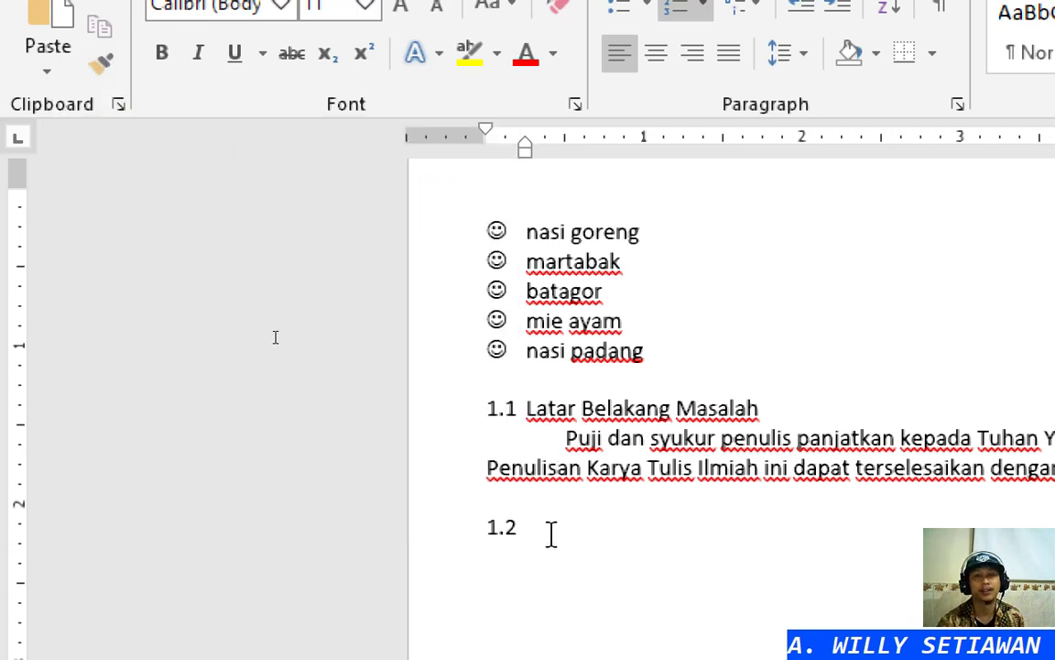
# Enter "Rumusan Masalah" as the heading text of item 1.2
pyautogui.write('Rm')
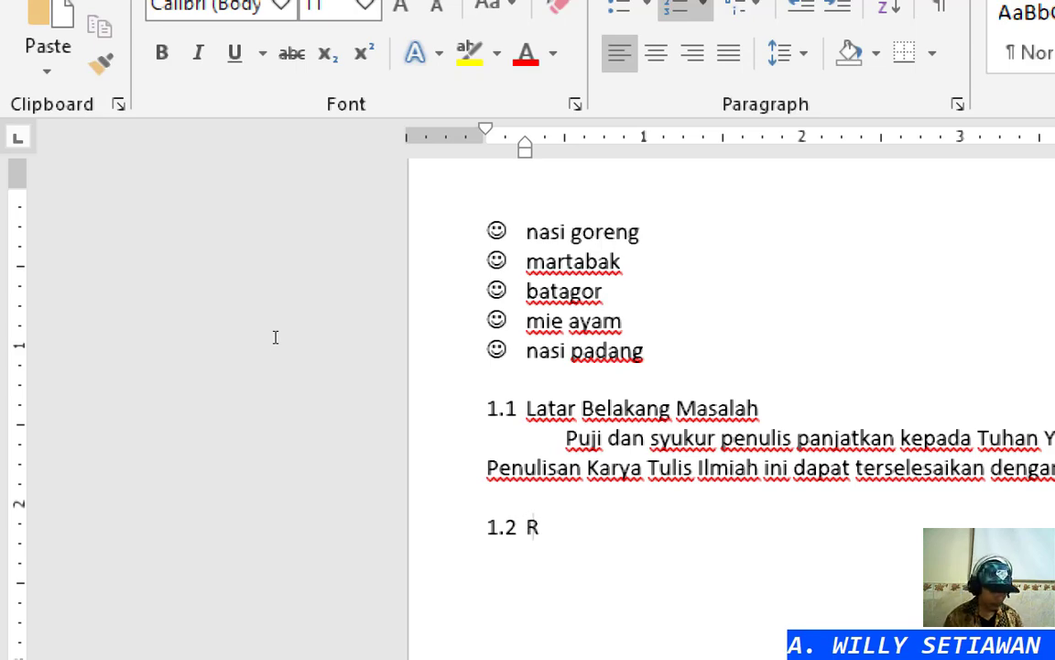
pyautogui.press('BackSpace')
pyautogui.press('BackSpace')
pyautogui.write('umusan Masalah')
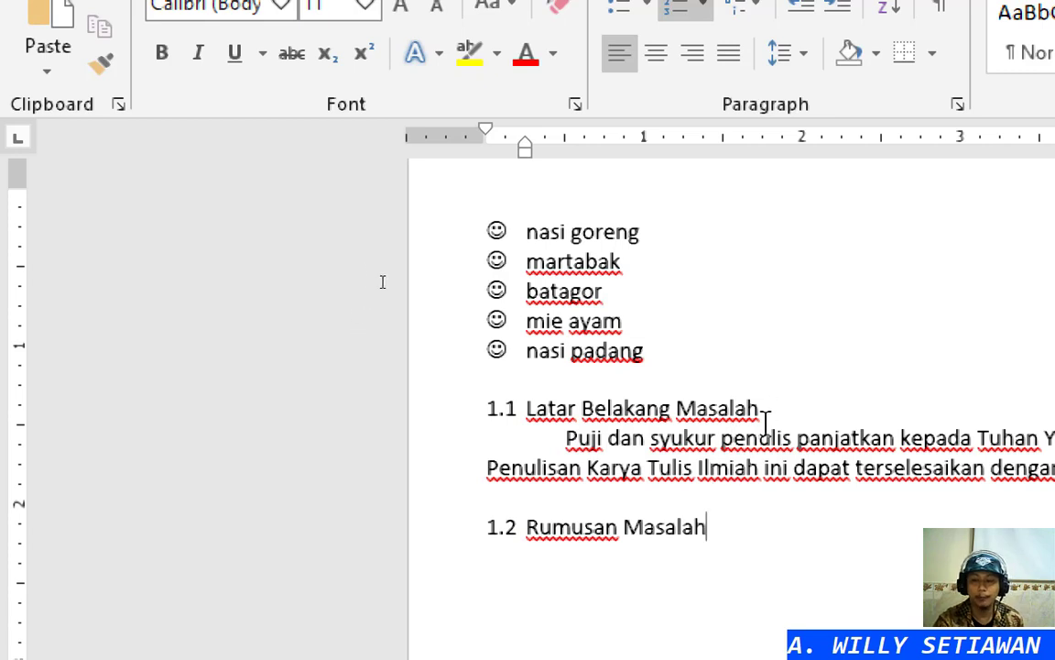
pyautogui.moveTo(430, 448); pyautogui.dragTo(429, 479)
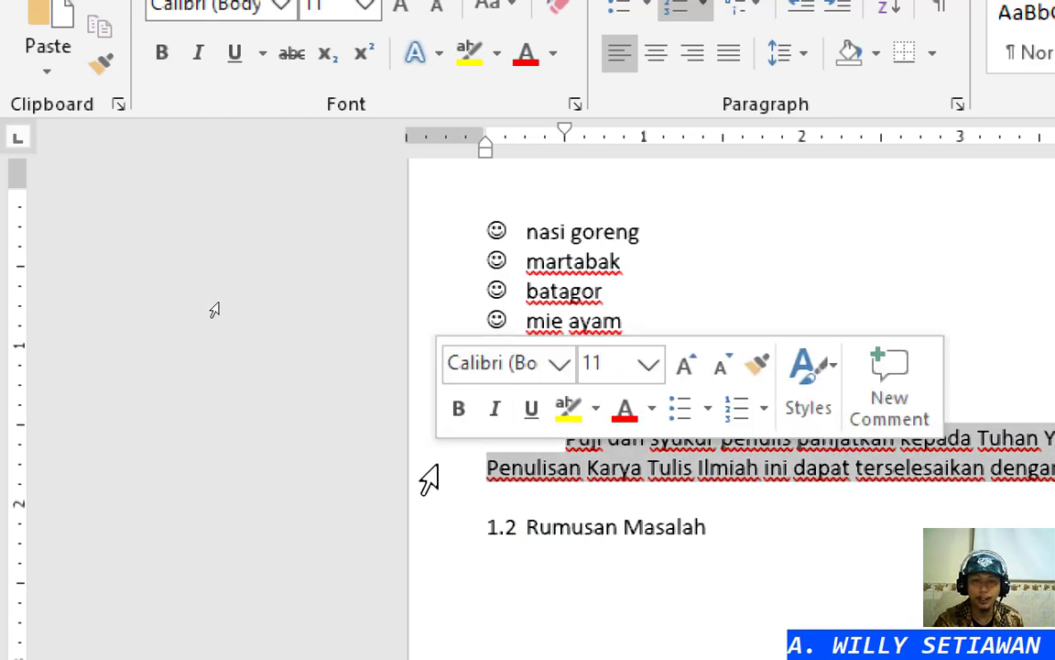
pyautogui.click(582, 469)
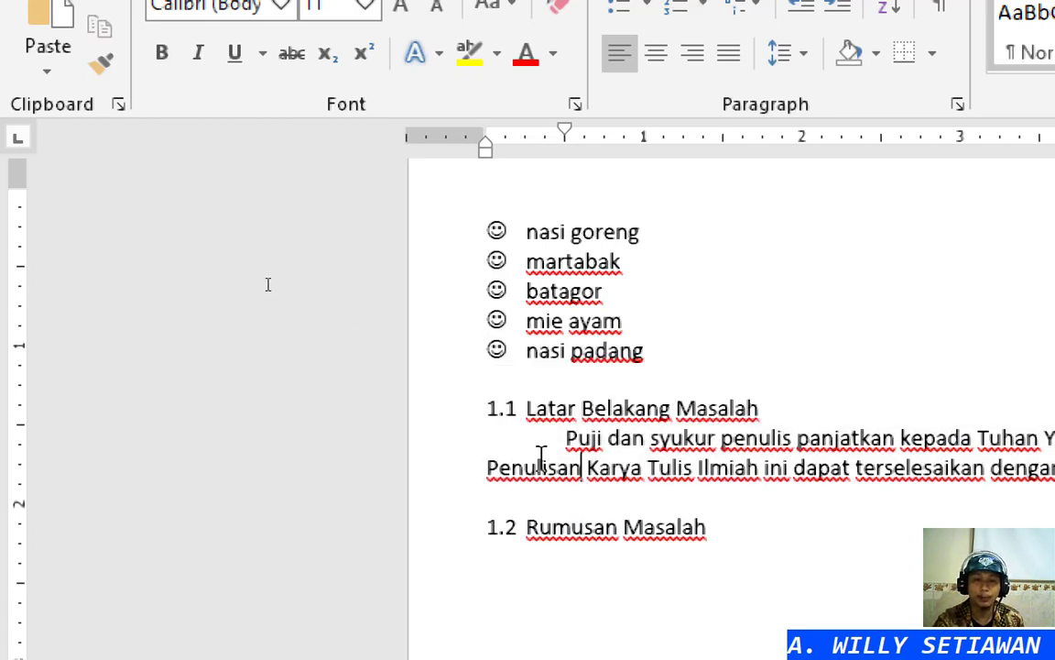